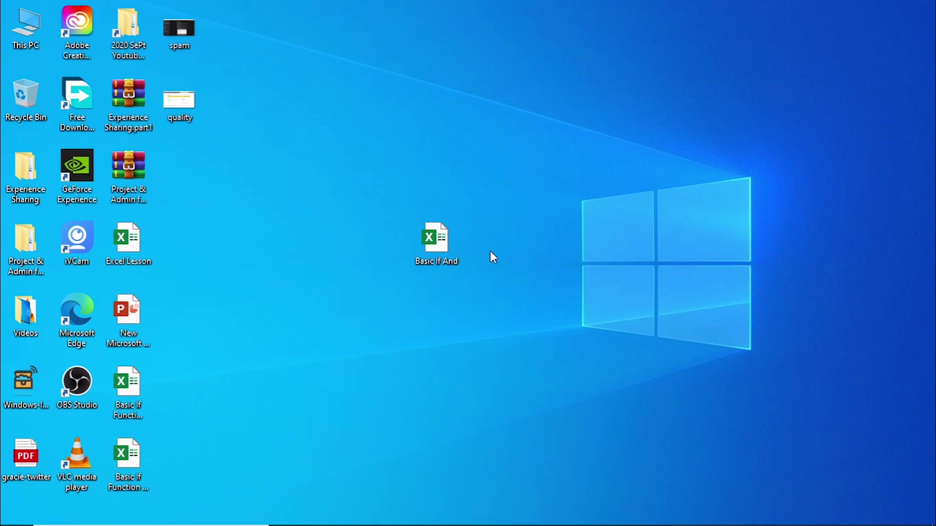
Open the Basic If And workbook from the desktop in Excel
{"action": "mouse_move", "coordinate": [406, 192]}
{"action": "left_mouse_down"}
{"action": "mouse_move", "coordinate": [510, 334]}
{"action": "mouse_move", "coordinate": [529, 334]}
{"action": "left_mouse_up"}
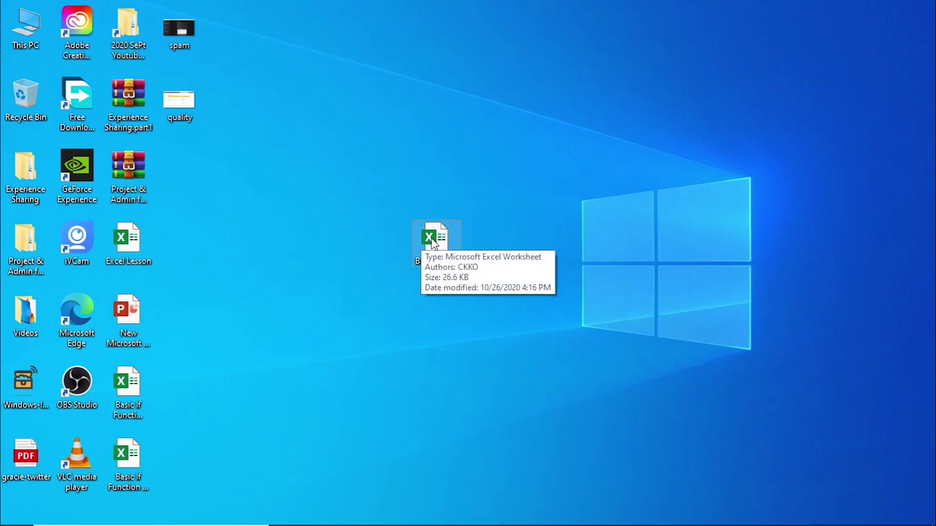
{"action": "double_click", "coordinate": [431, 238]}
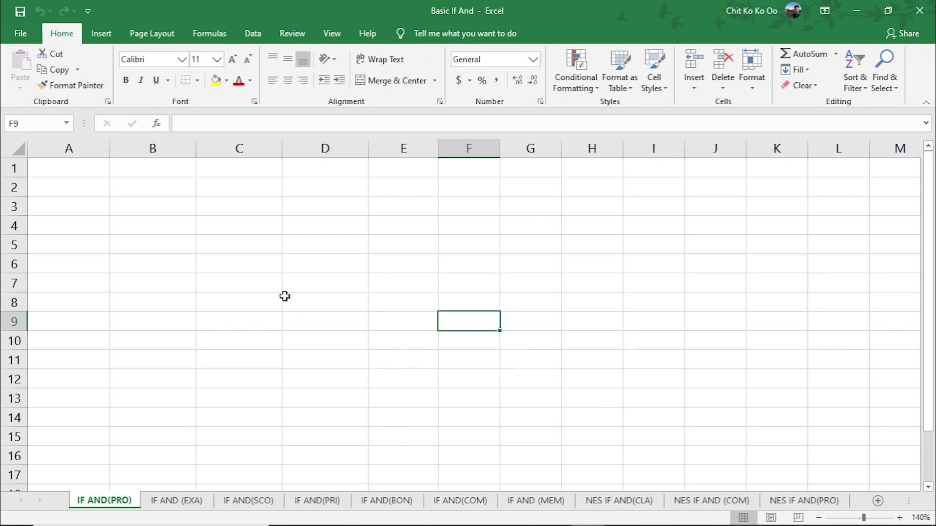
Enter Honey in D2 and the first person's name in A4
{"action": "left_click", "coordinate": [69, 205]}
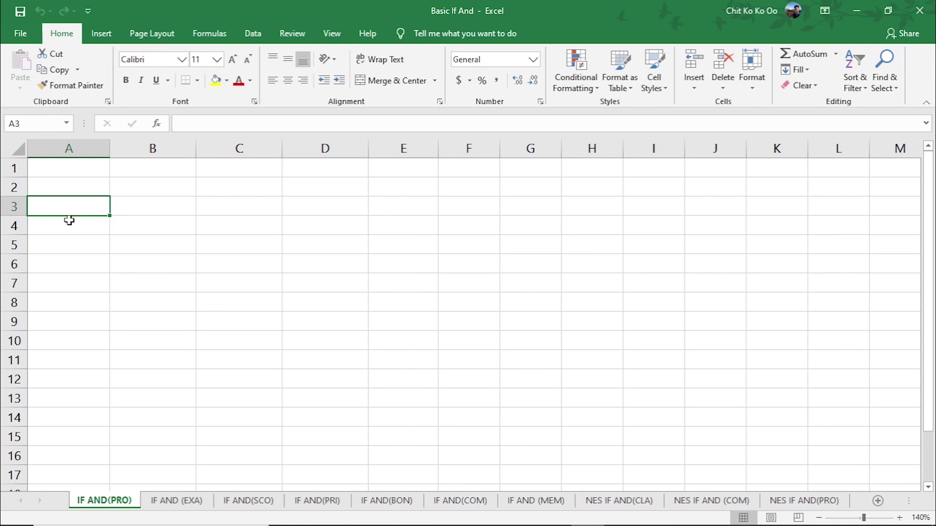
{"action": "left_click", "coordinate": [249, 190]}
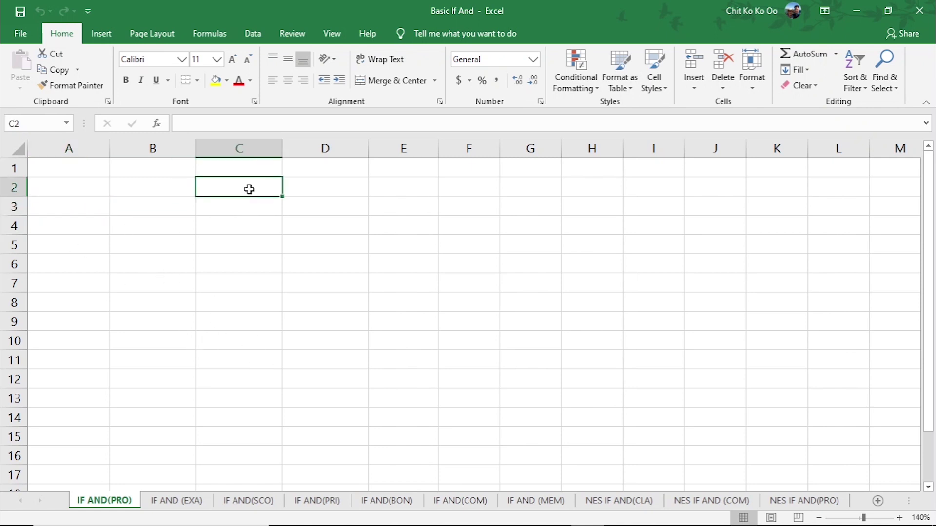
{"action": "key", "text": "Right"}
{"action": "type", "text": "H"}
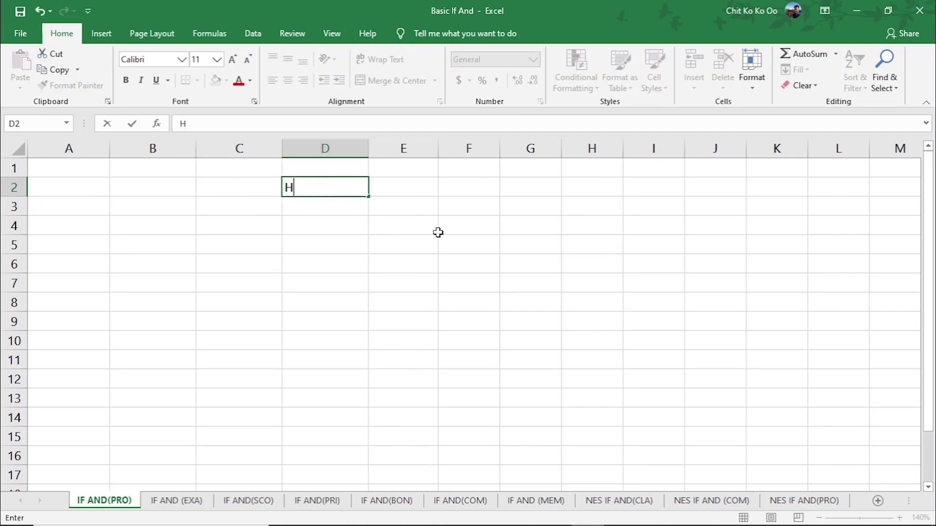
{"action": "type", "text": "oney"}
{"action": "left_click", "coordinate": [54, 230]}
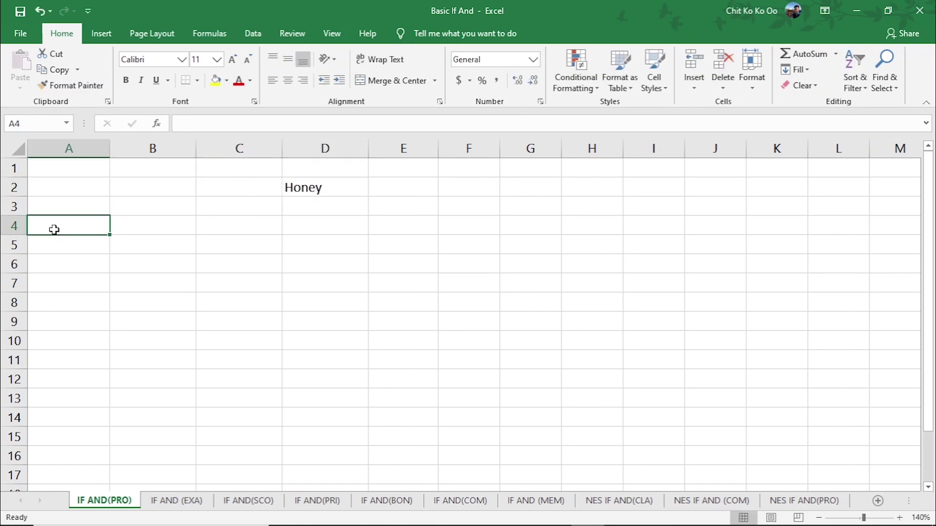
{"action": "type", "text": "Kyaw "}
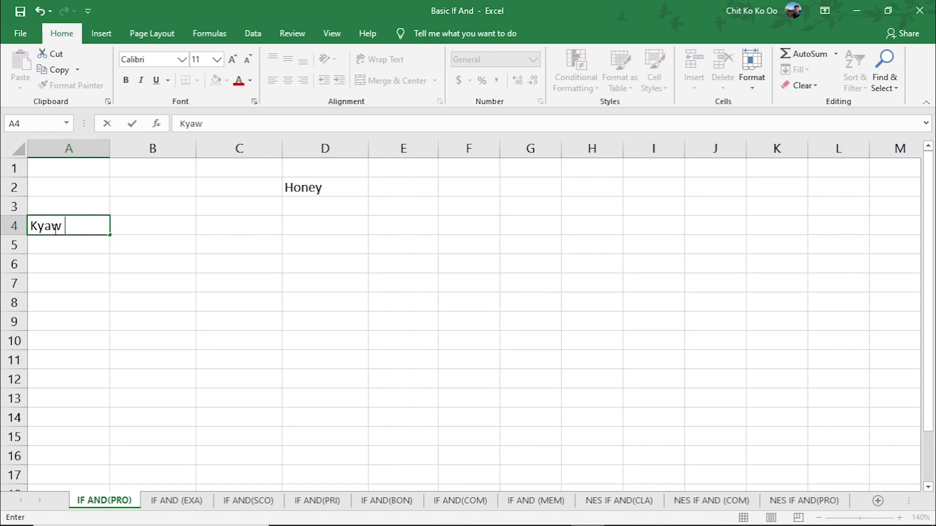
{"action": "type", "text": "Kyaw"}
{"action": "left_click", "coordinate": [79, 206]}
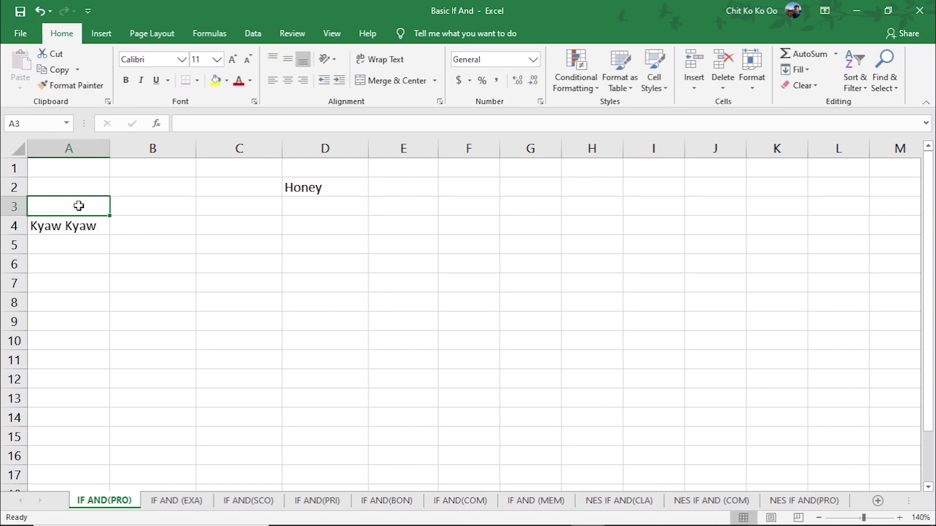
Type the headers Name, Car, iPhone, Condo and Answer across A3:E3
{"action": "type", "text": "Name"}
{"action": "key", "text": "Tab"}
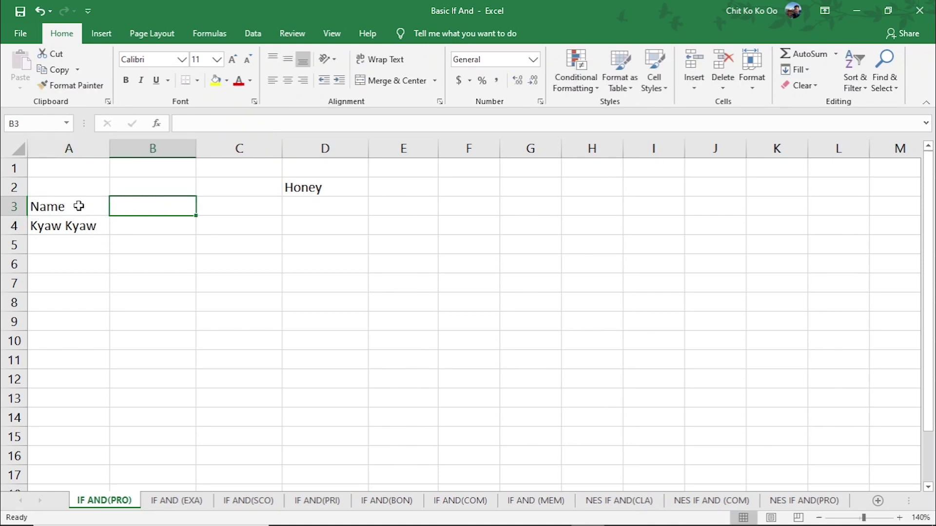
{"action": "type", "text": "Car"}
{"action": "key", "text": "Tab"}
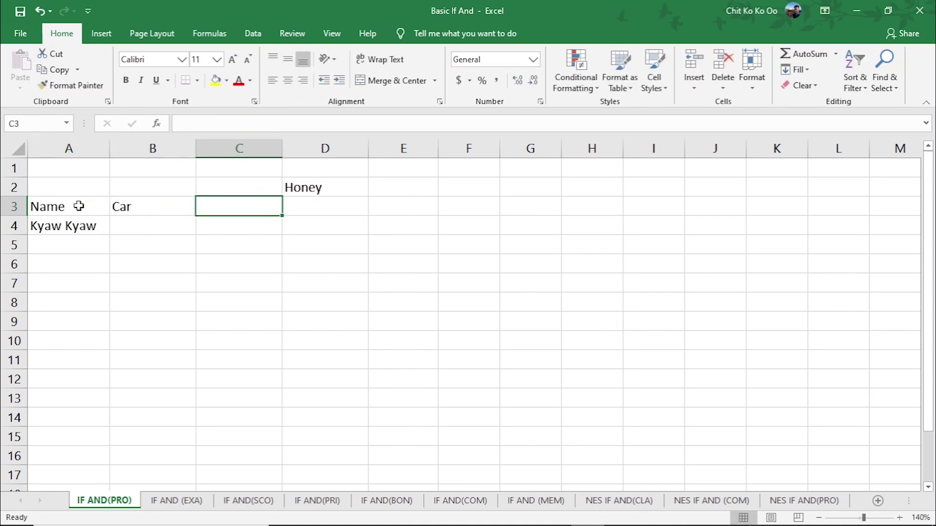
{"action": "type", "text": "iPhone"}
{"action": "key", "text": "Tab"}
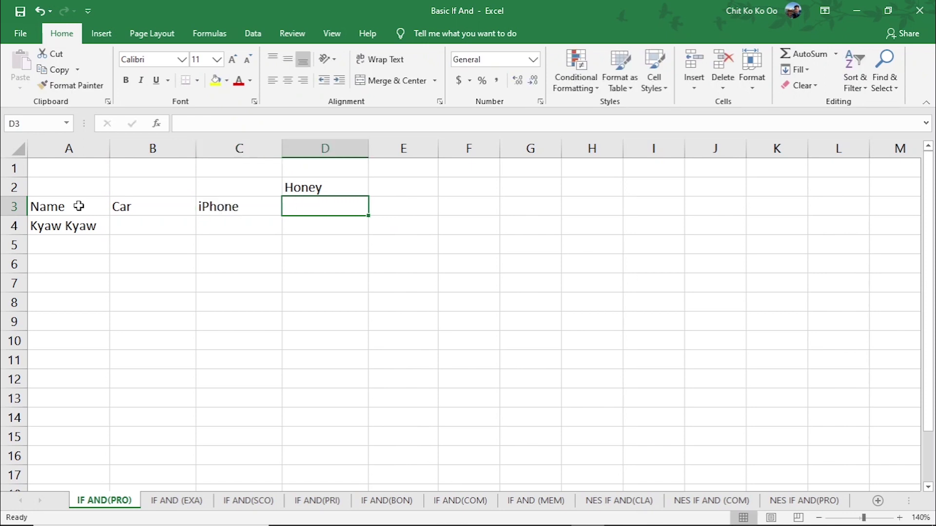
{"action": "type", "text": "Condo"}
{"action": "key", "text": "Tab"}
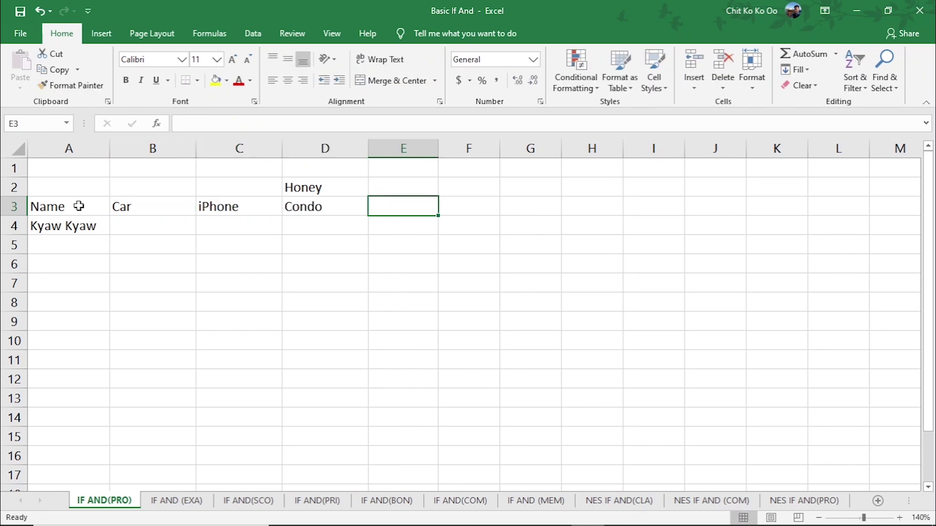
{"action": "type", "text": "Answer"}
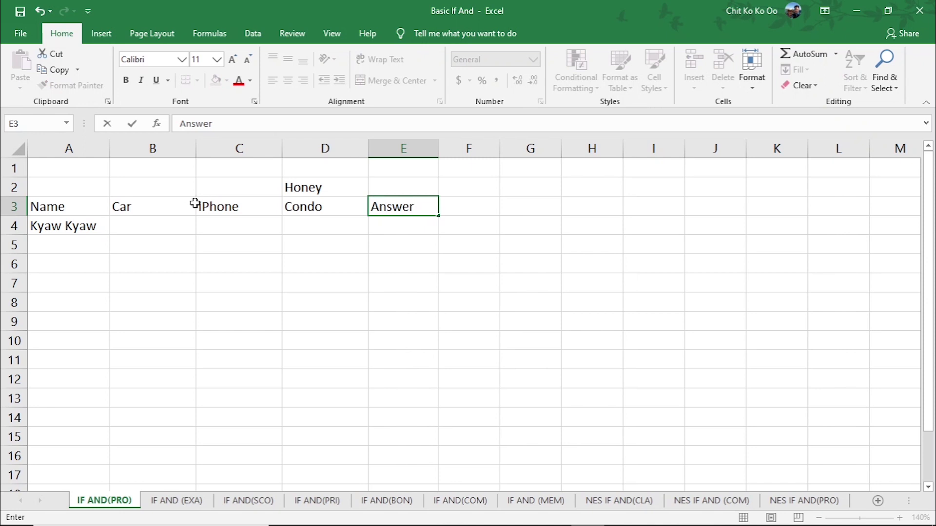
Copy Honey into E2 above Answer and clear it from D2
{"action": "left_click", "coordinate": [298, 189]}
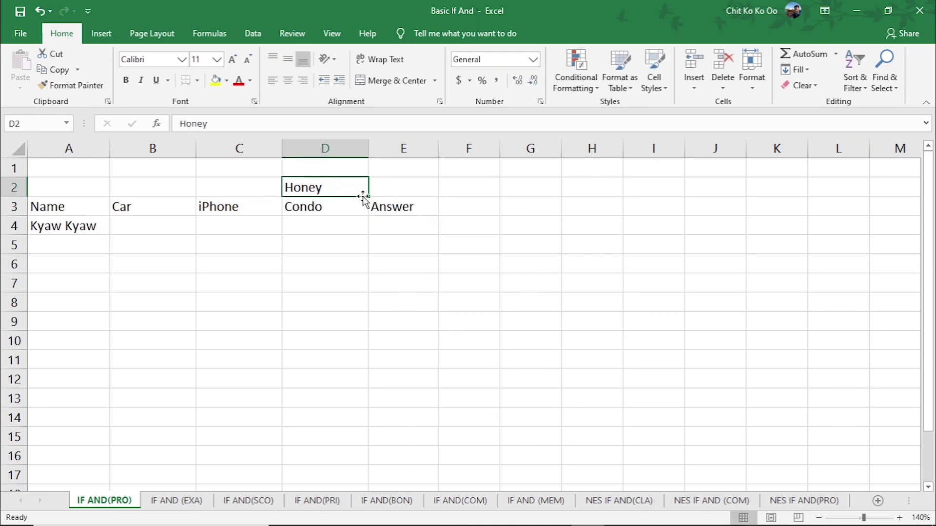
{"action": "left_click_drag", "start_coordinate": [364, 198], "coordinate": [407, 192]}
{"action": "left_click", "coordinate": [322, 184]}
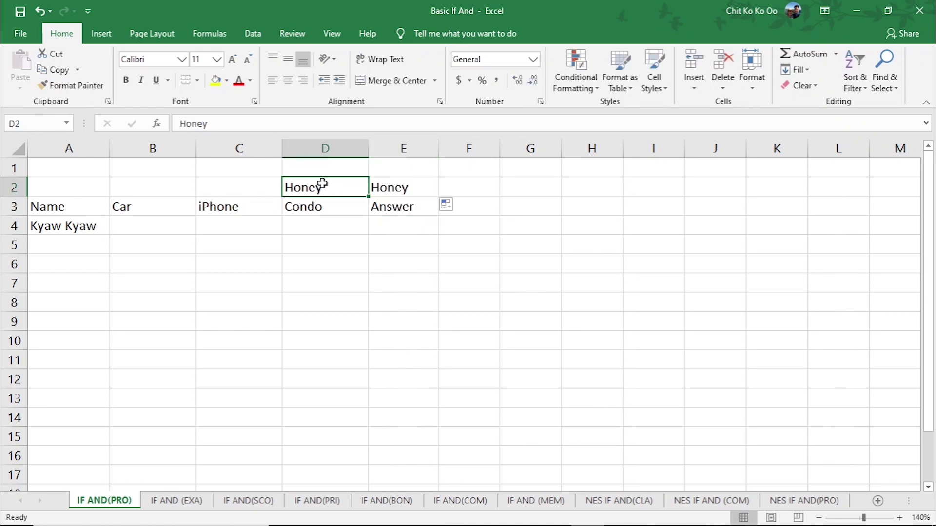
{"action": "key", "text": "Delete"}
{"action": "left_click", "coordinate": [341, 265]}
{"action": "left_click", "coordinate": [355, 324]}
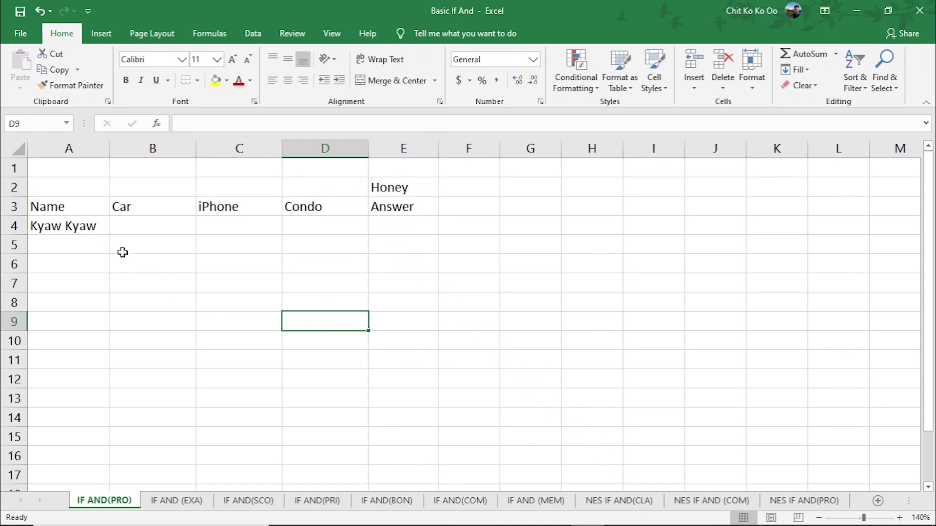
{"action": "left_click", "coordinate": [41, 227]}
{"action": "left_click", "coordinate": [155, 229]}
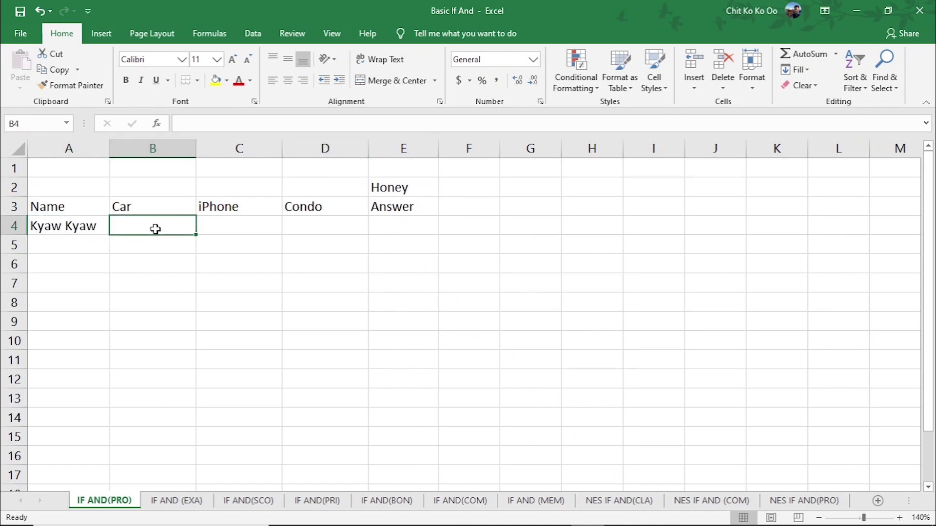
Enter Yes for the first person's Car, iPhone and Condo in row 4
{"action": "type", "text": "Yes"}
{"action": "key", "text": "Tab"}
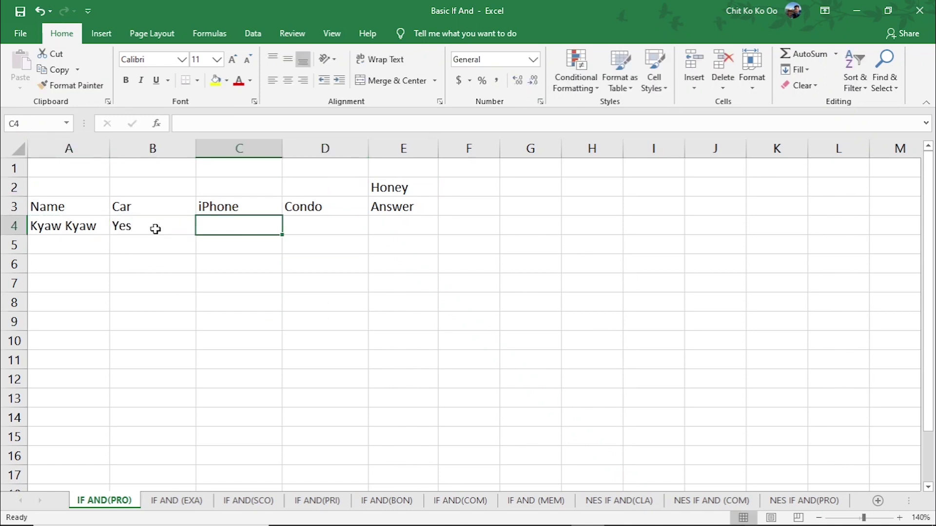
{"action": "type", "text": "Yes"}
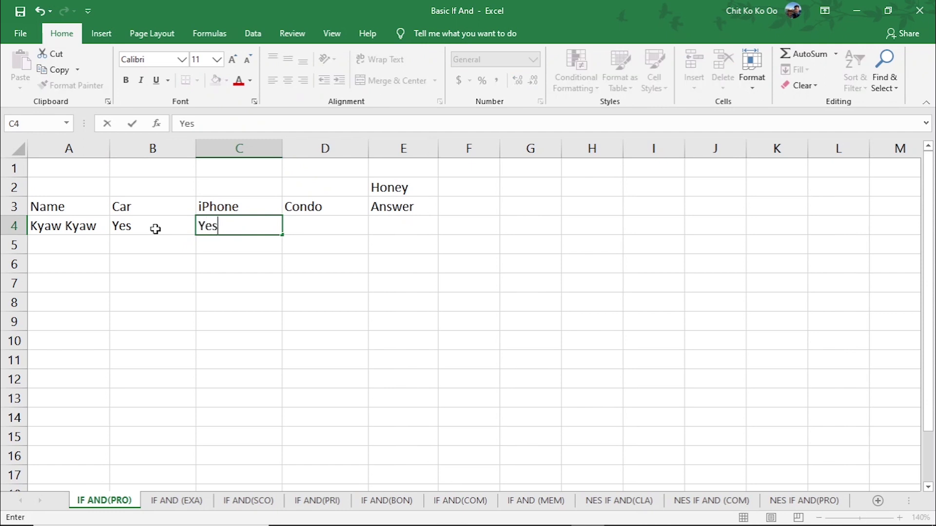
{"action": "key", "text": "Tab"}
{"action": "type", "text": "Yes"}
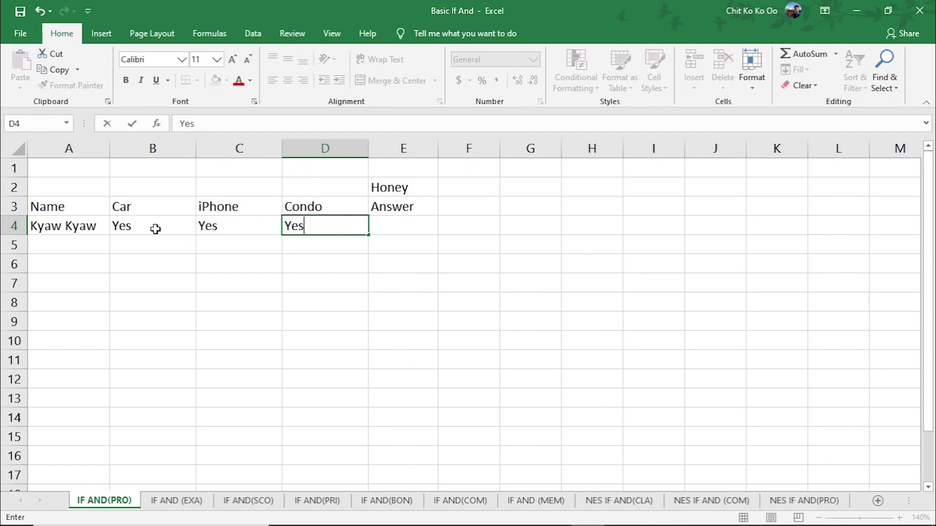
{"action": "key", "text": "Return"}
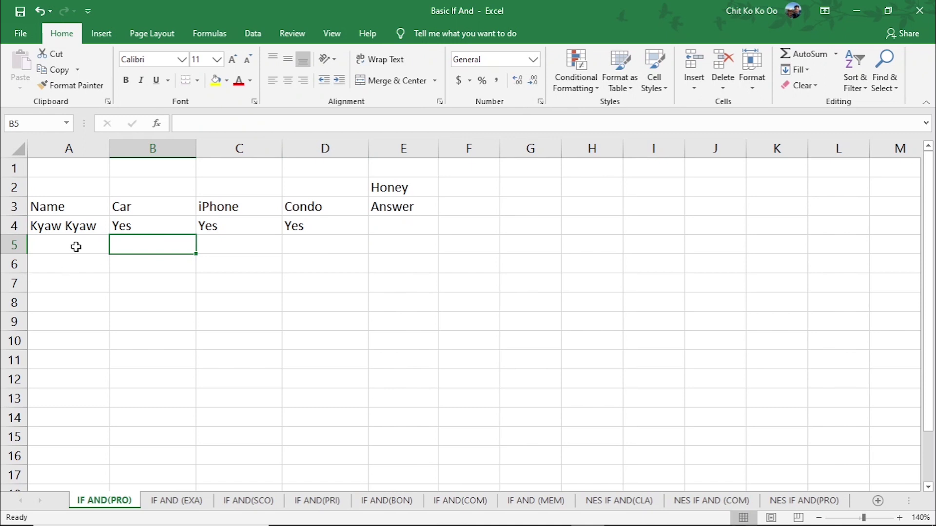
Add a second person in row 5 with Car Yes, iPhone No, Condo Yes
{"action": "left_click", "coordinate": [75, 245]}
{"action": "type", "text": "Zaw "}
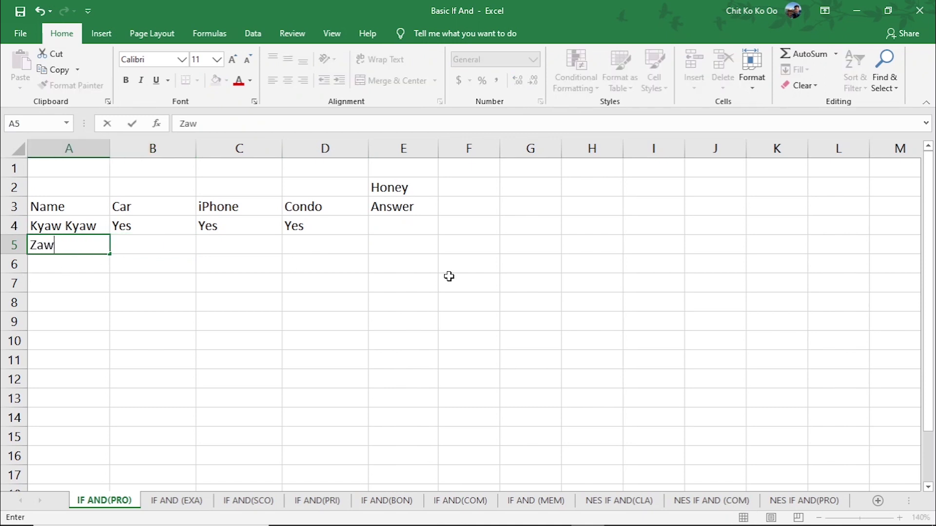
{"action": "type", "text": "Zaw"}
{"action": "key", "text": "Tab"}
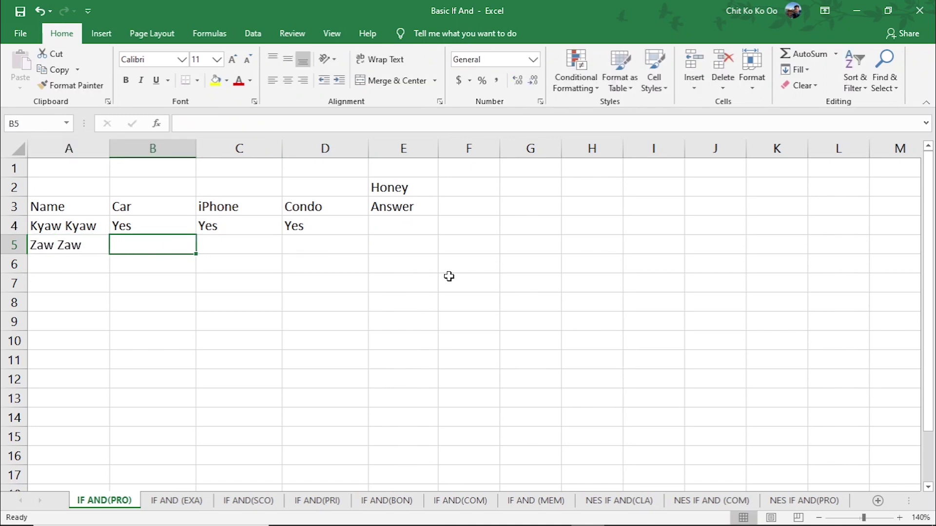
{"action": "type", "text": "Yes"}
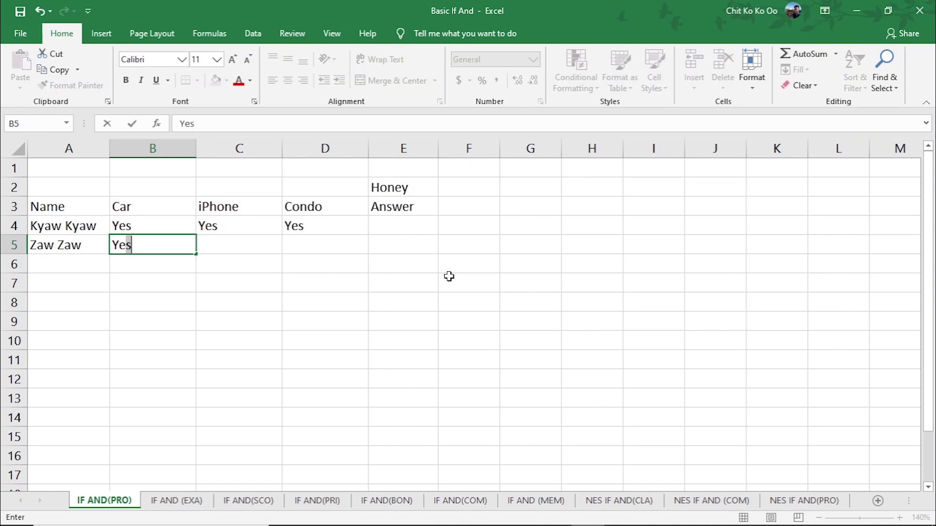
{"action": "key", "text": "Tab"}
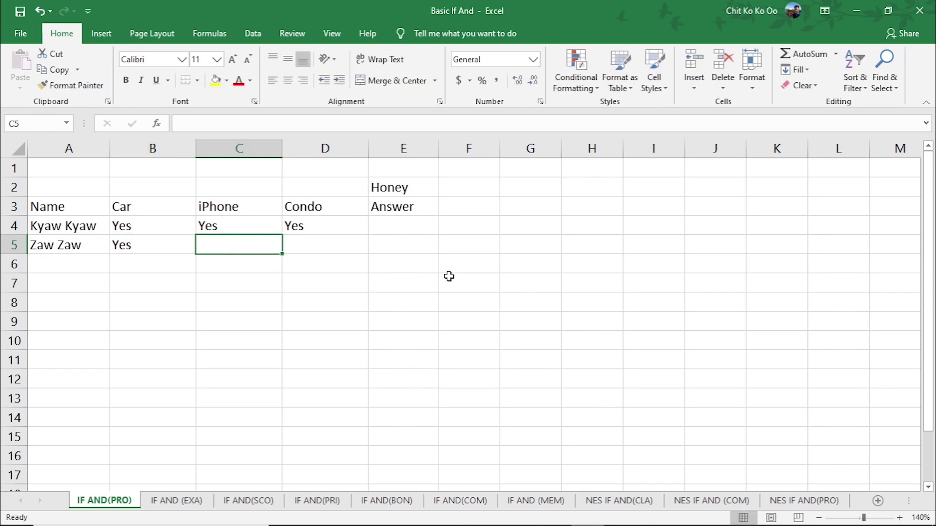
{"action": "type", "text": "No"}
{"action": "key", "text": "Tab"}
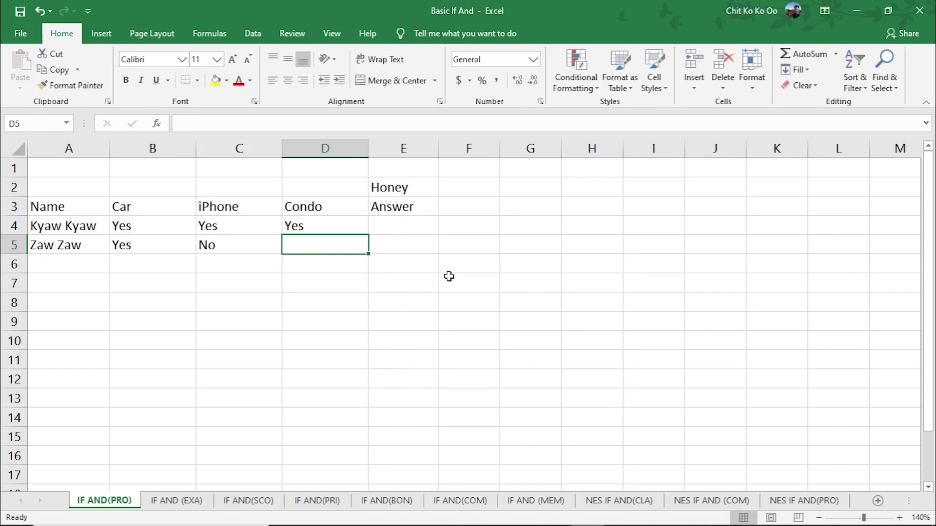
{"action": "type", "text": "Yes"}
{"action": "key", "text": "Tab"}
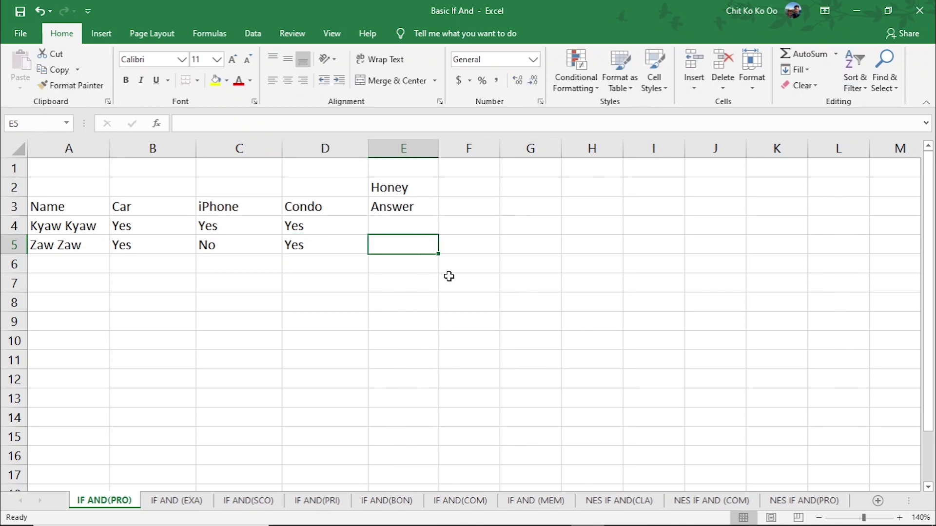
{"action": "left_click", "coordinate": [446, 295]}
Add a third person in row 6 with Car No, iPhone Yes, Condo No
{"action": "left_click", "coordinate": [78, 268]}
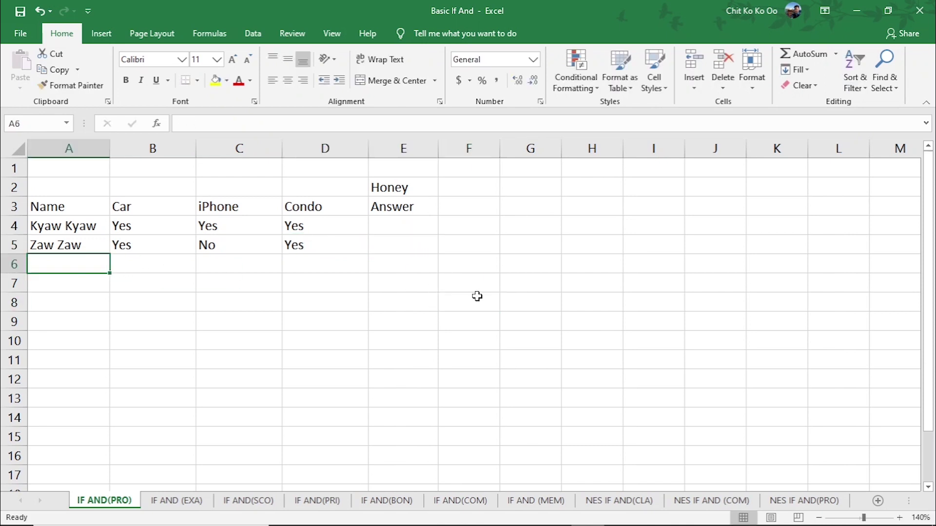
{"action": "type", "text": "Au"}
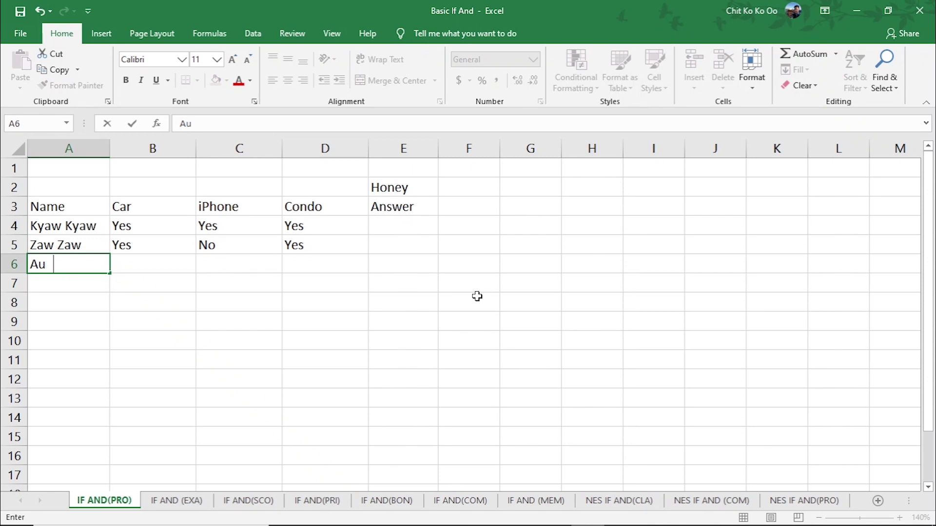
{"action": "type", "text": "ng Aung"}
{"action": "key", "text": "Tab"}
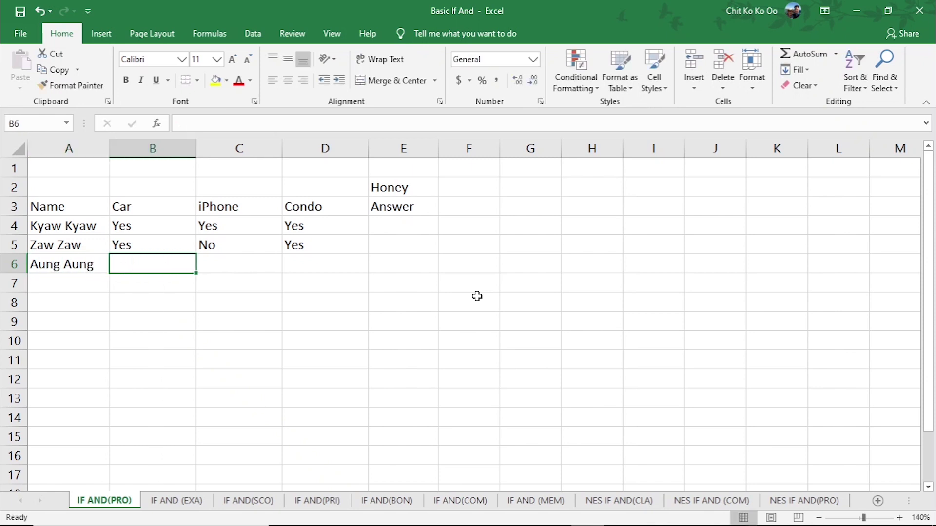
{"action": "type", "text": "No"}
{"action": "key", "text": "Tab"}
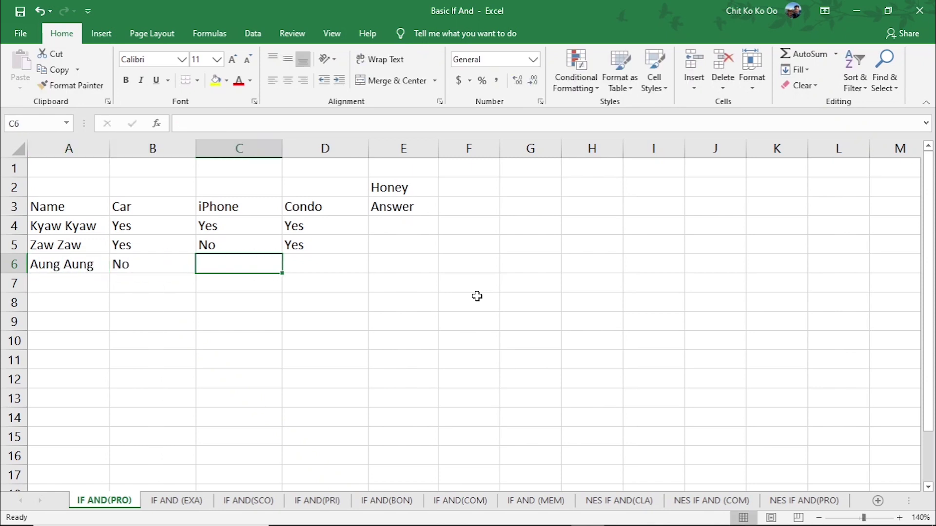
{"action": "type", "text": "Yes"}
{"action": "key", "text": "Tab"}
{"action": "type", "text": "N"}
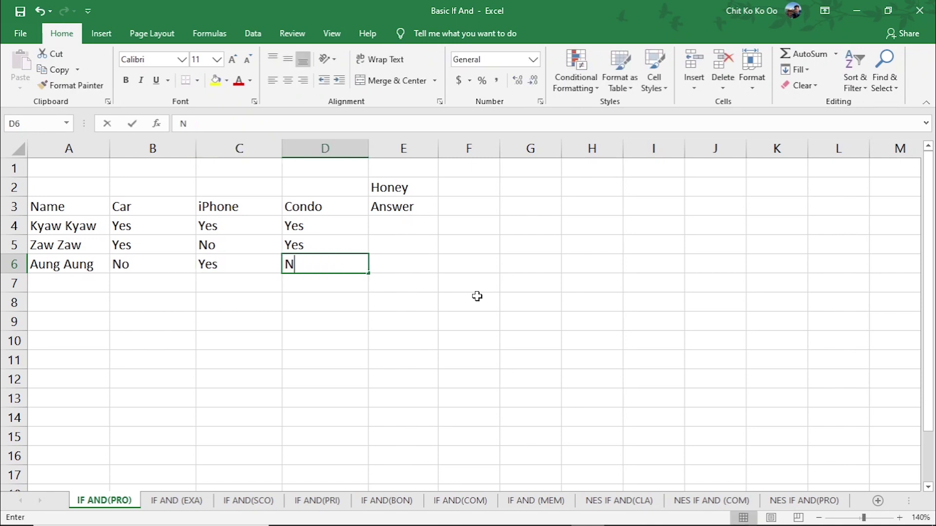
{"action": "type", "text": "o"}
{"action": "key", "text": "Tab"}
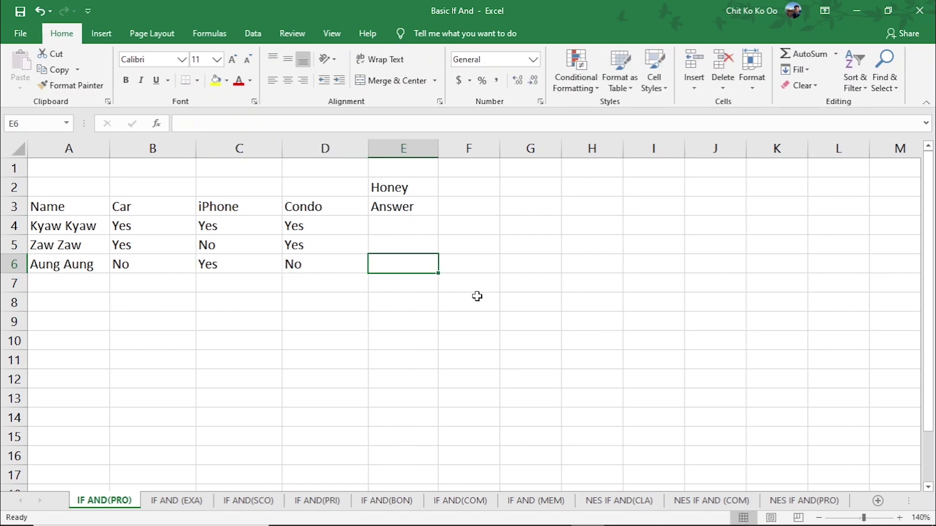
{"action": "left_click", "coordinate": [516, 362]}
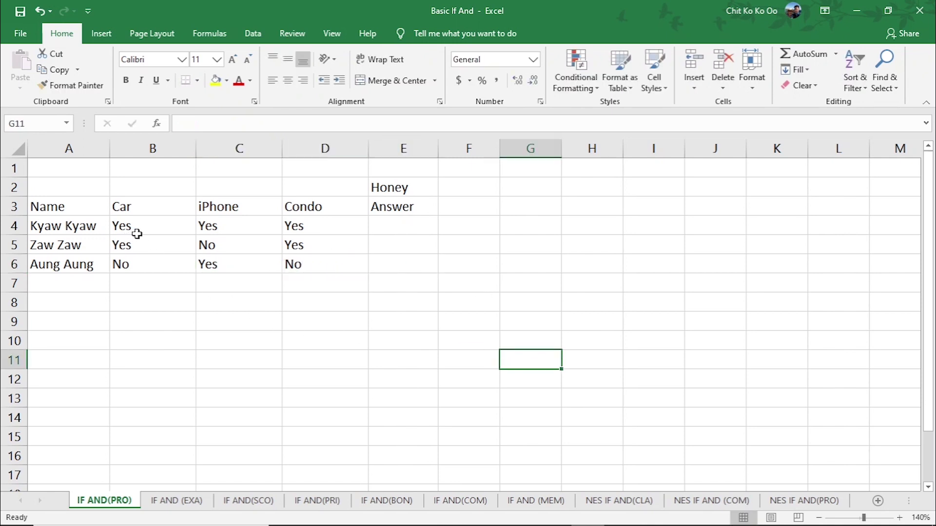
Note 'Car, iphone, condo = Accept' in H4 and begin 'other =' in H5
{"action": "left_click", "coordinate": [143, 208]}
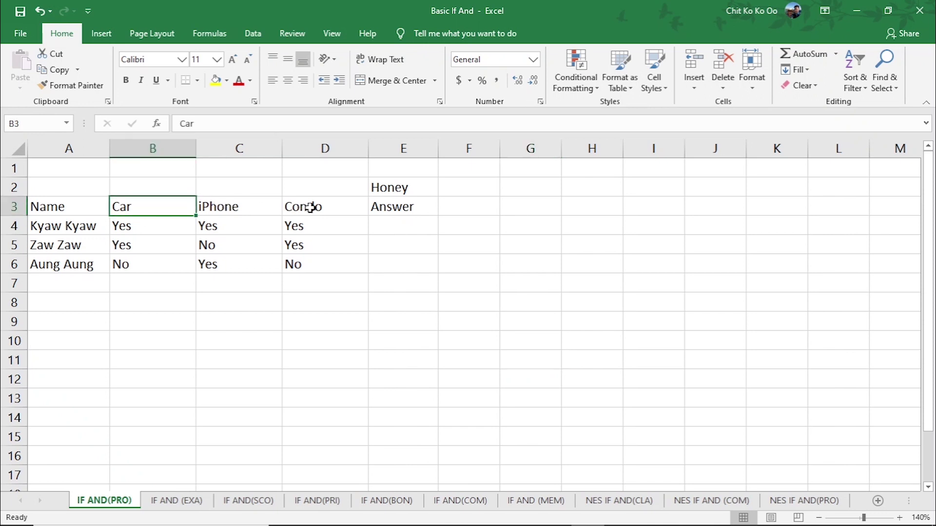
{"action": "left_click", "coordinate": [400, 225]}
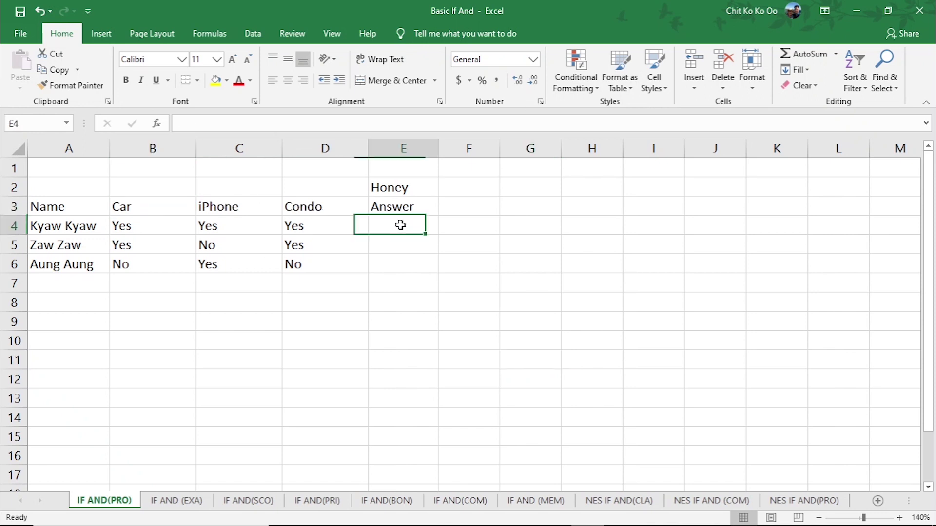
{"action": "left_click", "coordinate": [605, 224]}
{"action": "type", "text": "C"}
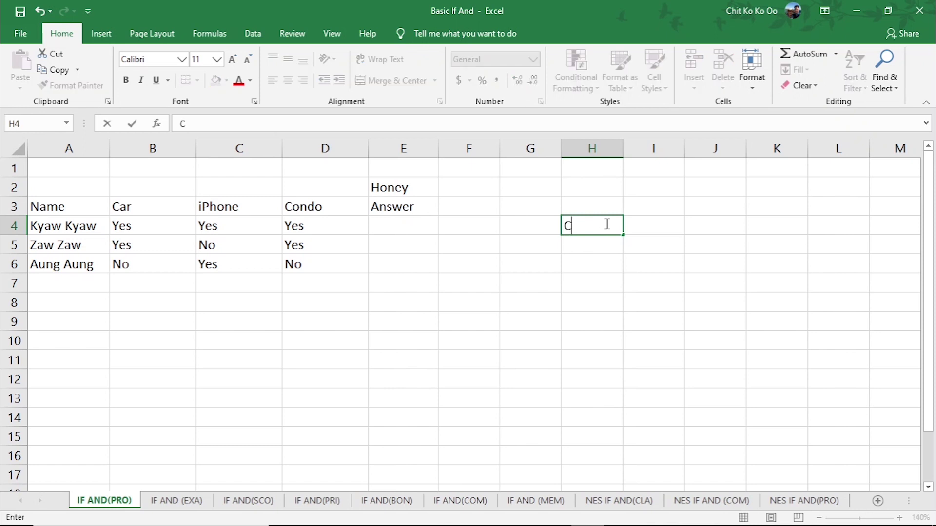
{"action": "type", "text": "ar,"}
{"action": "type", "text": " iphon, co"}
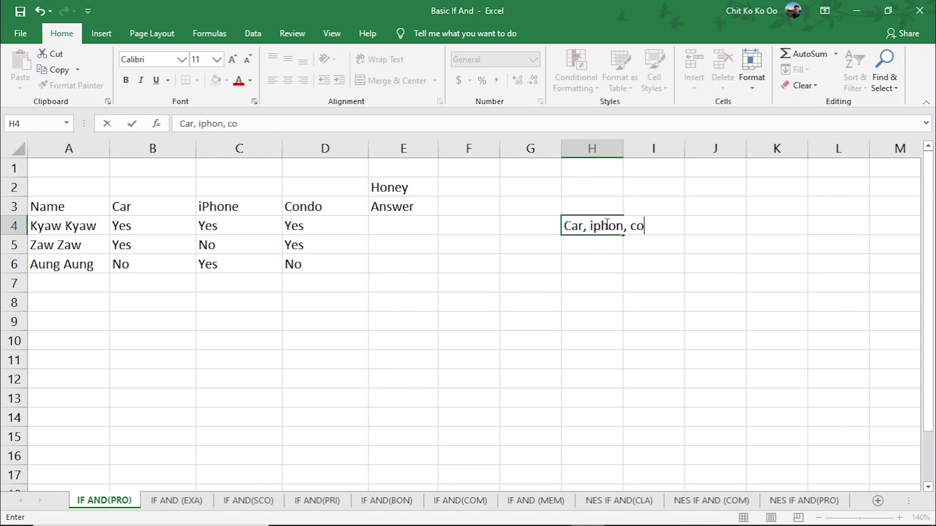
{"action": "key", "text": "BackSpace"}
{"action": "key", "text": "BackSpace"}
{"action": "key", "text": "BackSpace"}
{"action": "key", "text": "BackSpace"}
{"action": "type", "text": "e,"}
{"action": "type", "text": " condo"}
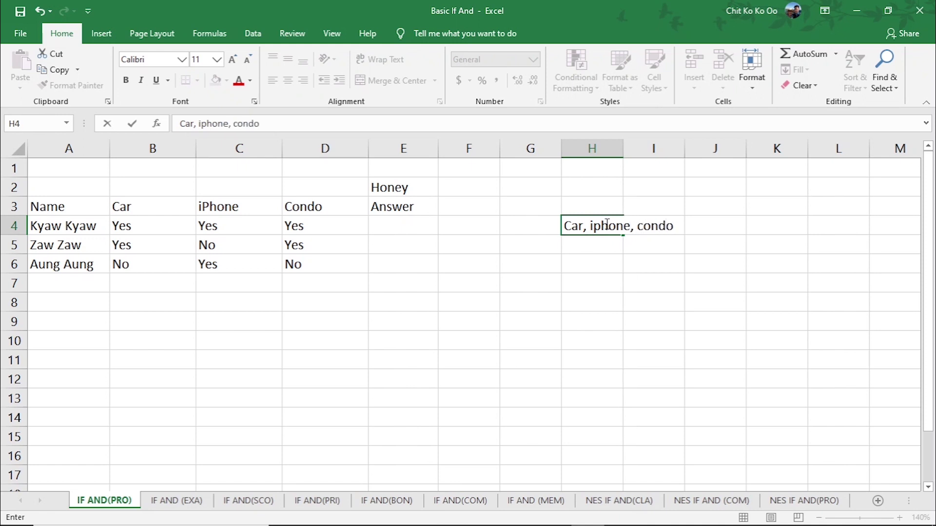
{"action": "type", "text": " ="}
{"action": "type", "text": " App"}
{"action": "key", "text": "BackSpace"}
{"action": "key", "text": "BackSpace"}
{"action": "type", "text": "c"}
{"action": "type", "text": "cept"}
{"action": "key", "text": "Return"}
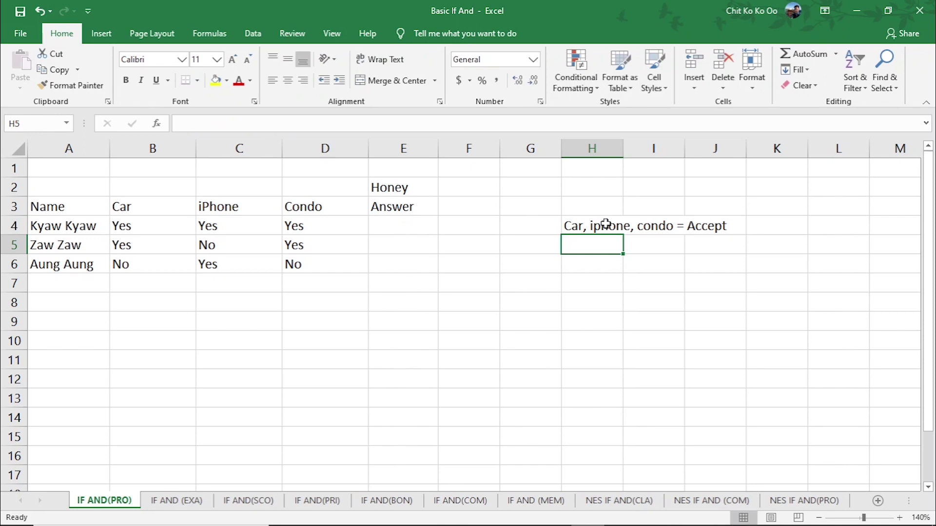
{"action": "type", "text": "other"}
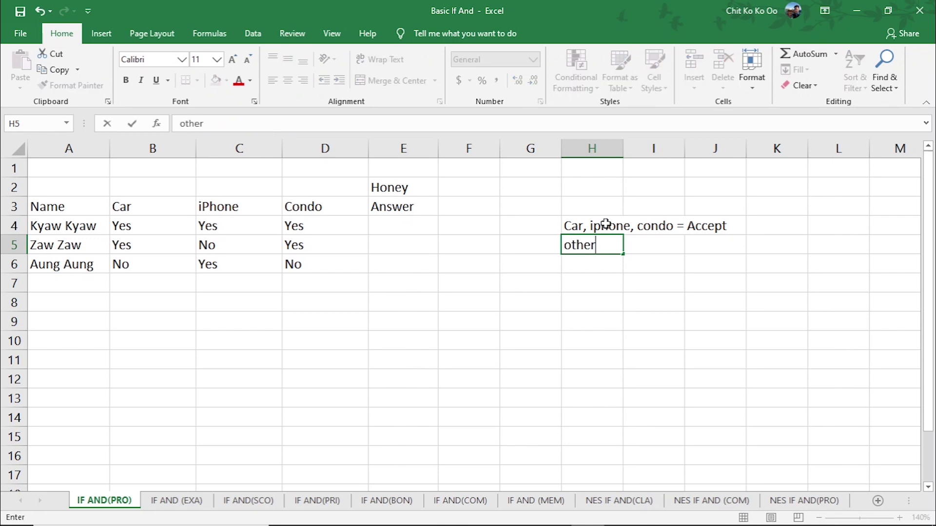
{"action": "type", "text": "="}
{"action": "type", "text": "r"}
Finish the H5 note so it reads 'other = Reject'
{"action": "key", "text": "BackSpace"}
{"action": "type", "text": "Reje"}
{"action": "type", "text": "ct"}
{"action": "left_click", "coordinate": [428, 373]}
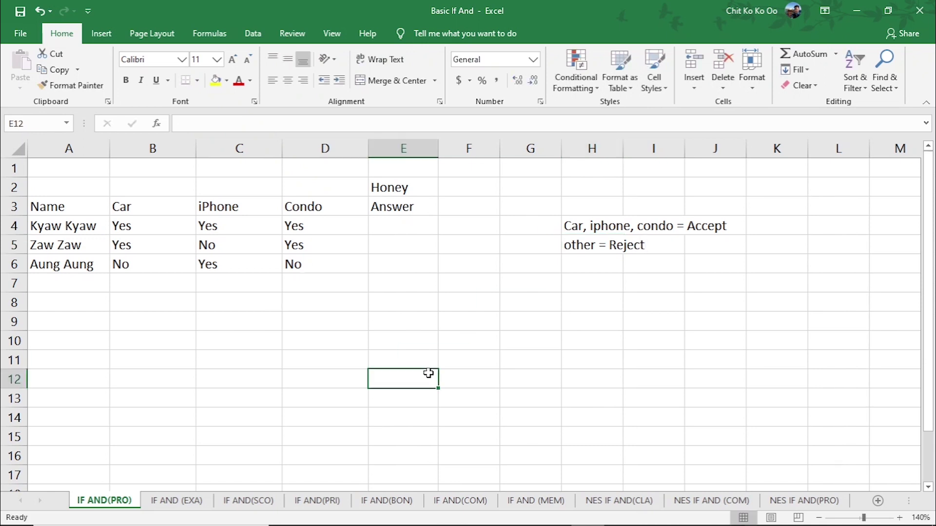
Start the formula =IF(AND( in E4
{"action": "left_click", "coordinate": [402, 228]}
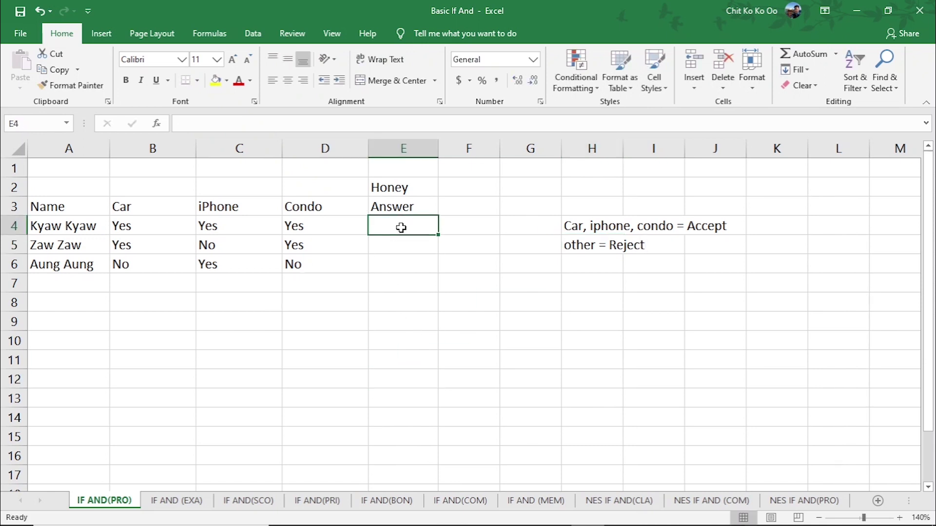
{"action": "left_click", "coordinate": [402, 228]}
{"action": "type", "text": "="}
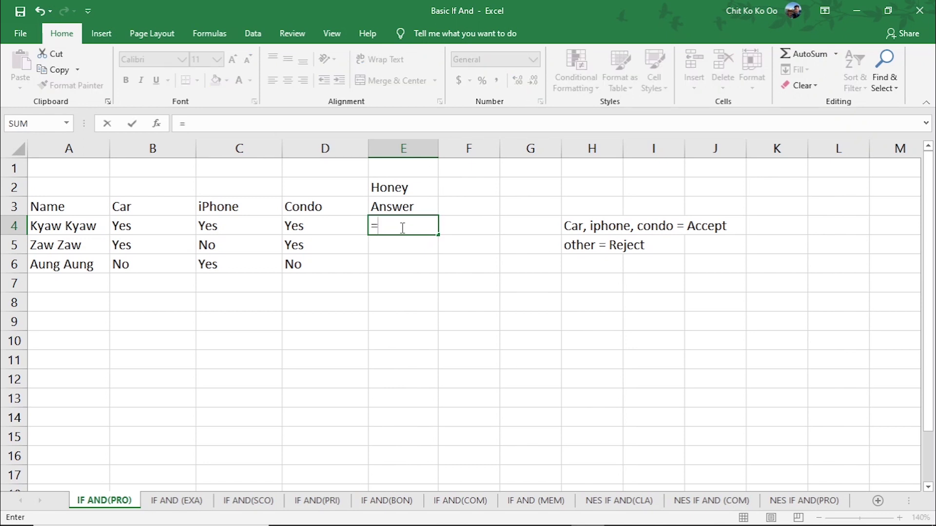
{"action": "type", "text": "if"}
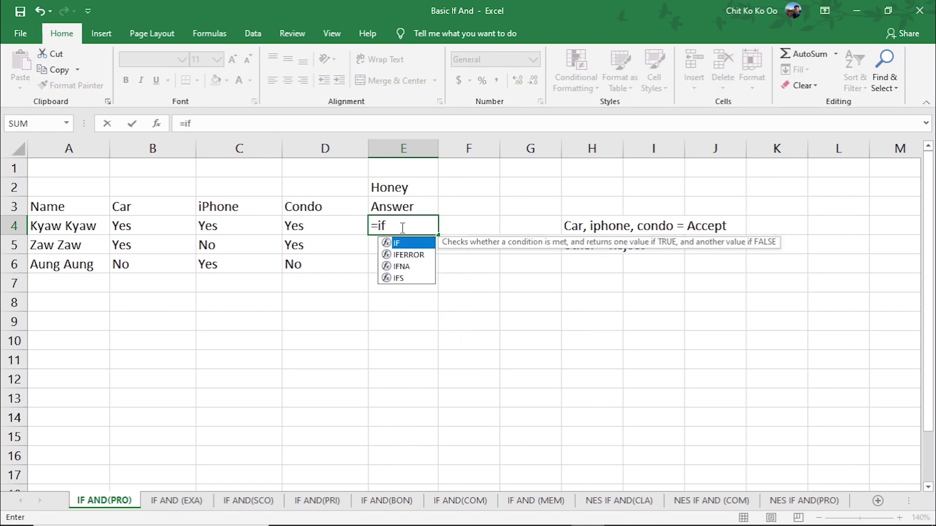
{"action": "key", "text": "Tab"}
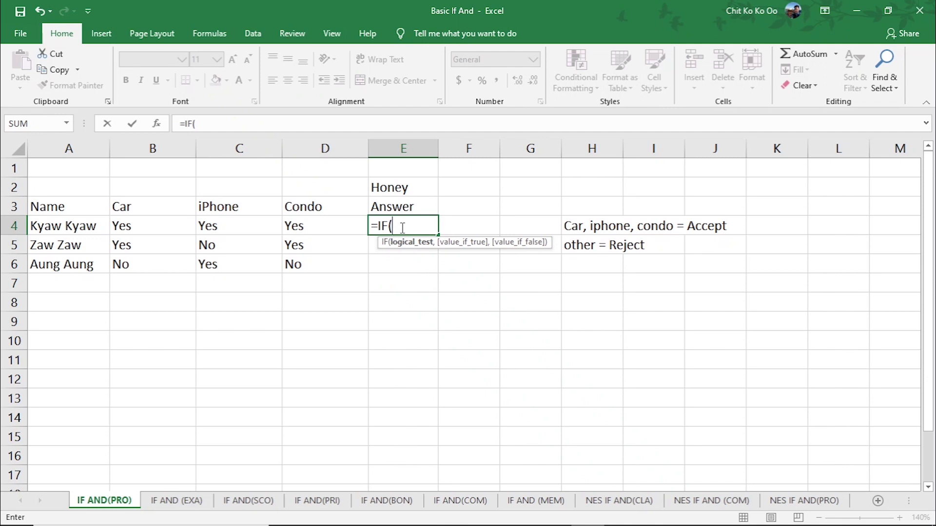
{"action": "type", "text": "a"}
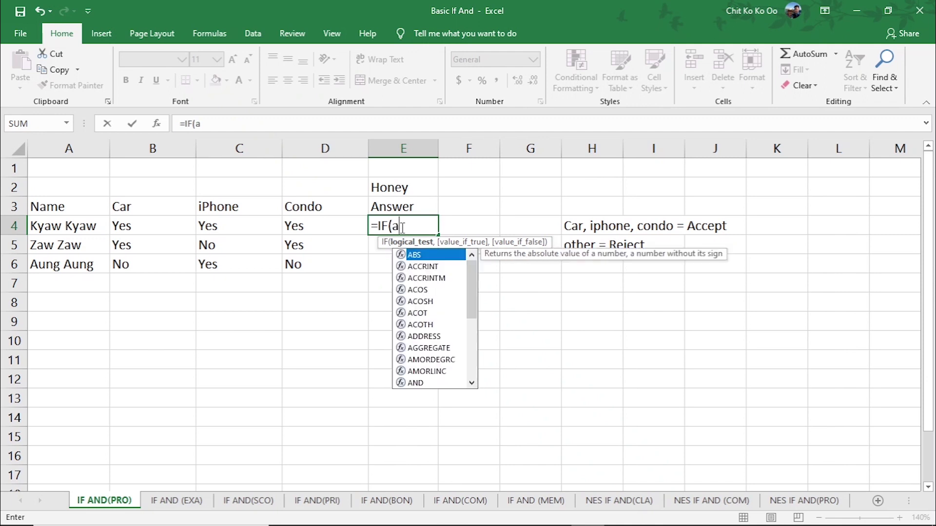
{"action": "type", "text": "nd"}
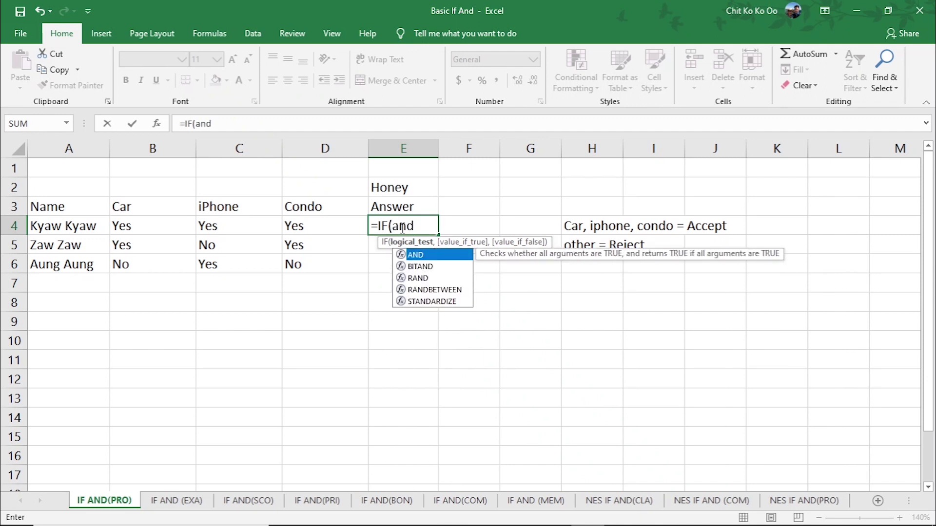
{"action": "key", "text": "Tab"}
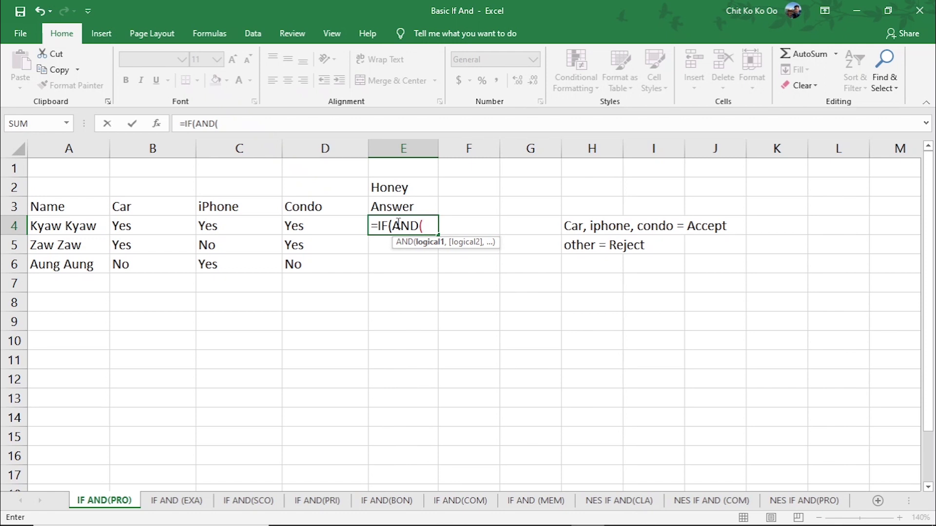
Add the AND conditions B4="Yes", C4="Yes" and D4="Yes" to E4's formula
{"action": "left_click", "coordinate": [148, 226]}
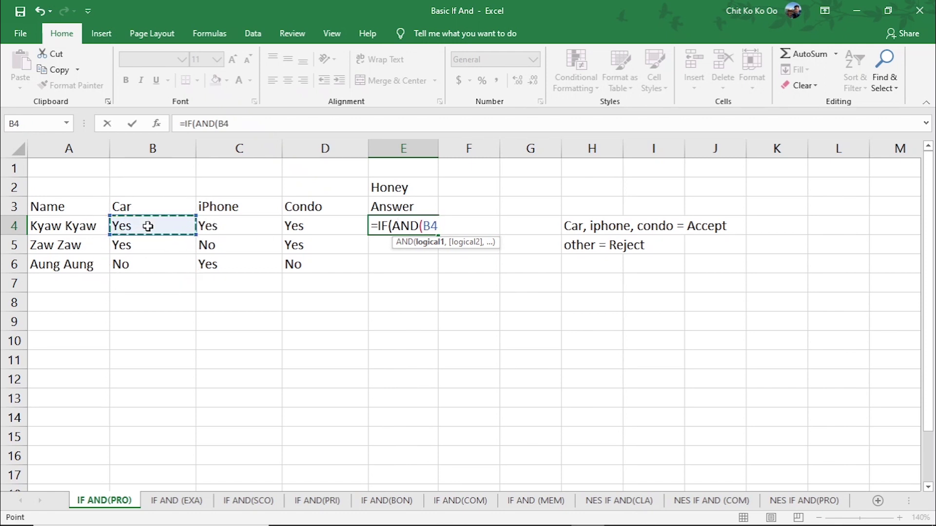
{"action": "type", "text": "="}
{"action": "type", "text": " Yes"}
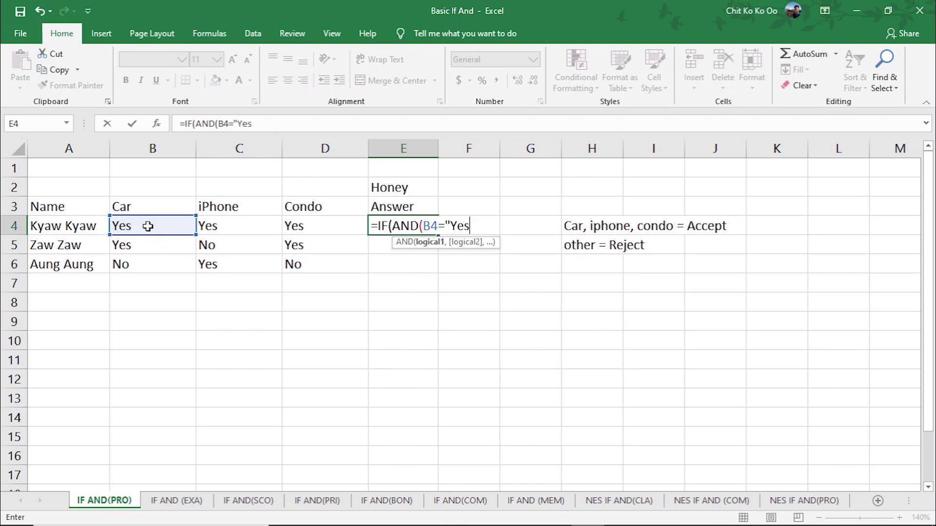
{"action": "type", "text": "\""}
{"action": "type", "text": ","}
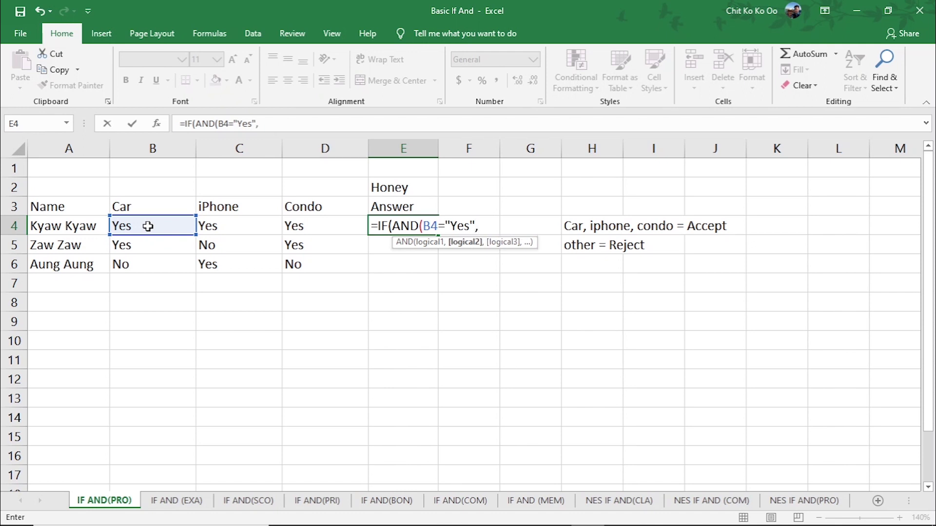
{"action": "left_click", "coordinate": [234, 227]}
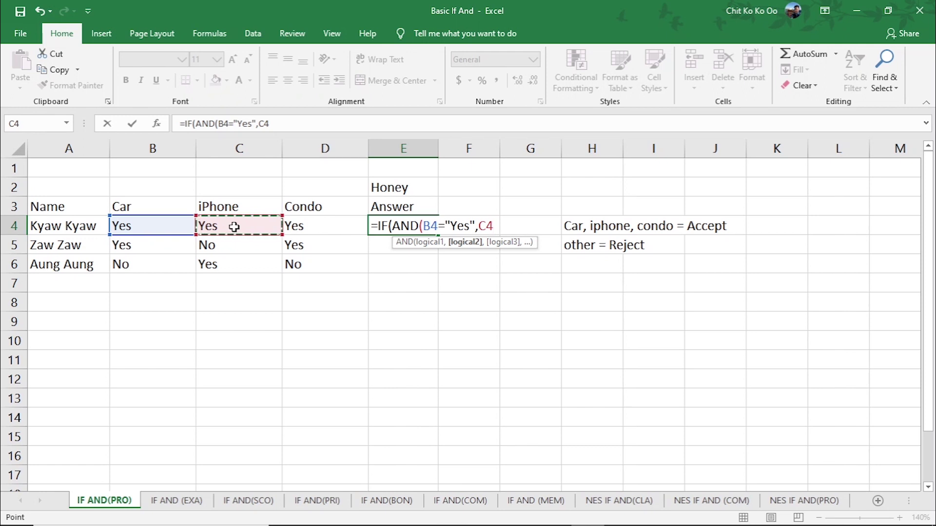
{"action": "type", "text": "=\""}
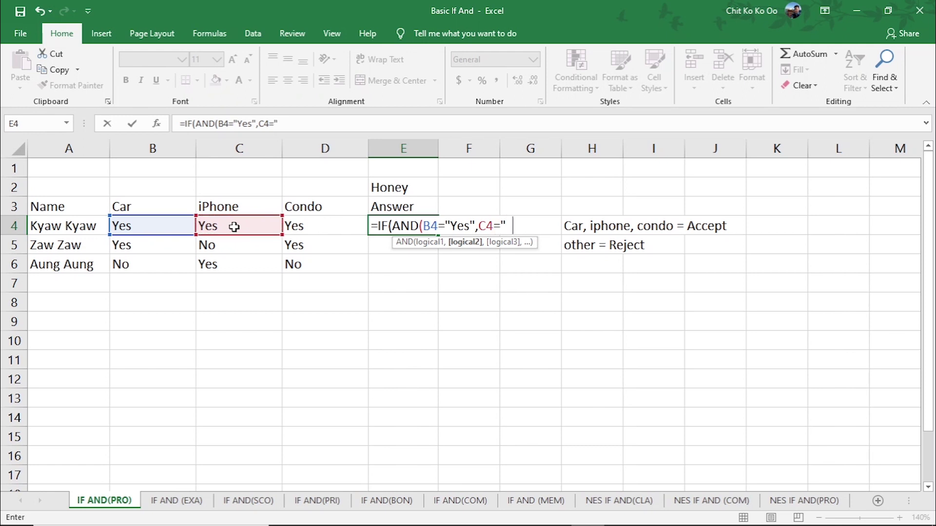
{"action": "type", "text": "Yes\""}
{"action": "type", "text": ","}
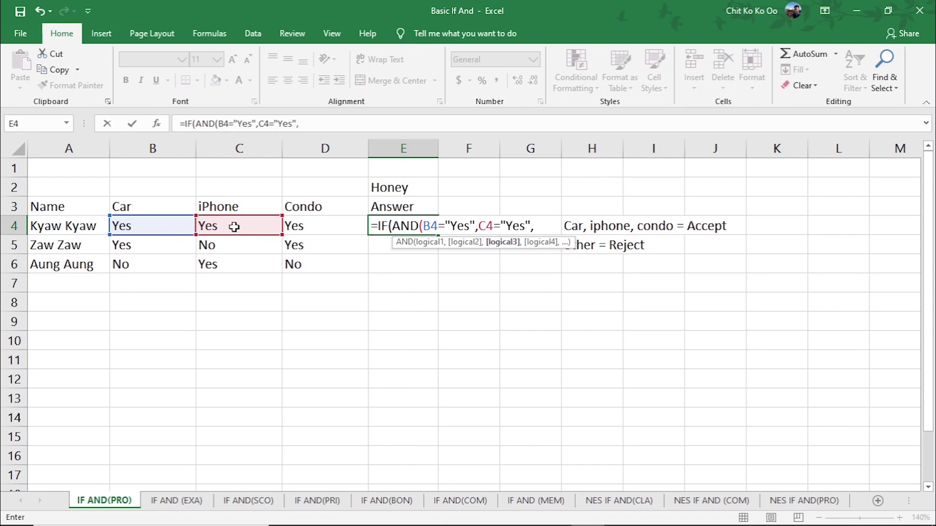
{"action": "left_click", "coordinate": [316, 226]}
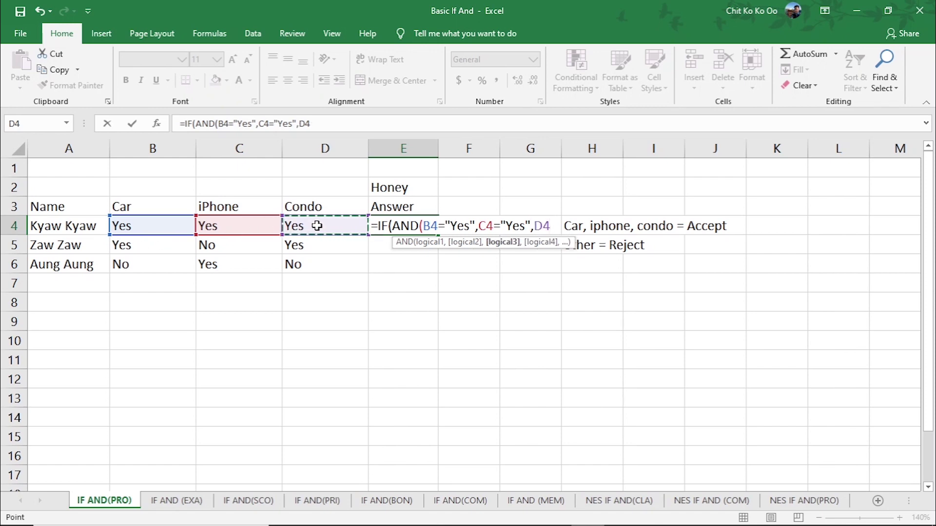
{"action": "type", "text": "=\"Yes"}
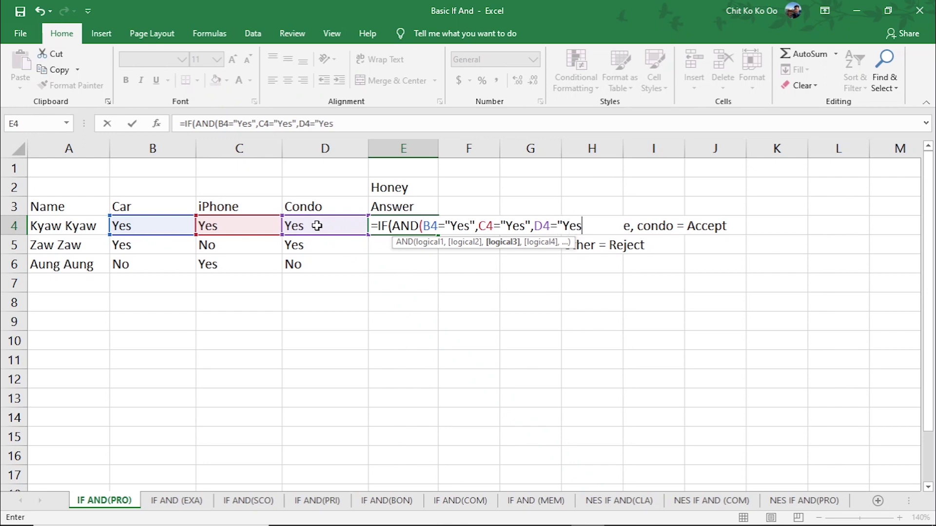
{"action": "type", "text": "\""}
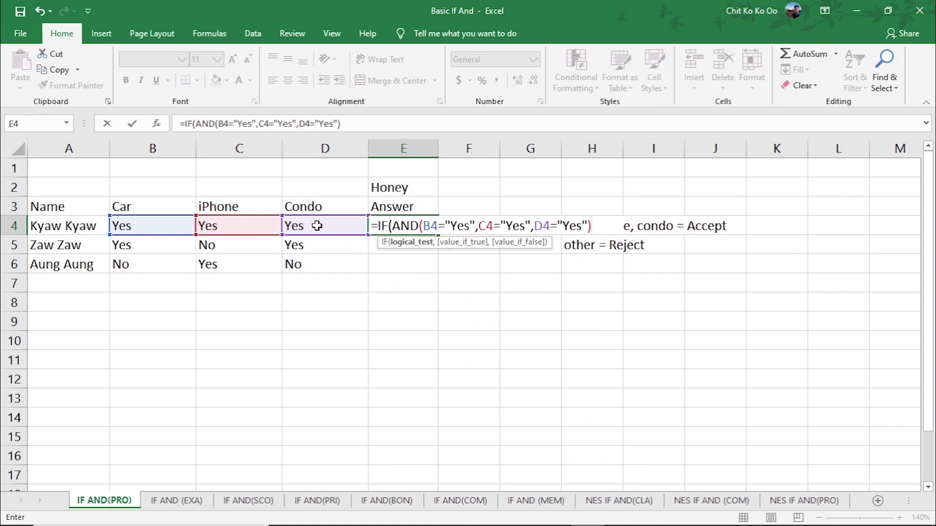
Complete E4 as =IF(AND(B4="Yes",C4="Yes",D4="Yes"),"Accept","Reject") and commit it
{"action": "type", "text": ","}
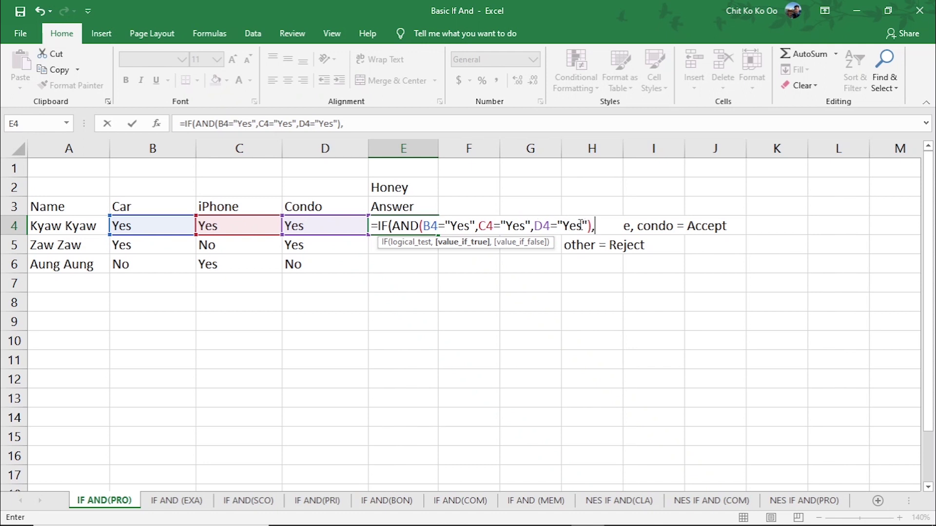
{"action": "type", "text": "\"Ac"}
{"action": "type", "text": "cept"}
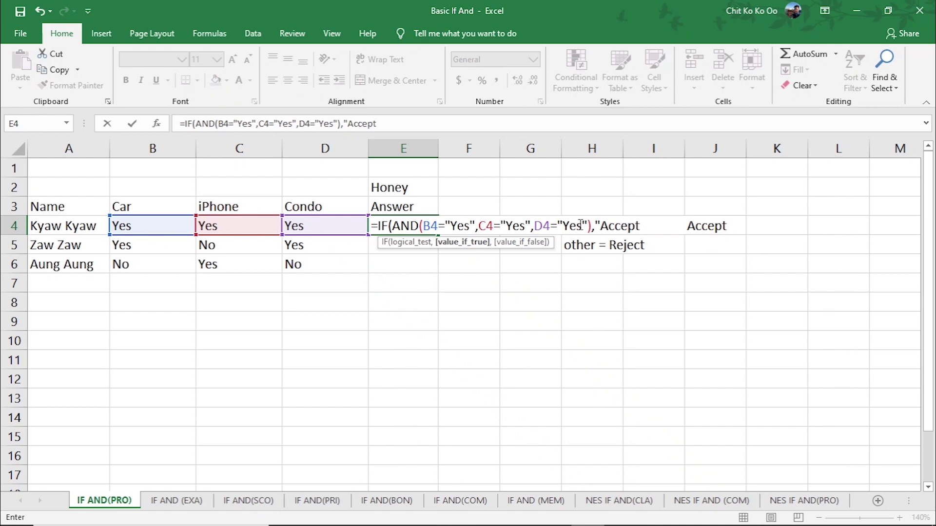
{"action": "type", "text": "\",\""}
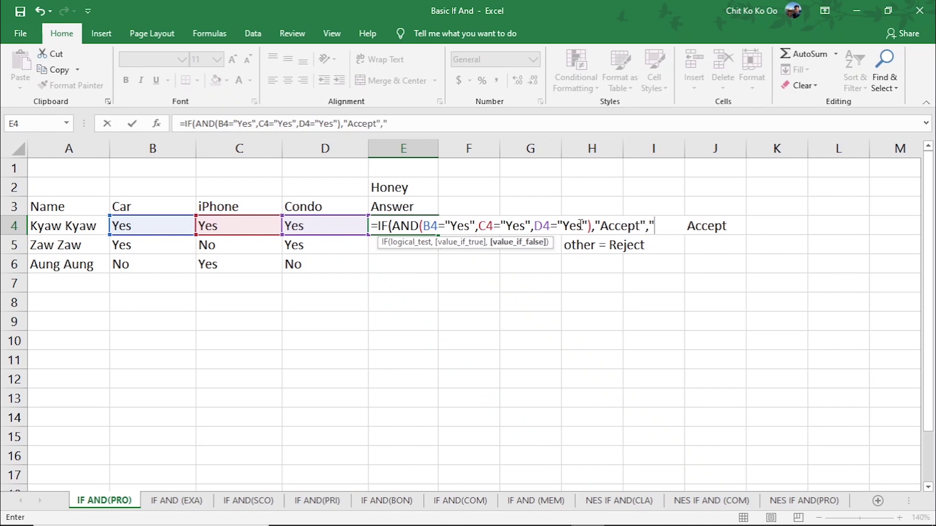
{"action": "type", "text": "R"}
{"action": "type", "text": "eject\""}
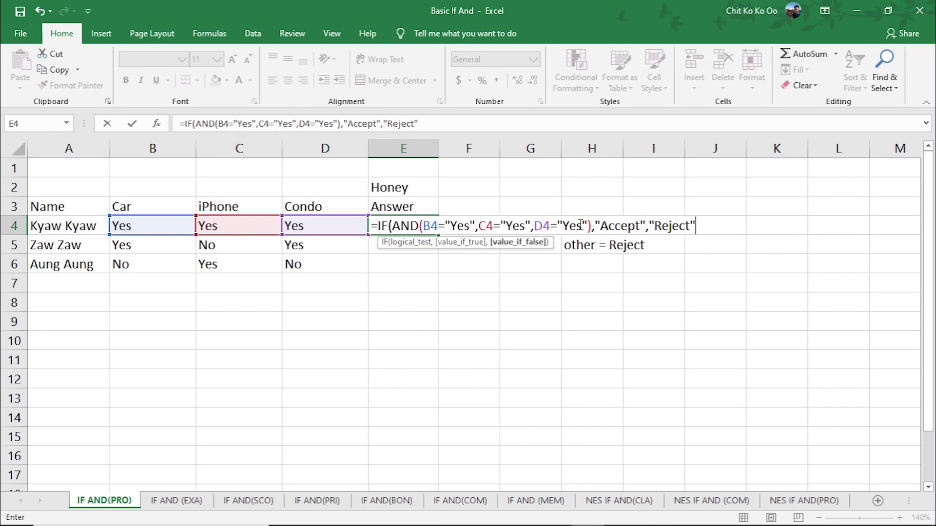
{"action": "type", "text": ")"}
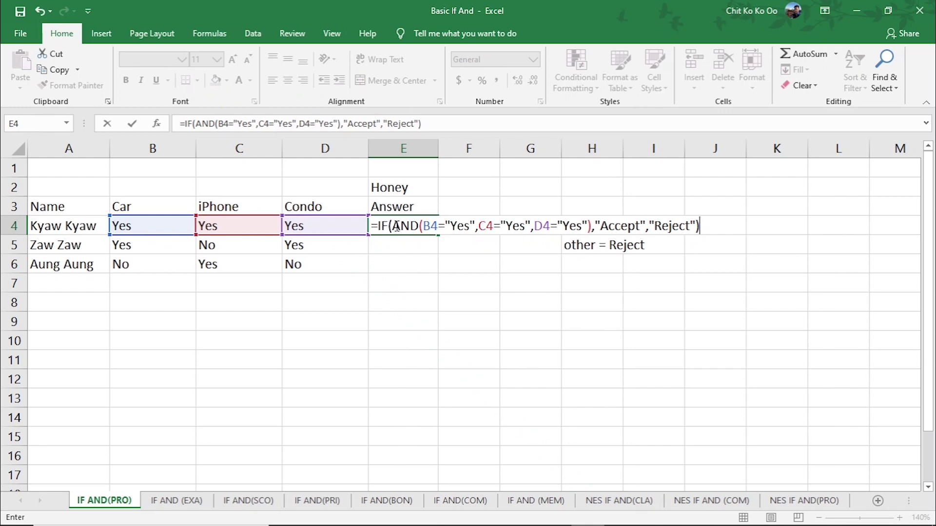
{"action": "left_click", "coordinate": [578, 229]}
{"action": "left_click", "coordinate": [484, 224]}
{"action": "left_click", "coordinate": [680, 225]}
{"action": "key", "text": "Return"}
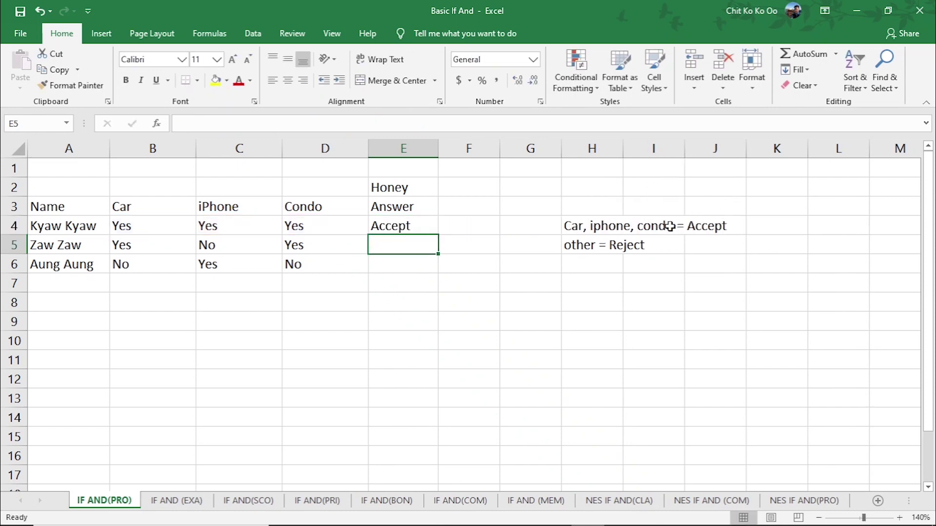
Fill the E4 formula down to E5 and E6
{"action": "left_click", "coordinate": [383, 225]}
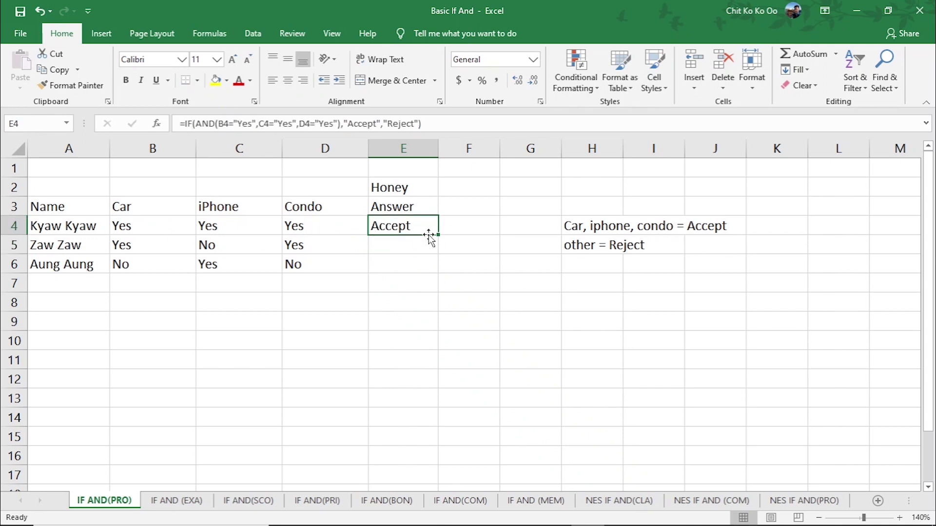
{"action": "left_click_drag", "start_coordinate": [438, 235], "coordinate": [428, 268]}
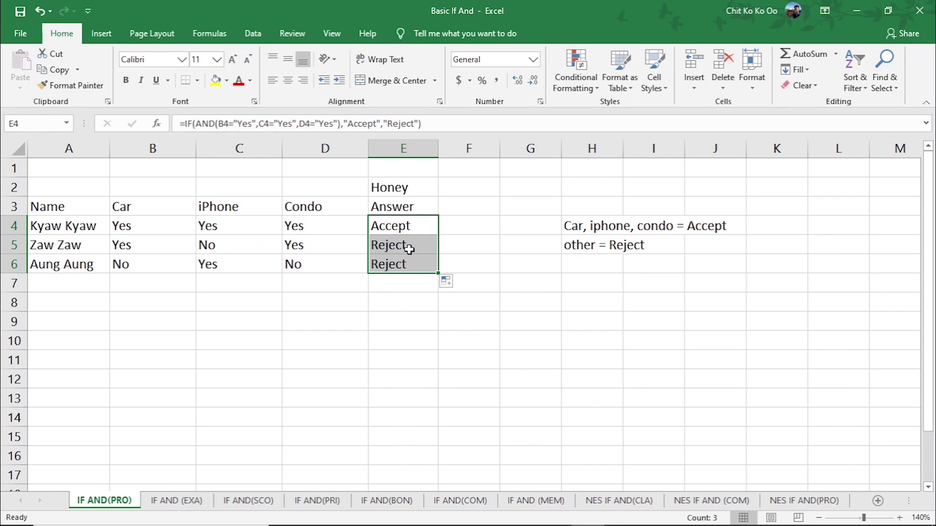
{"action": "left_click", "coordinate": [415, 261]}
Check each row's Car, iPhone and Condo values against Accept in E4 and Reject in E5:E6
{"action": "left_click", "coordinate": [146, 229]}
{"action": "left_click", "coordinate": [393, 225]}
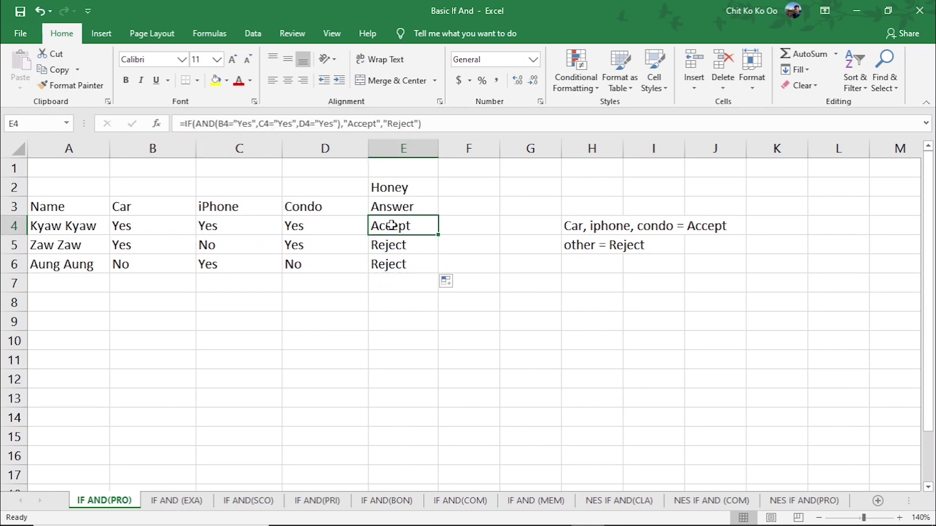
{"action": "left_click_drag", "start_coordinate": [129, 206], "coordinate": [301, 210]}
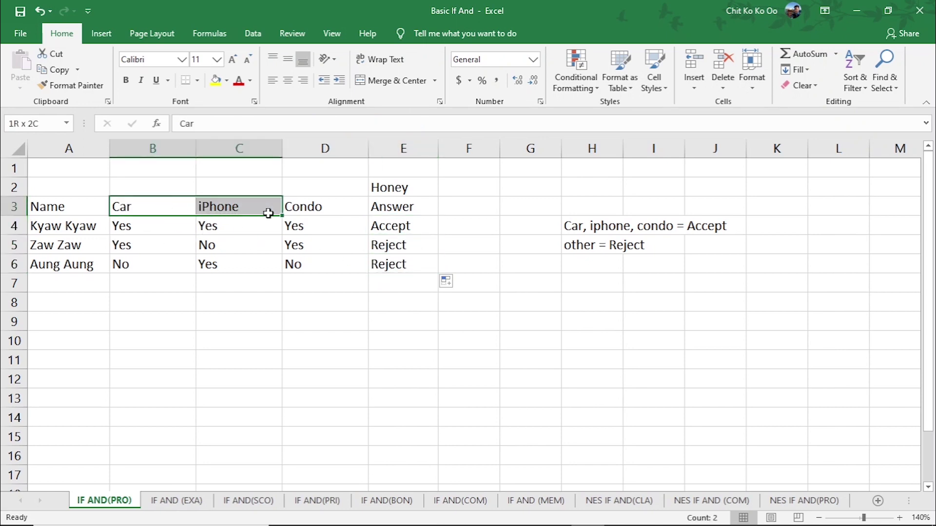
{"action": "left_click", "coordinate": [413, 226]}
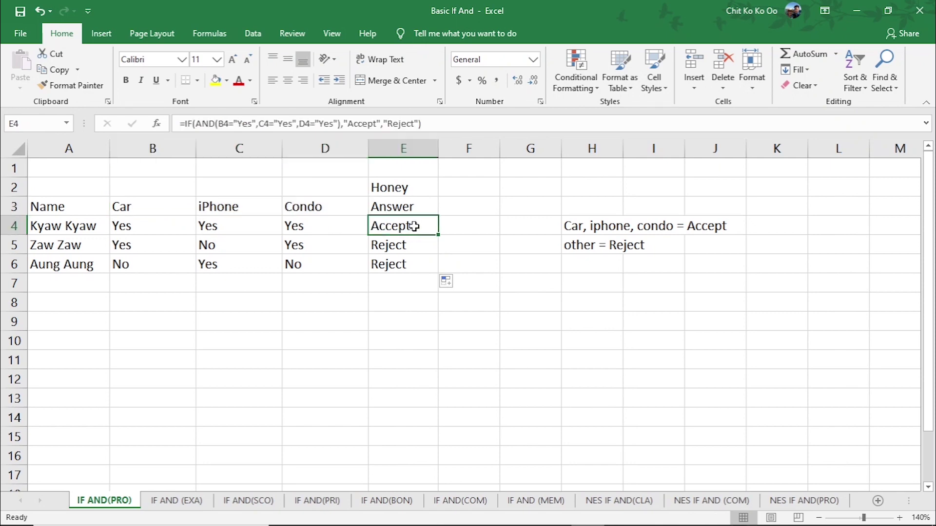
{"action": "left_click", "coordinate": [145, 249]}
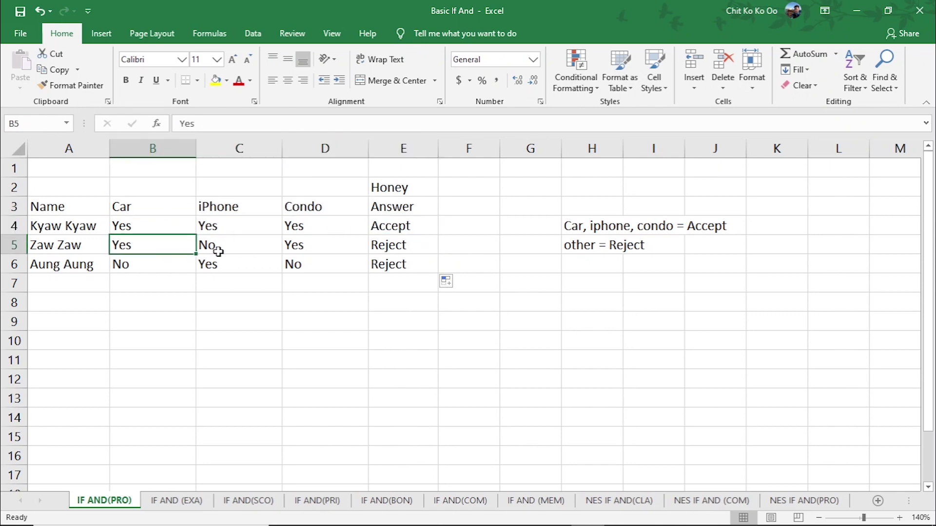
{"action": "left_click", "coordinate": [239, 249]}
{"action": "left_click", "coordinate": [402, 247]}
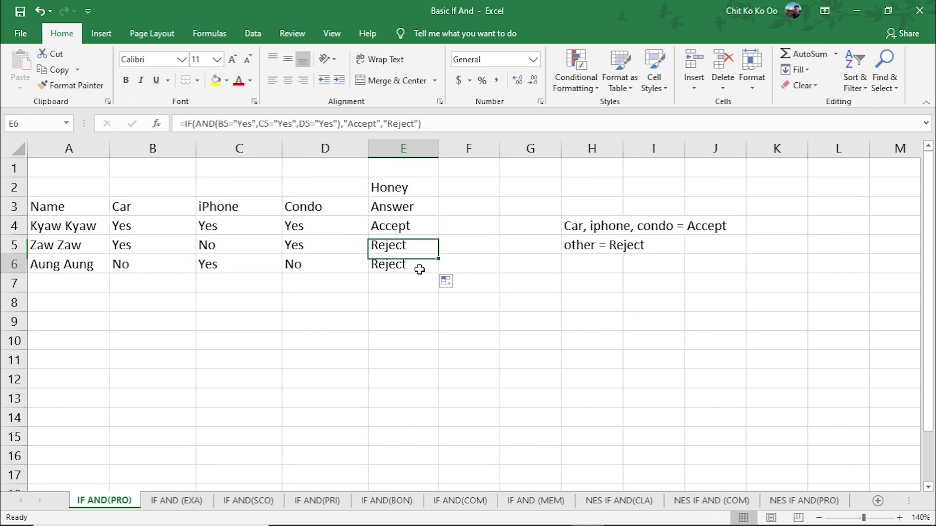
{"action": "left_click", "coordinate": [417, 266]}
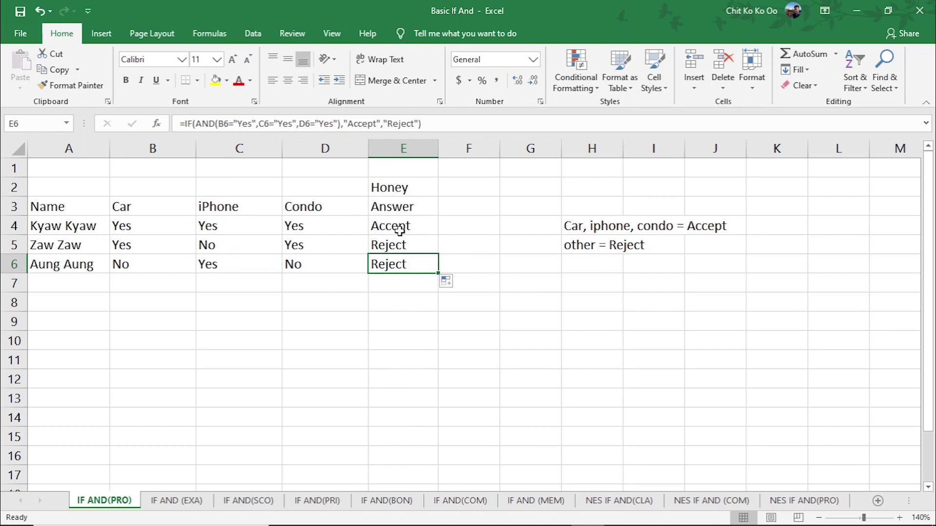
{"action": "left_click", "coordinate": [134, 229]}
{"action": "left_click", "coordinate": [224, 229]}
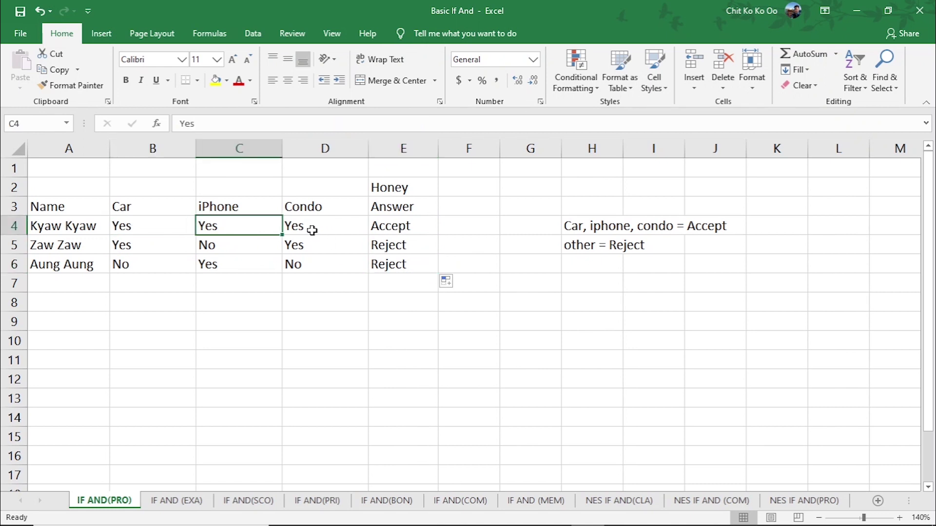
{"action": "left_click", "coordinate": [416, 226]}
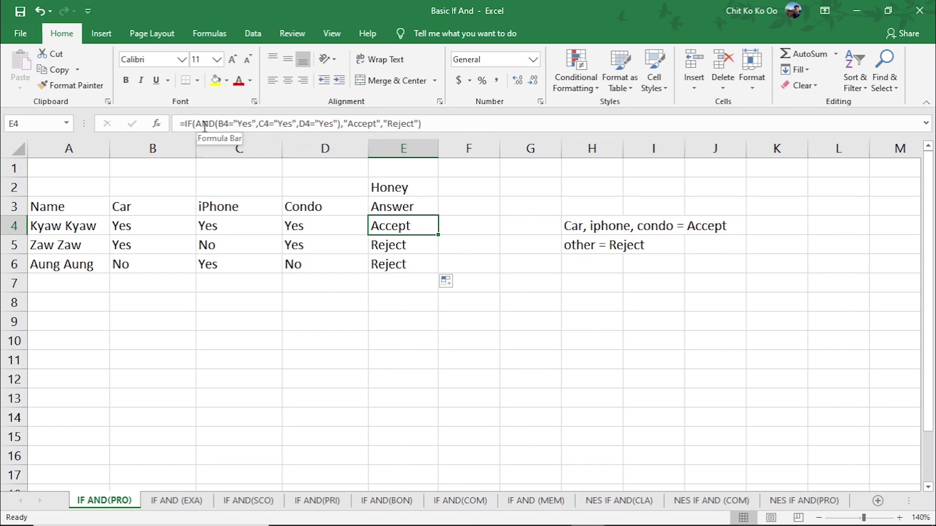
Review E4's formula, then change C5 to Yes so E5 shows Accept
{"action": "double_click", "coordinate": [400, 227]}
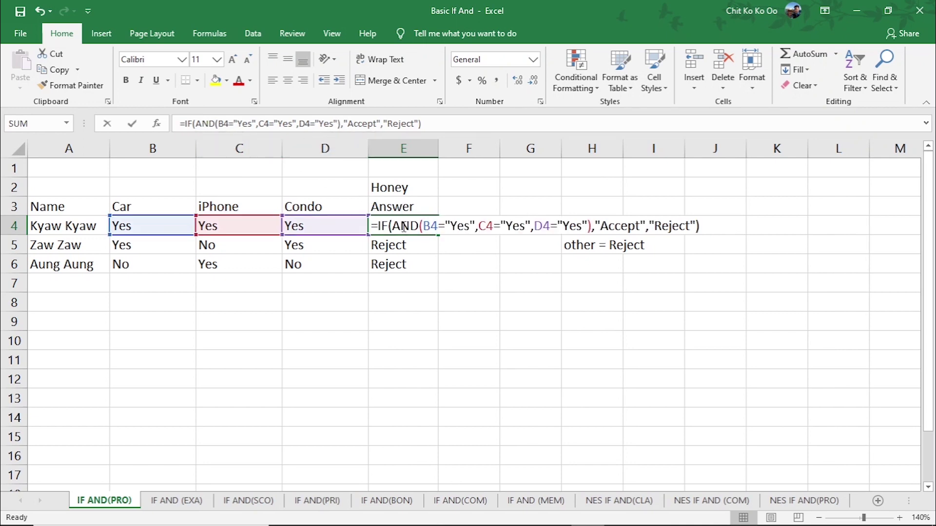
{"action": "left_click", "coordinate": [405, 226]}
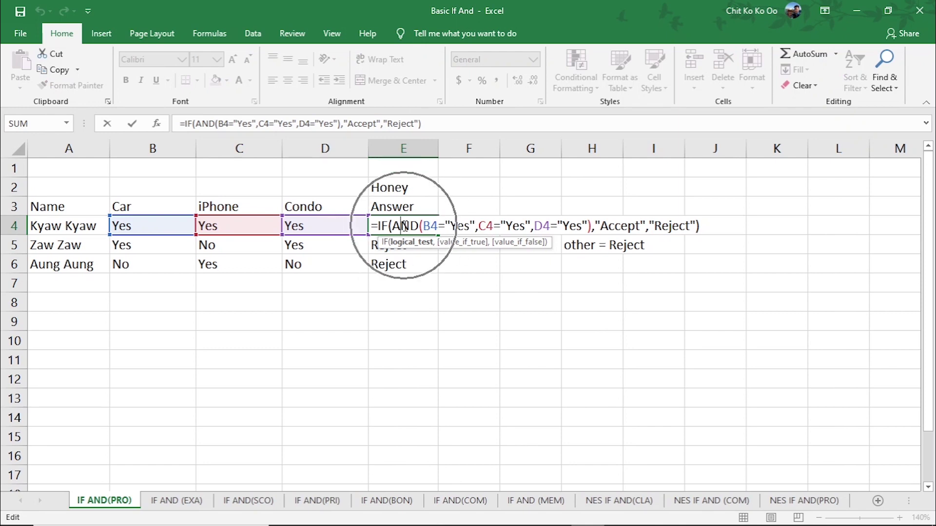
{"action": "left_click", "coordinate": [418, 245]}
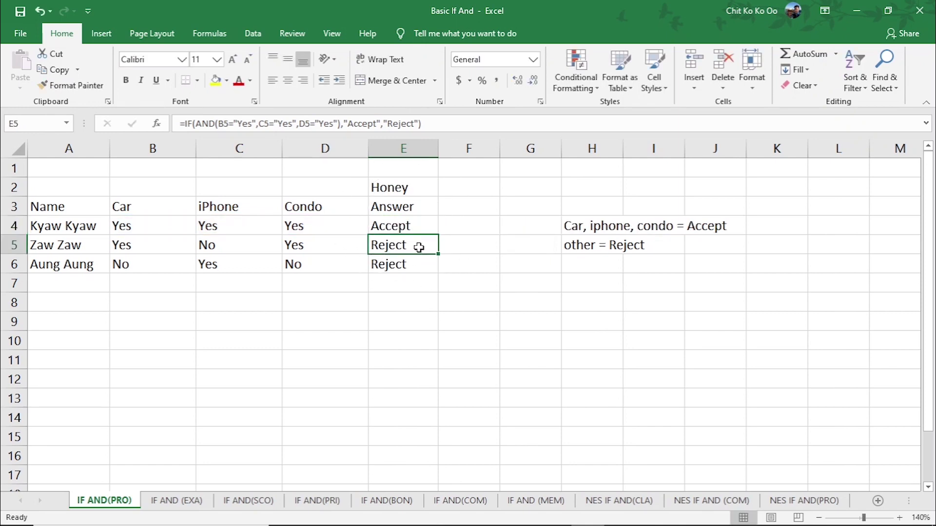
{"action": "left_click", "coordinate": [229, 246]}
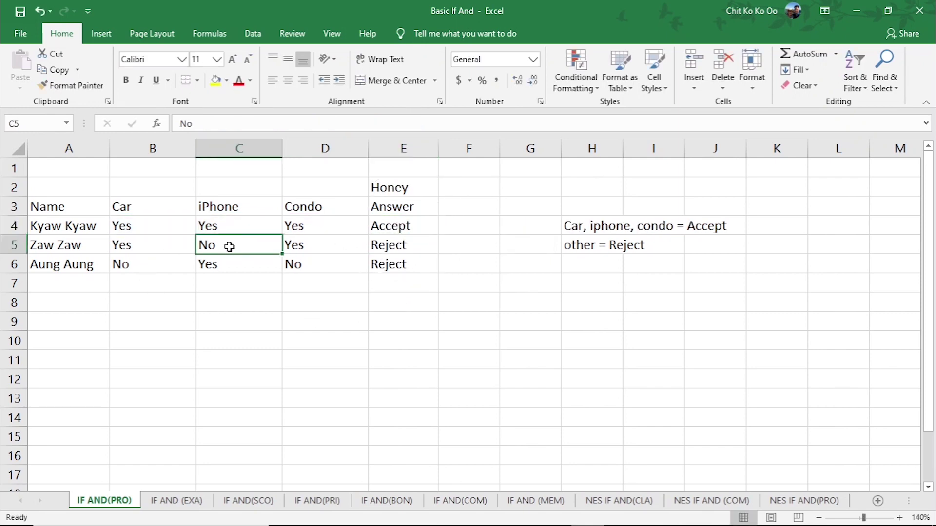
{"action": "type", "text": "Yes"}
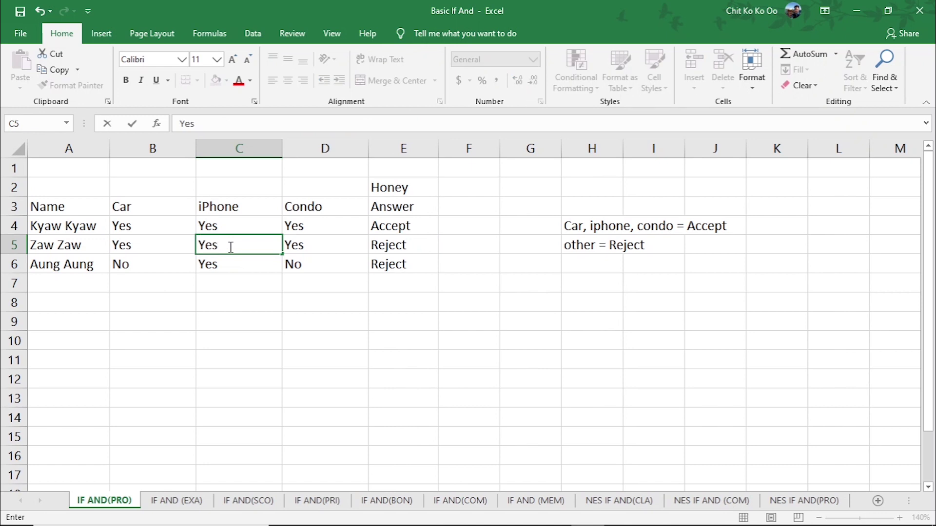
{"action": "key", "text": "Return"}
{"action": "left_click", "coordinate": [429, 247]}
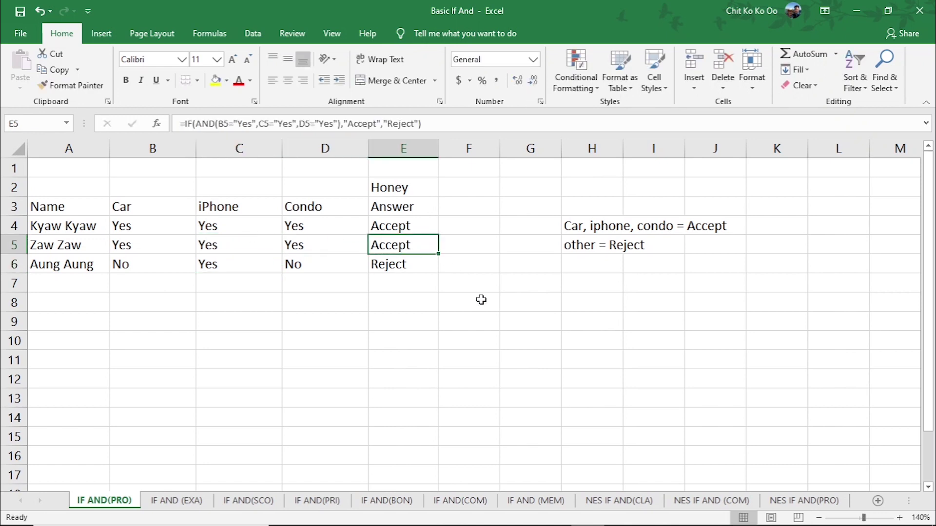
{"action": "left_click", "coordinate": [481, 300]}
Change C4 to No so E4 returns Reject
{"action": "left_click", "coordinate": [223, 229]}
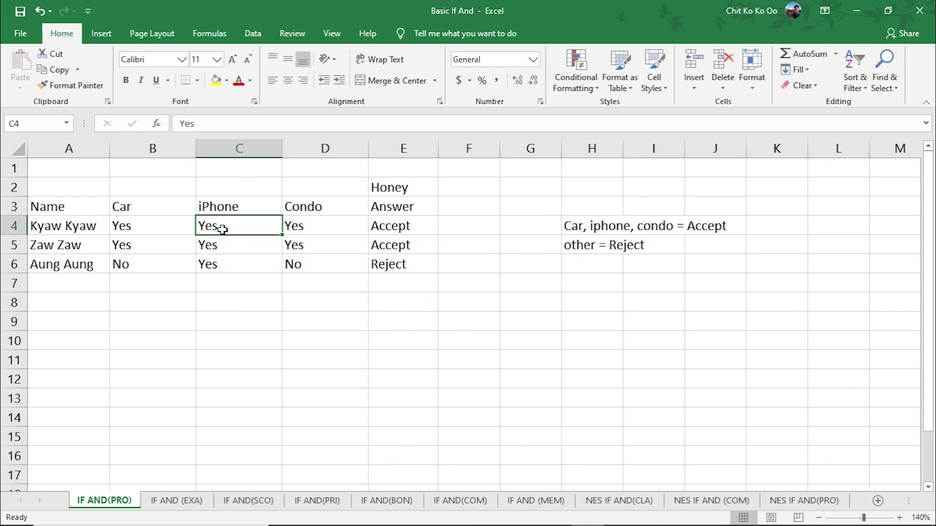
{"action": "type", "text": "No"}
{"action": "key", "text": "Return"}
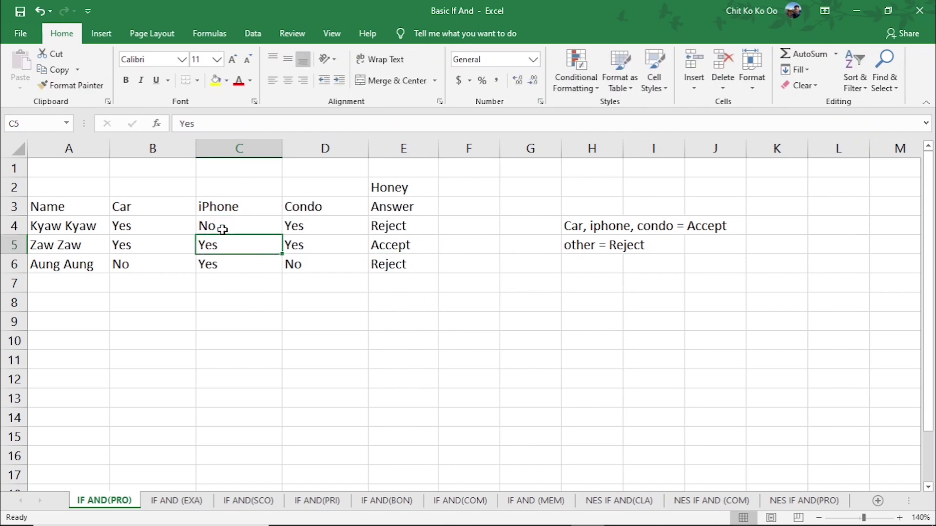
{"action": "left_click", "coordinate": [385, 314]}
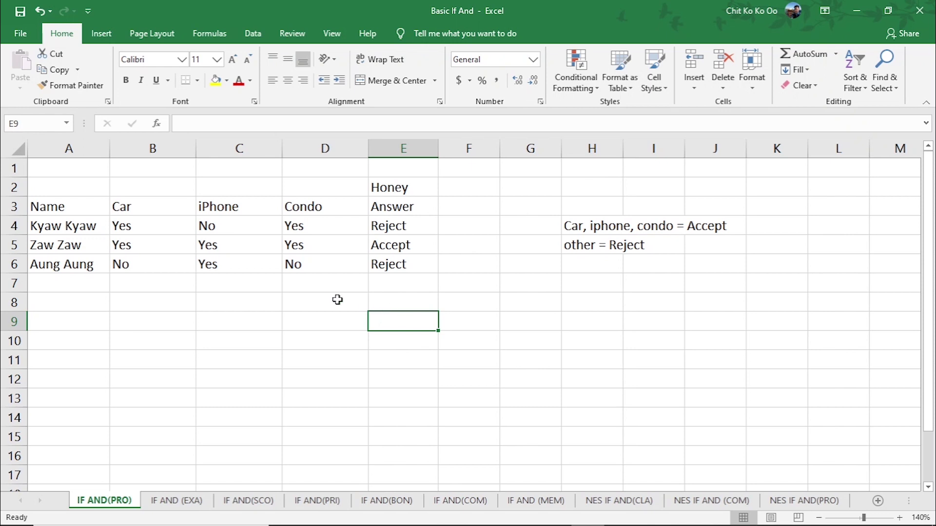
Select the whole example table to review it
{"action": "mouse_move", "coordinate": [51, 169]}
{"action": "left_mouse_down"}
{"action": "mouse_move", "coordinate": [340, 240]}
{"action": "mouse_move", "coordinate": [420, 281]}
{"action": "left_mouse_up"}
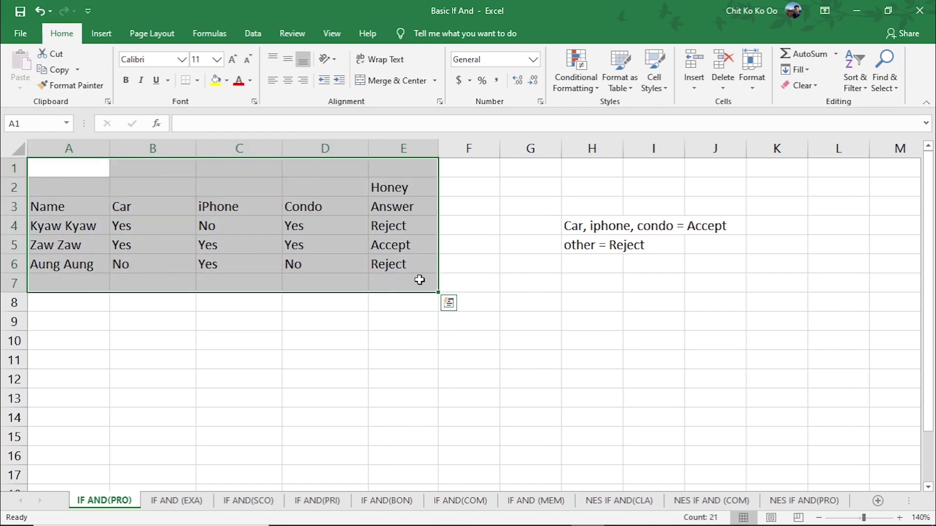
{"action": "left_click", "coordinate": [531, 324]}
{"action": "left_click_drag", "start_coordinate": [54, 168], "coordinate": [468, 286]}
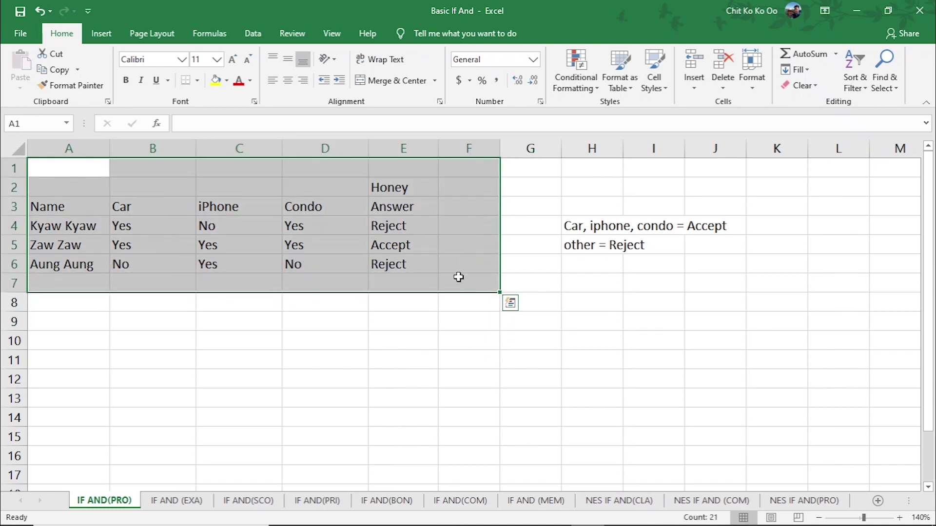
{"action": "left_click", "coordinate": [439, 319]}
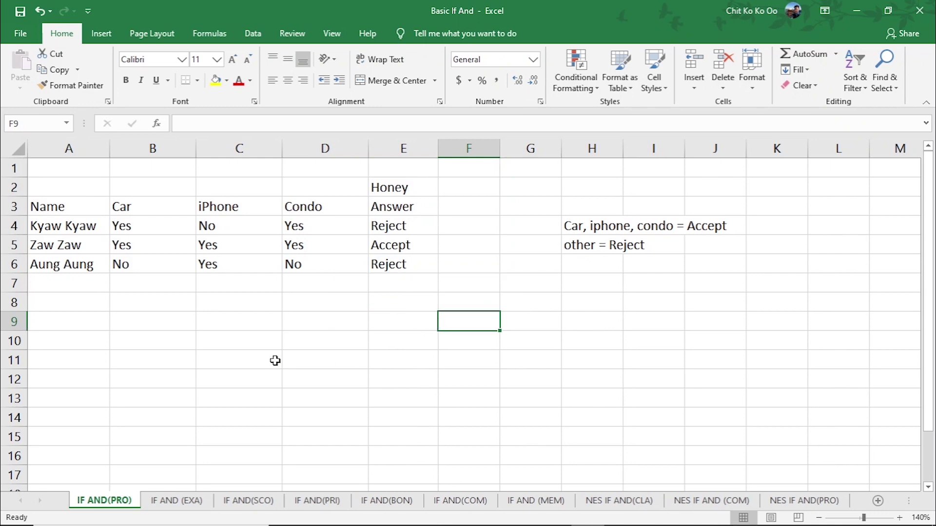
{"action": "left_click", "coordinate": [378, 329]}
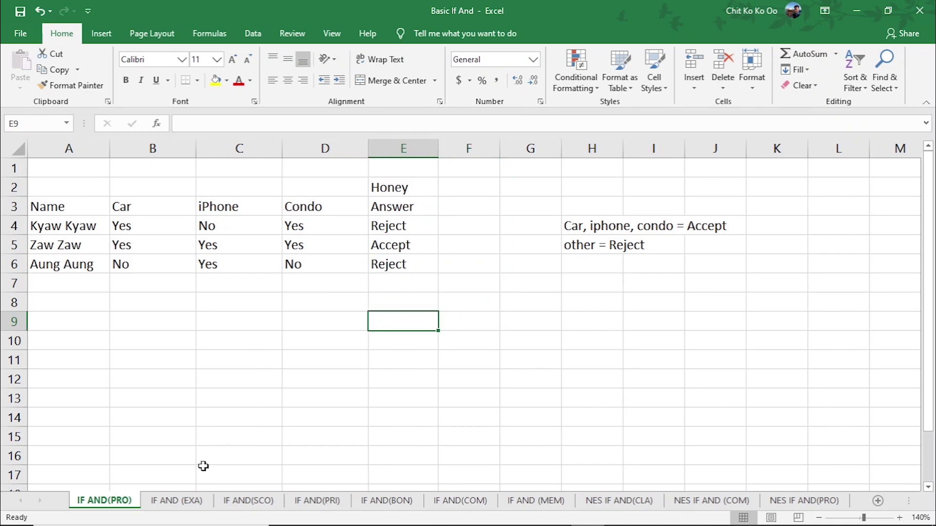
{"action": "left_click", "coordinate": [186, 507]}
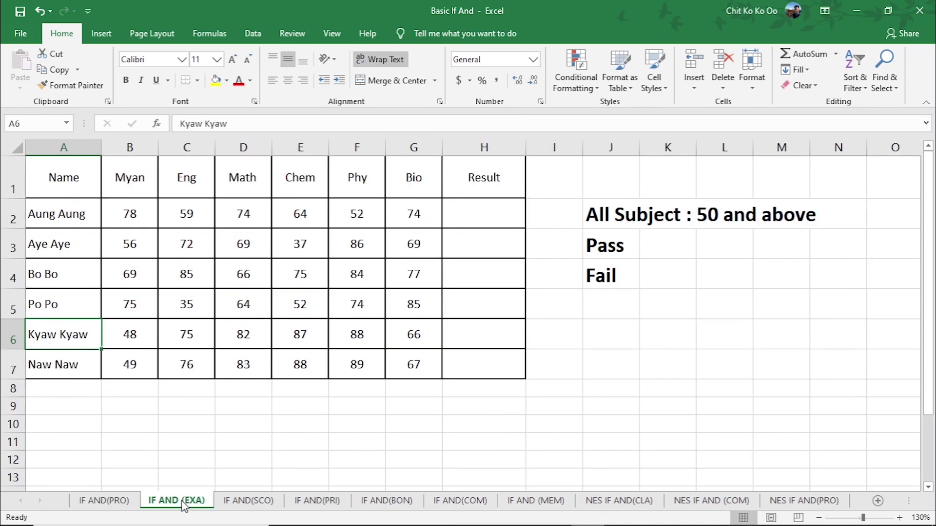
{"action": "left_click", "coordinate": [799, 379]}
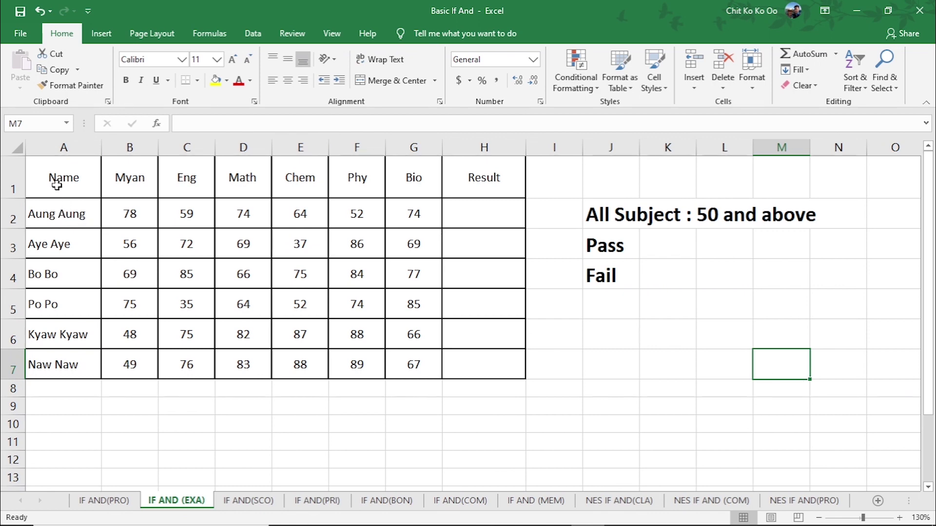
{"action": "left_click_drag", "start_coordinate": [53, 176], "coordinate": [474, 360]}
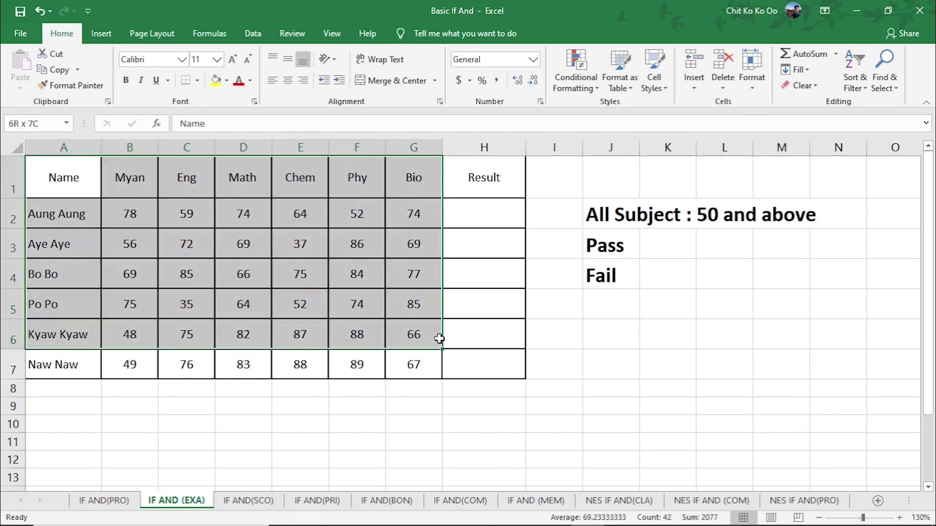
{"action": "left_click", "coordinate": [671, 378]}
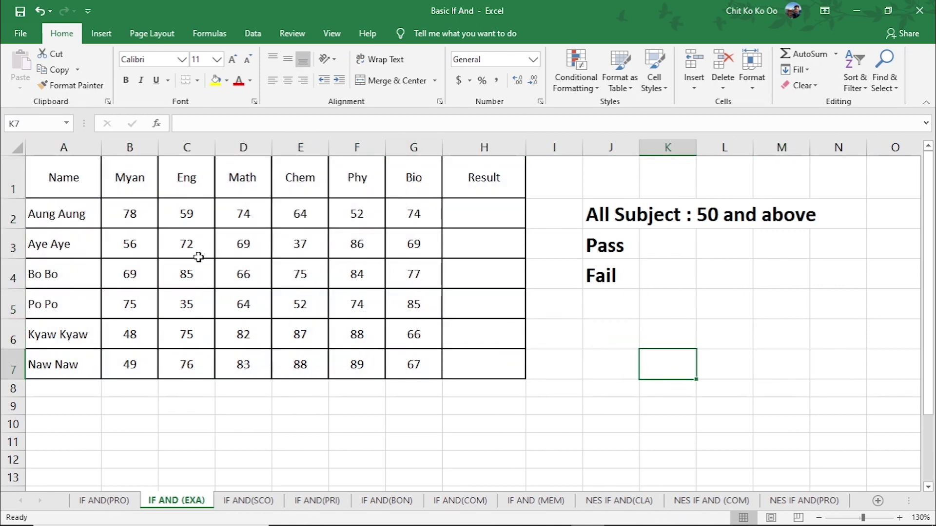
{"action": "mouse_move", "coordinate": [54, 175]}
{"action": "left_mouse_down"}
{"action": "mouse_move", "coordinate": [377, 305]}
{"action": "mouse_move", "coordinate": [419, 365]}
{"action": "left_mouse_up"}
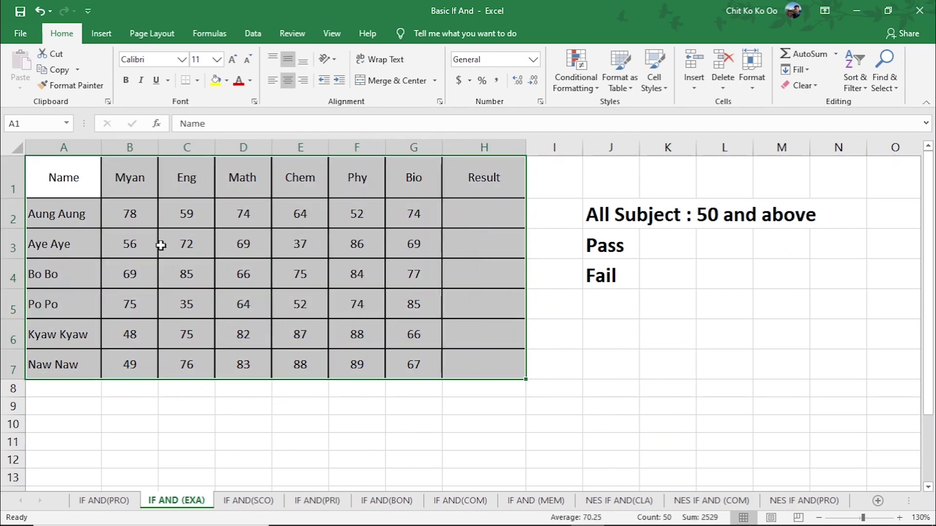
{"action": "left_click", "coordinate": [155, 223]}
{"action": "left_click", "coordinate": [299, 237]}
{"action": "left_click", "coordinate": [709, 219]}
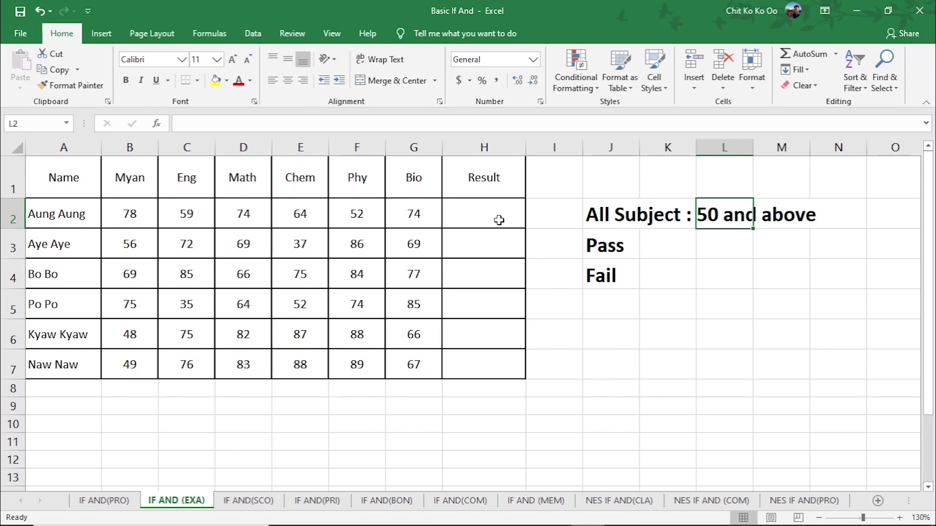
{"action": "left_click", "coordinate": [615, 274]}
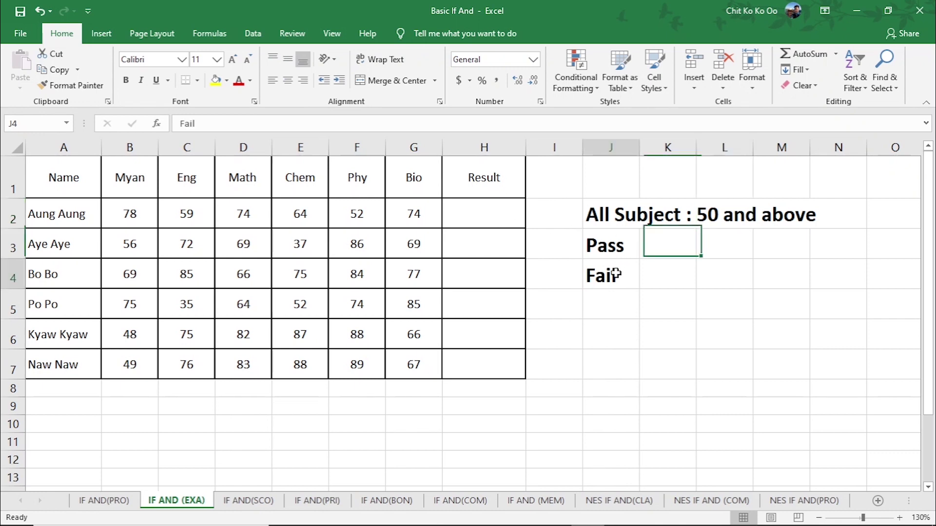
{"action": "left_click", "coordinate": [608, 244]}
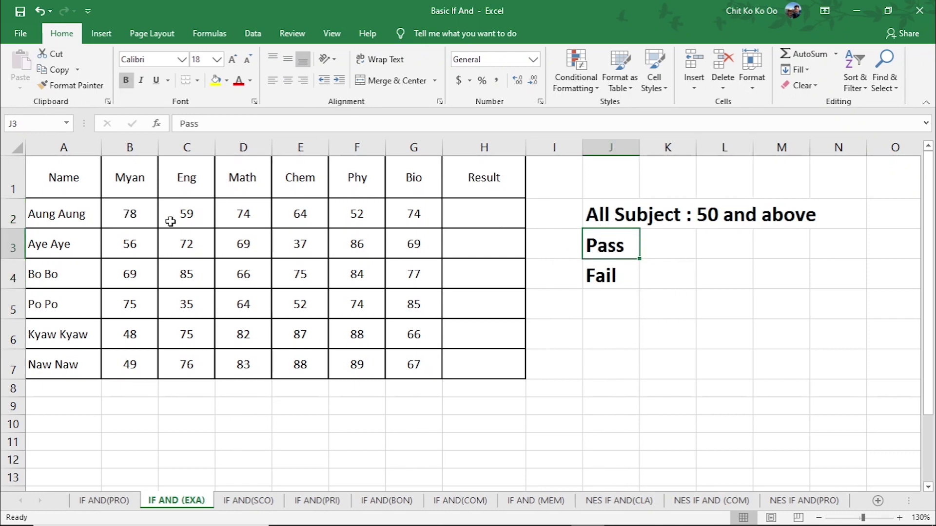
{"action": "left_click", "coordinate": [141, 220]}
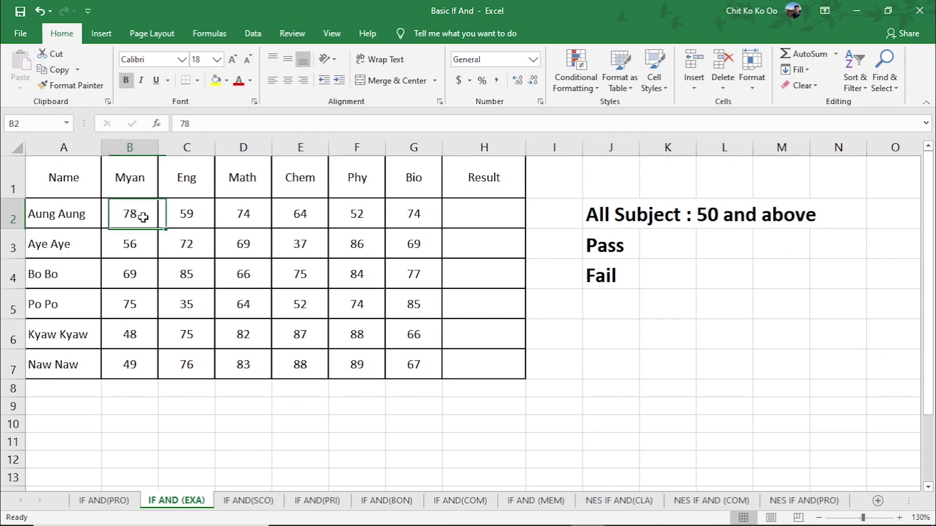
{"action": "left_click", "coordinate": [195, 217]}
{"action": "left_click", "coordinate": [258, 217]}
{"action": "left_click", "coordinate": [316, 220]}
{"action": "left_click", "coordinate": [344, 217]}
{"action": "left_click", "coordinate": [412, 214]}
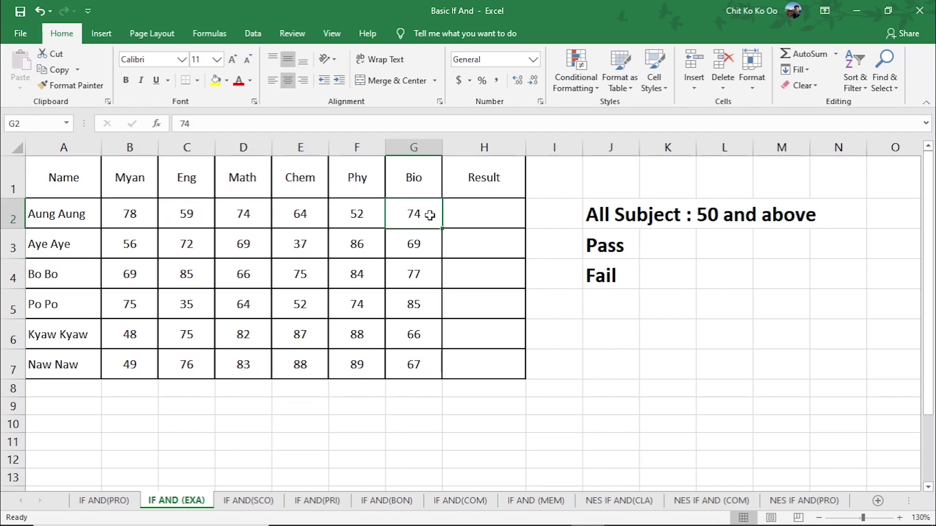
{"action": "left_click", "coordinate": [471, 208]}
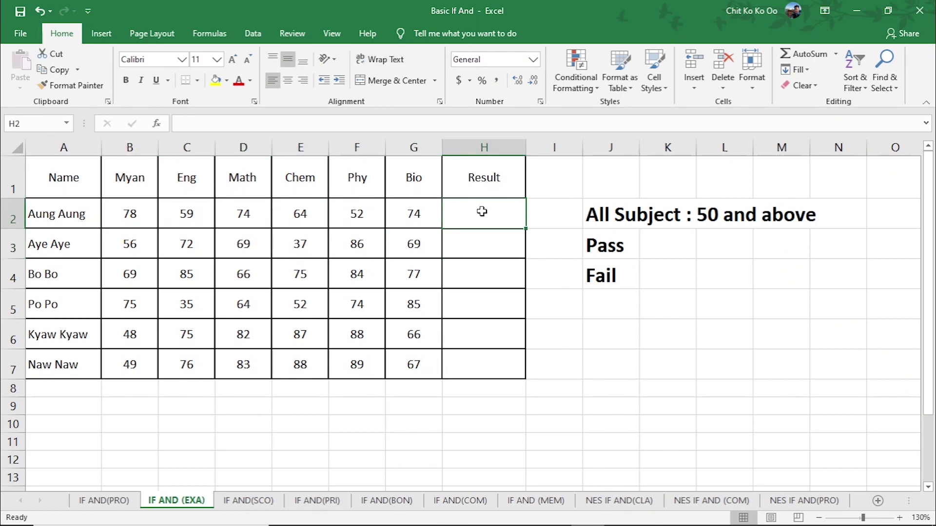
Start H2 as =IF(AND( with the conditions B2>=50 and C2>=50
{"action": "type", "text": "=if"}
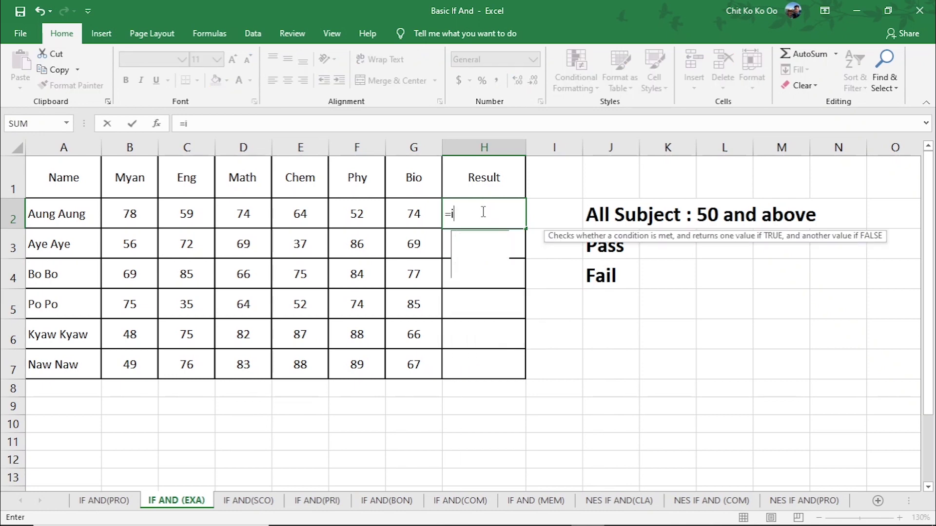
{"action": "key", "text": "Tab"}
{"action": "type", "text": "and"}
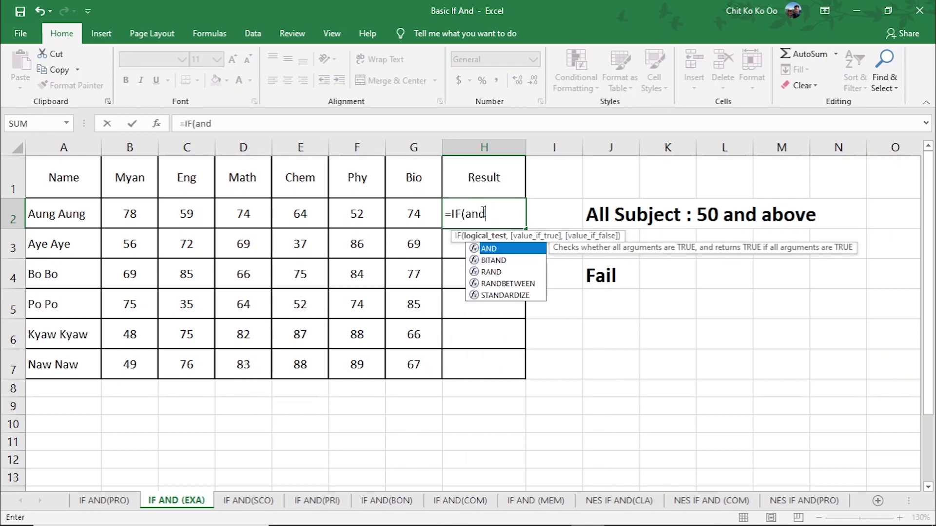
{"action": "key", "text": "Tab"}
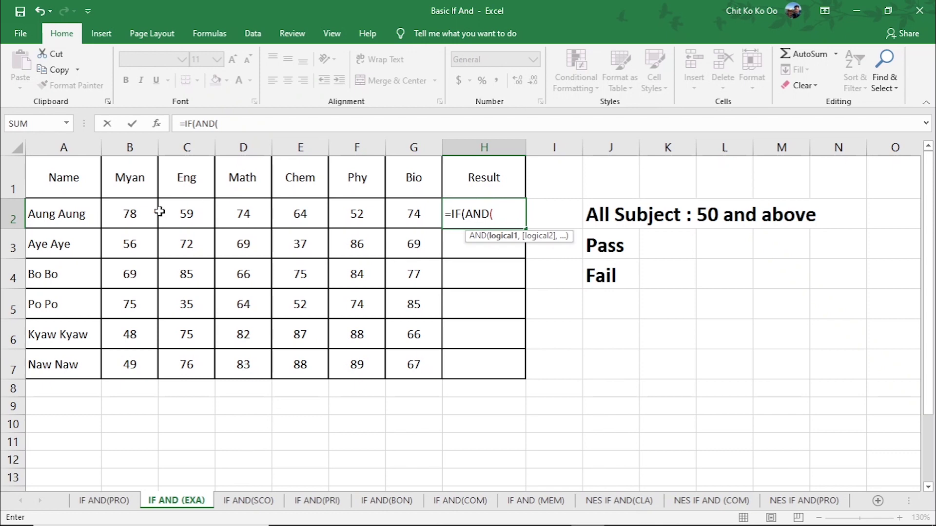
{"action": "left_click", "coordinate": [133, 211]}
{"action": "type", "text": ">="}
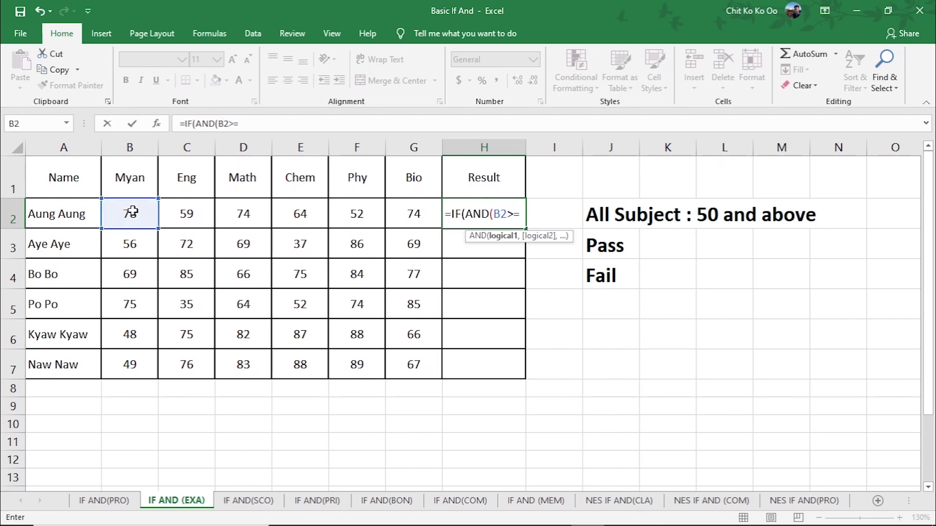
{"action": "type", "text": "50,"}
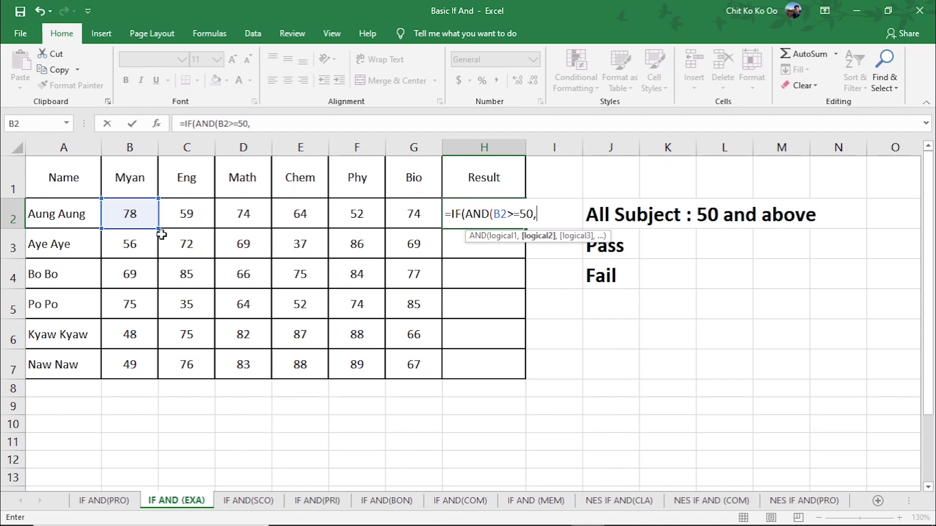
{"action": "left_click", "coordinate": [187, 214]}
{"action": "type", "text": ">="}
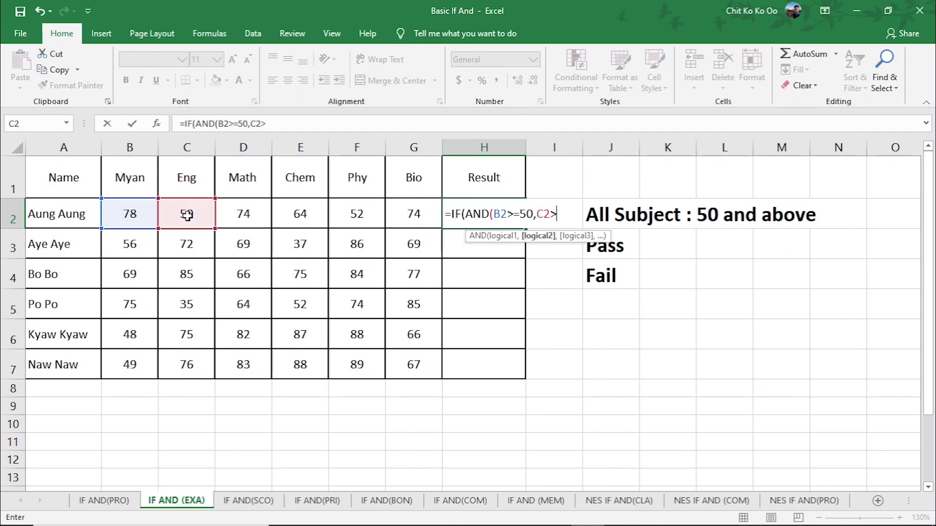
{"action": "type", "text": "5"}
{"action": "type", "text": "0,"}
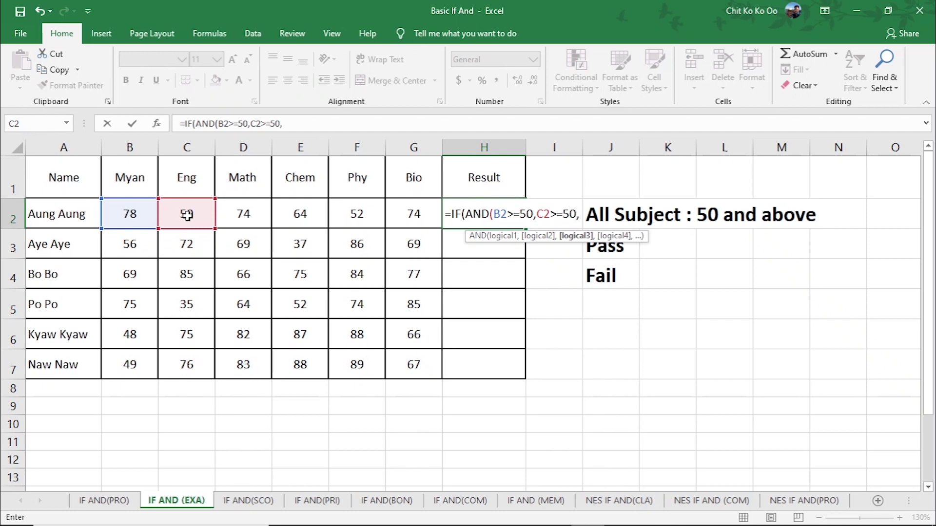
Add D2, E2, F2 and G2 >=50 conditions, close AND, and give "Pass" as the true result
{"action": "left_click", "coordinate": [241, 218]}
{"action": "type", "text": ">="}
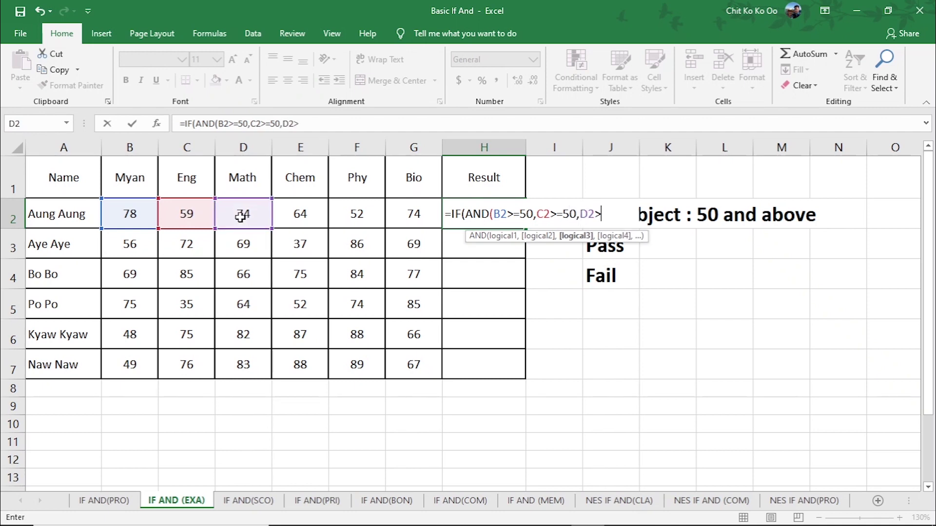
{"action": "type", "text": "50"}
{"action": "type", "text": ","}
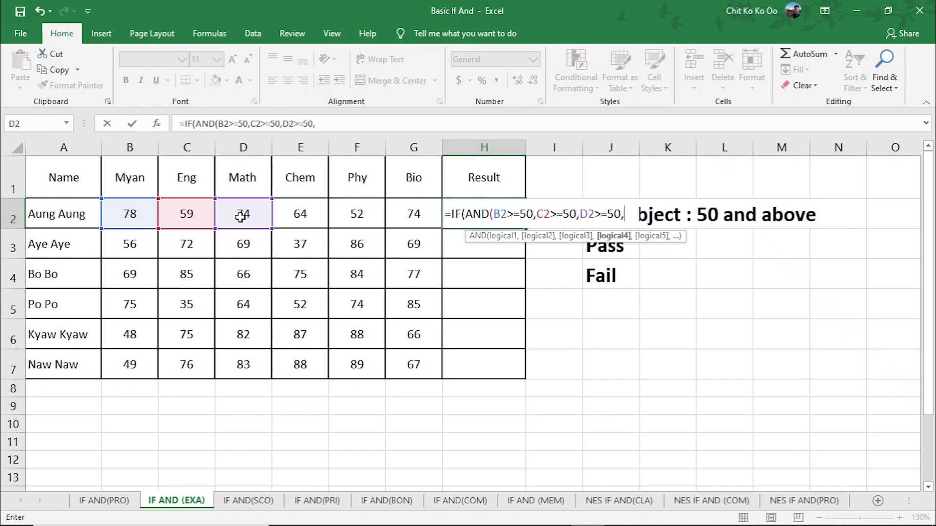
{"action": "left_click", "coordinate": [287, 213]}
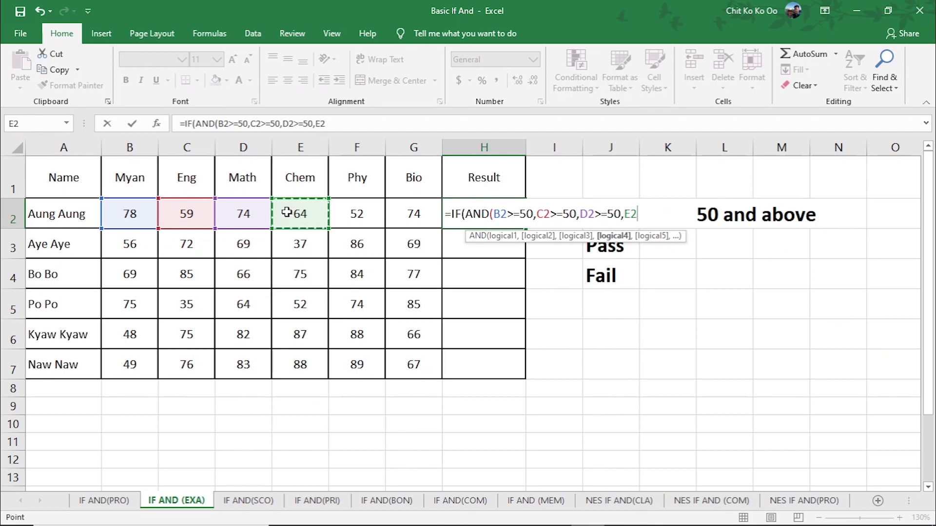
{"action": "type", "text": ">="}
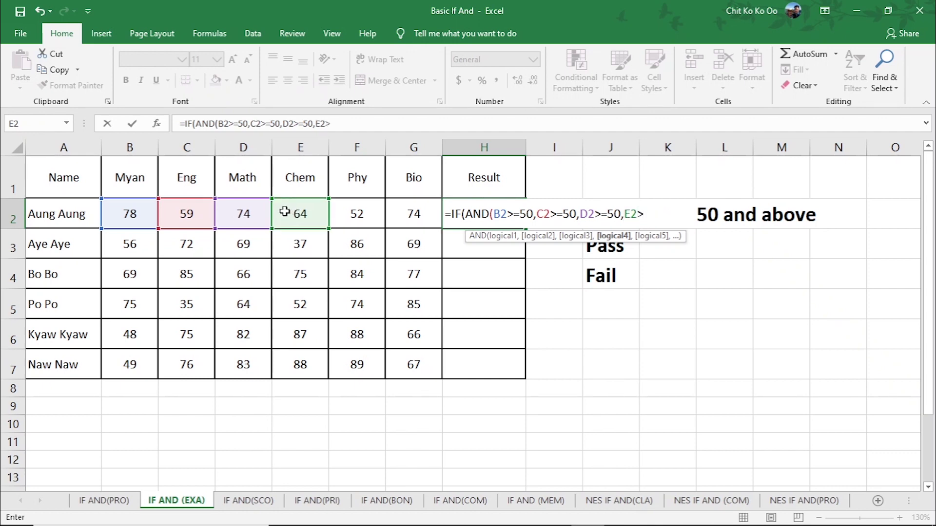
{"action": "type", "text": "50"}
{"action": "type", "text": ","}
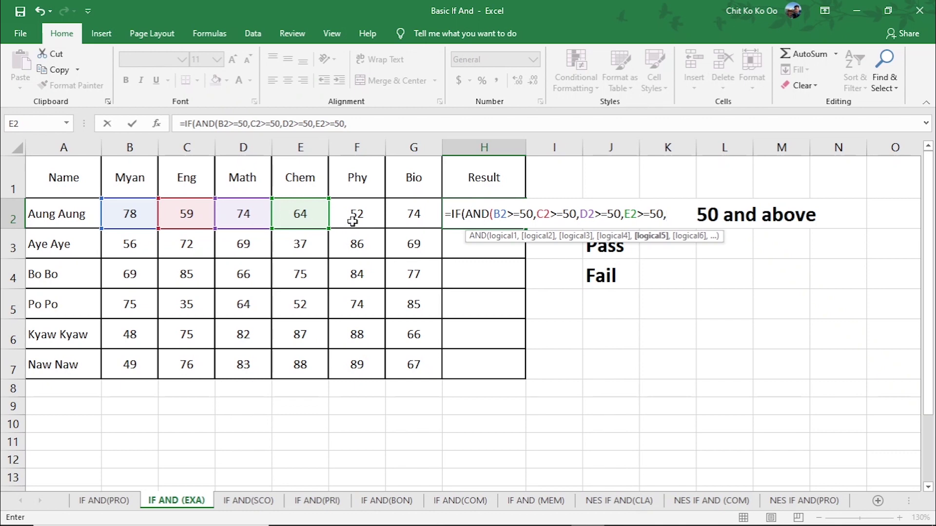
{"action": "left_click", "coordinate": [354, 218]}
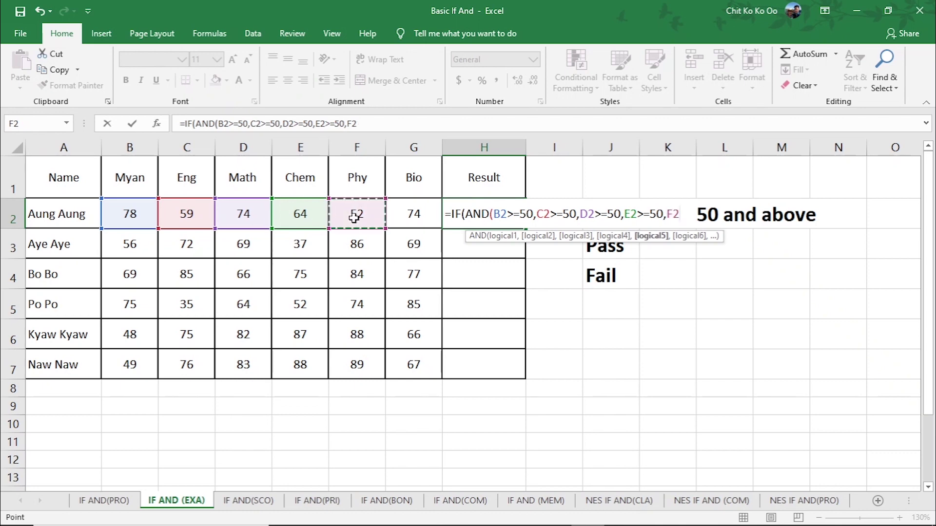
{"action": "type", "text": ">=50"}
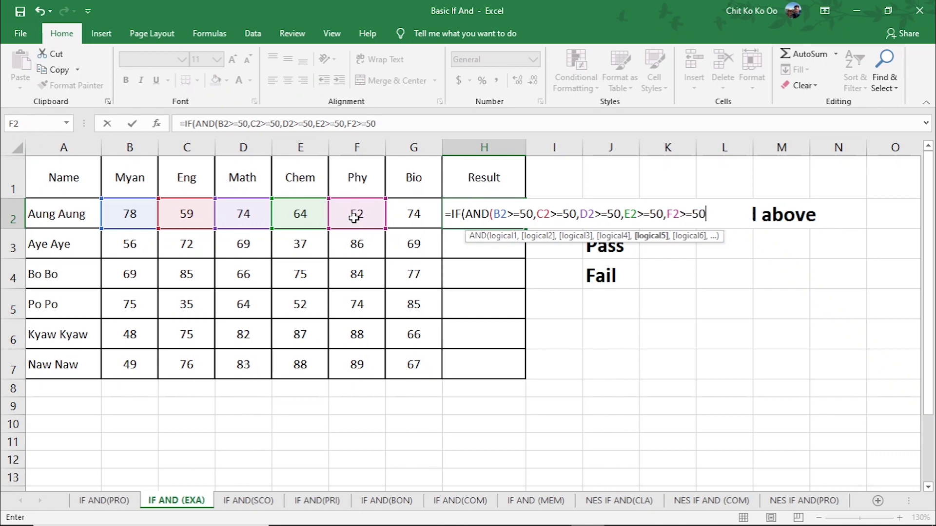
{"action": "type", "text": ","}
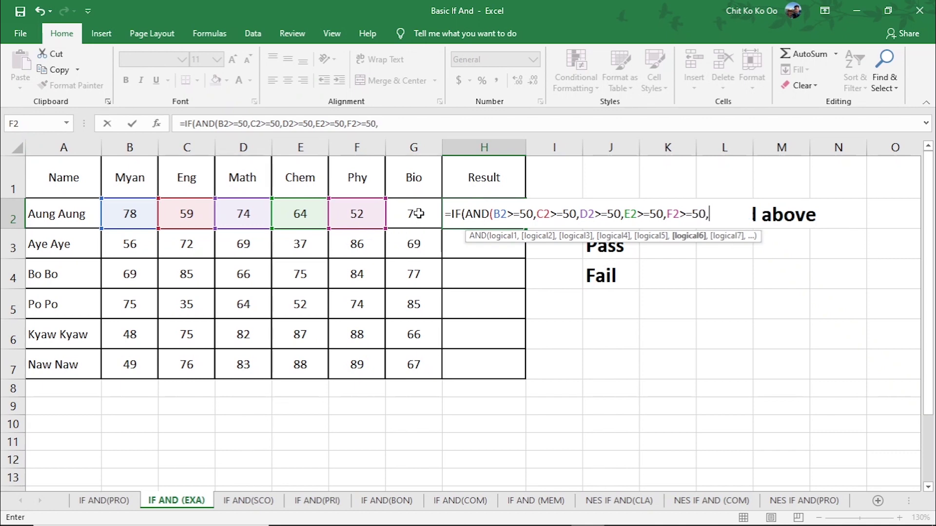
{"action": "left_click", "coordinate": [415, 215]}
{"action": "type", "text": ">="}
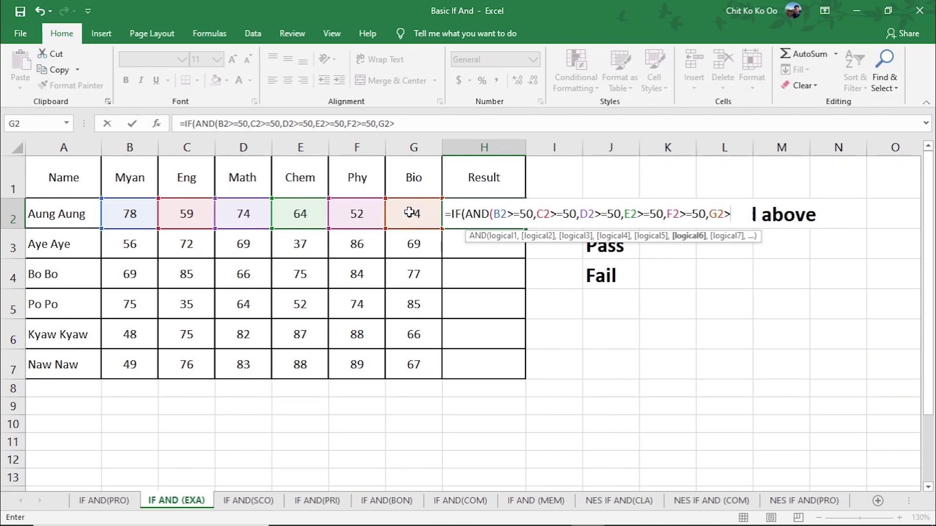
{"action": "type", "text": "50"}
{"action": "type", "text": ")"}
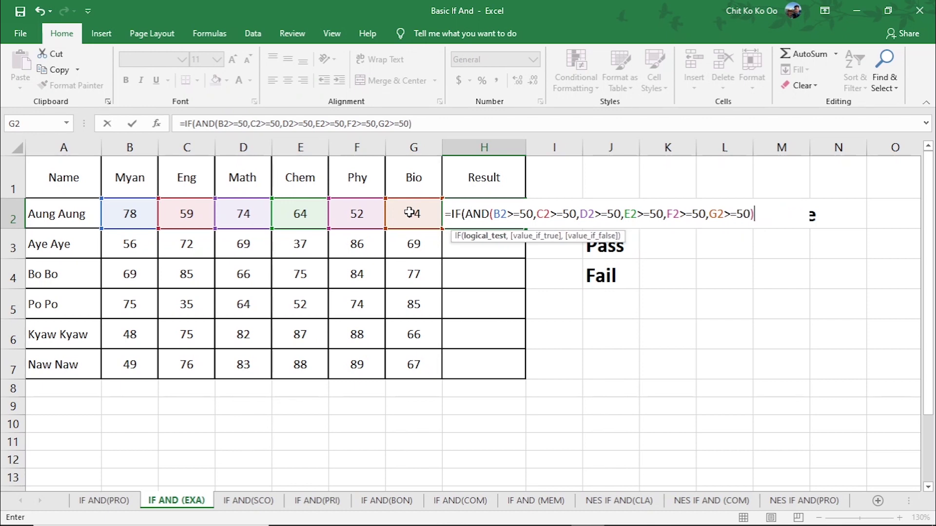
{"action": "type", "text": ","}
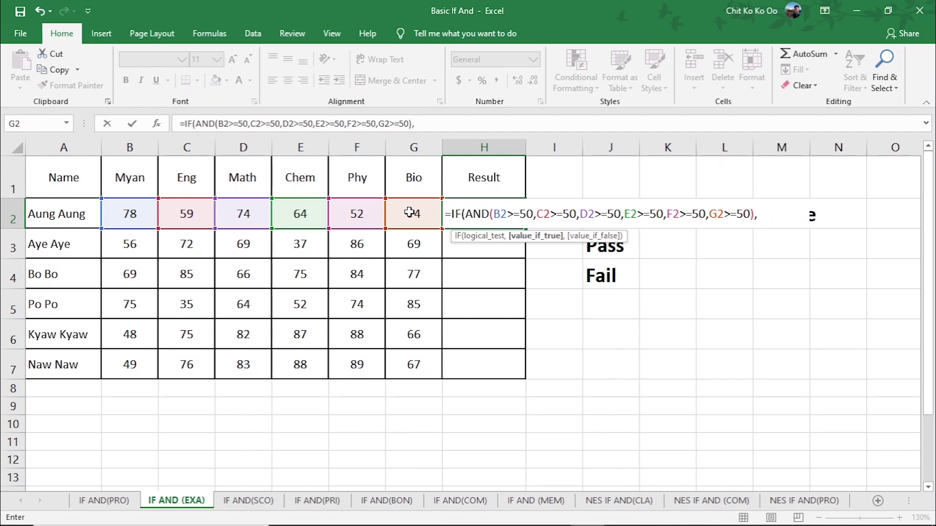
{"action": "type", "text": "\""}
{"action": "type", "text": "Pass"}
{"action": "type", "text": "\","}
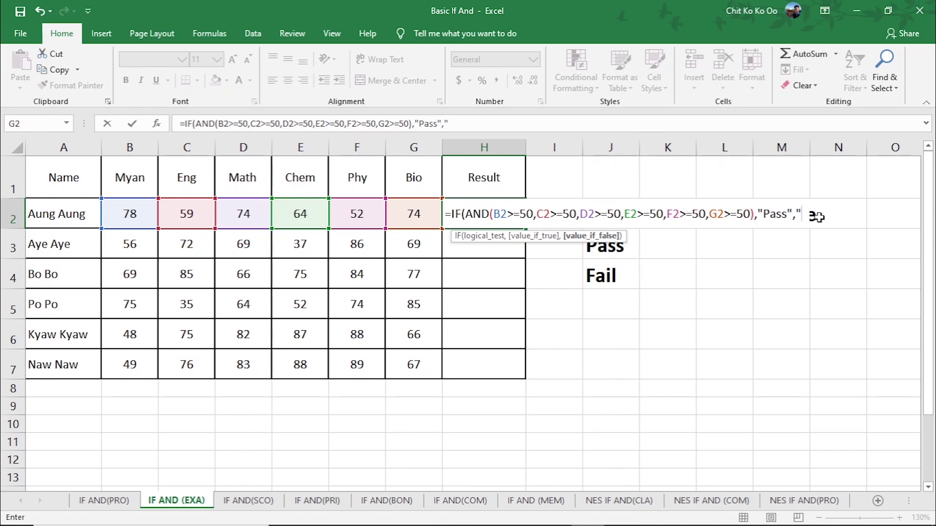
Finish the H2 formula with ,"Pass","Fail") and commit it, so the first student shows Pass
{"action": "type", "text": "Fail"}
{"action": "type", "text": ")"}
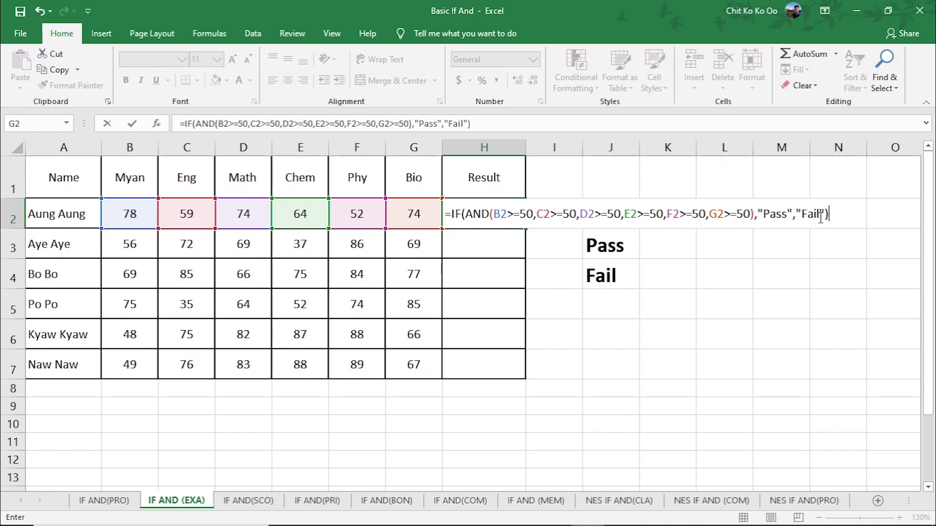
{"action": "key", "text": "Return"}
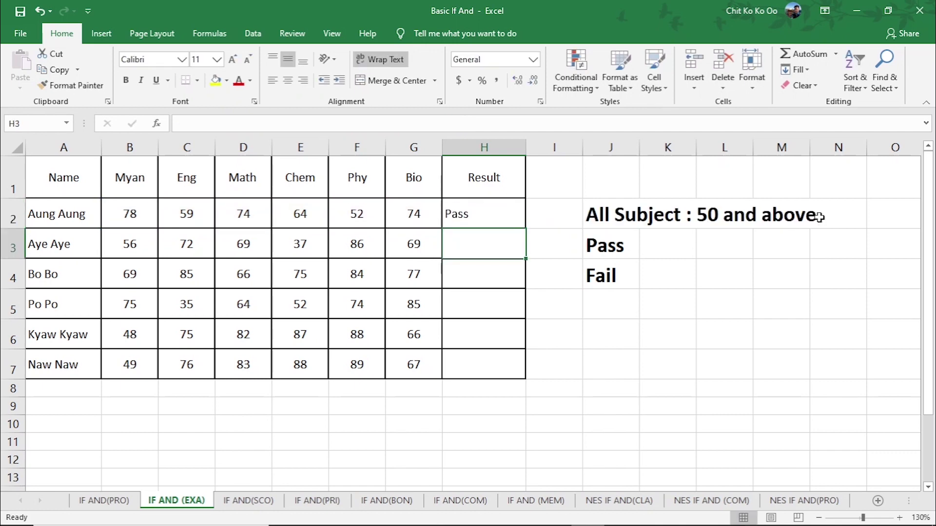
Copy the H2 Result formula down through H7 and check it against the second student's Chem score 37
{"action": "left_click", "coordinate": [601, 220]}
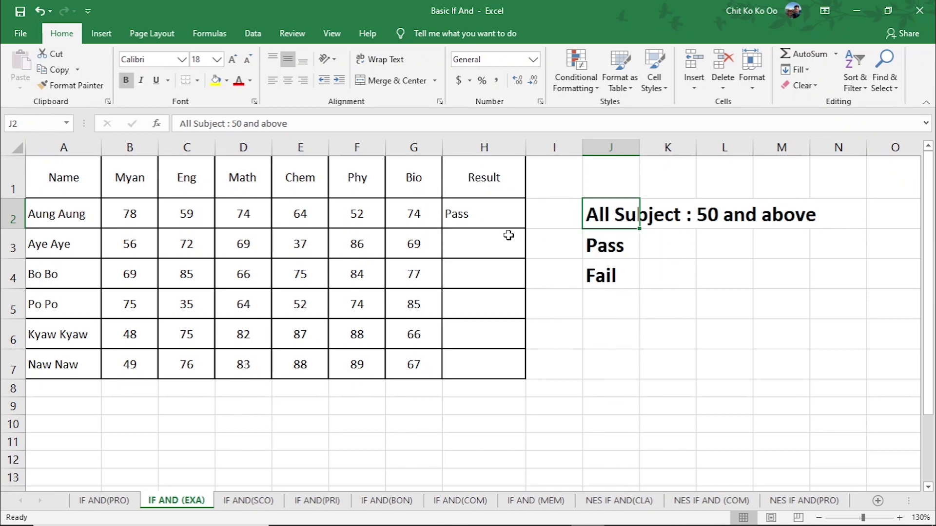
{"action": "left_click", "coordinate": [481, 216]}
{"action": "left_click_drag", "start_coordinate": [526, 230], "coordinate": [520, 372]}
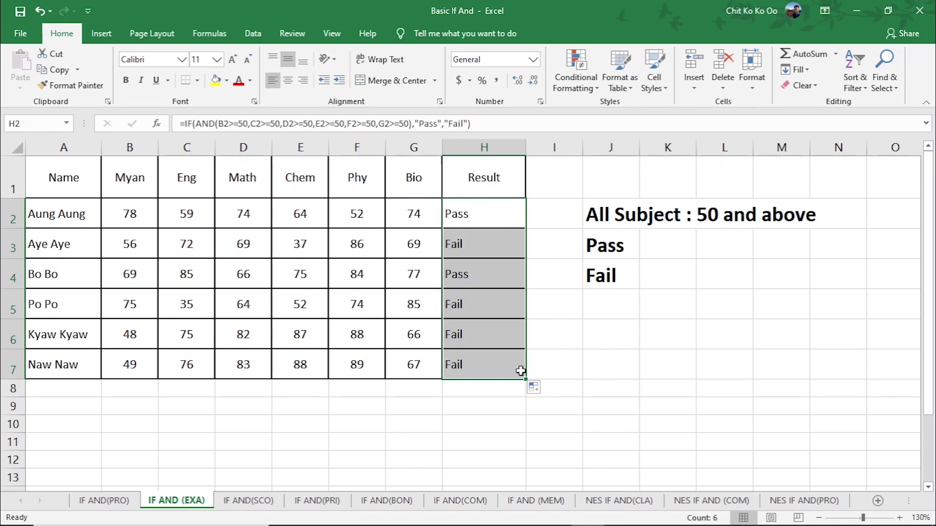
{"action": "left_click", "coordinate": [190, 251]}
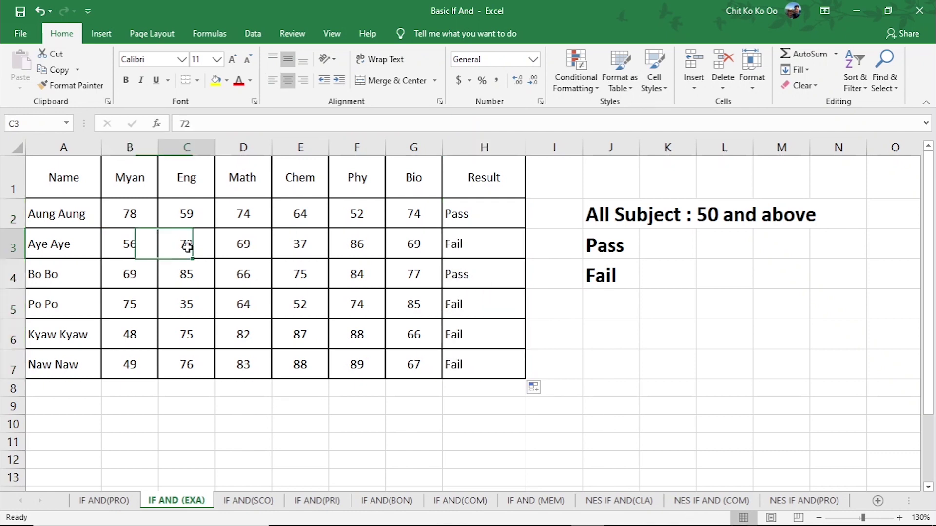
{"action": "left_click", "coordinate": [243, 246]}
{"action": "left_click", "coordinate": [293, 245]}
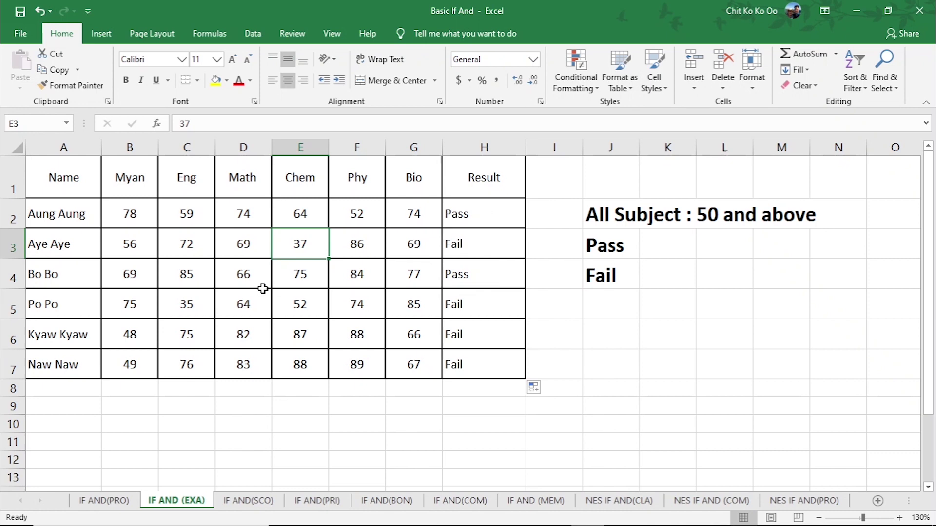
{"action": "left_click", "coordinate": [493, 282]}
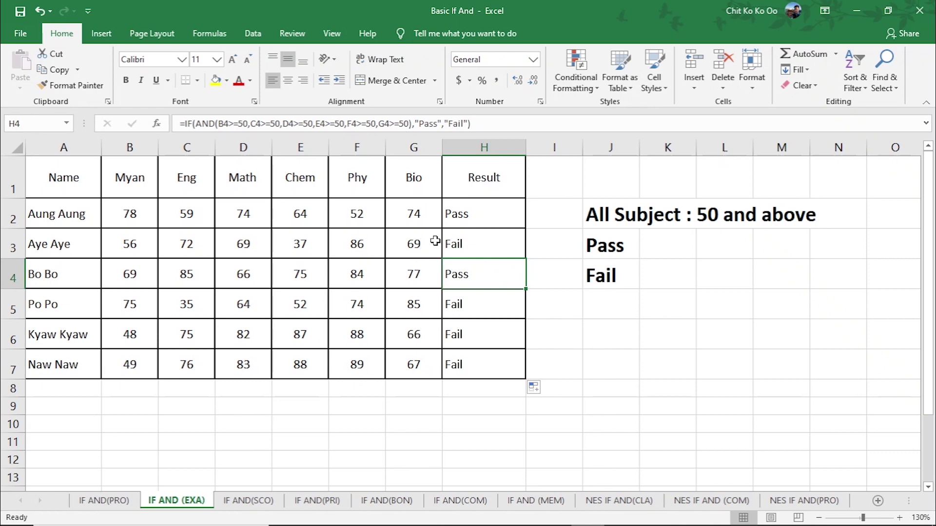
Test the first student's Bio score in G2 with 40, then set it to 50
{"action": "left_click", "coordinate": [417, 221]}
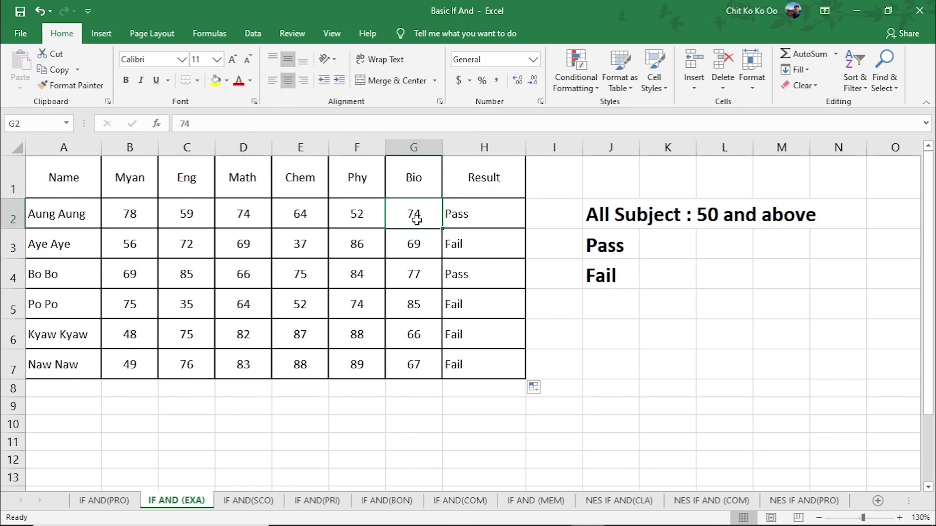
{"action": "type", "text": "40"}
{"action": "key", "text": "Return"}
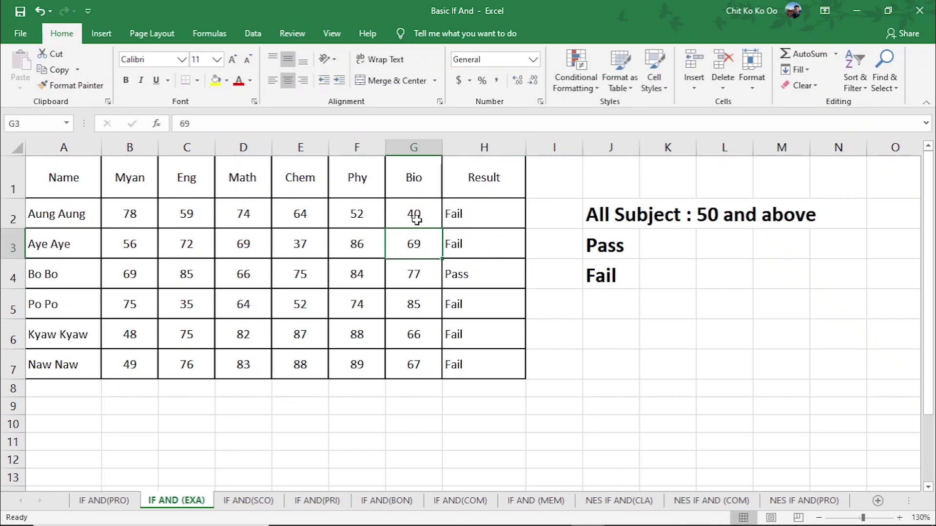
{"action": "left_click", "coordinate": [457, 221]}
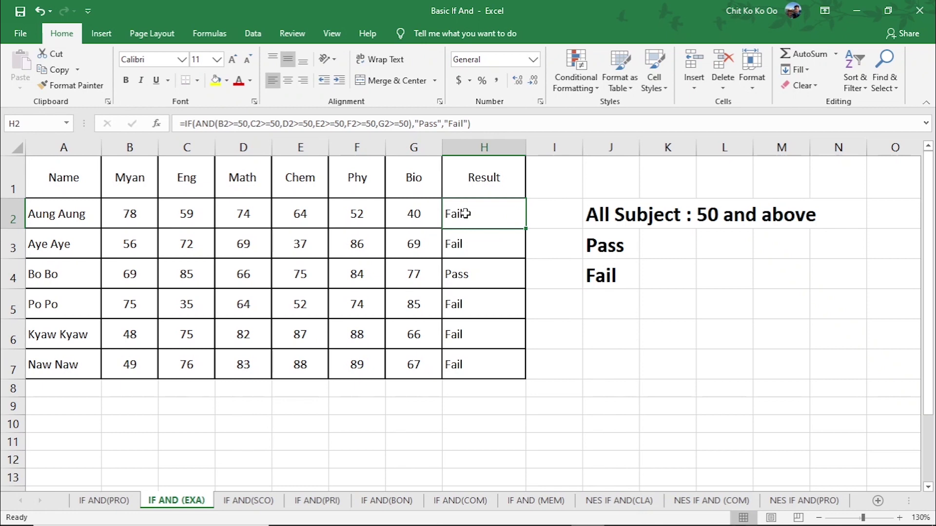
{"action": "left_click", "coordinate": [412, 217]}
{"action": "type", "text": "50"}
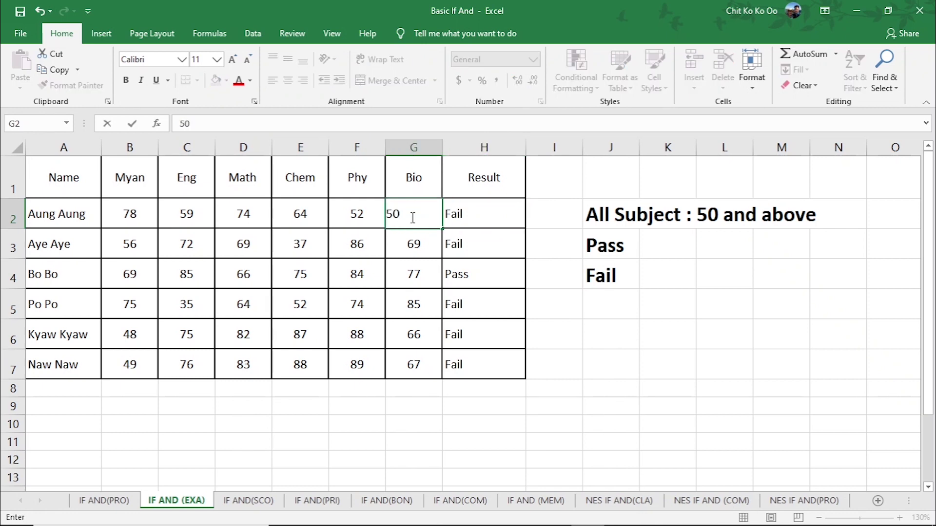
{"action": "key", "text": "Return"}
{"action": "left_click", "coordinate": [591, 324]}
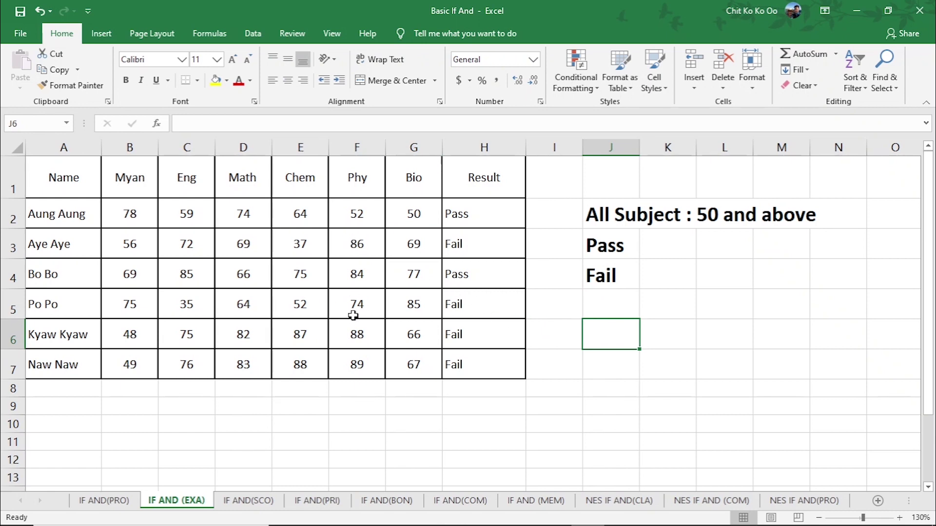
{"action": "left_click", "coordinate": [463, 355]}
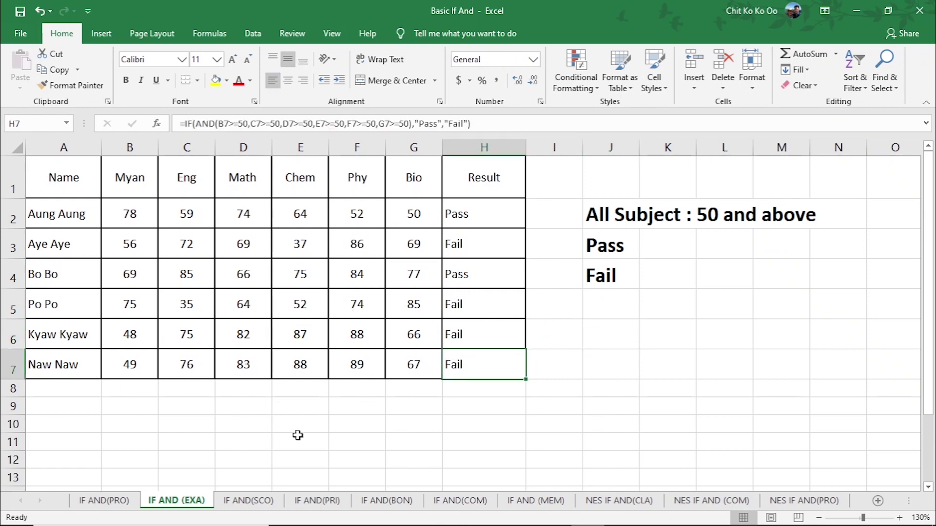
{"action": "left_click", "coordinate": [253, 505]}
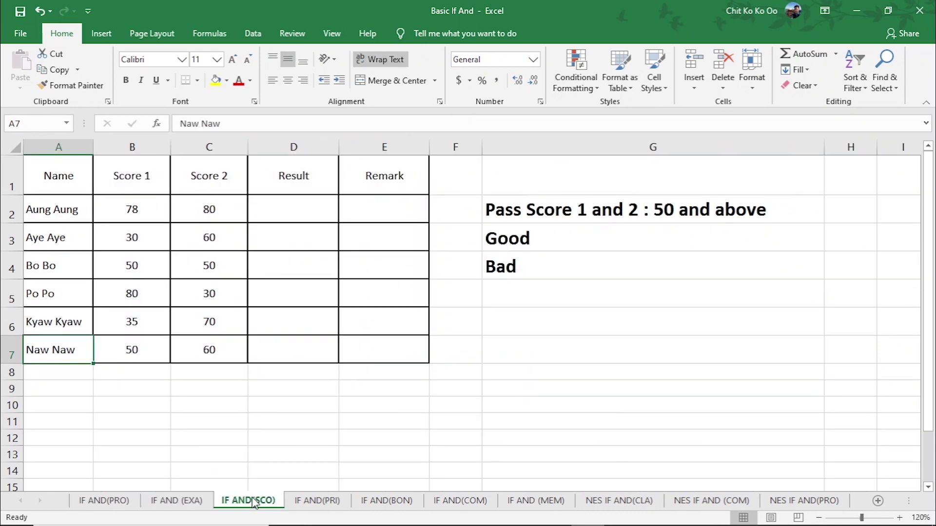
{"action": "left_click", "coordinate": [608, 346]}
{"action": "left_click", "coordinate": [534, 217]}
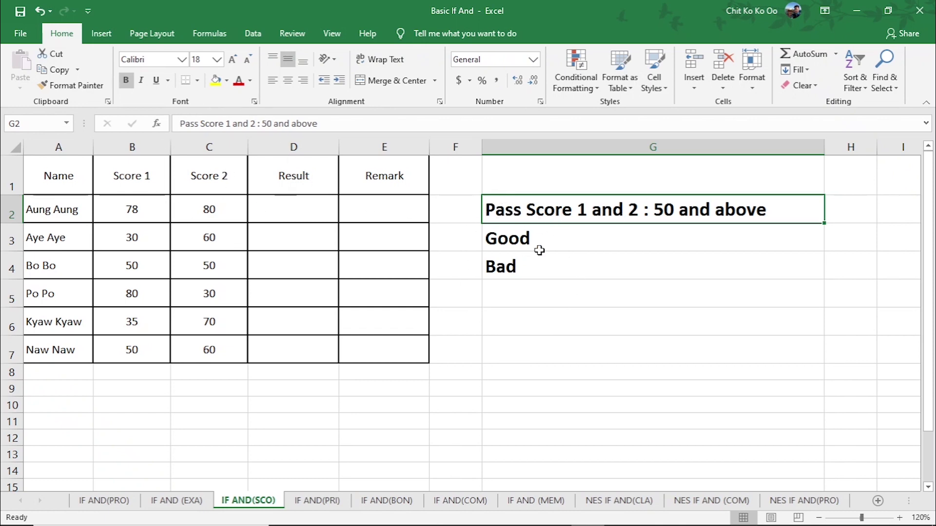
{"action": "left_click", "coordinate": [293, 215]}
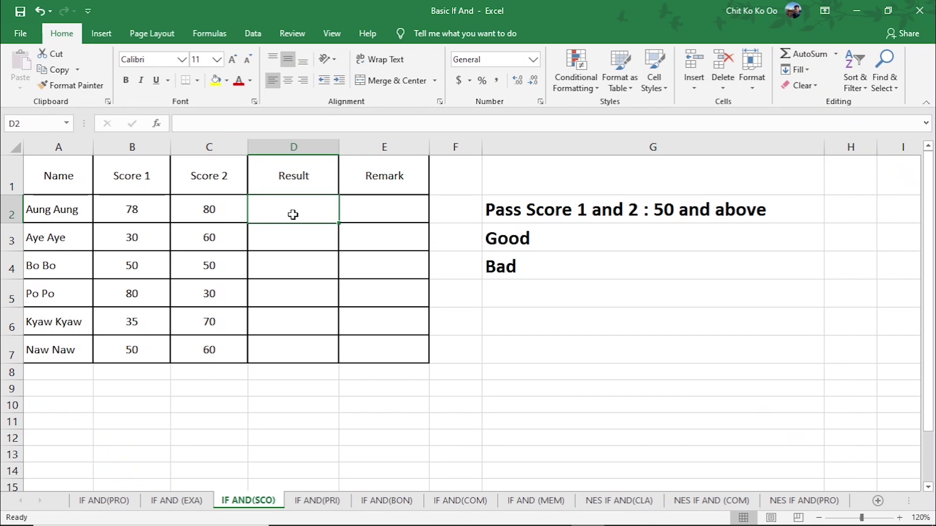
Enter =IF(AND(B2>=50,C2>=50),"Good","Bad") in D2, which returns Good for the first student
{"action": "type", "text": "=i"}
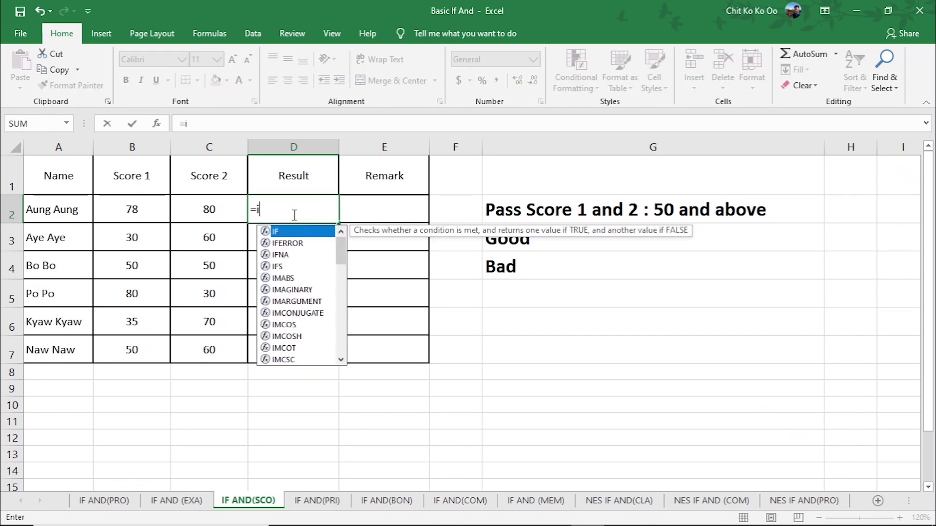
{"action": "type", "text": "f"}
{"action": "key", "text": "Tab"}
{"action": "type", "text": "and"}
{"action": "key", "text": "Tab"}
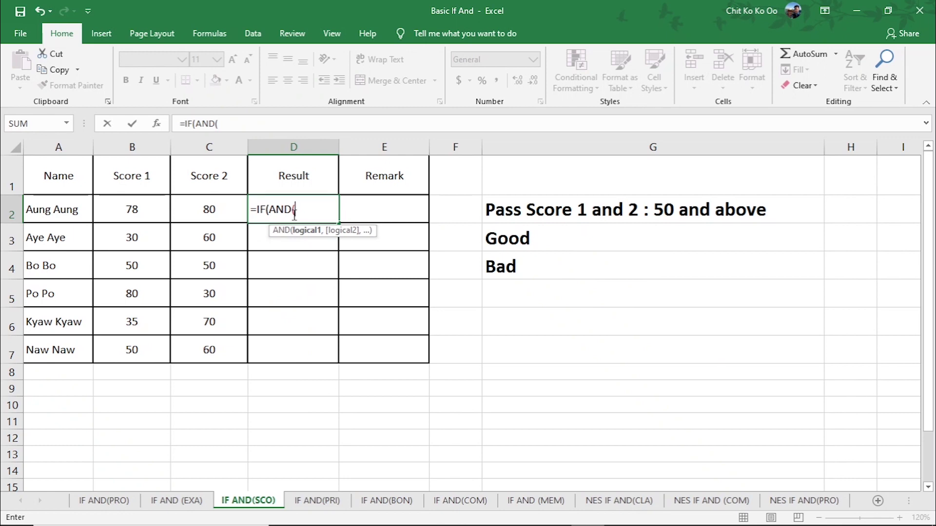
{"action": "left_click", "coordinate": [140, 211]}
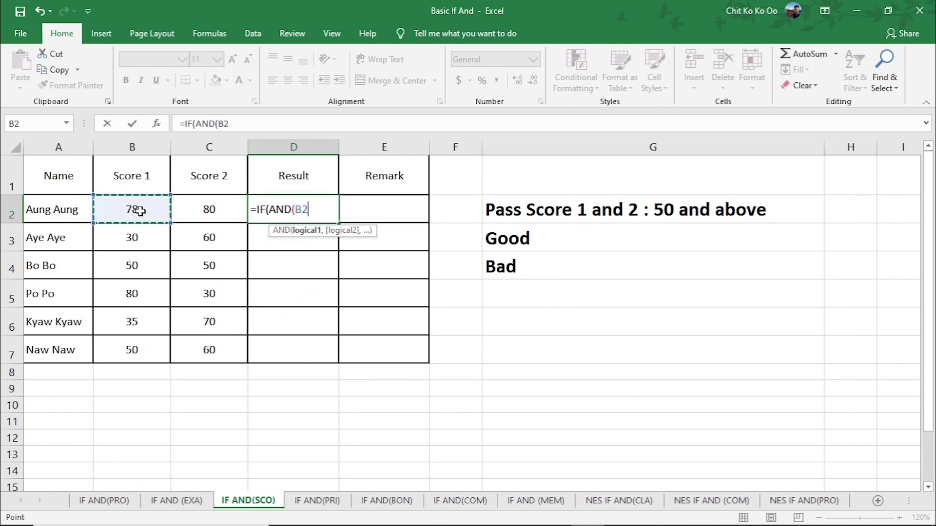
{"action": "type", "text": ">=5"}
{"action": "type", "text": "0,"}
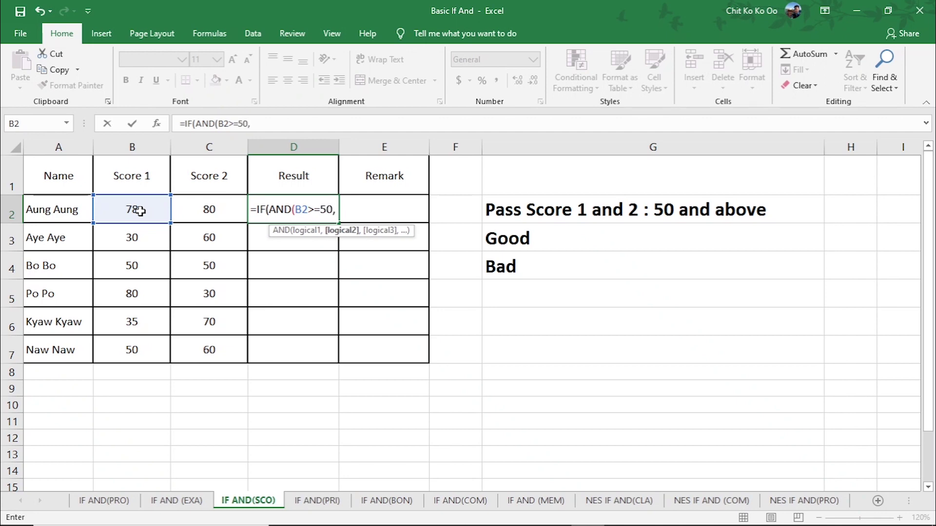
{"action": "left_click", "coordinate": [210, 209]}
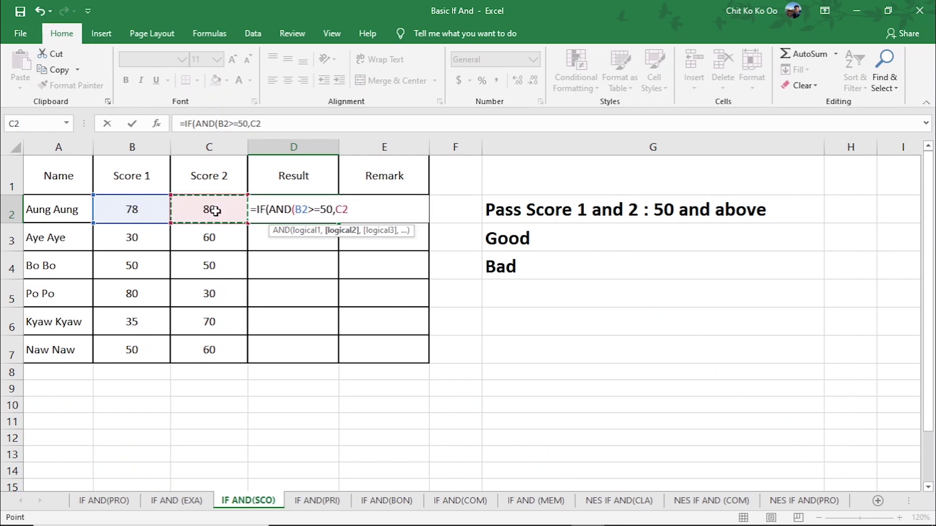
{"action": "type", "text": ">=50"}
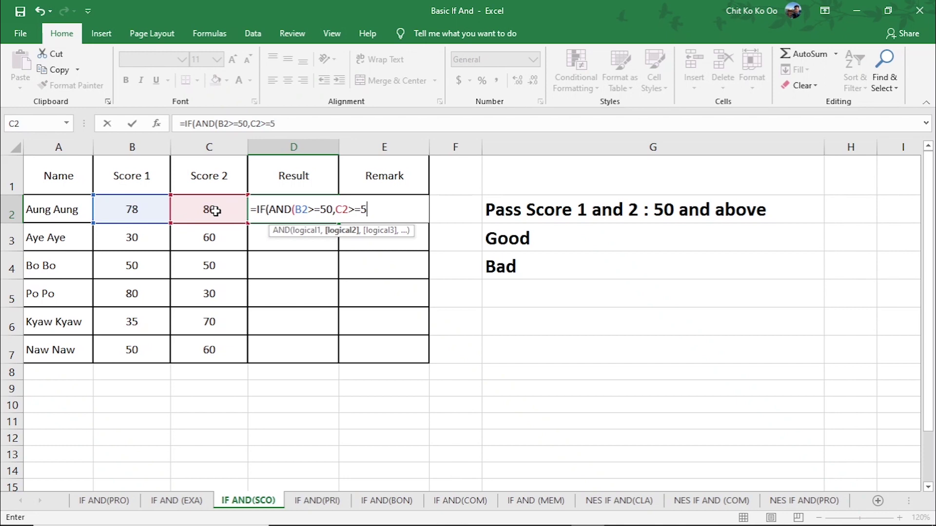
{"action": "type", "text": ")"}
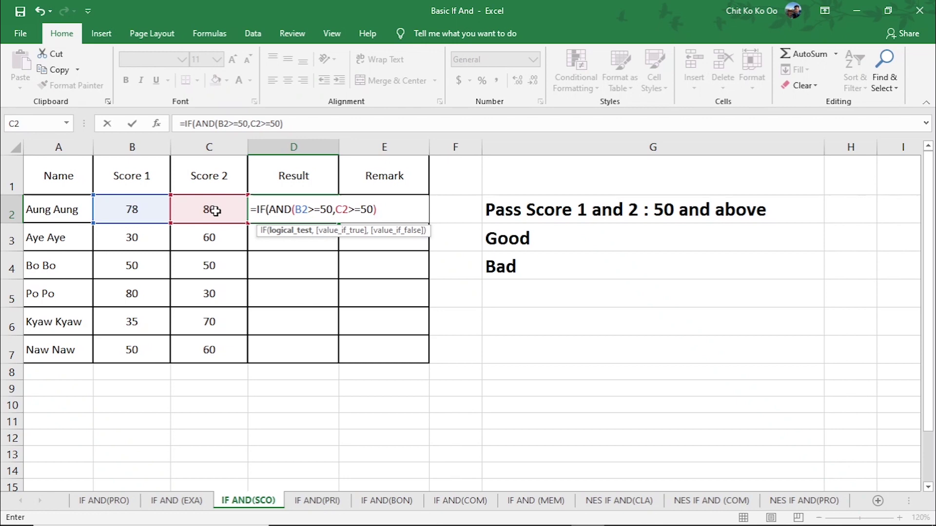
{"action": "type", "text": ",\"Good"}
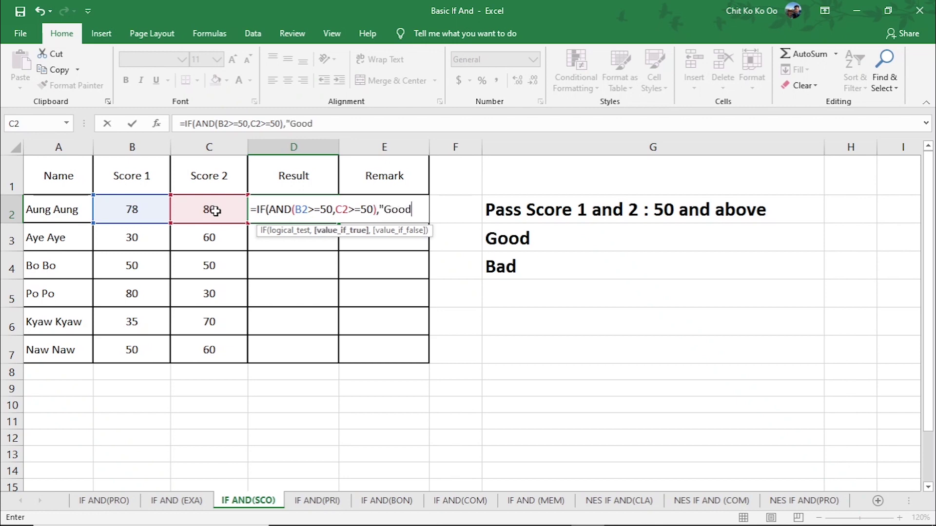
{"action": "type", "text": "\",B"}
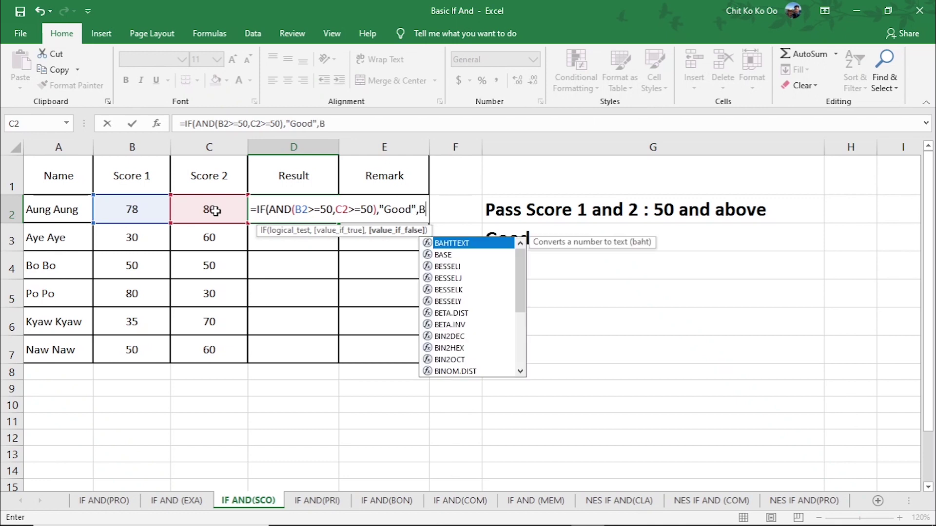
{"action": "type", "text": "ad"}
{"action": "key", "text": "BackSpace"}
{"action": "key", "text": "BackSpace"}
{"action": "key", "text": "BackSpace"}
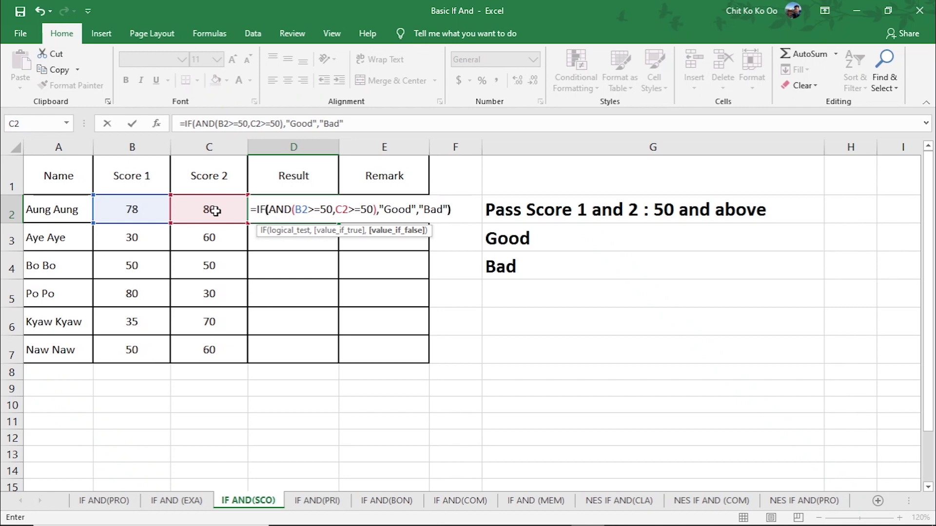
{"action": "type", "text": ")"}
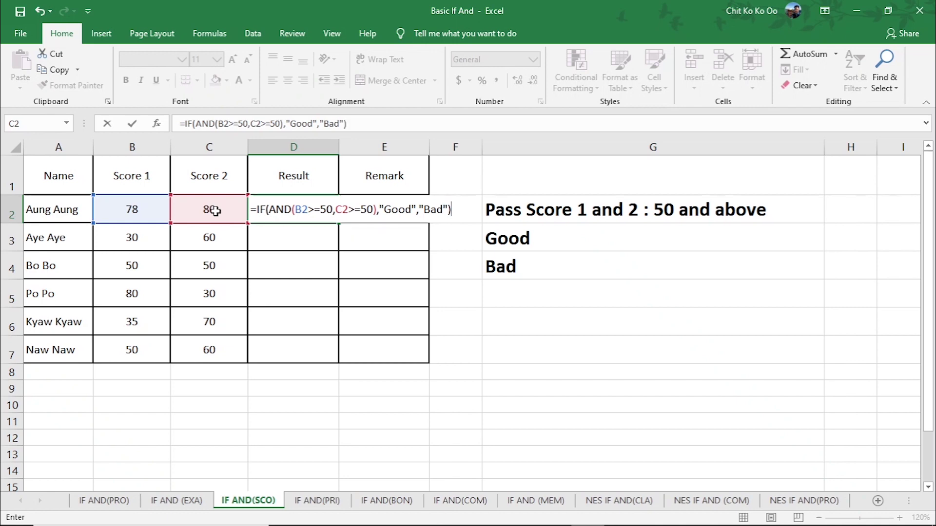
{"action": "key", "text": "Return"}
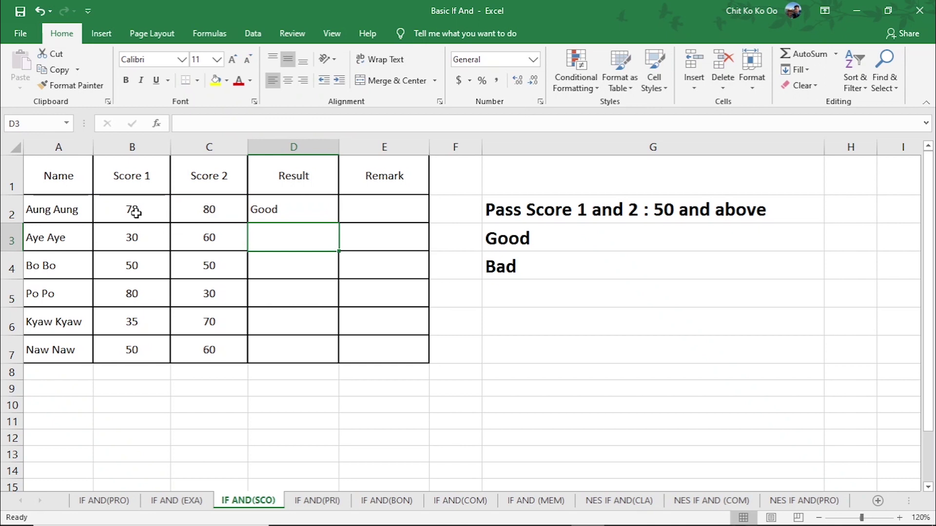
Copy the D2 Good/Bad formula down to D7 and verify the Bad results in rows 5 and 6
{"action": "left_click", "coordinate": [132, 210]}
{"action": "left_click", "coordinate": [185, 209]}
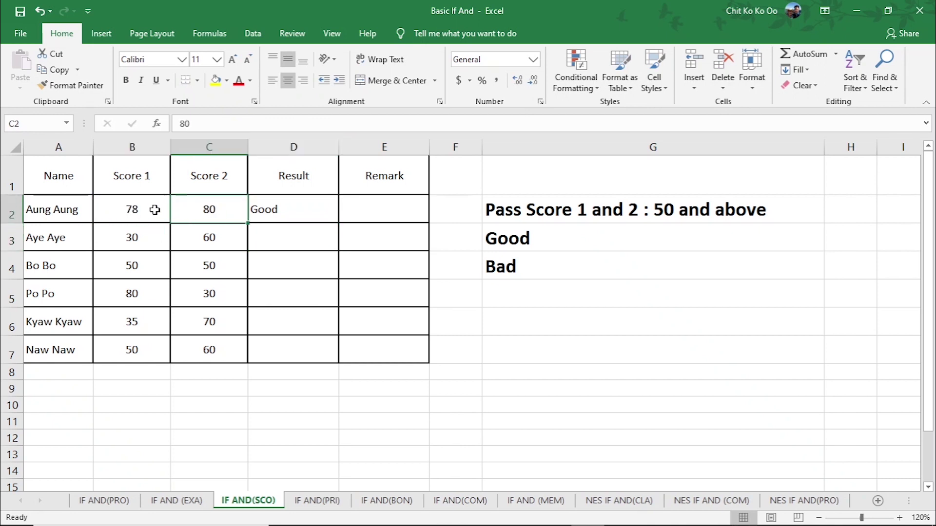
{"action": "left_click", "coordinate": [285, 210]}
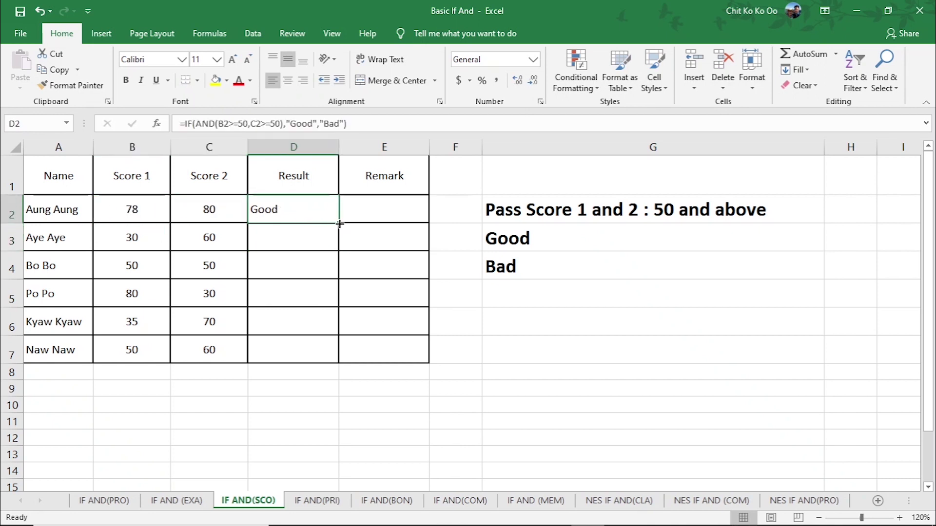
{"action": "left_click_drag", "start_coordinate": [340, 224], "coordinate": [337, 356]}
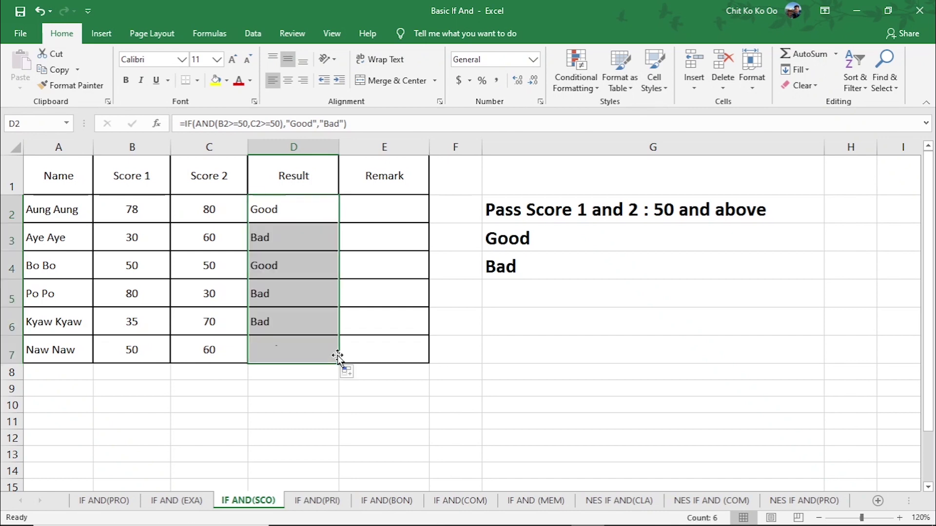
{"action": "left_click", "coordinate": [204, 299]}
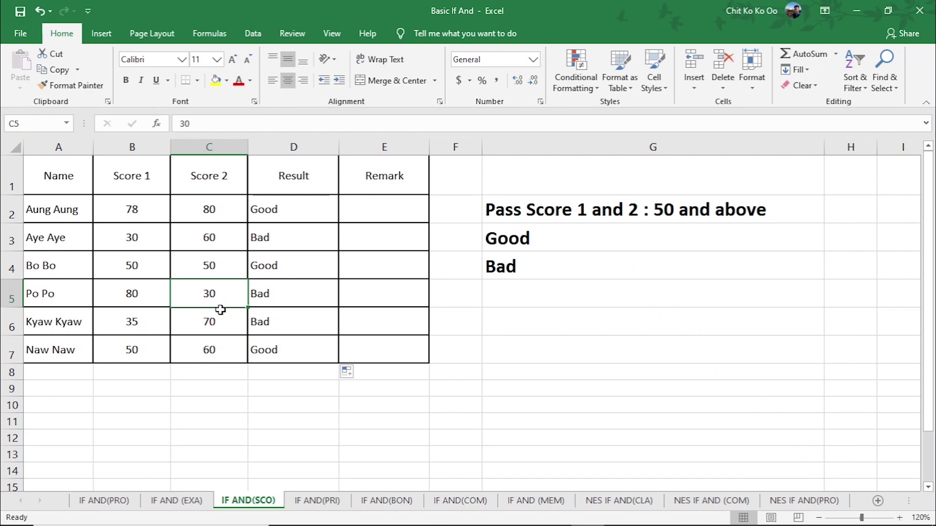
{"action": "left_click", "coordinate": [274, 295]}
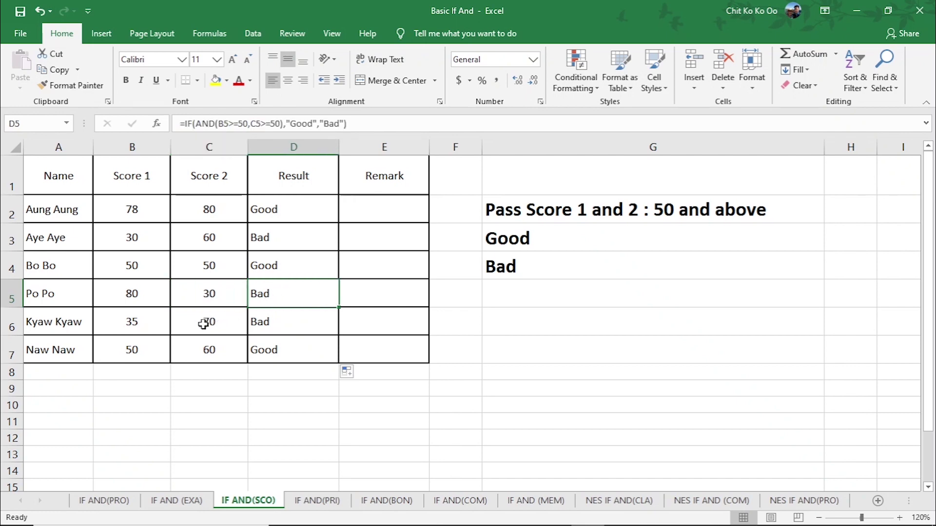
{"action": "left_click", "coordinate": [133, 323]}
{"action": "left_click", "coordinate": [295, 319]}
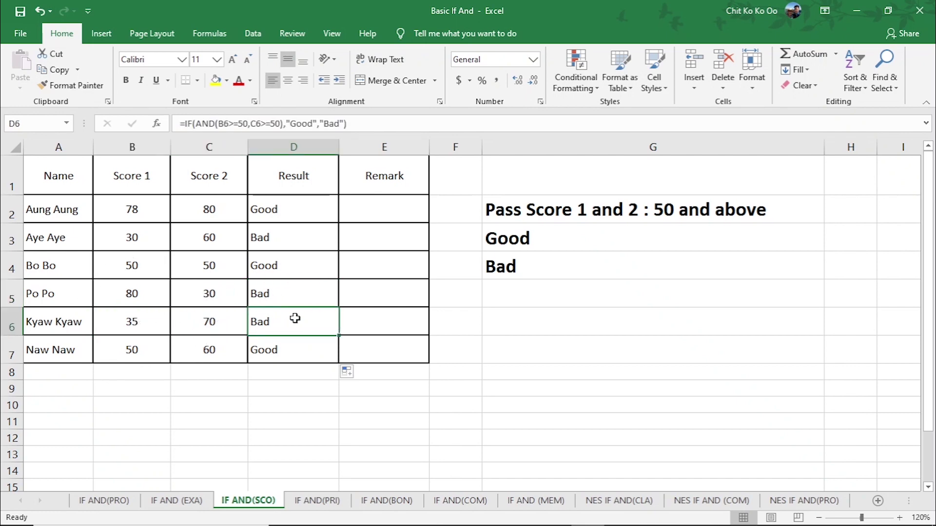
{"action": "left_click", "coordinate": [138, 209]}
{"action": "left_click", "coordinate": [219, 210]}
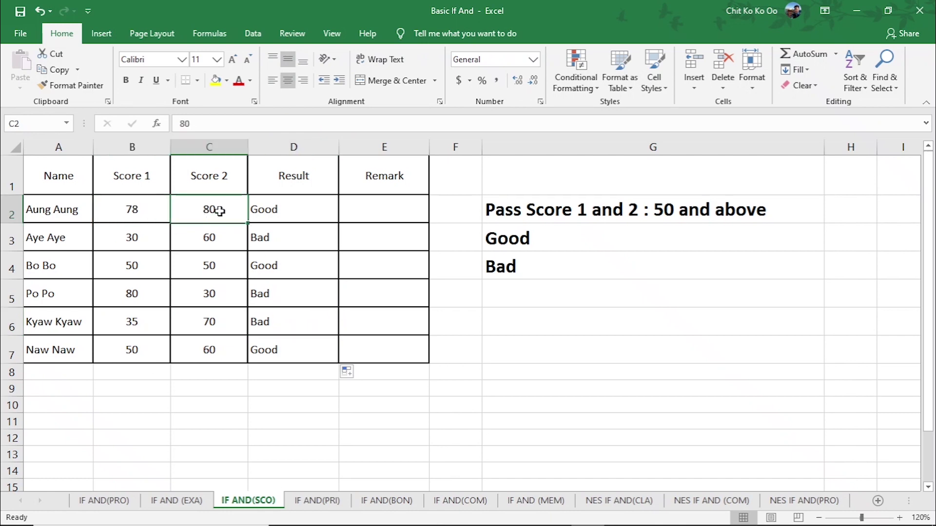
Test C2's Score 2 with 40, then set it to 60 so D2 returns Good
{"action": "type", "text": "40"}
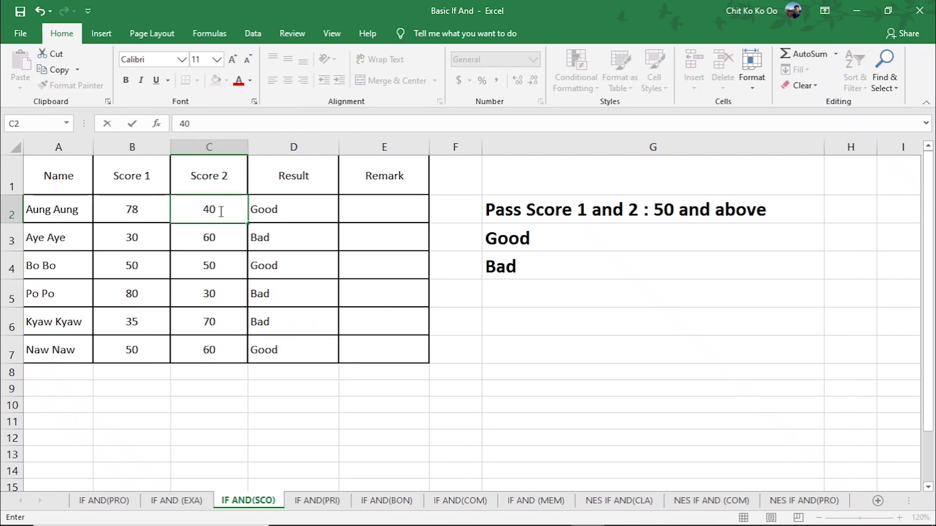
{"action": "key", "text": "Return"}
{"action": "left_click", "coordinate": [285, 206]}
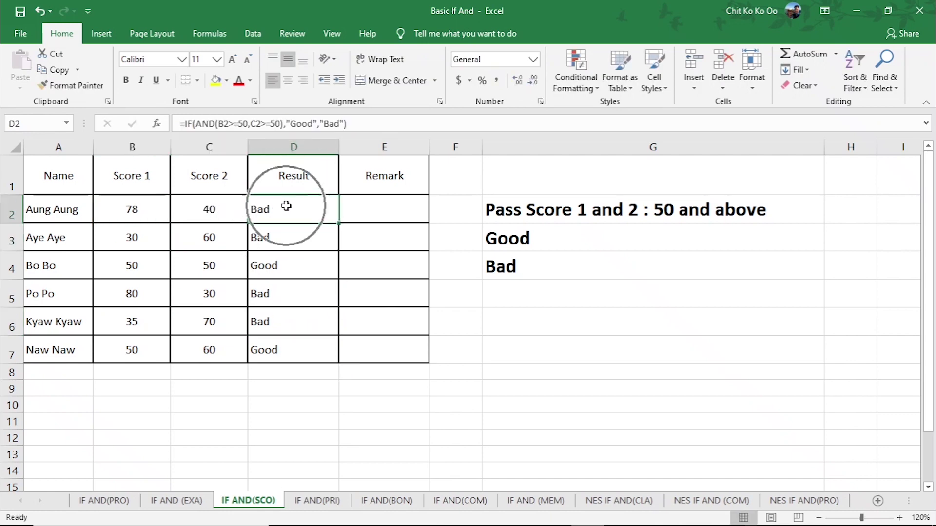
{"action": "left_click", "coordinate": [217, 211]}
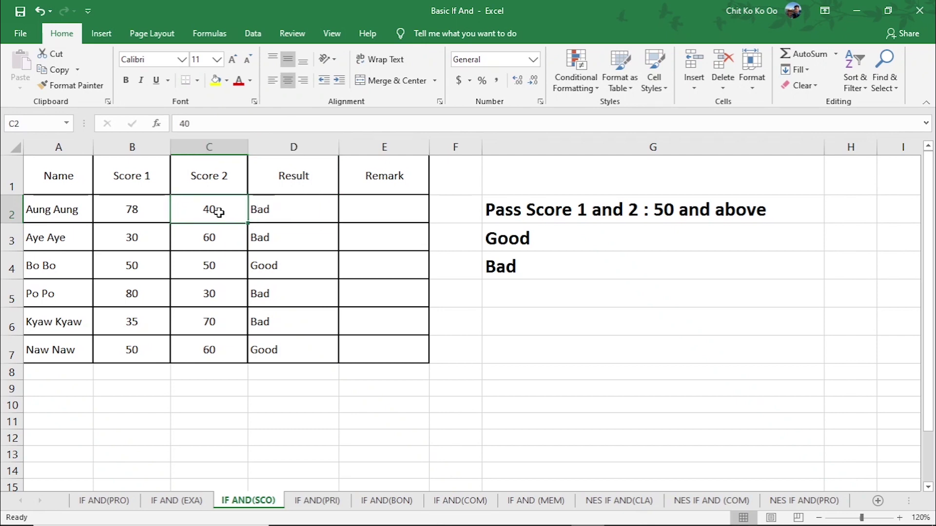
{"action": "type", "text": "60"}
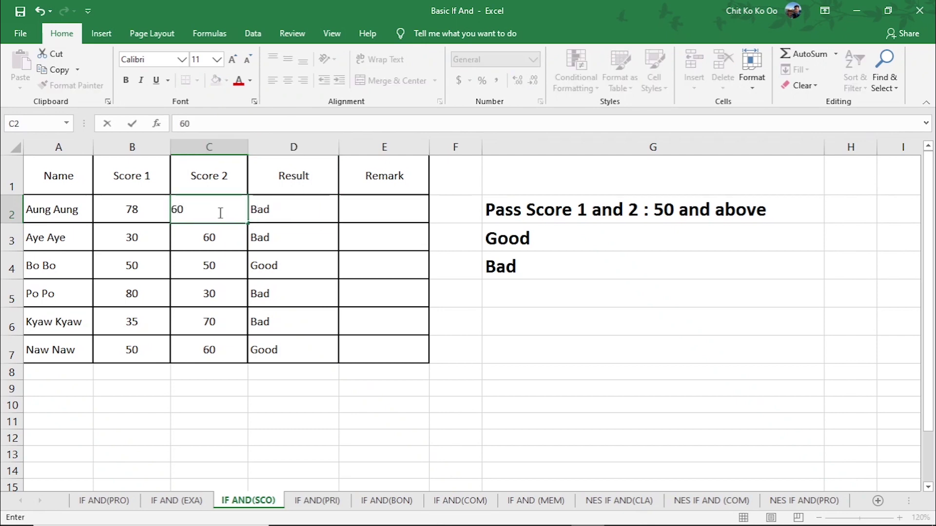
{"action": "key", "text": "Return"}
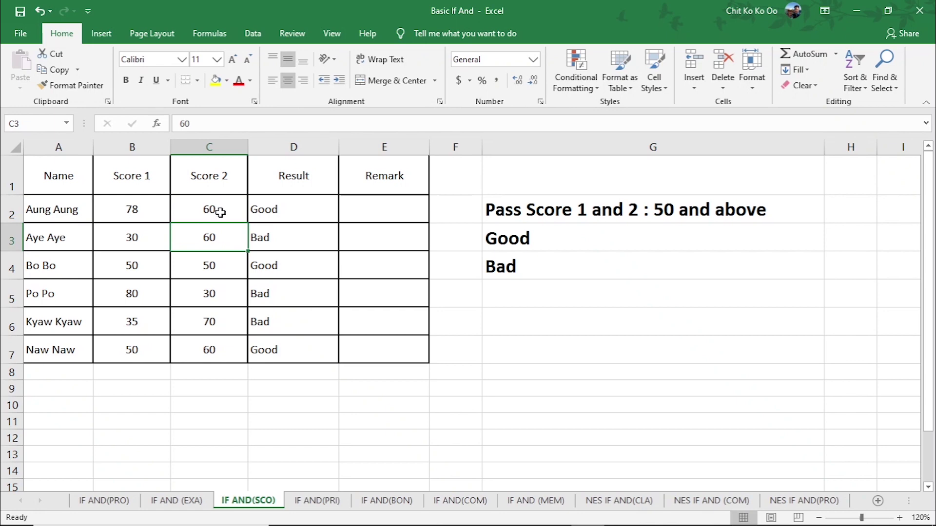
{"action": "left_click", "coordinate": [497, 273]}
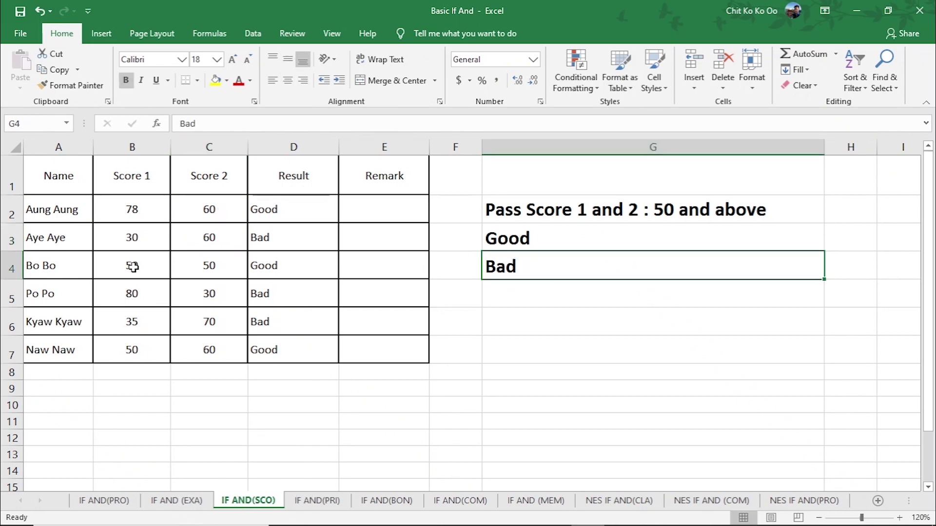
On the IF AND(PRI) sheet, rename the B1 header from Score to Score 1
{"action": "left_click", "coordinate": [316, 501]}
{"action": "left_click", "coordinate": [563, 331]}
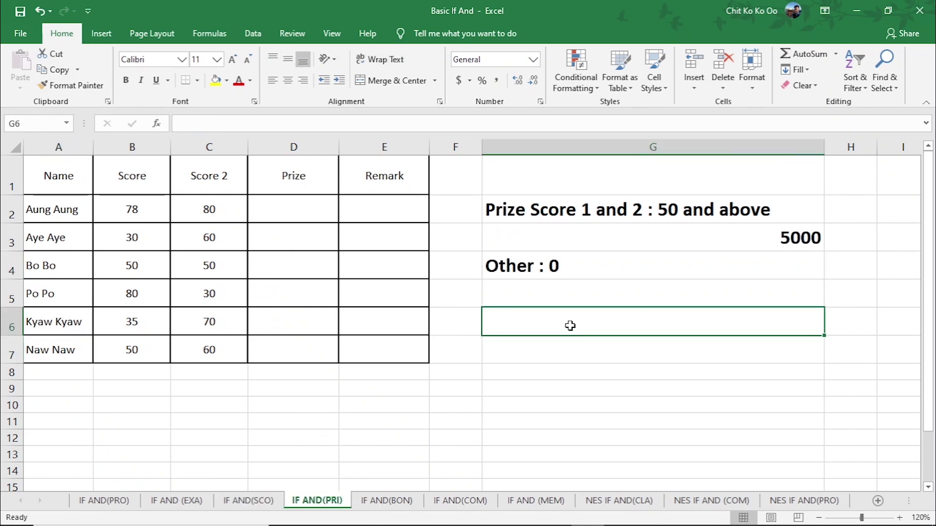
{"action": "double_click", "coordinate": [137, 176]}
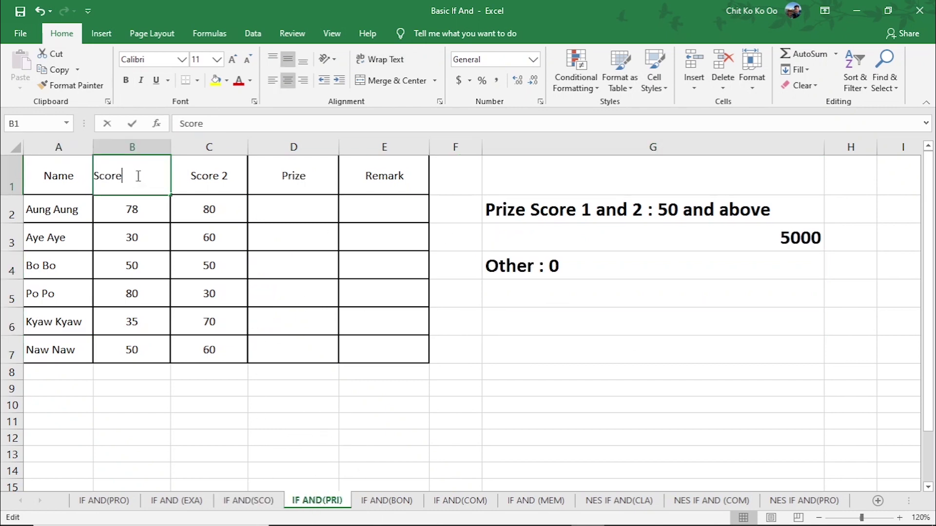
{"action": "type", "text": " 1"}
{"action": "left_click", "coordinate": [359, 288]}
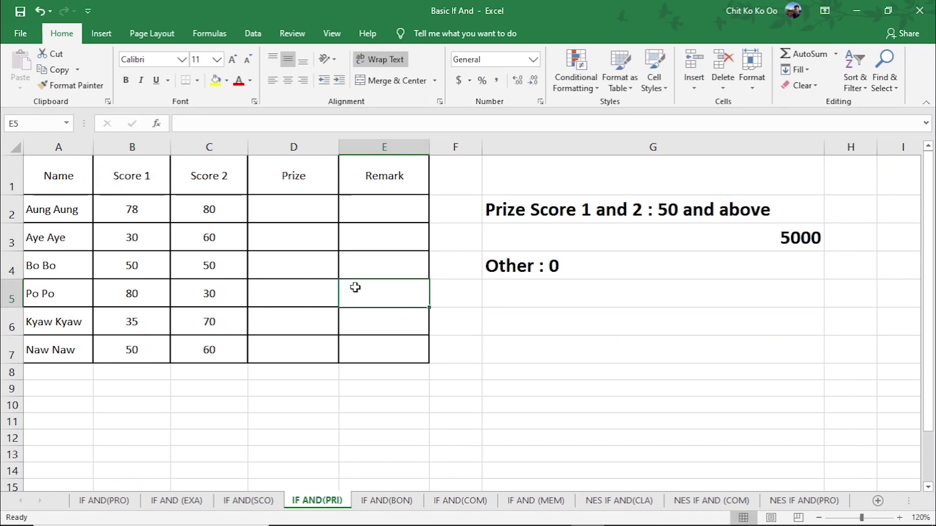
Review the prize rule (both scores 50+, 5000 prize, Other : 0) and select D2
{"action": "left_click", "coordinate": [221, 176]}
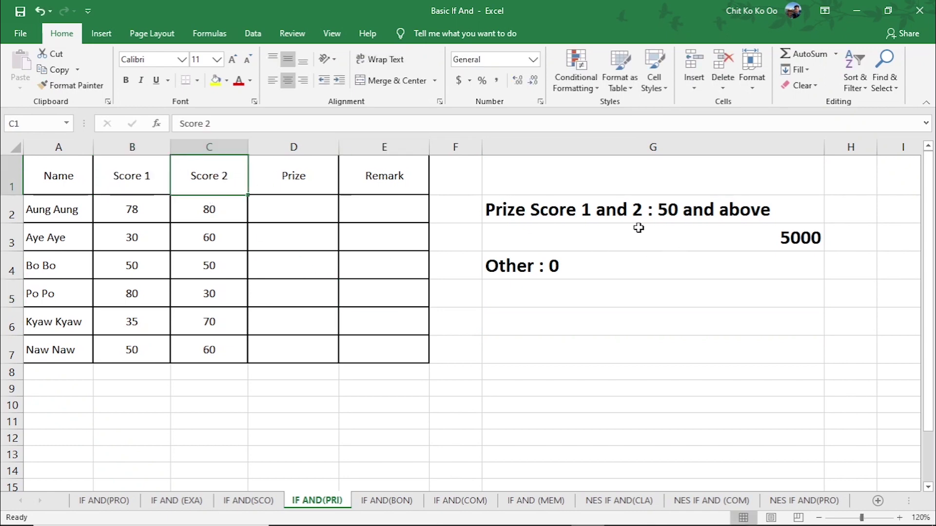
{"action": "left_click", "coordinate": [651, 215]}
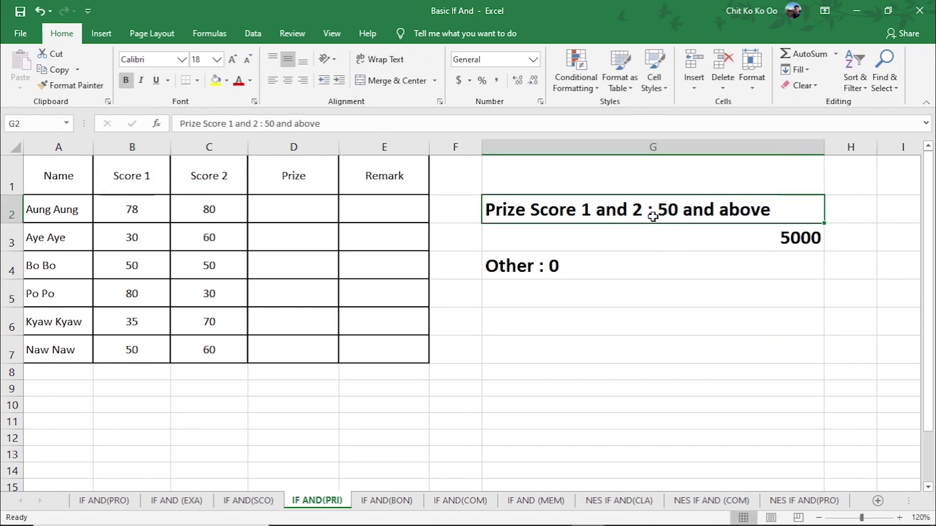
{"action": "left_click", "coordinate": [786, 236]}
{"action": "left_click", "coordinate": [308, 203]}
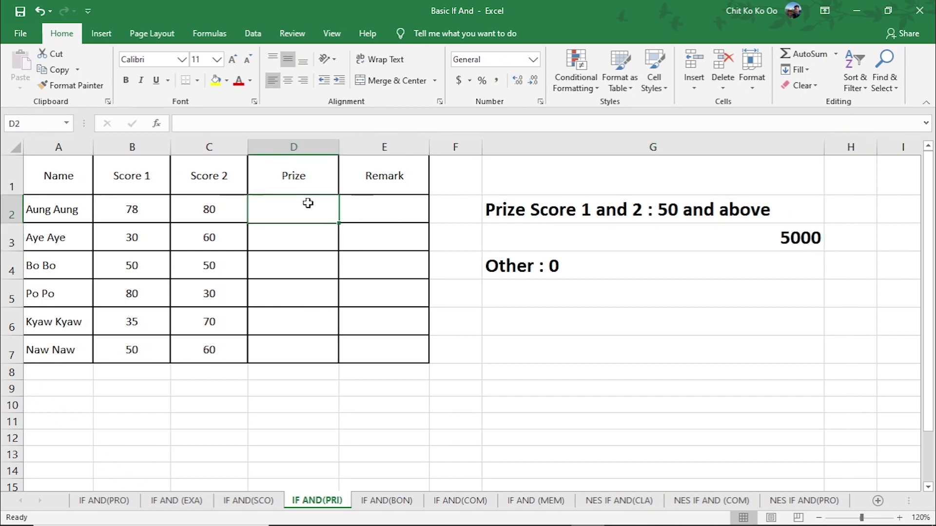
{"action": "left_click", "coordinate": [539, 267]}
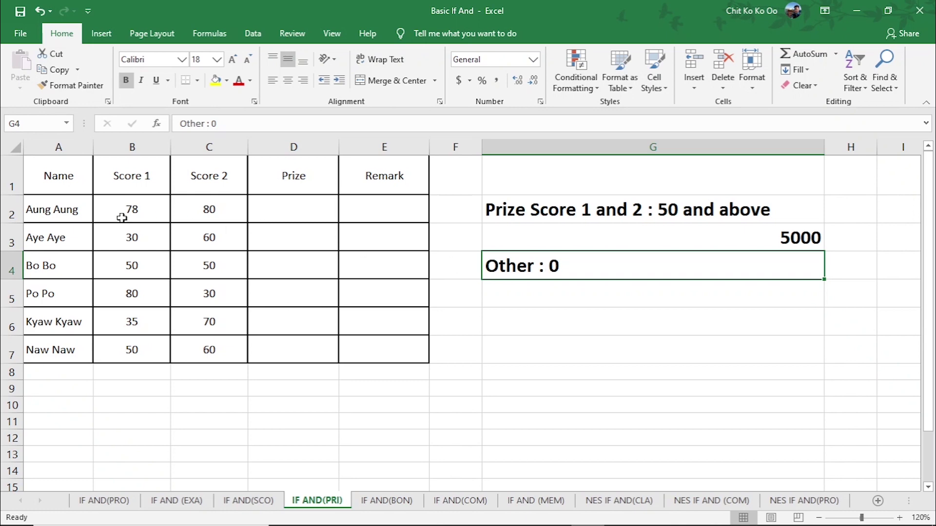
{"action": "left_click", "coordinate": [228, 217]}
{"action": "left_click", "coordinate": [301, 203]}
Enter =IF(AND(B2>=50,C2>=50),5000,0) in D2, which returns 5000 for the first row
{"action": "type", "text": "="}
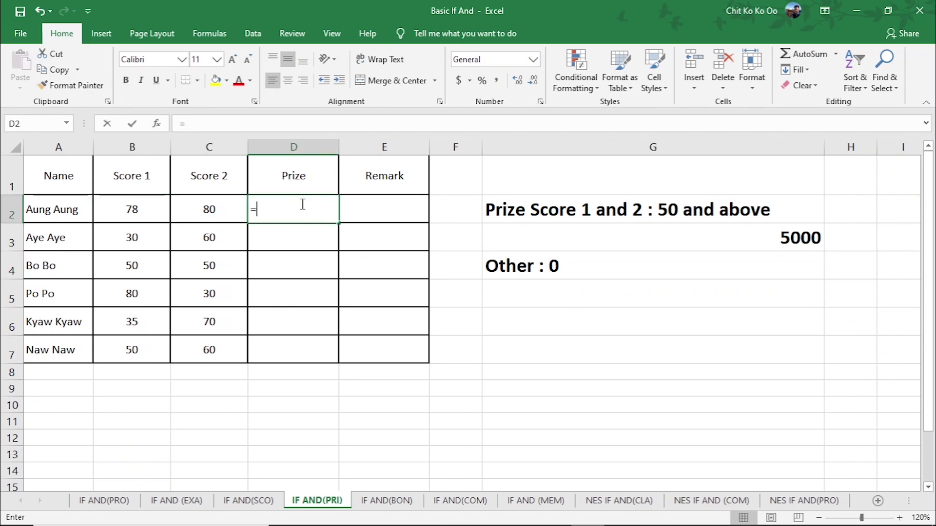
{"action": "type", "text": "if"}
{"action": "key", "text": "Tab"}
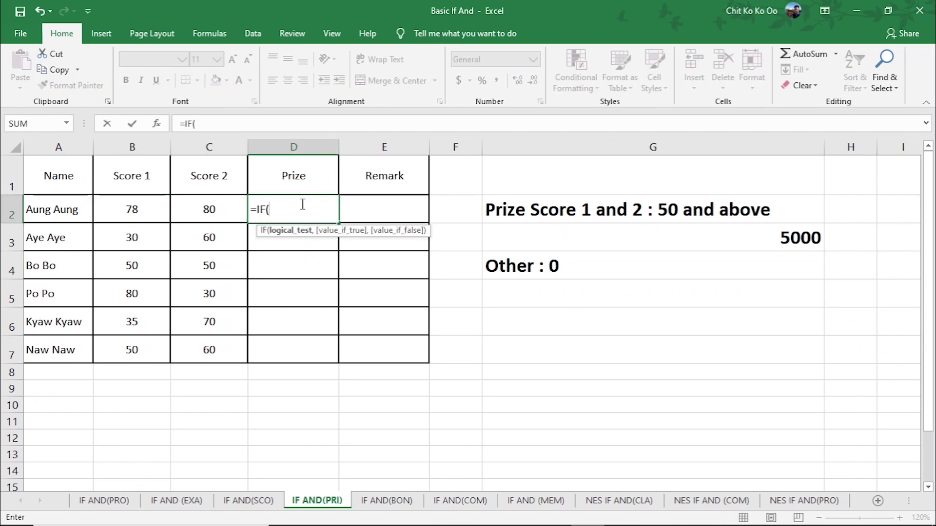
{"action": "type", "text": "and"}
{"action": "key", "text": "Tab"}
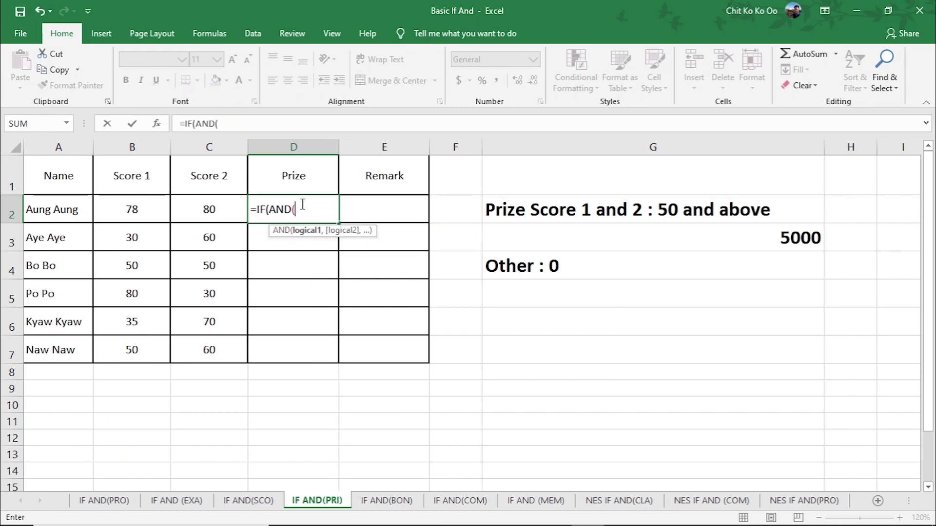
{"action": "left_click", "coordinate": [130, 208]}
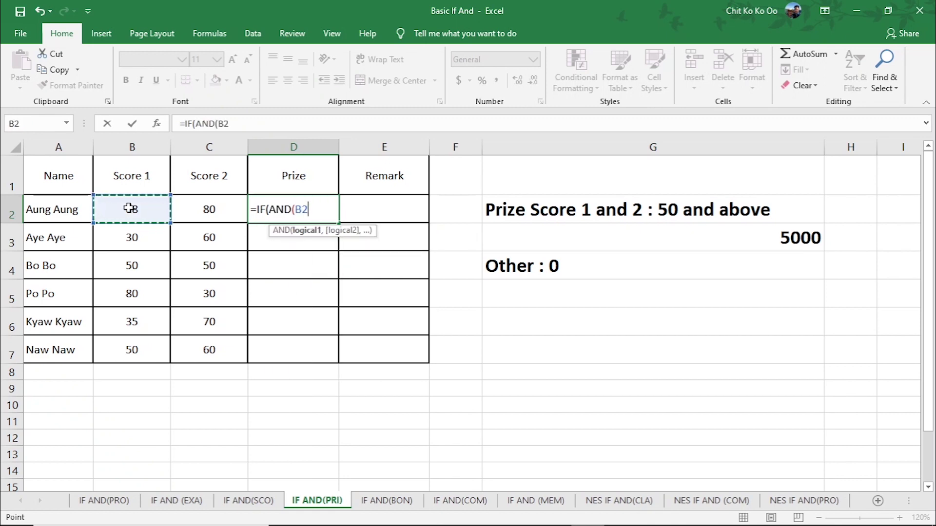
{"action": "type", "text": ">=50"}
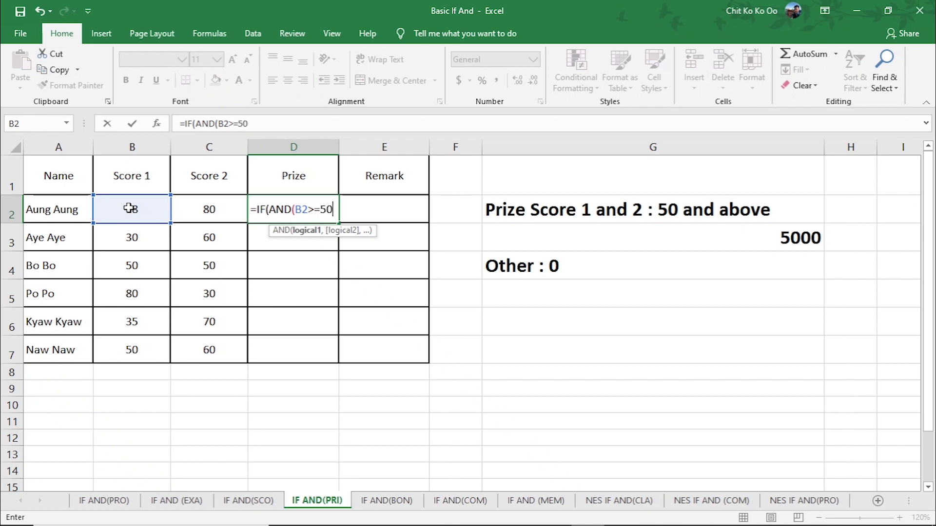
{"action": "type", "text": ","}
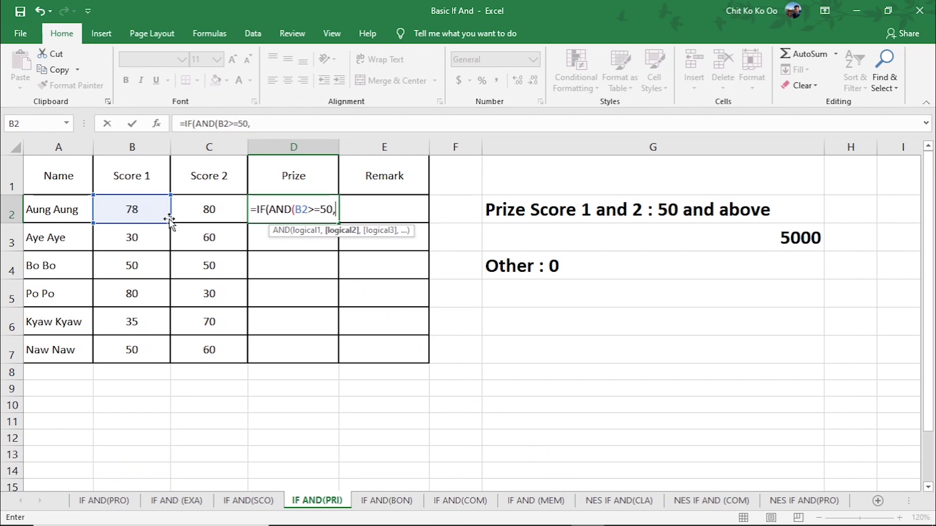
{"action": "left_click", "coordinate": [200, 211]}
{"action": "type", "text": ">"}
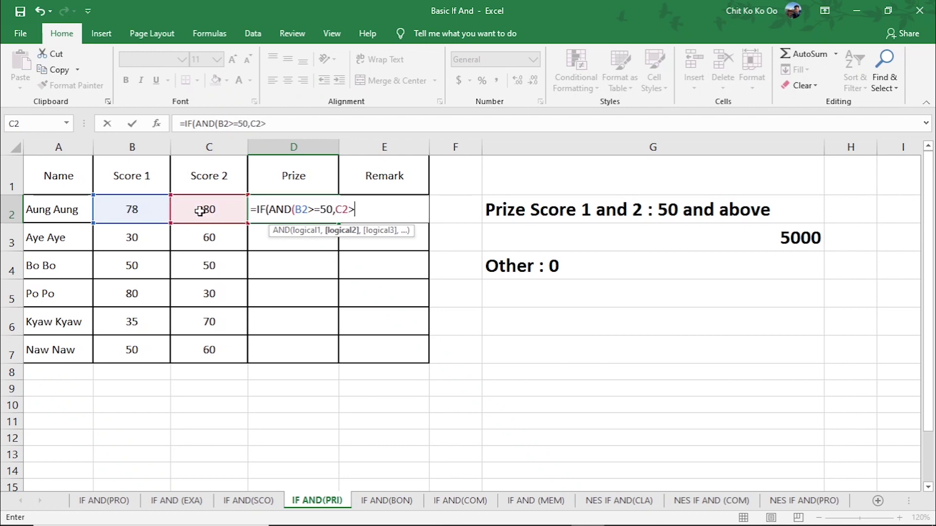
{"action": "type", "text": "=50"}
{"action": "type", "text": ")"}
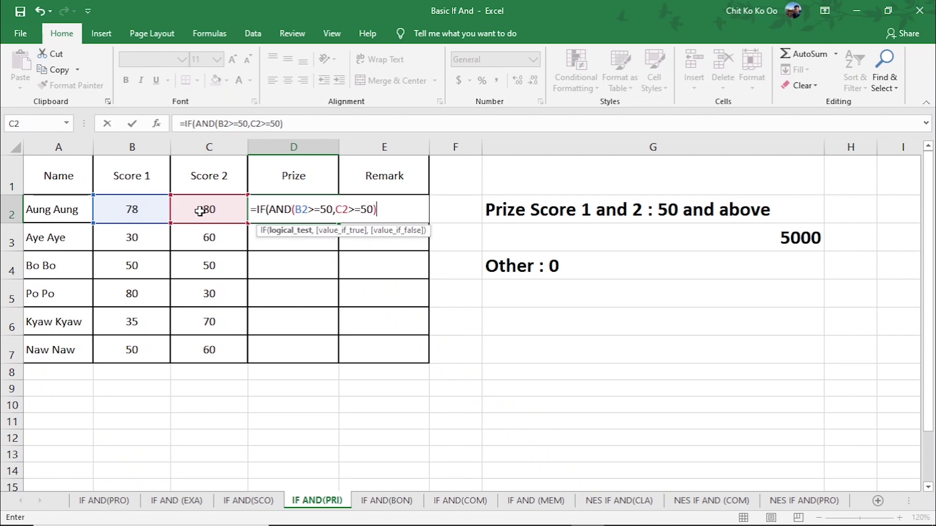
{"action": "type", "text": ",5"}
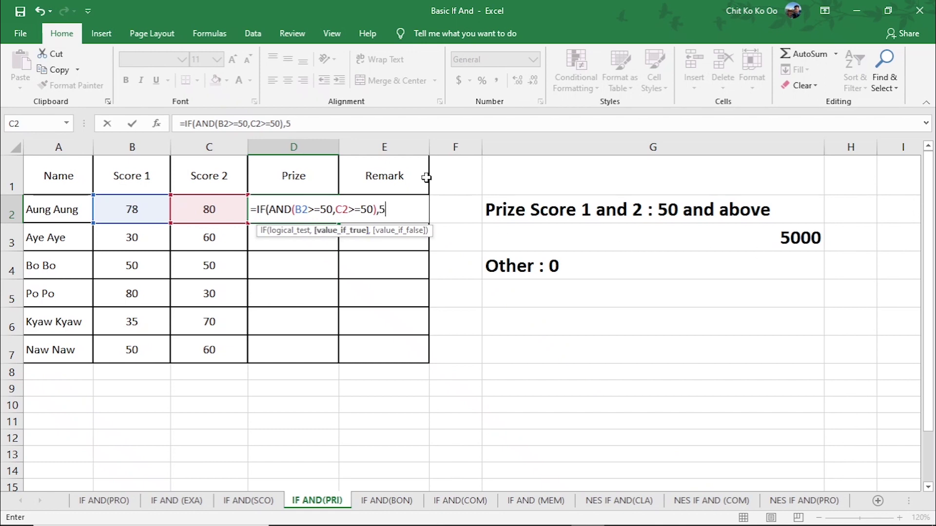
{"action": "type", "text": "00"}
{"action": "type", "text": ",0)"}
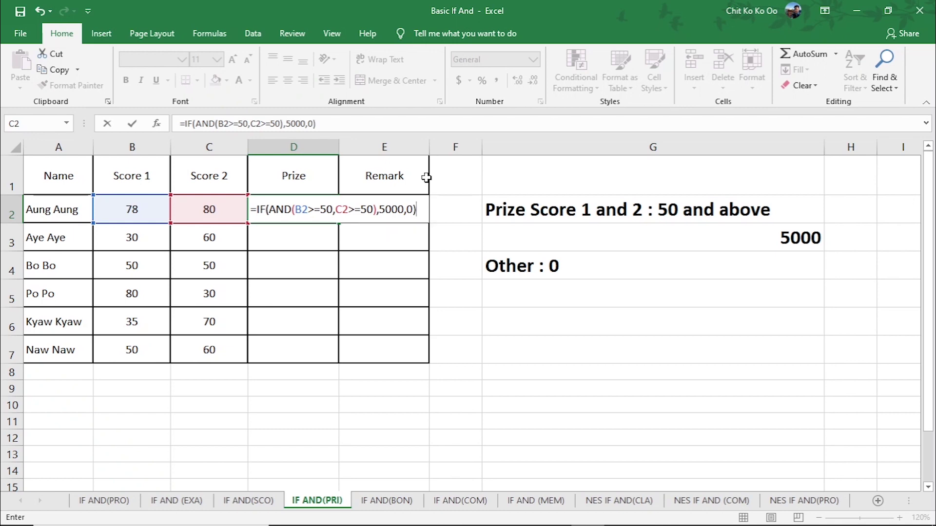
{"action": "key", "text": "Return"}
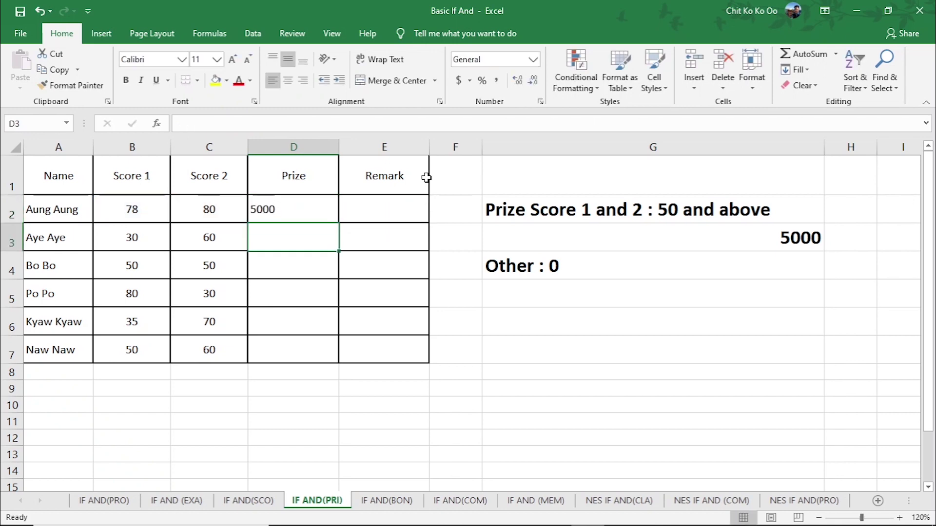
Copy the D2 prize formula down through D7 and confirm rows 4 and 7 award 5000
{"action": "left_click", "coordinate": [133, 209]}
{"action": "left_click", "coordinate": [199, 210]}
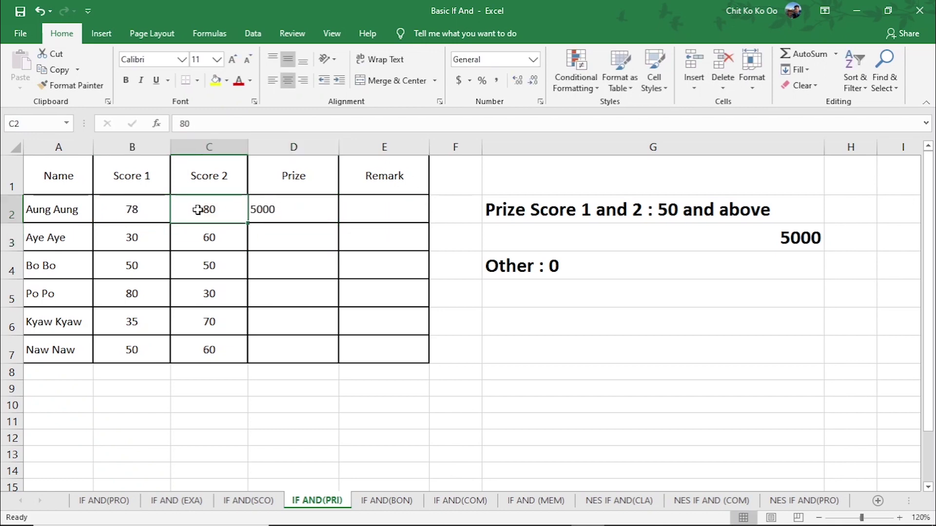
{"action": "left_click", "coordinate": [287, 210]}
{"action": "left_click_drag", "start_coordinate": [338, 223], "coordinate": [346, 352]}
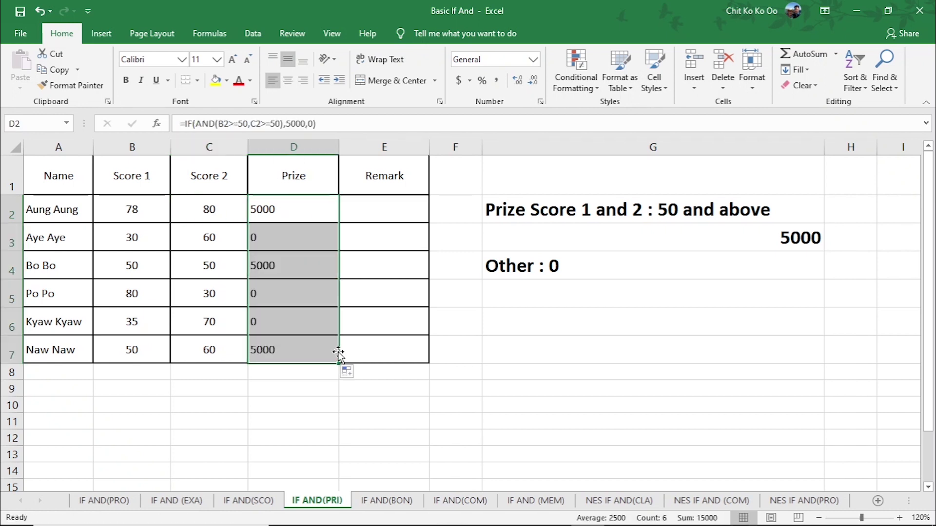
{"action": "left_click", "coordinate": [285, 271]}
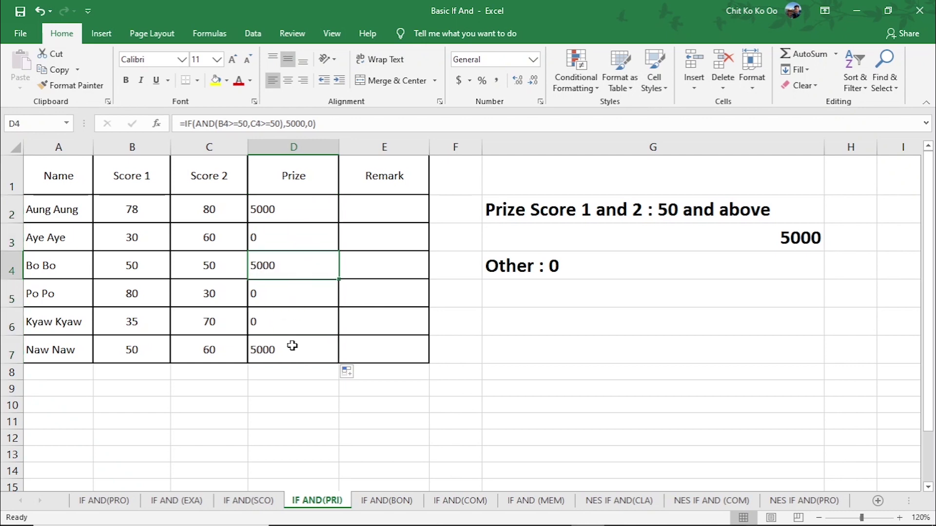
{"action": "left_click", "coordinate": [292, 345]}
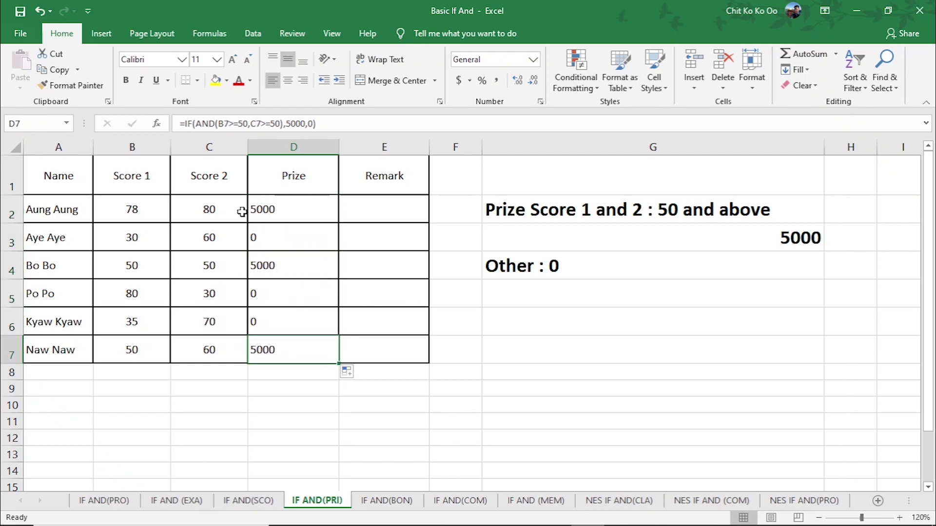
Check that rows 3, 5 and 6 return 0 prize against the Score 1 and Score 2 values
{"action": "left_click", "coordinate": [277, 238]}
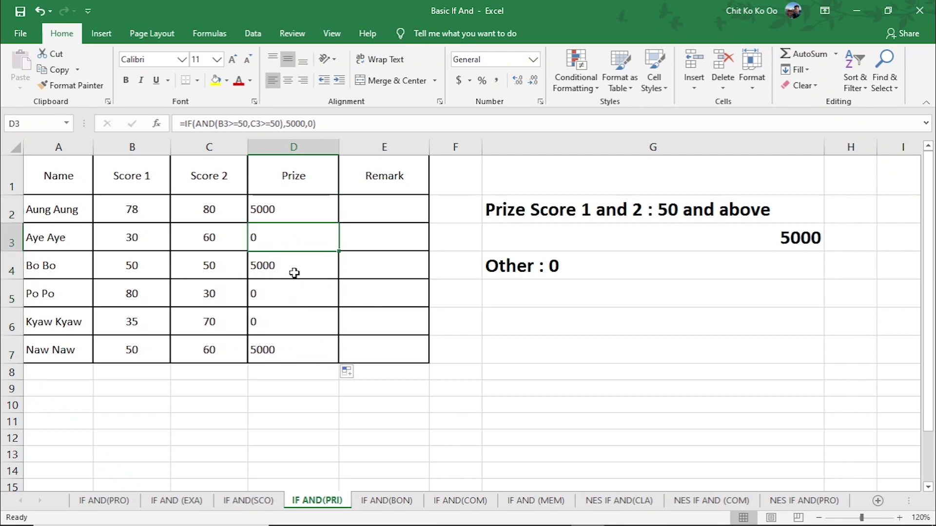
{"action": "left_click", "coordinate": [288, 316]}
{"action": "left_click", "coordinate": [287, 295]}
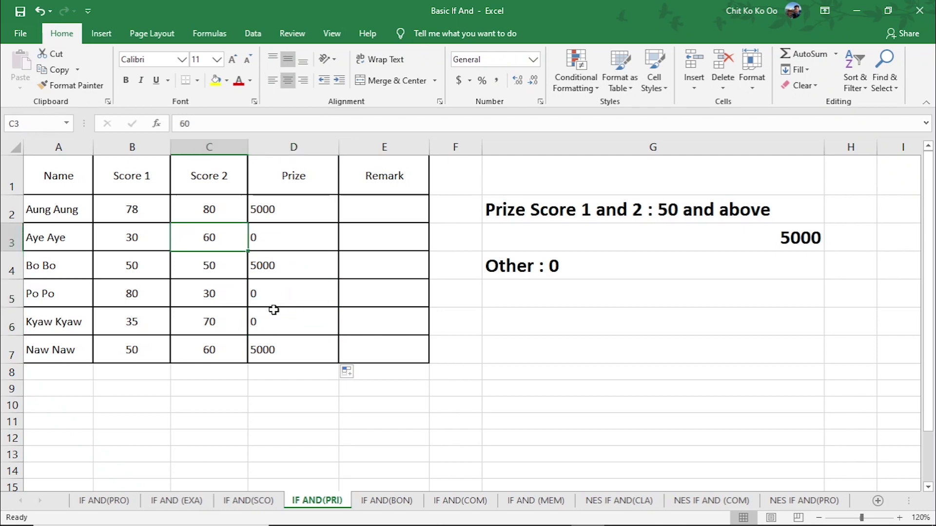
{"action": "left_click", "coordinate": [273, 310]}
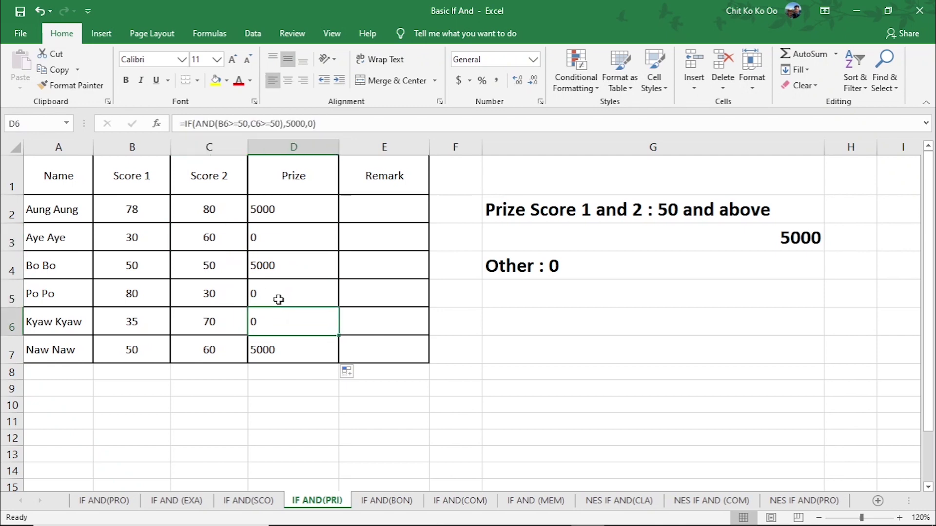
{"action": "left_click", "coordinate": [141, 183]}
{"action": "left_click", "coordinate": [198, 188]}
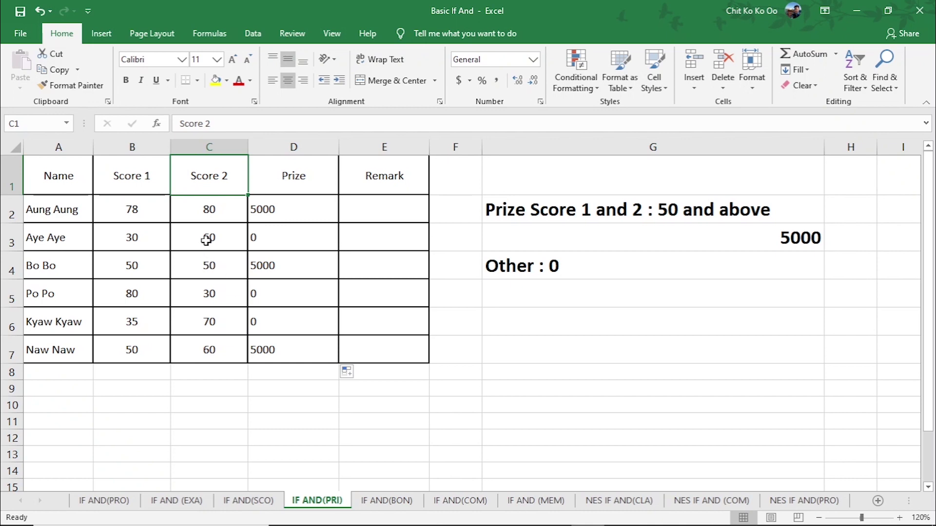
{"action": "left_click", "coordinate": [278, 246]}
{"action": "left_click", "coordinate": [294, 263]}
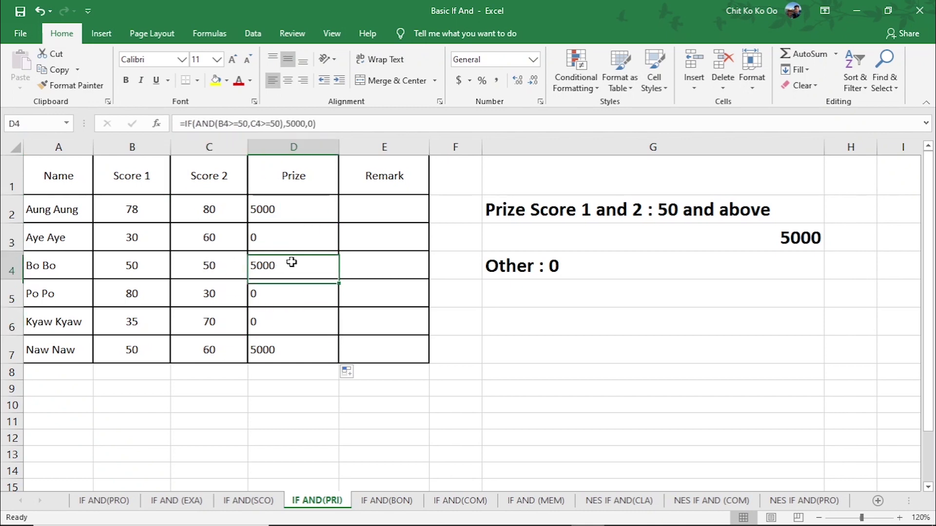
{"action": "left_click", "coordinate": [282, 212]}
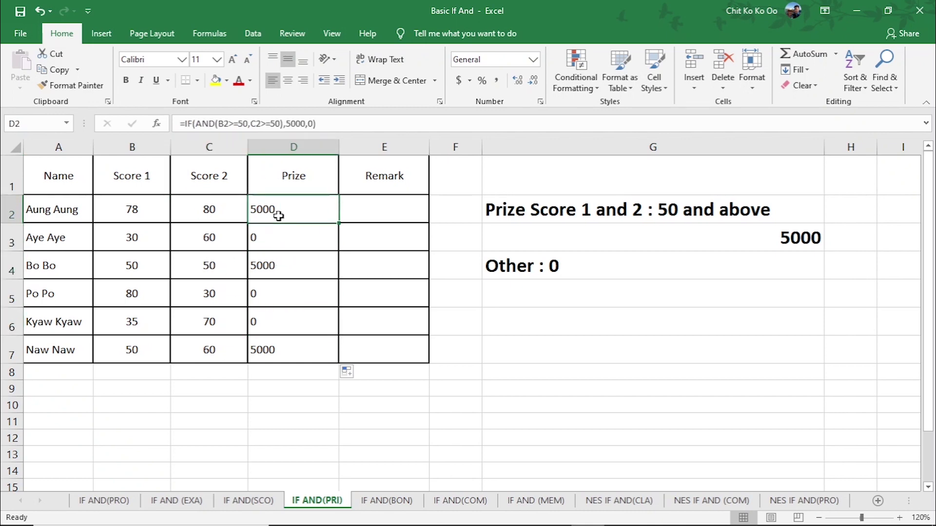
{"action": "left_click", "coordinate": [222, 216]}
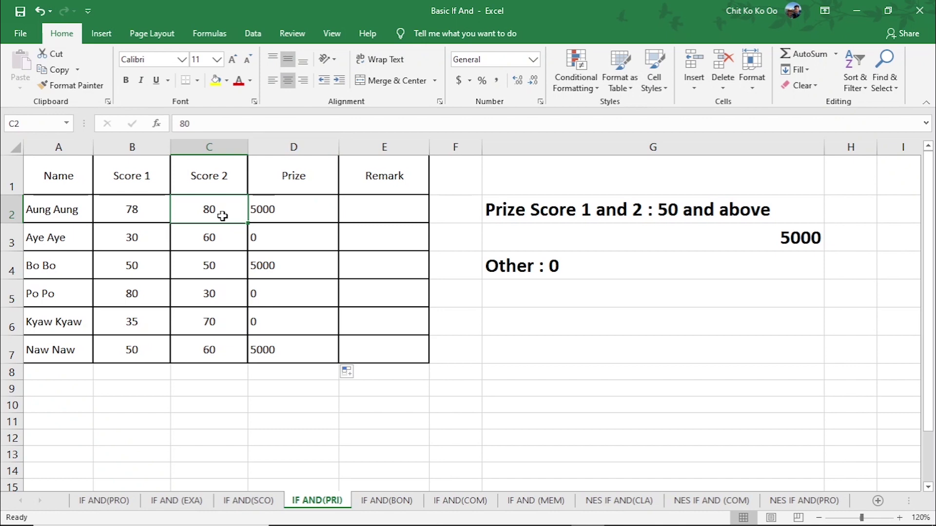
Test C2's Score 2 with 40, then set it to 70 so D2 returns 5000
{"action": "type", "text": "40"}
{"action": "key", "text": "Return"}
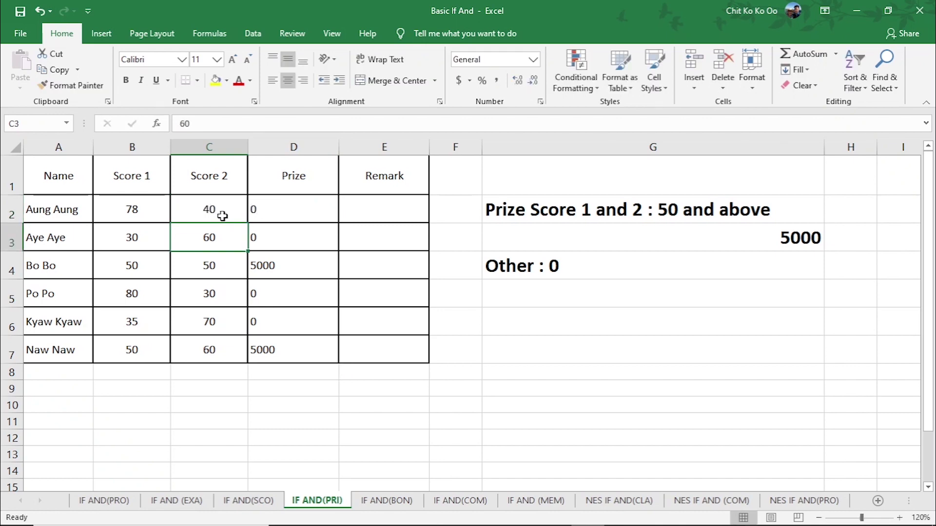
{"action": "left_click", "coordinate": [274, 214]}
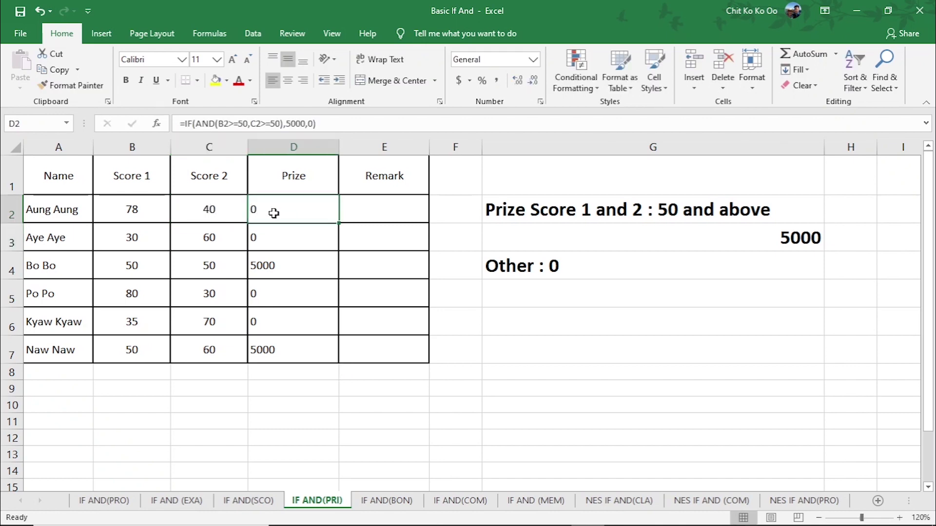
{"action": "left_click", "coordinate": [207, 210]}
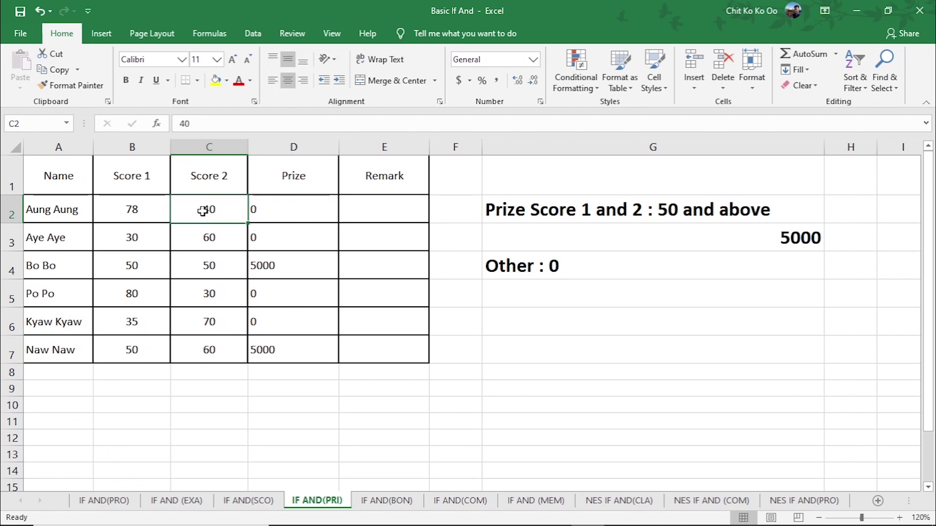
{"action": "type", "text": "70"}
{"action": "key", "text": "Return"}
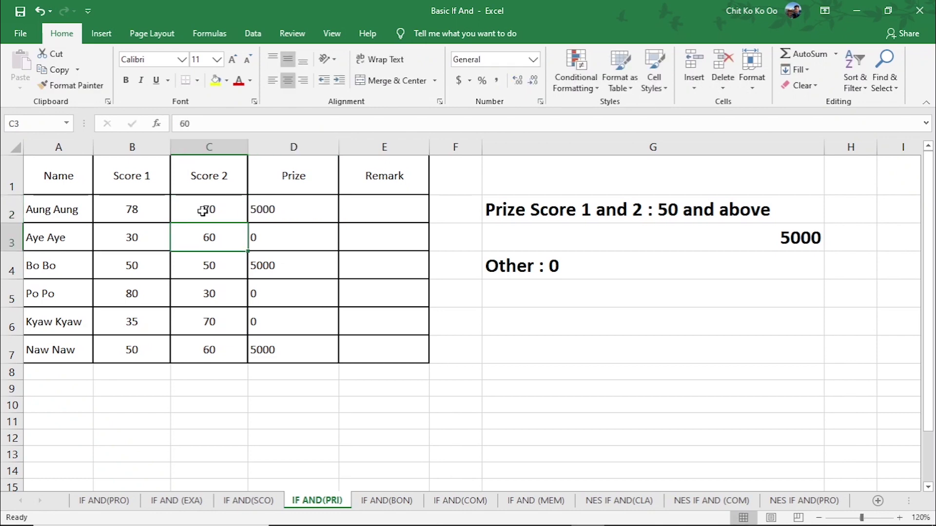
{"action": "left_click", "coordinate": [280, 212]}
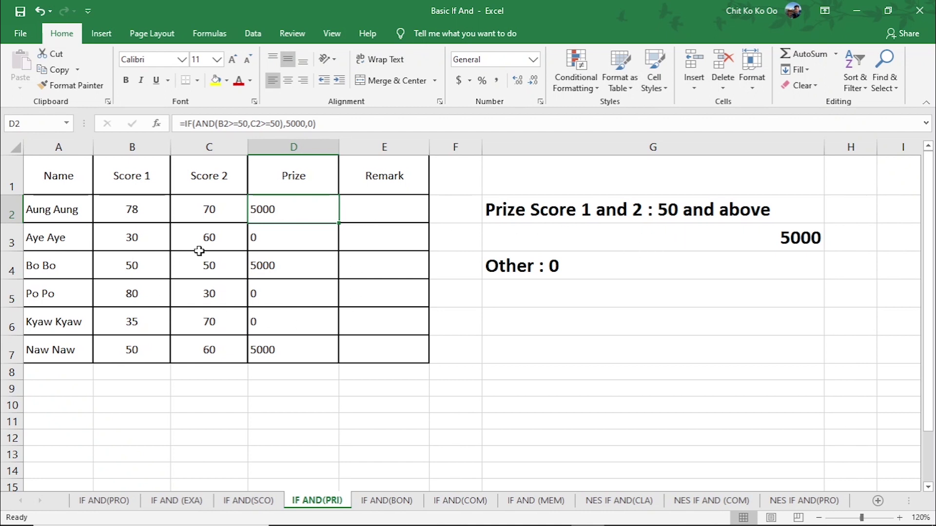
{"action": "left_click", "coordinate": [388, 501]}
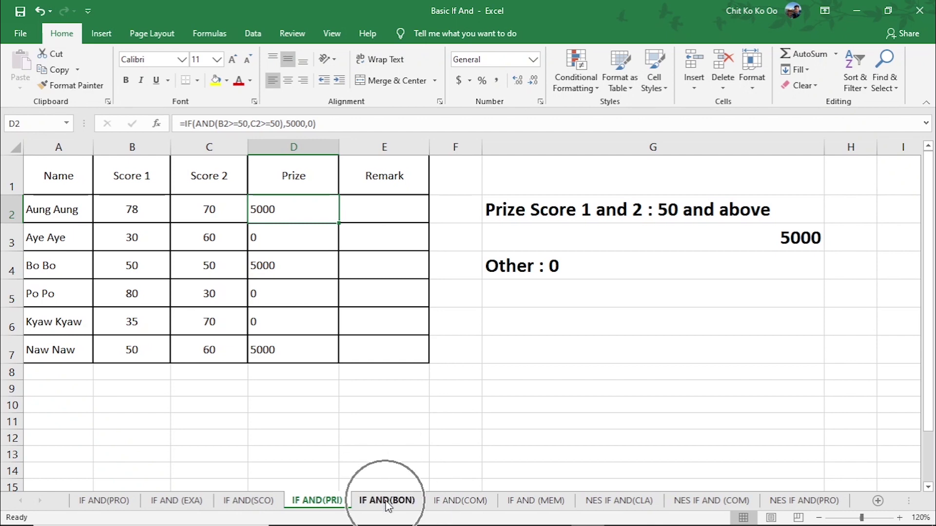
Review the bonus conditions (Bonus Year 5, Leave No, 10000 bonus, Other = 0) and select D2
{"action": "left_click", "coordinate": [367, 376]}
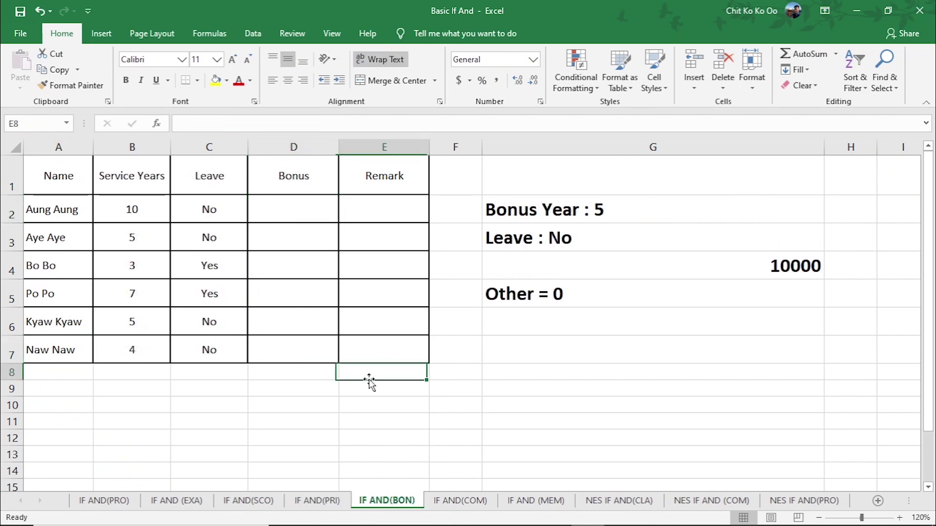
{"action": "left_click", "coordinate": [124, 181]}
{"action": "left_click", "coordinate": [605, 210]}
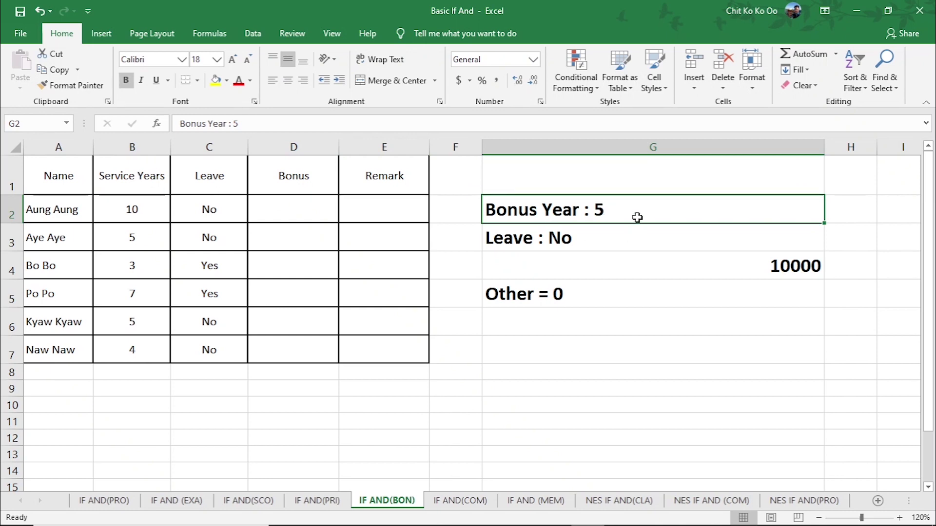
{"action": "left_click", "coordinate": [793, 265]}
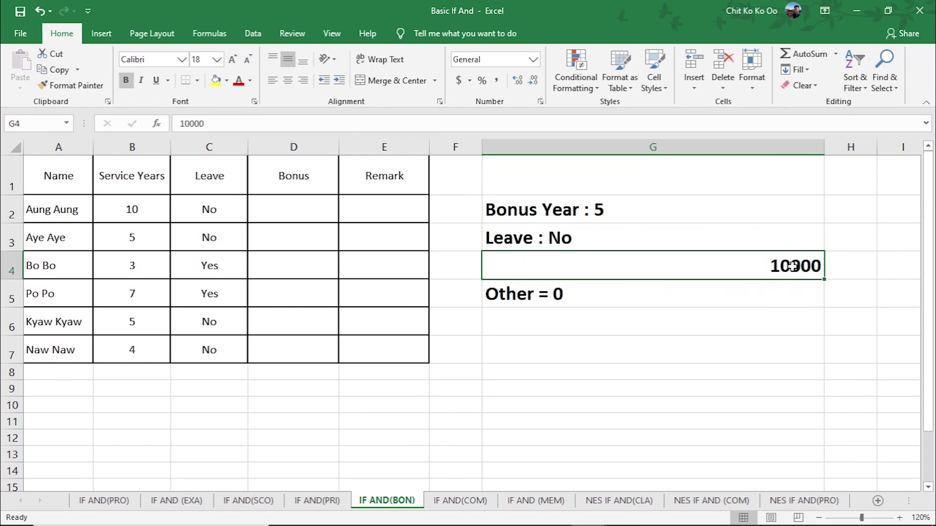
{"action": "left_click", "coordinate": [230, 205]}
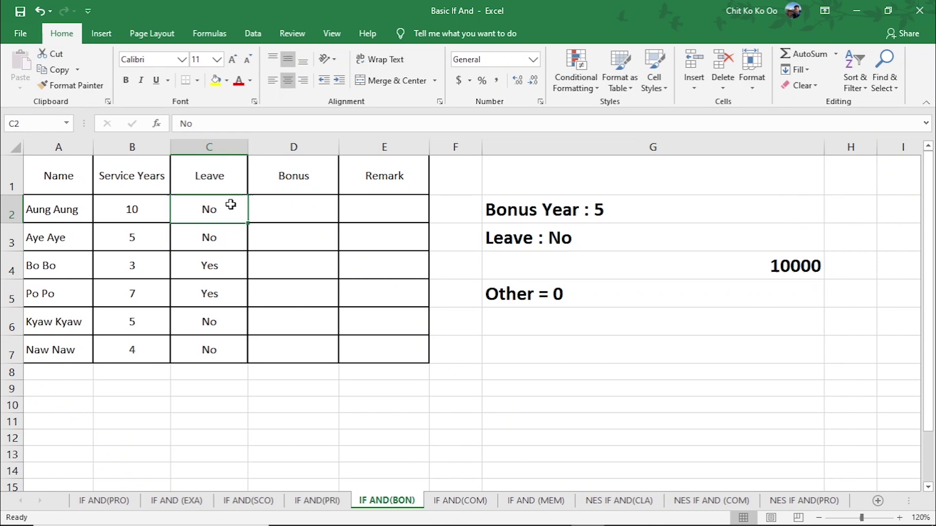
{"action": "left_click", "coordinate": [588, 243]}
{"action": "left_click", "coordinate": [792, 273]}
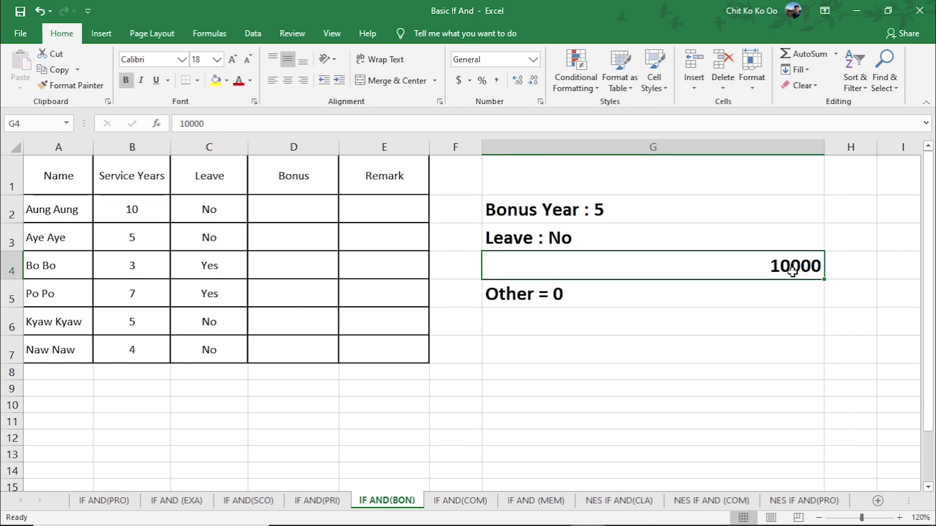
{"action": "left_click", "coordinate": [716, 246]}
{"action": "left_click", "coordinate": [640, 214]}
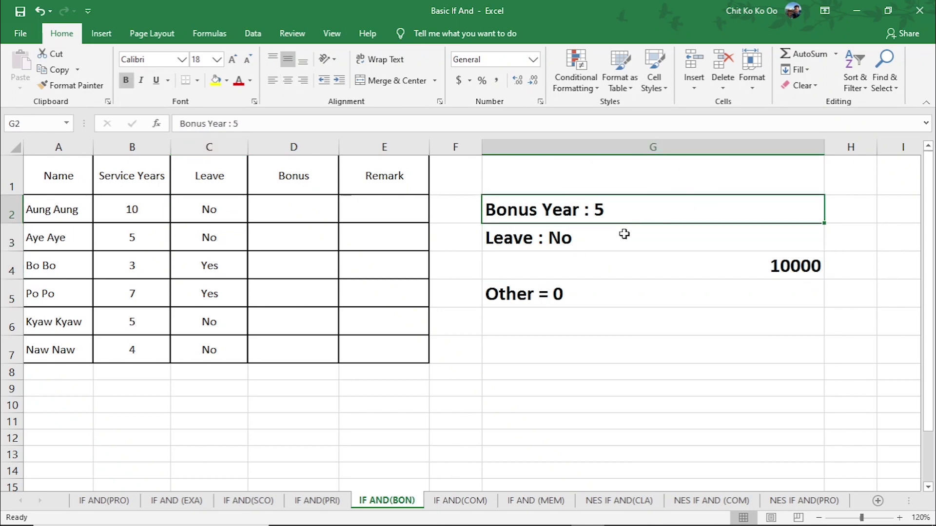
{"action": "left_click", "coordinate": [625, 234]}
{"action": "left_click", "coordinate": [786, 271]}
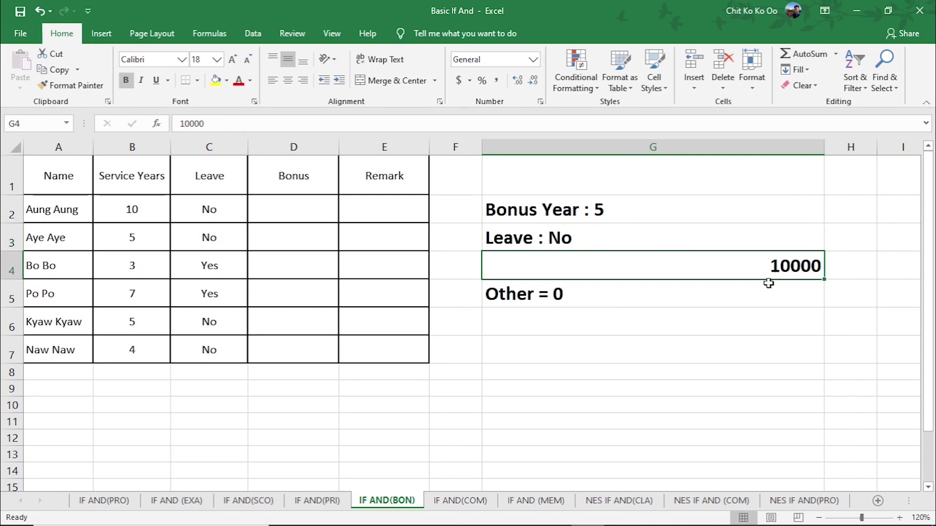
{"action": "left_click", "coordinate": [616, 299]}
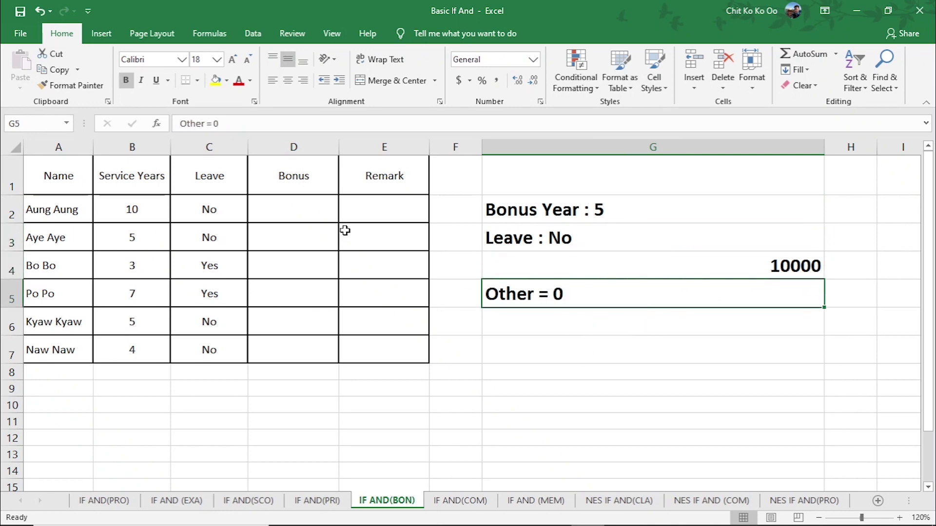
{"action": "left_click", "coordinate": [307, 204]}
Enter =IF(AND(B2>=5,C2="No"),10000,0) in D2 so the first bonus returns 10000
{"action": "type", "text": "="}
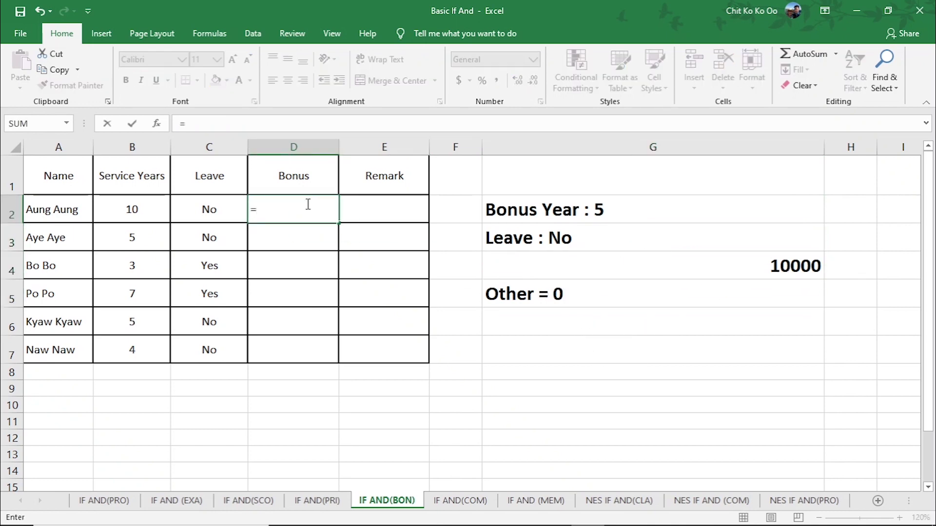
{"action": "type", "text": "if"}
{"action": "key", "text": "Tab"}
{"action": "type", "text": "an"}
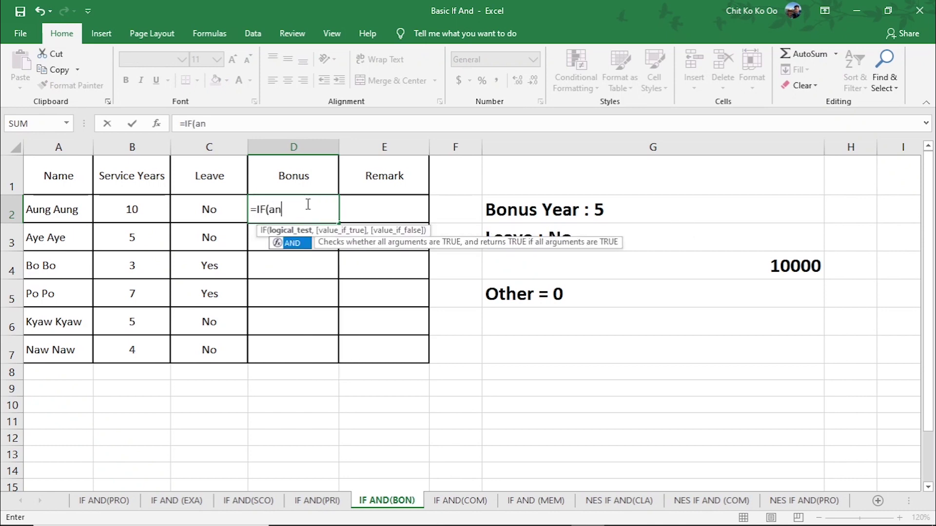
{"action": "key", "text": "Tab"}
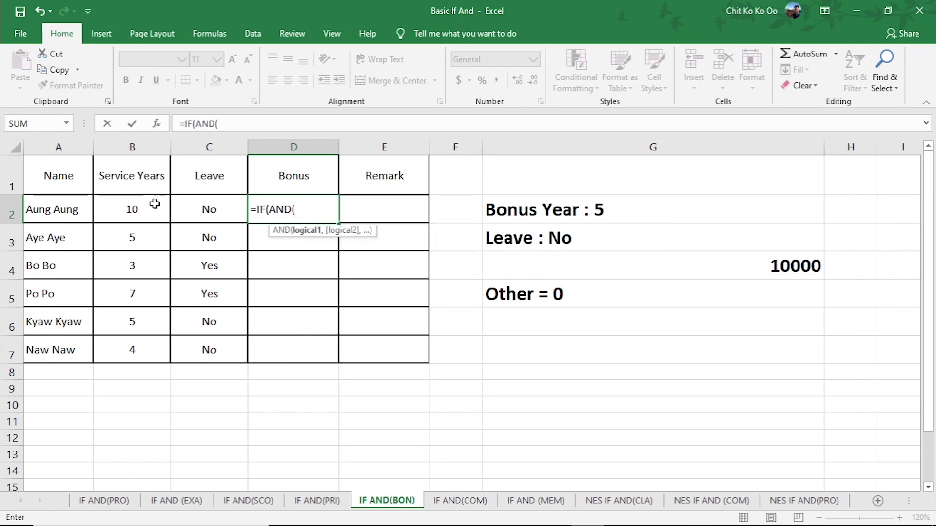
{"action": "left_click", "coordinate": [136, 209]}
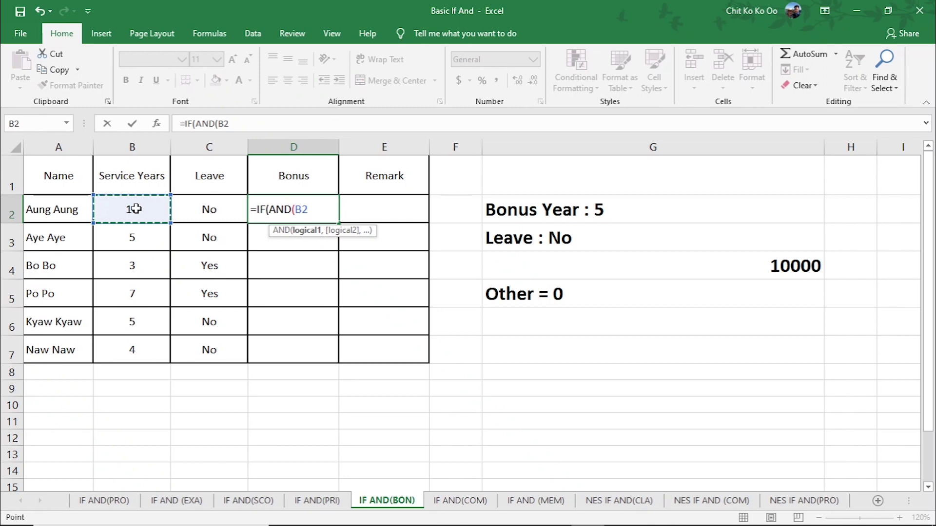
{"action": "type", "text": ">=5"}
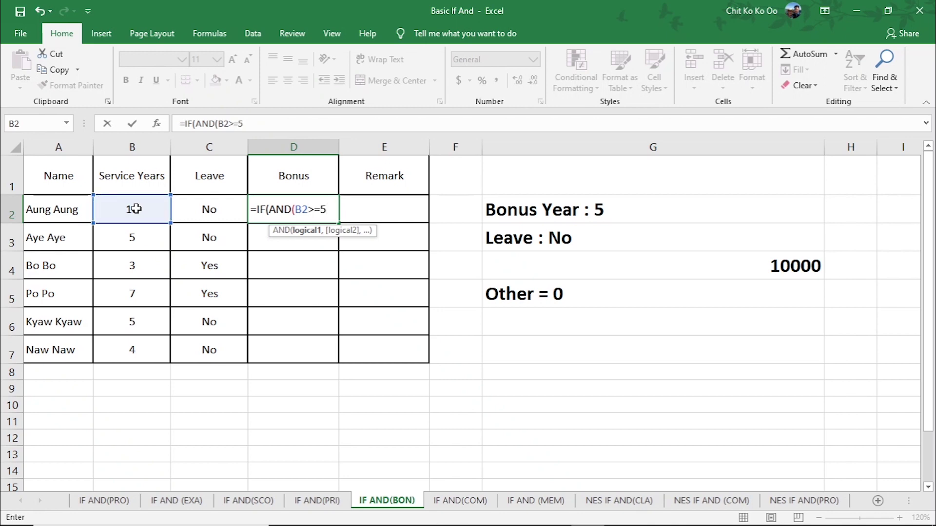
{"action": "type", "text": ","}
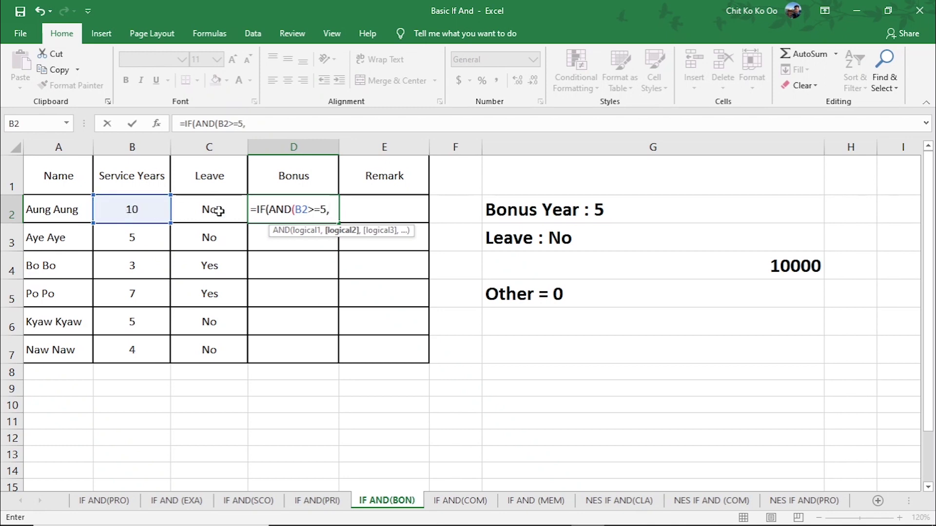
{"action": "left_click", "coordinate": [217, 210]}
{"action": "type", "text": "="}
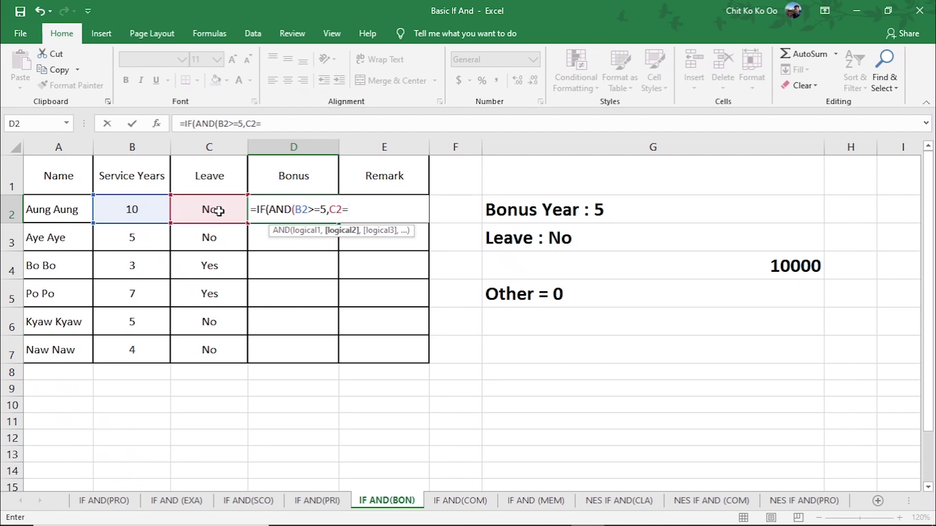
{"action": "type", "text": "\"No\""}
{"action": "type", "text": ")"}
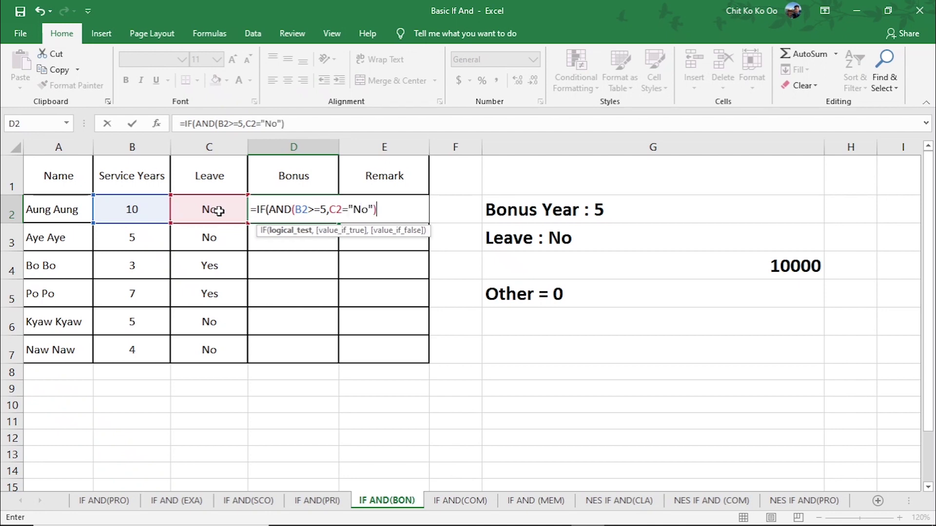
{"action": "type", "text": ","}
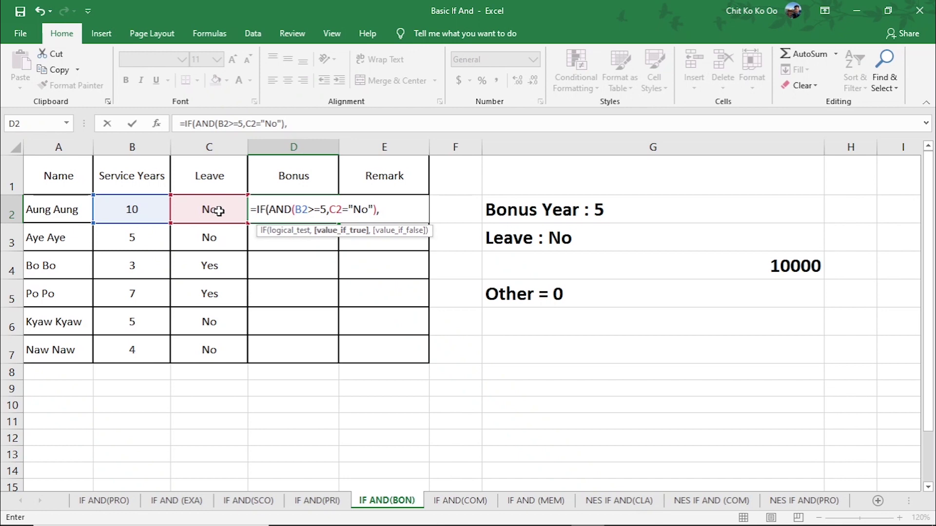
{"action": "type", "text": "10000"}
{"action": "type", "text": ",0"}
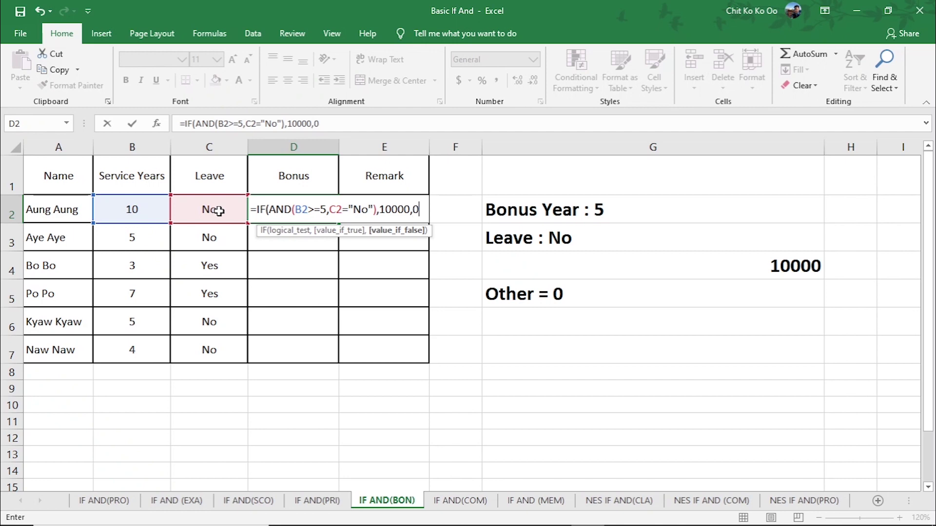
{"action": "type", "text": ")"}
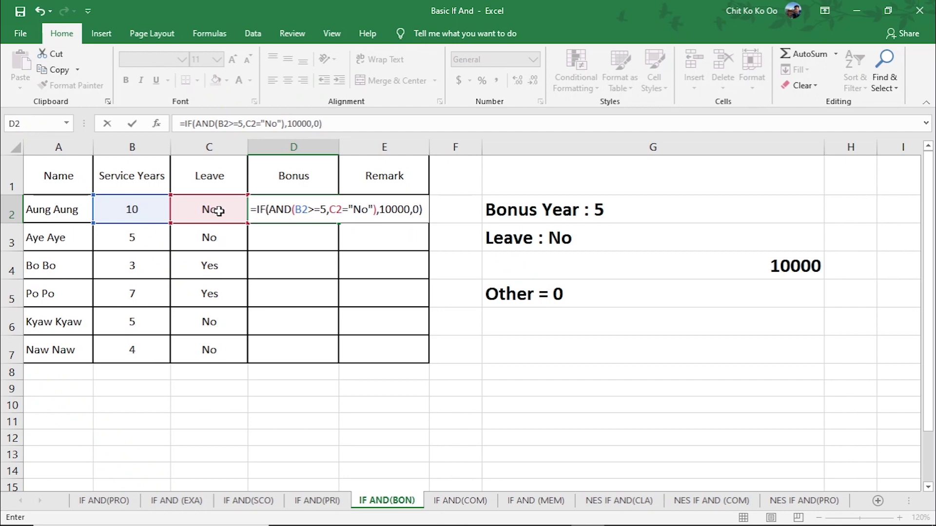
{"action": "key", "text": "Return"}
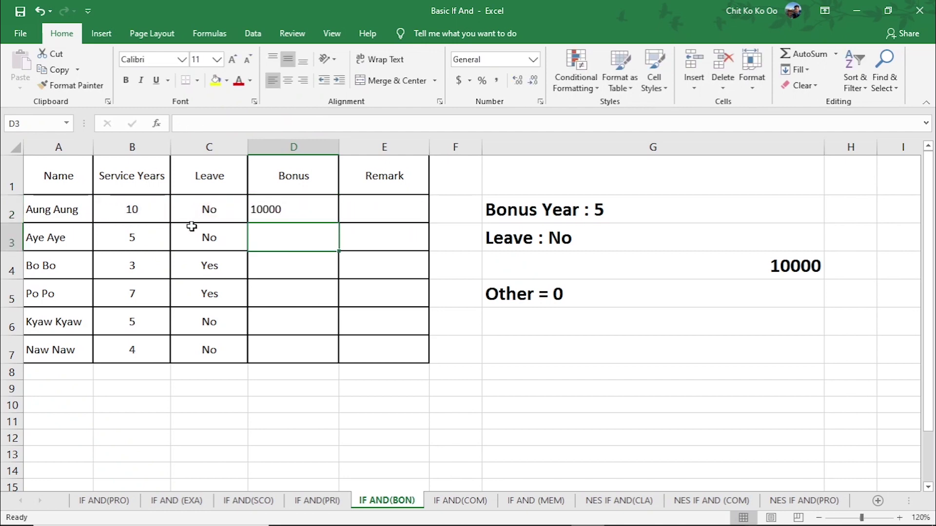
{"action": "left_click", "coordinate": [267, 210]}
{"action": "left_click_drag", "start_coordinate": [338, 223], "coordinate": [341, 362]}
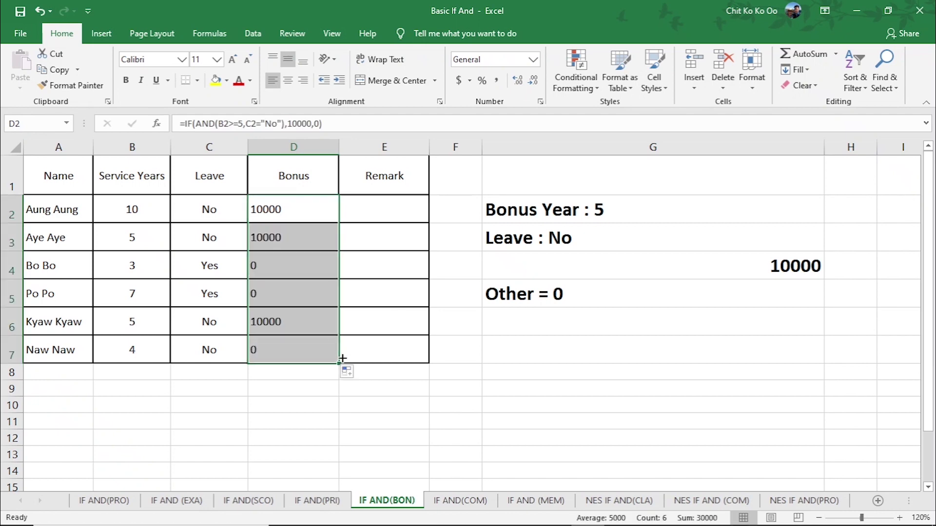
{"action": "left_click", "coordinate": [146, 262]}
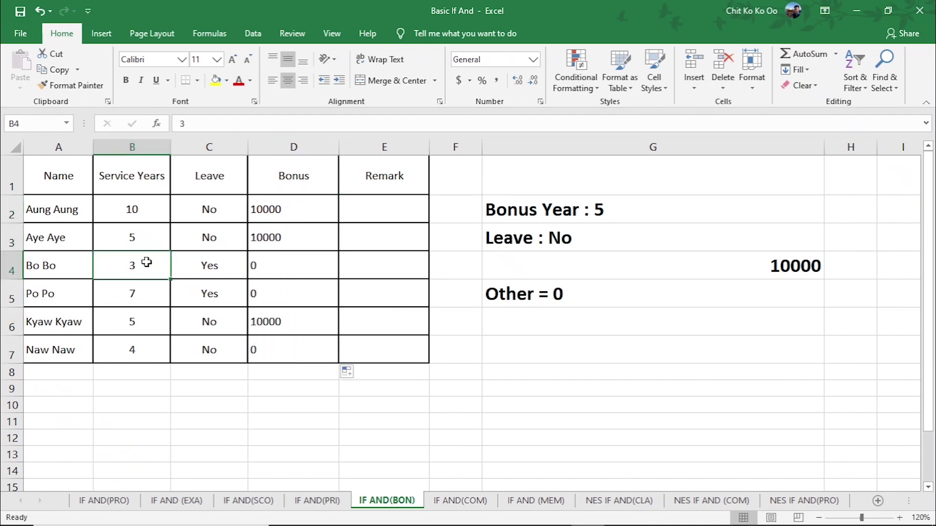
{"action": "left_click", "coordinate": [274, 266]}
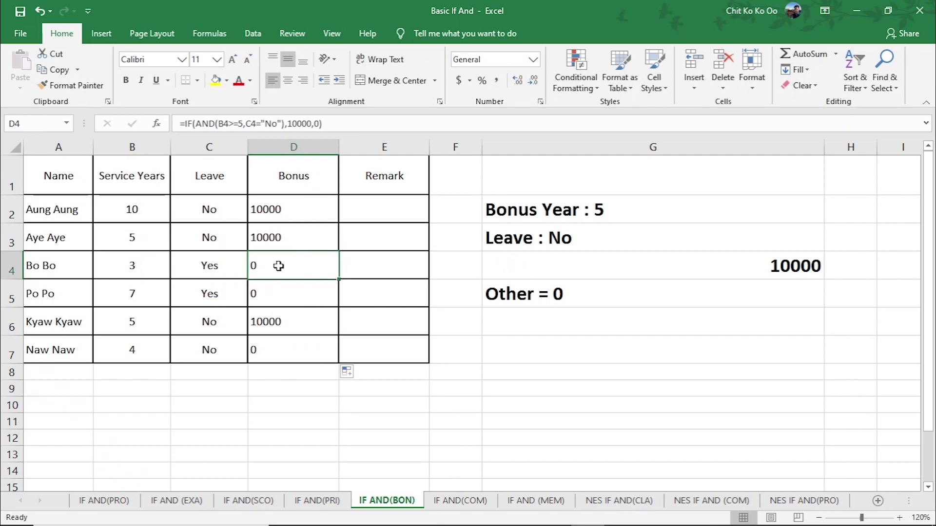
{"action": "left_click", "coordinate": [140, 327]}
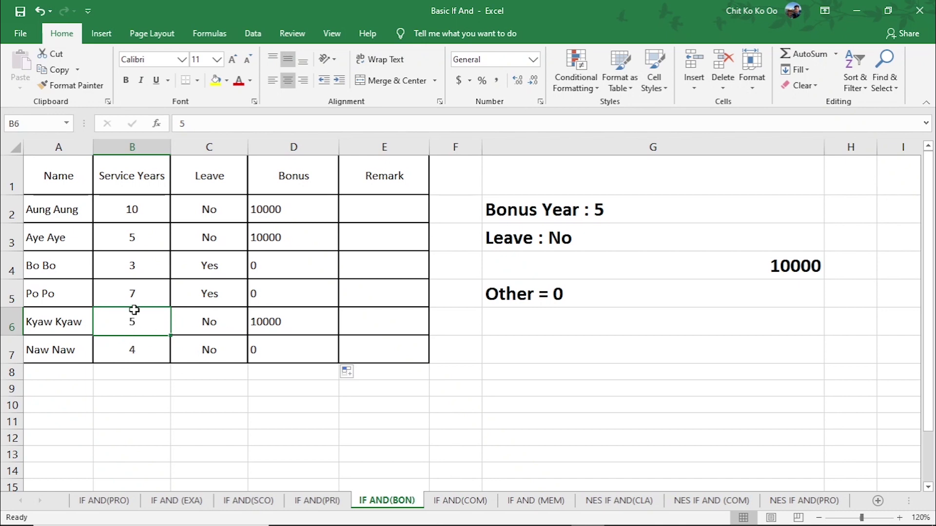
{"action": "left_click", "coordinate": [140, 214]}
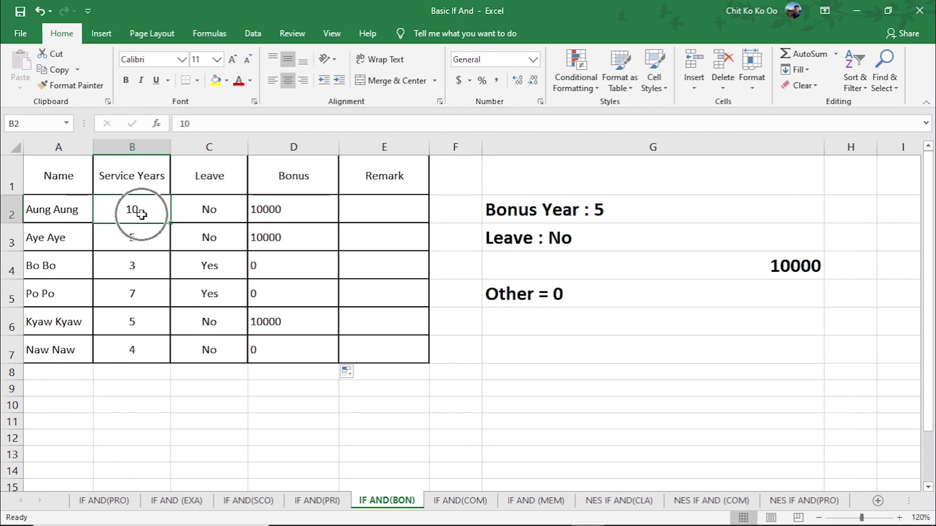
{"action": "left_click", "coordinate": [210, 209]}
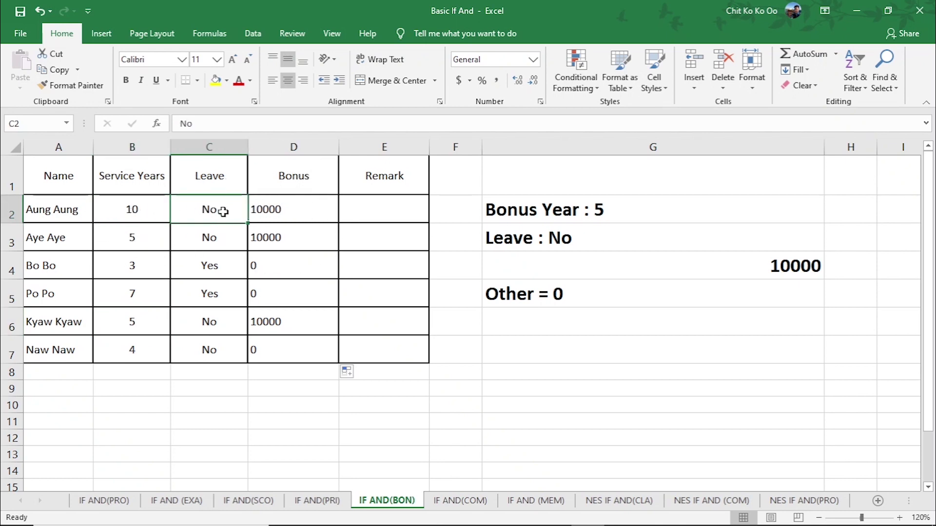
{"action": "type", "text": "Yes"}
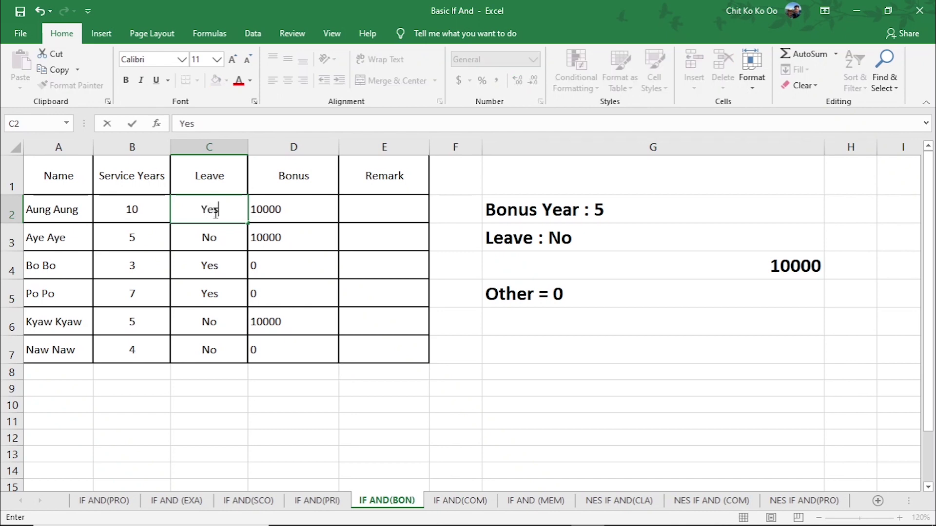
{"action": "key", "text": "Return"}
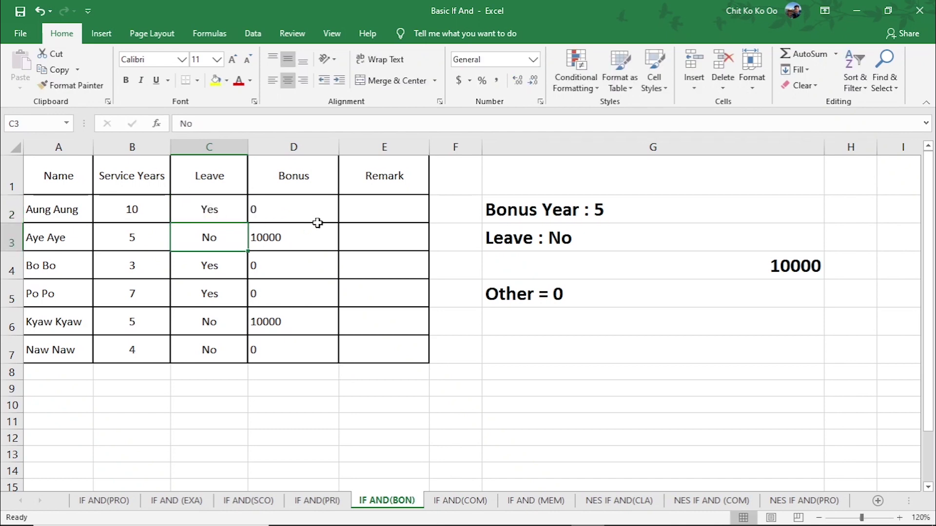
{"action": "left_click", "coordinate": [307, 213]}
{"action": "left_click", "coordinate": [230, 211]}
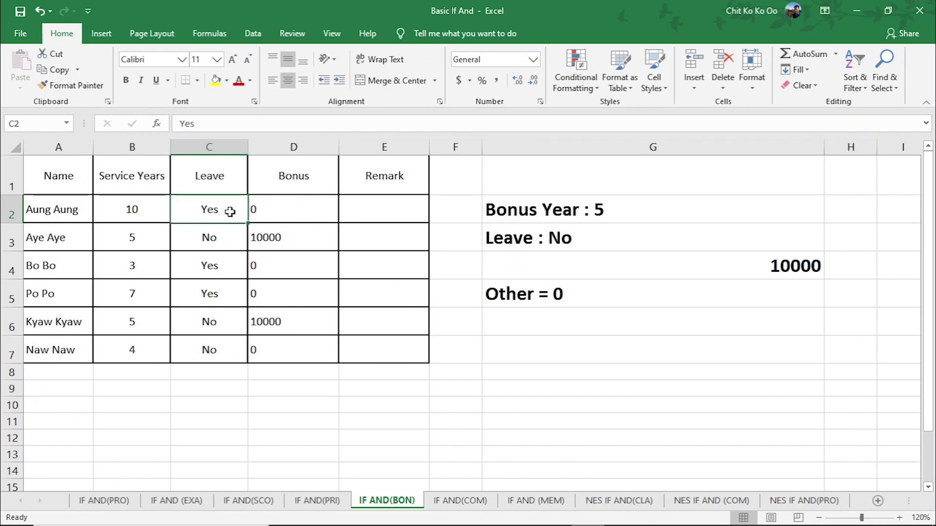
{"action": "type", "text": "No"}
{"action": "key", "text": "Return"}
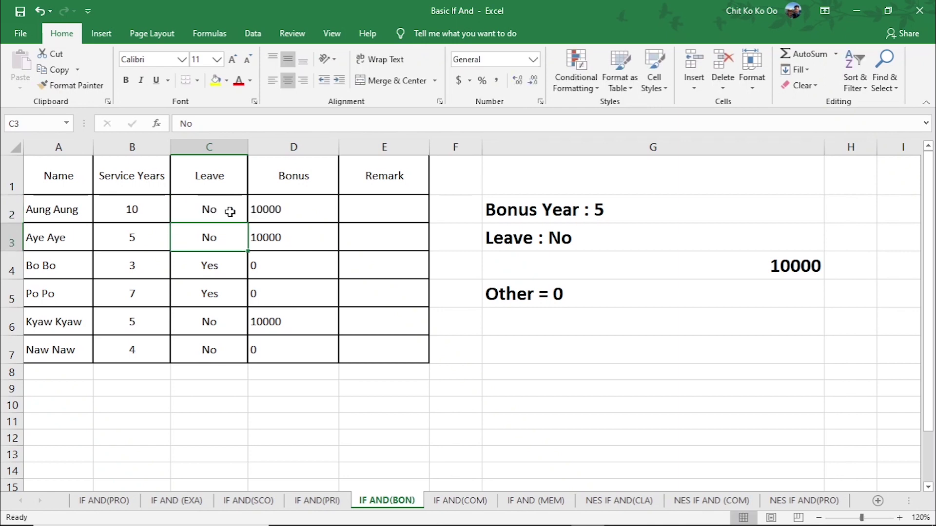
{"action": "left_click", "coordinate": [296, 215]}
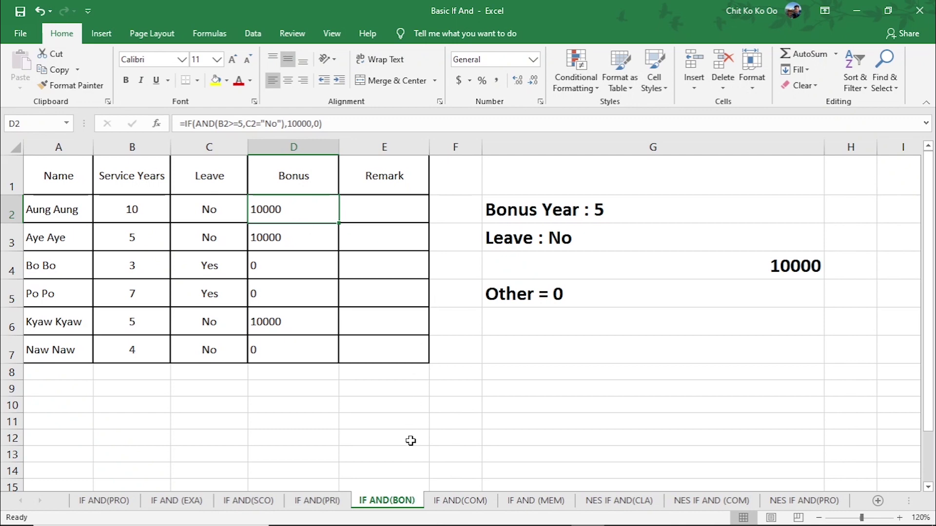
Switch to the IF AND(COM) sheet and review B6 sales, the 10000 target in B2 and C6 service years
{"action": "left_click", "coordinate": [461, 501]}
{"action": "left_click", "coordinate": [302, 353]}
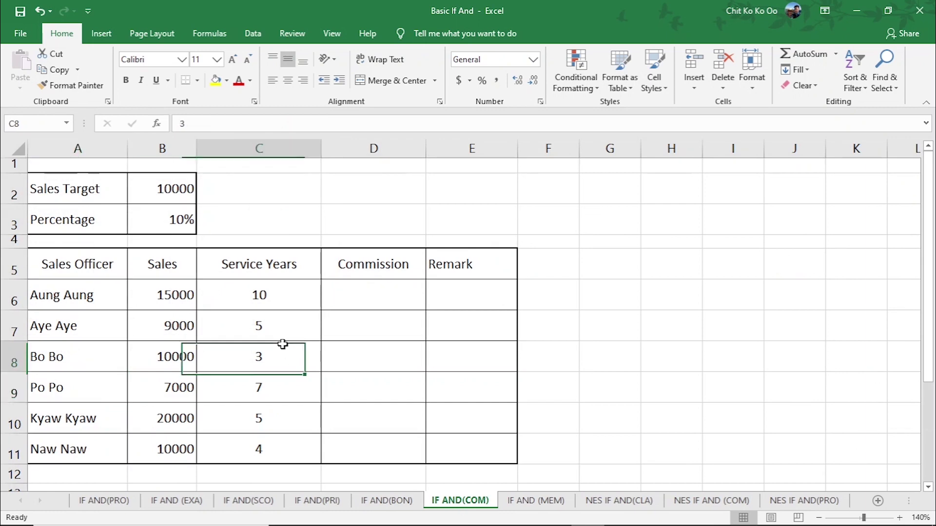
{"action": "left_click", "coordinate": [541, 334]}
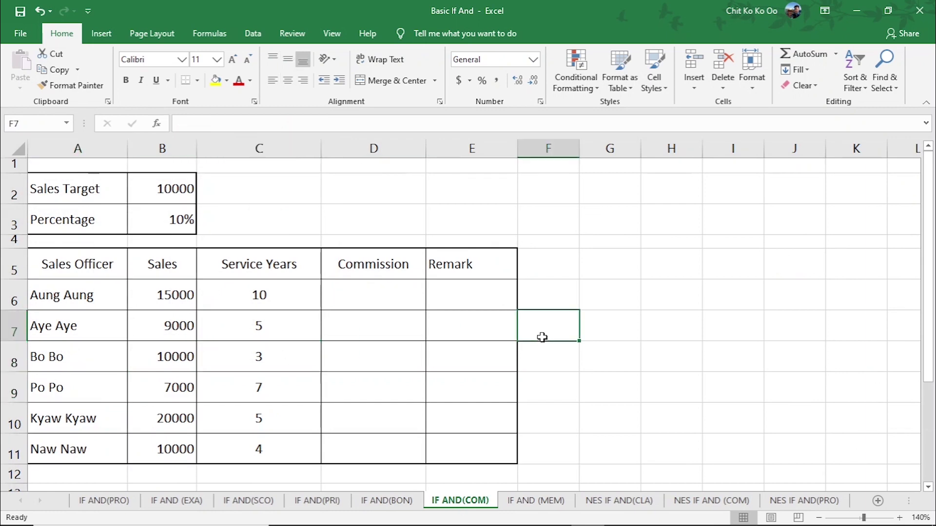
{"action": "left_click", "coordinate": [174, 295]}
{"action": "left_click", "coordinate": [173, 190]}
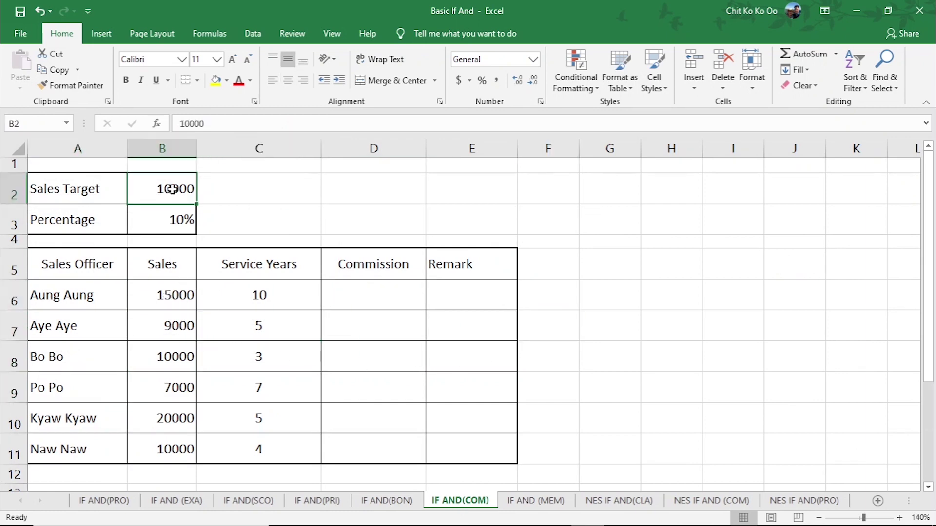
{"action": "left_click", "coordinate": [270, 300]}
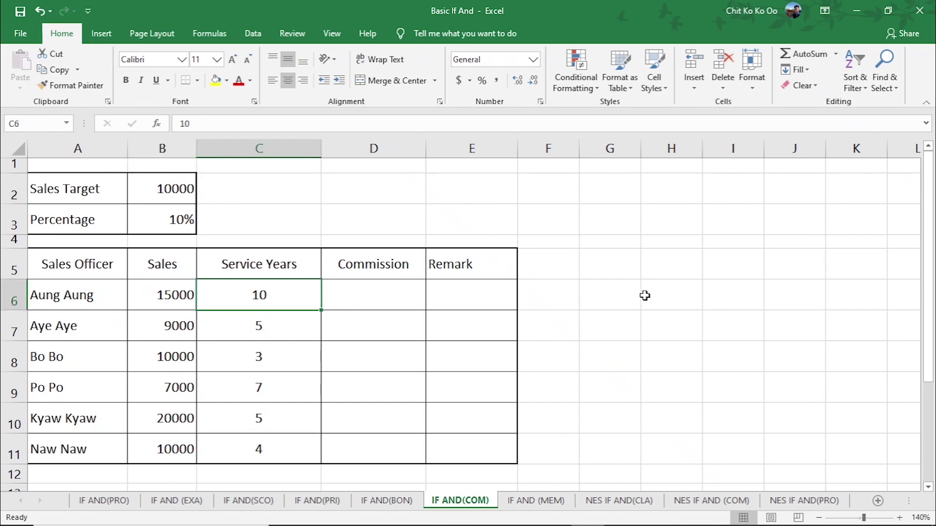
Write the note 'Sale >10000, Service >5 =10%' in I6 with 0 in I7
{"action": "left_click", "coordinate": [727, 294]}
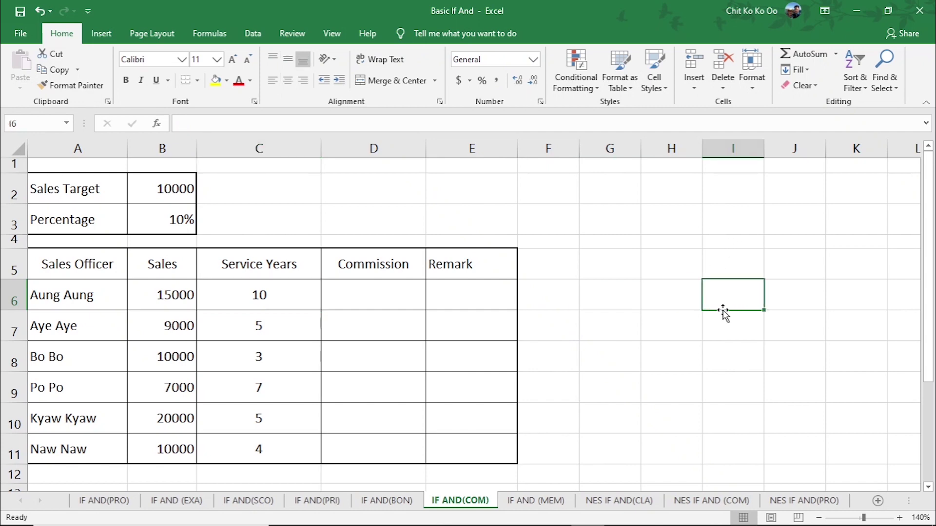
{"action": "type", "text": "Sale"}
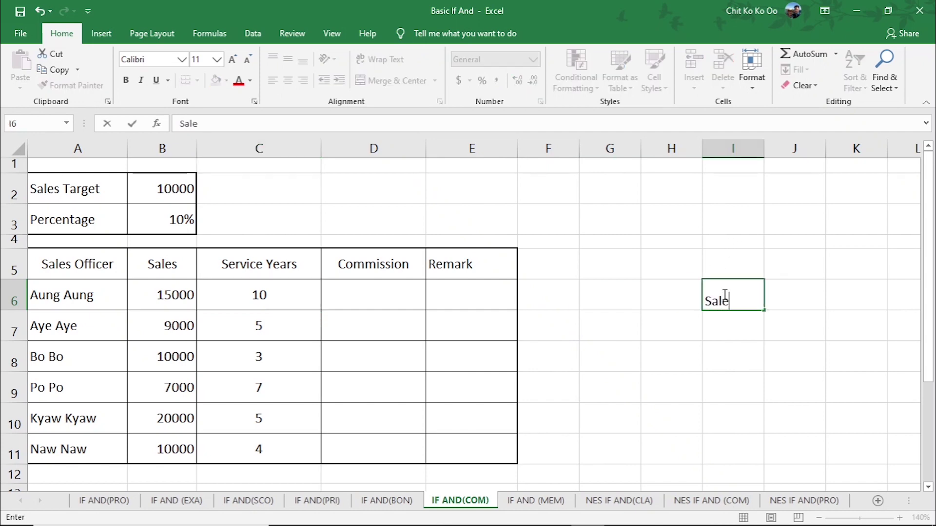
{"action": "type", "text": " >"}
{"action": "type", "text": "100"}
{"action": "type", "text": "00,"}
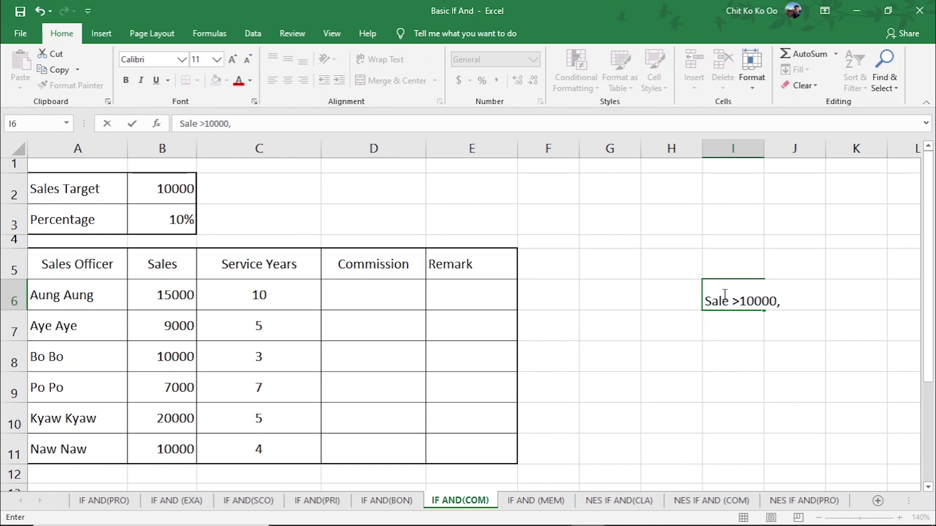
{"action": "type", "text": " Ser"}
{"action": "type", "text": "vice >5 ="}
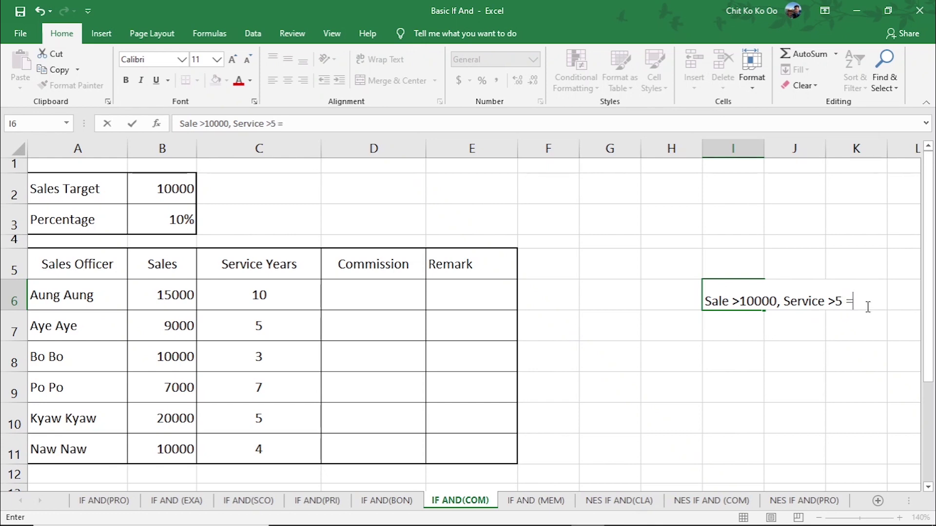
{"action": "type", "text": "10%"}
{"action": "key", "text": "Return"}
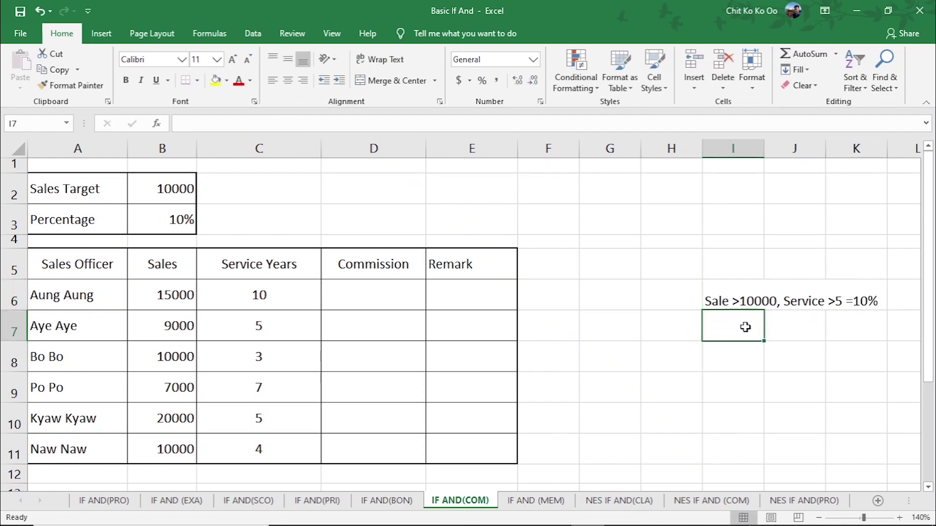
{"action": "type", "text": "0"}
{"action": "key", "text": "Return"}
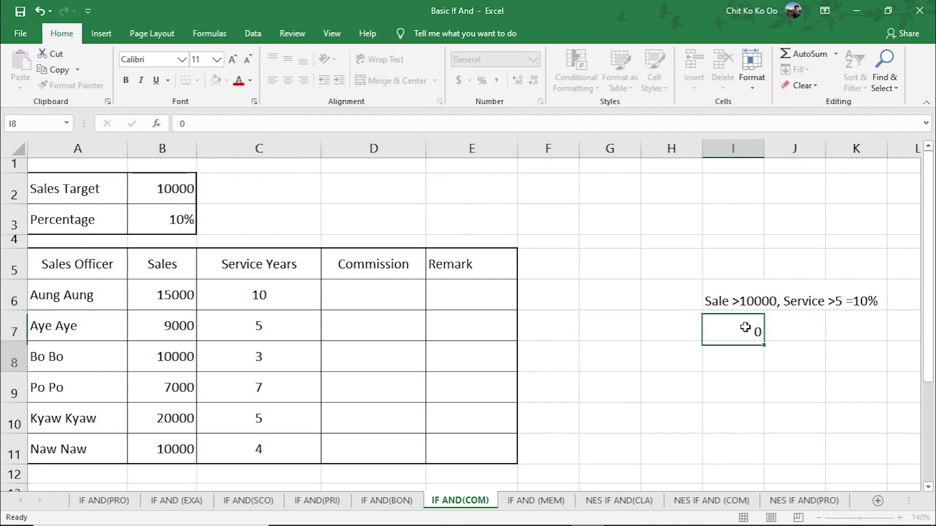
Review the first officer's service years and sales, then select D6 for the commission
{"action": "left_click", "coordinate": [625, 353]}
{"action": "left_click", "coordinate": [262, 291]}
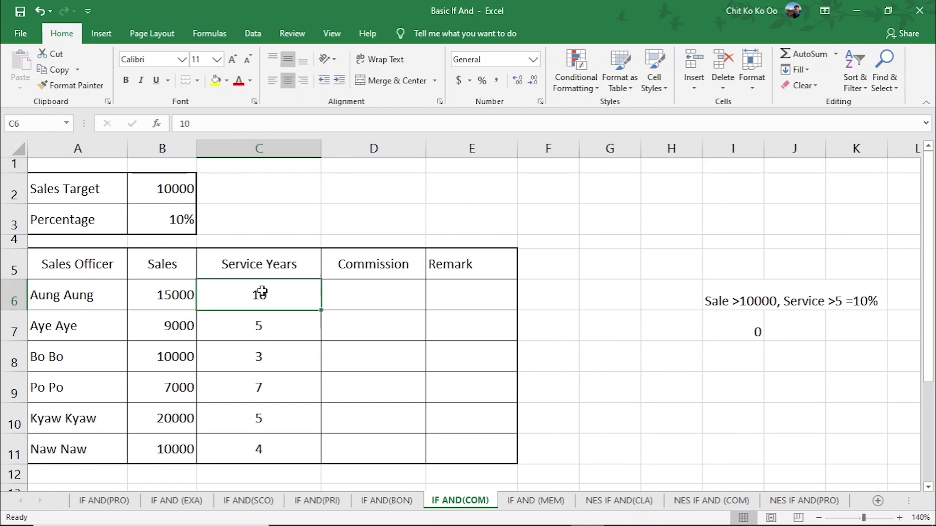
{"action": "left_click", "coordinate": [170, 293]}
{"action": "left_click", "coordinate": [371, 293]}
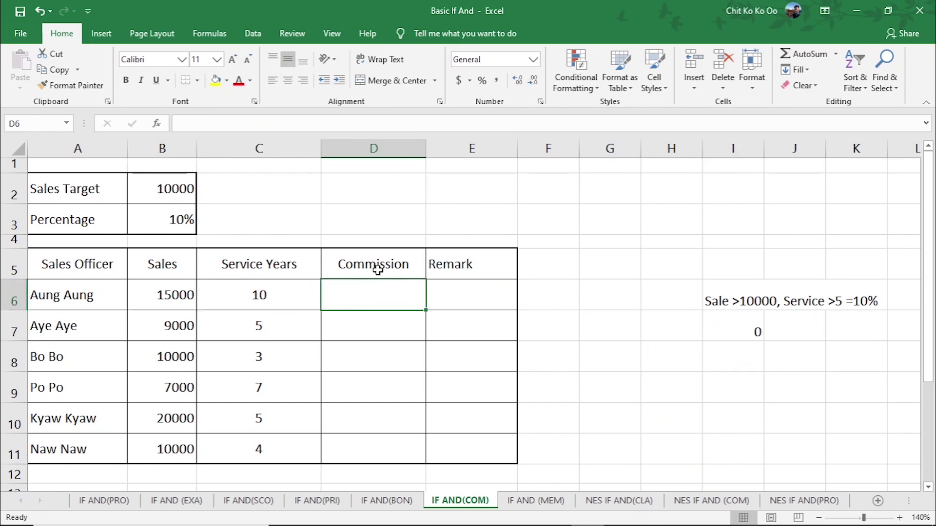
In D6, begin a formula with IF wrapping an AND function
{"action": "double_click", "coordinate": [378, 304]}
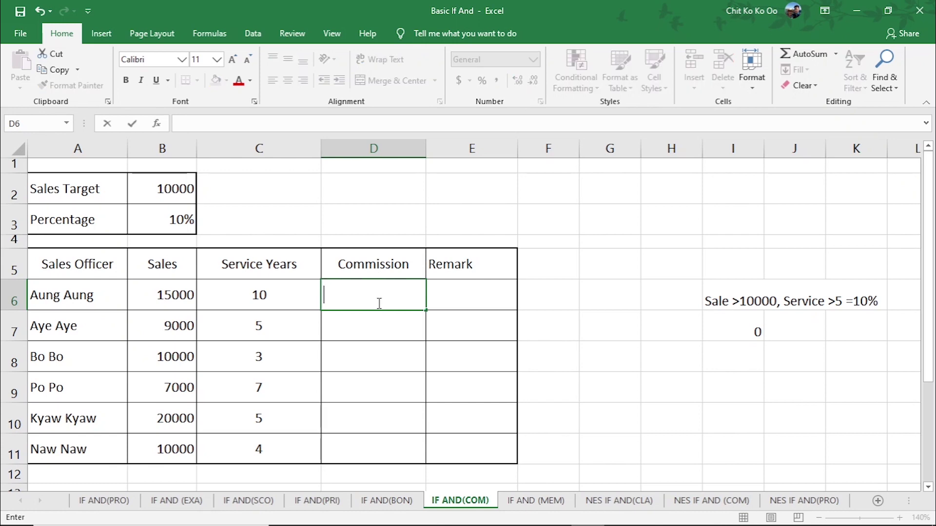
{"action": "type", "text": "="}
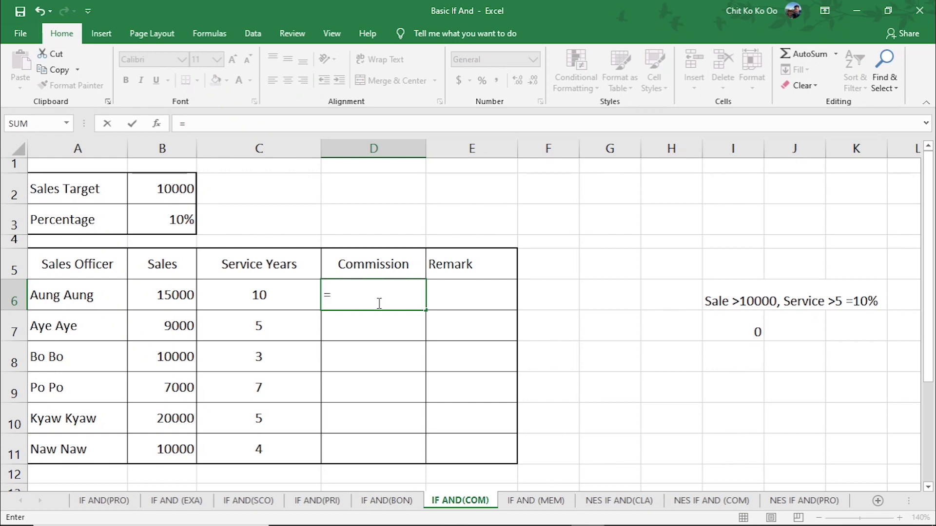
{"action": "type", "text": "if"}
{"action": "key", "text": "Tab"}
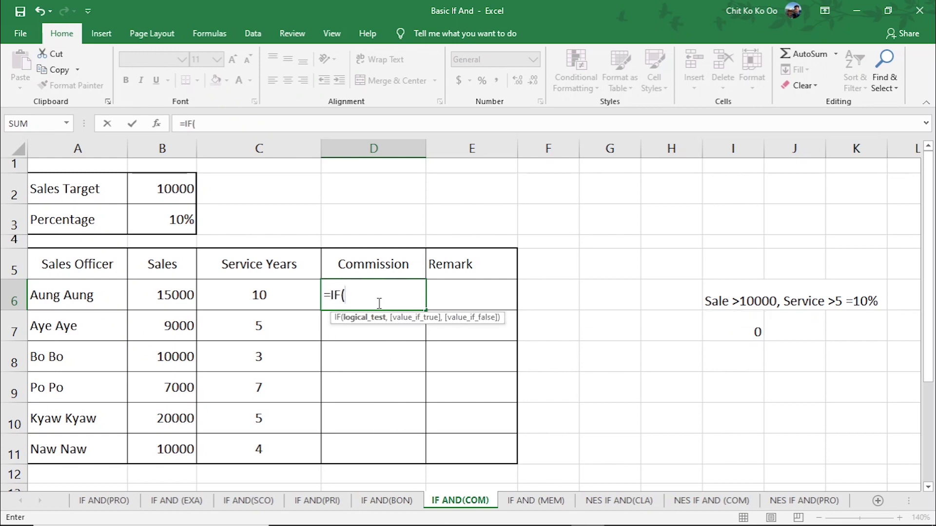
{"action": "type", "text": "and"}
{"action": "key", "text": "Tab"}
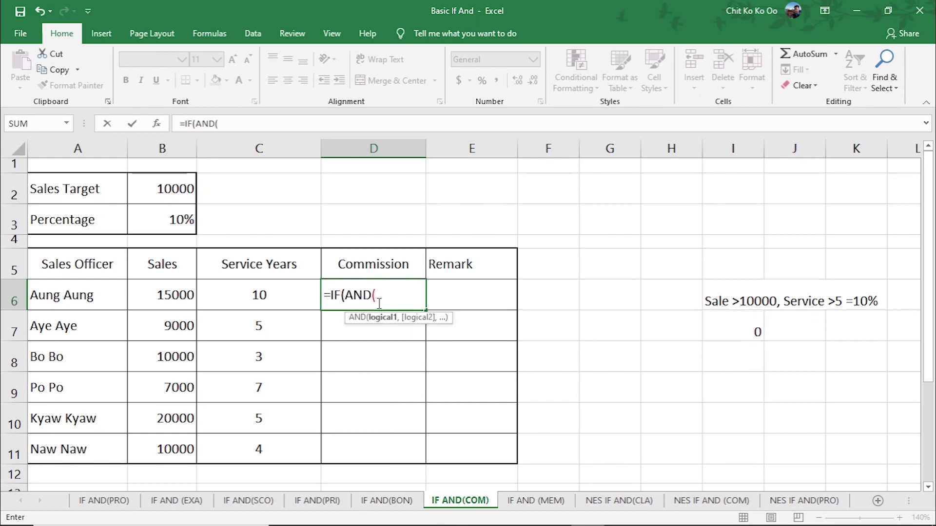
Add the AND conditions B6>=$B$2 and C6>=5, with B2 locked absolute
{"action": "left_click", "coordinate": [176, 293]}
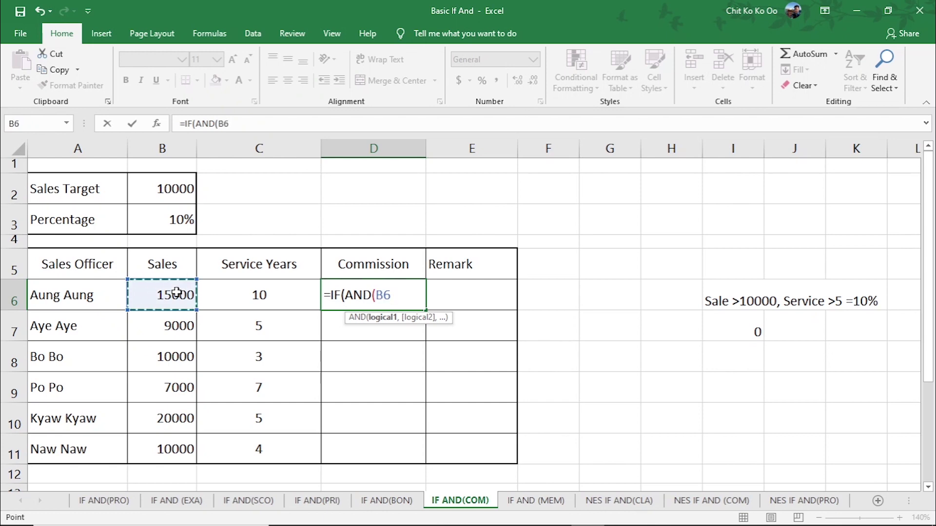
{"action": "type", "text": ">="}
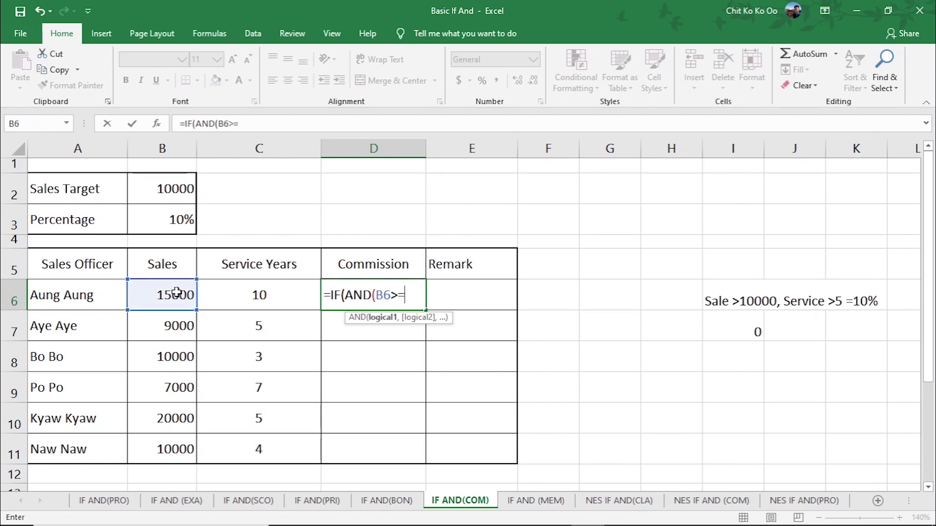
{"action": "left_click", "coordinate": [170, 191]}
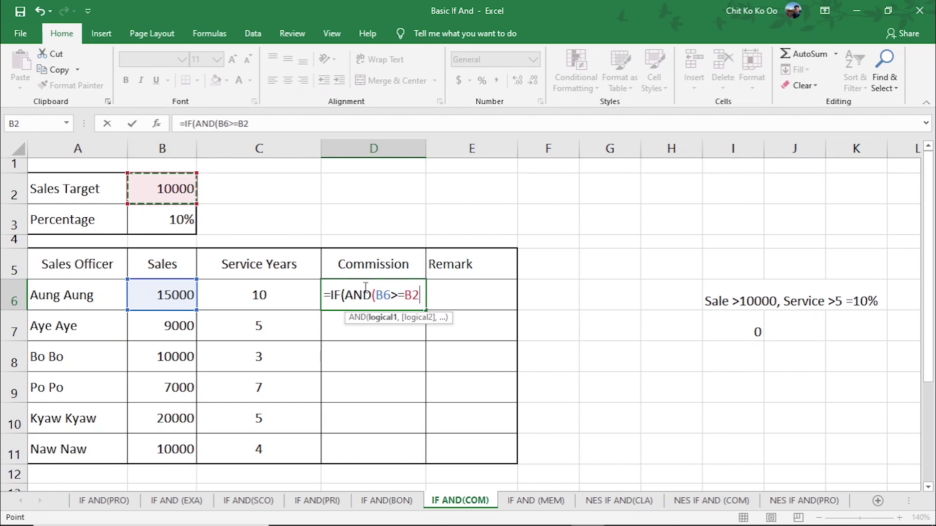
{"action": "key", "text": "F4"}
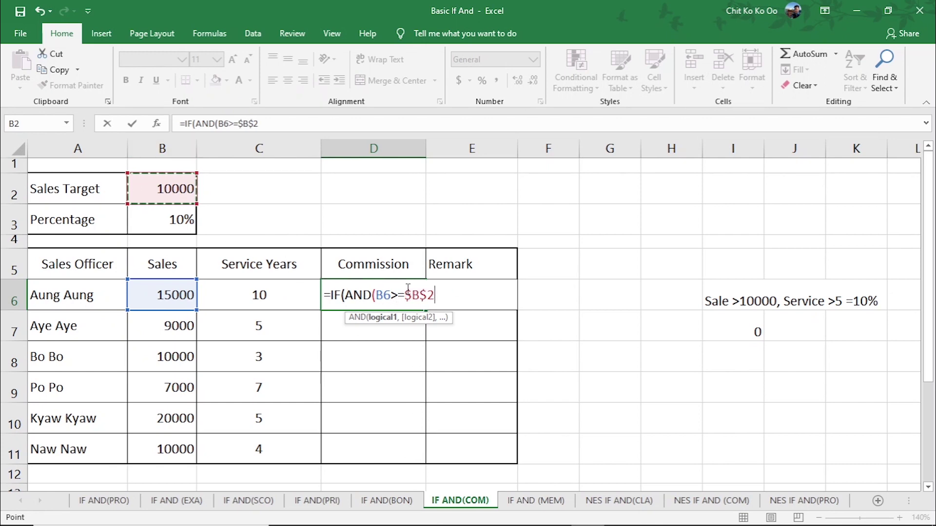
{"action": "type", "text": ","}
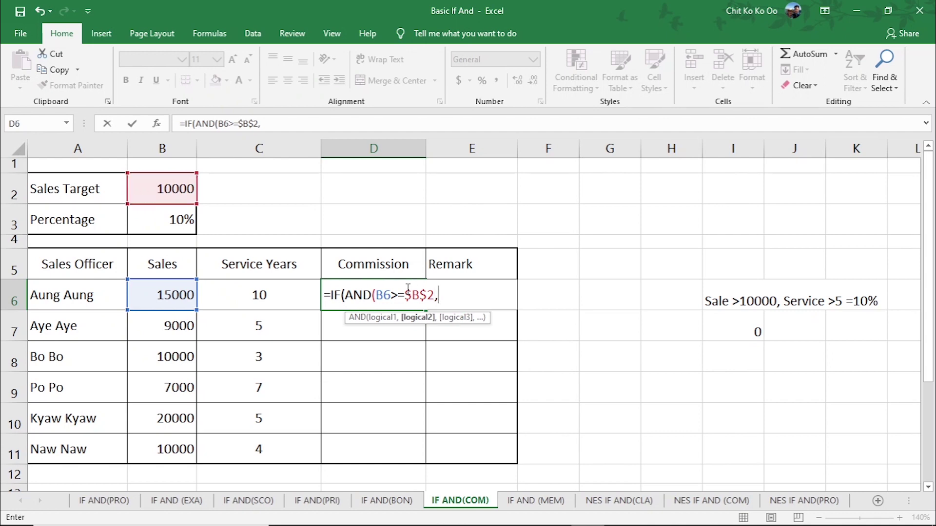
{"action": "left_click", "coordinate": [272, 295]}
{"action": "type", "text": ">=5"}
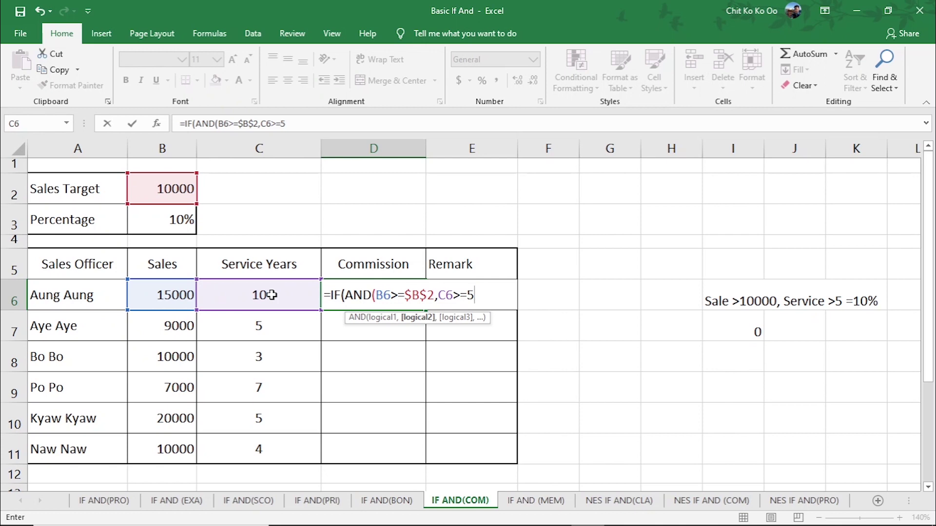
{"action": "type", "text": "),"}
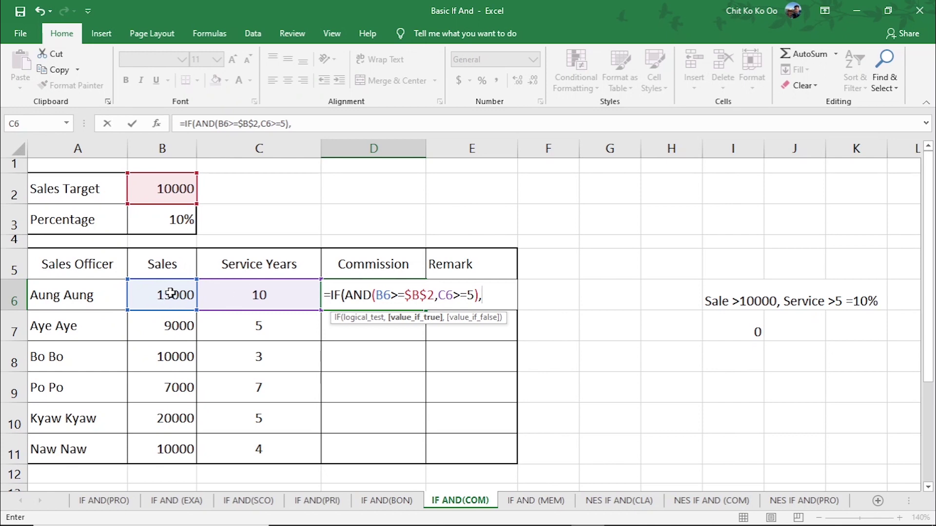
Complete D6's true branch as B6*$B$3 with 0 otherwise, fixing the B3 percentage reference
{"action": "left_click", "coordinate": [172, 295]}
{"action": "type", "text": "*"}
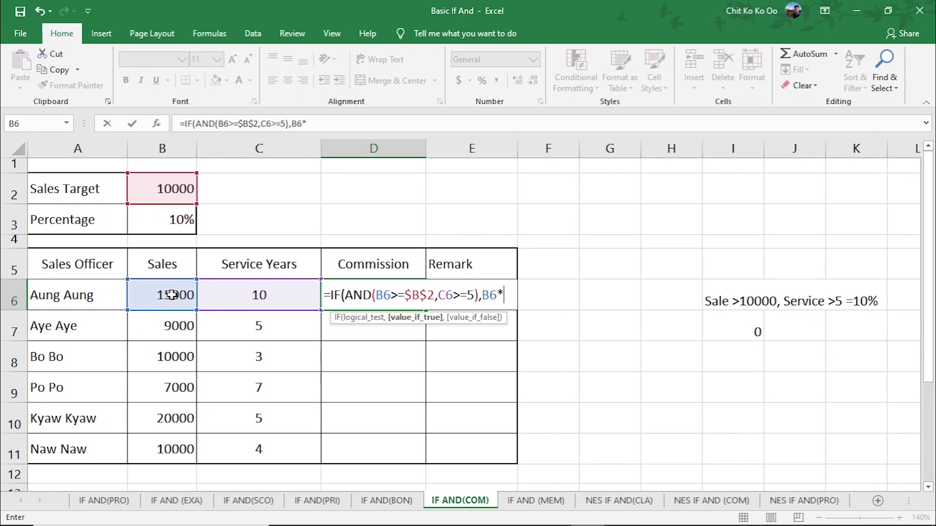
{"action": "type", "text": "10"}
{"action": "key", "text": "BackSpace"}
{"action": "key", "text": "BackSpace"}
{"action": "left_click", "coordinate": [177, 219]}
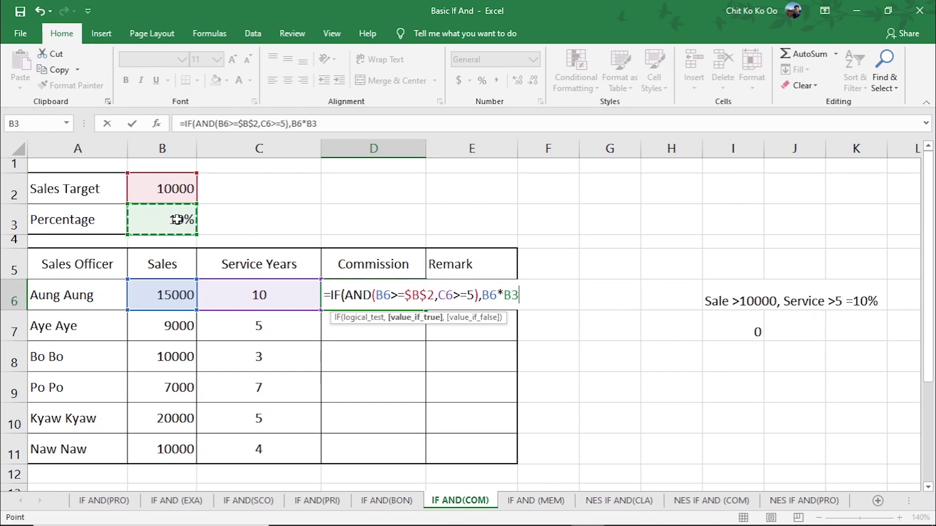
{"action": "key", "text": "F4"}
{"action": "type", "text": "$B$3,0"}
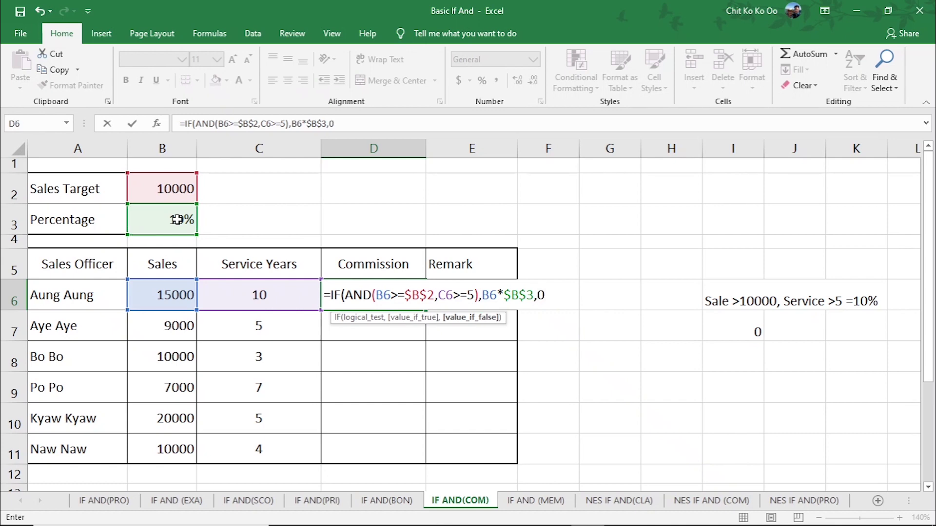
{"action": "type", "text": ")"}
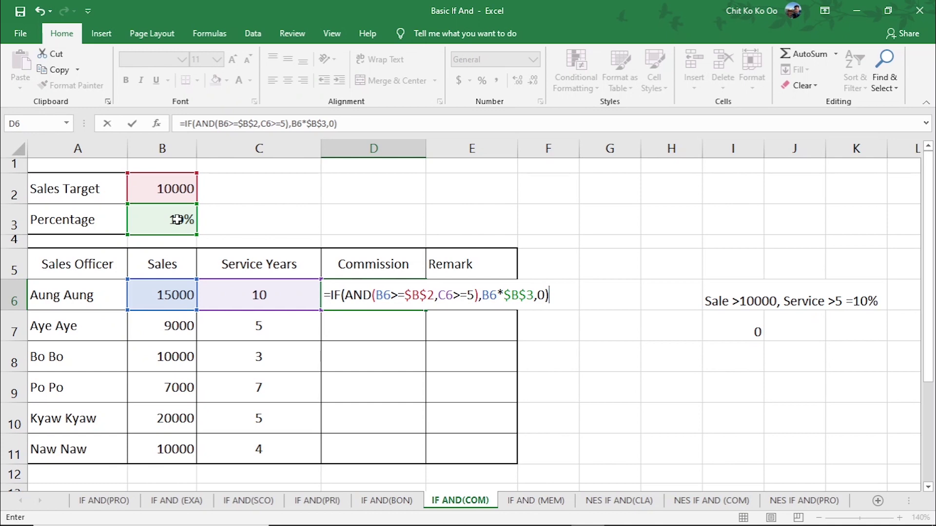
Commit the commission formula in D6 and fill it down to D11
{"action": "key", "text": "Return"}
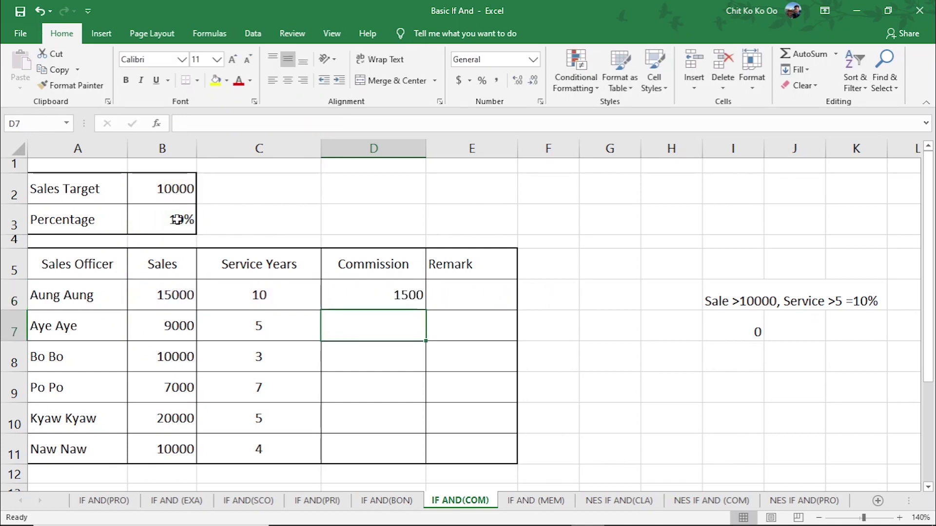
{"action": "left_click", "coordinate": [359, 304]}
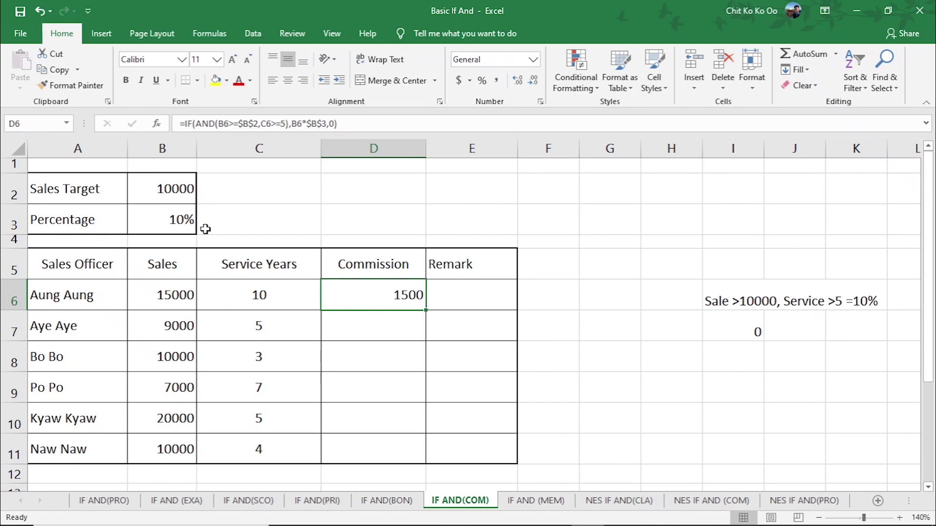
{"action": "left_click_drag", "start_coordinate": [427, 311], "coordinate": [422, 460]}
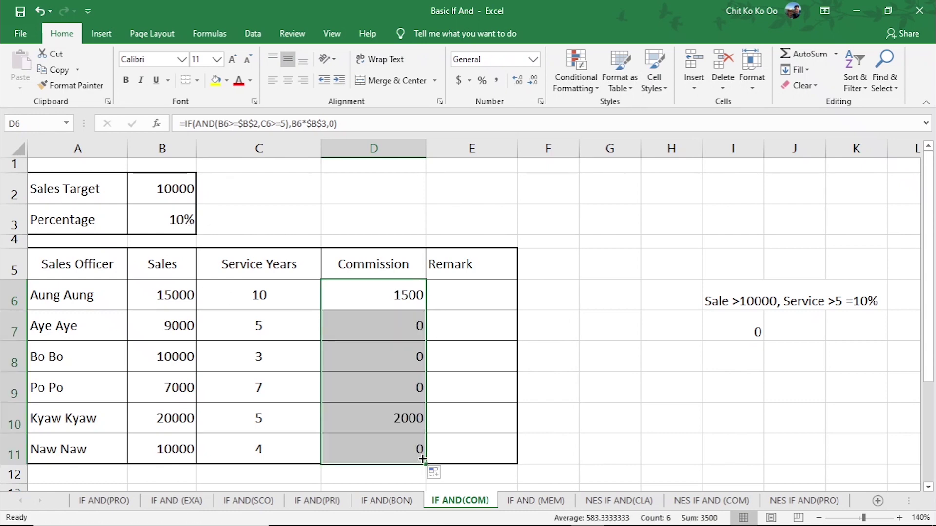
Check the filled commissions against the second and third rows' sales and service years
{"action": "left_click", "coordinate": [171, 323]}
{"action": "left_click", "coordinate": [257, 326]}
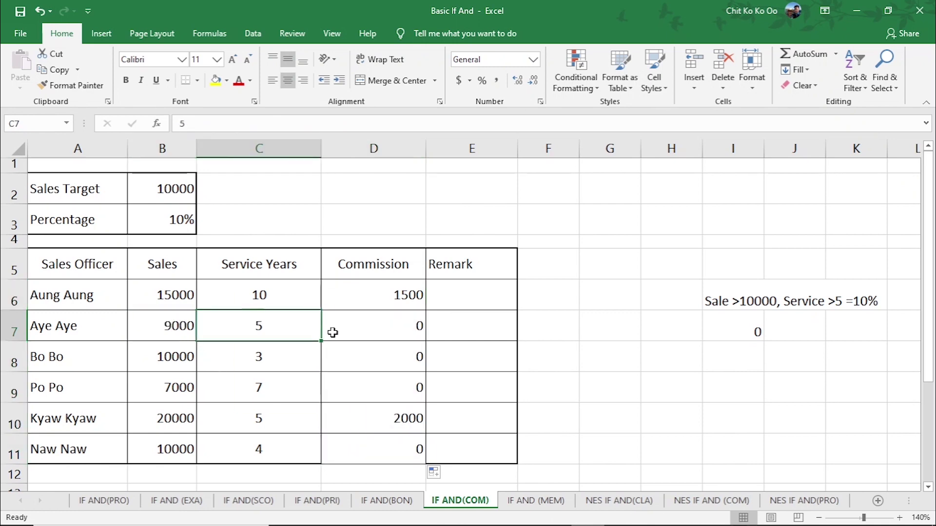
{"action": "left_click", "coordinate": [401, 336]}
{"action": "left_click", "coordinate": [183, 333]}
{"action": "left_click", "coordinate": [173, 328]}
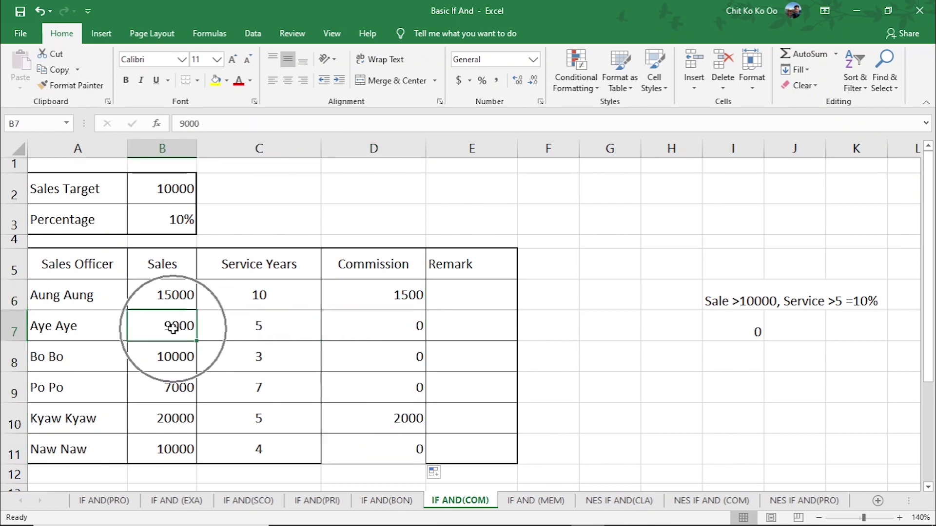
{"action": "left_click", "coordinate": [276, 357]}
{"action": "left_click", "coordinate": [172, 361]}
{"action": "left_click", "coordinate": [275, 360]}
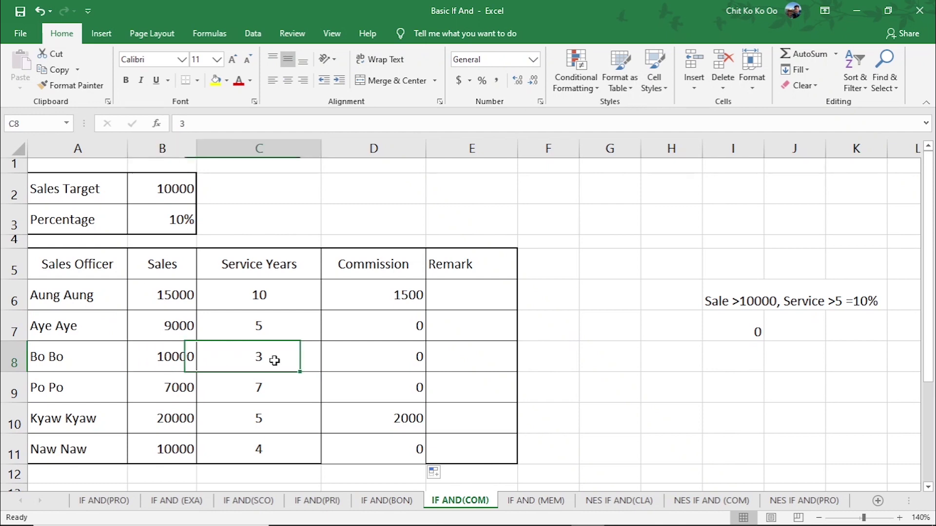
{"action": "left_click", "coordinate": [384, 359]}
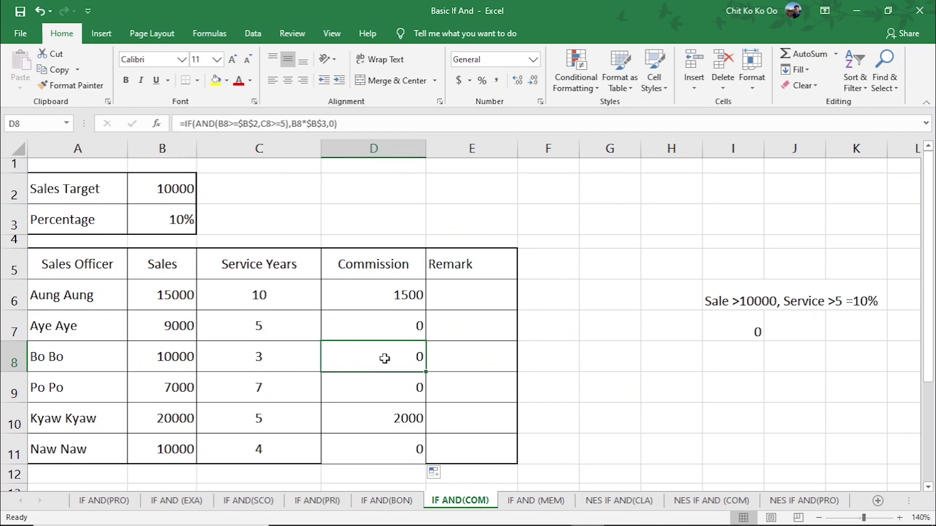
Test the formula by changing C6's service years to 4, then 7, so D6 shows 1500
{"action": "left_click", "coordinate": [187, 307]}
{"action": "left_click", "coordinate": [264, 299]}
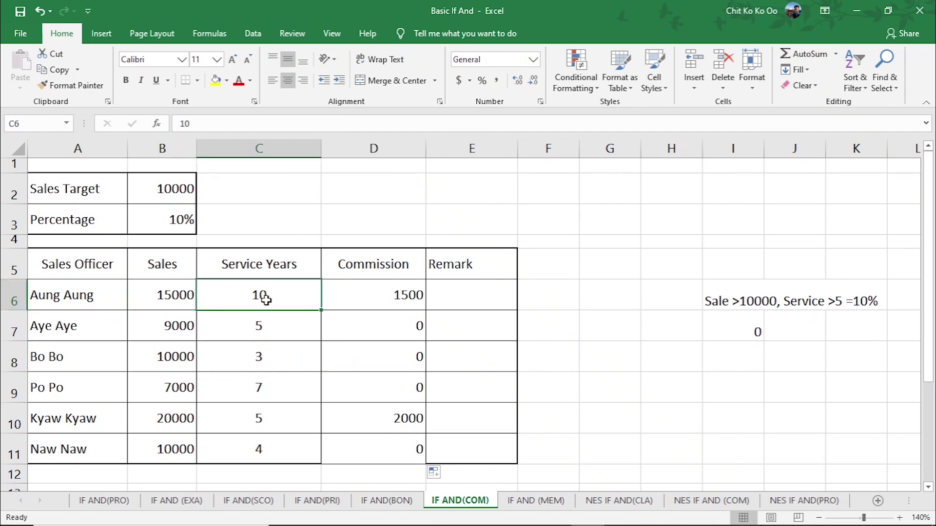
{"action": "type", "text": "4"}
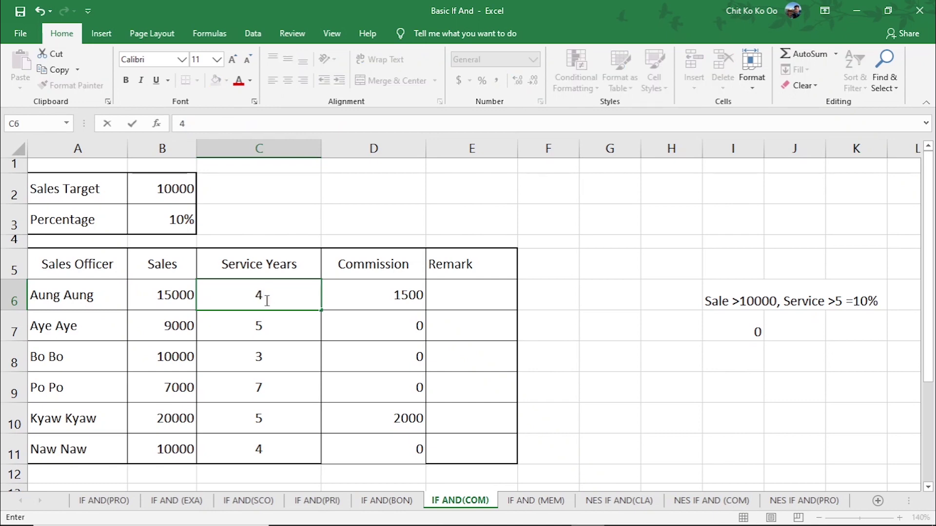
{"action": "key", "text": "Return"}
{"action": "left_click", "coordinate": [403, 305]}
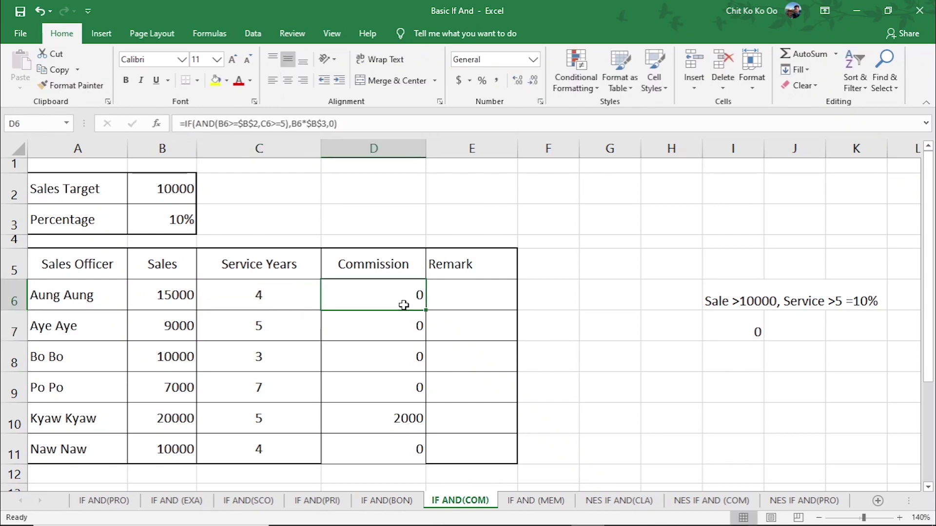
{"action": "left_click", "coordinate": [261, 298]}
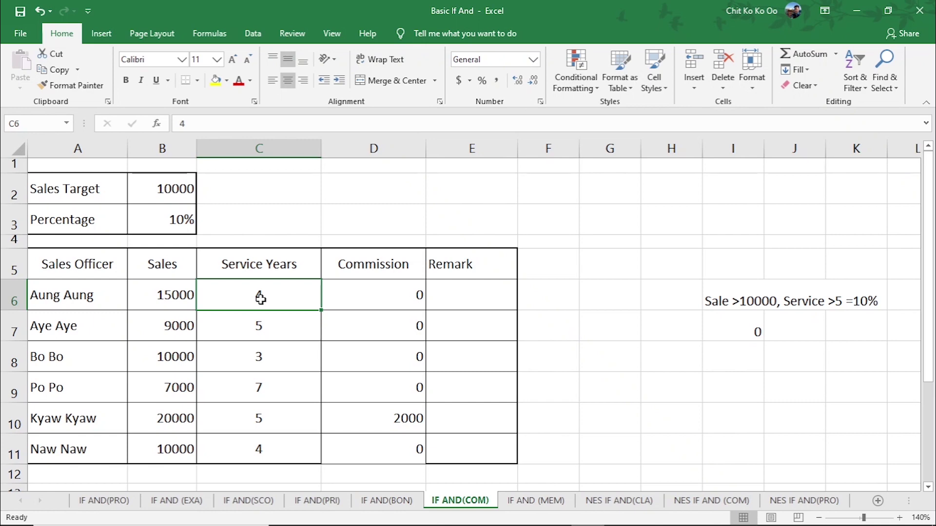
{"action": "type", "text": "7"}
{"action": "key", "text": "Return"}
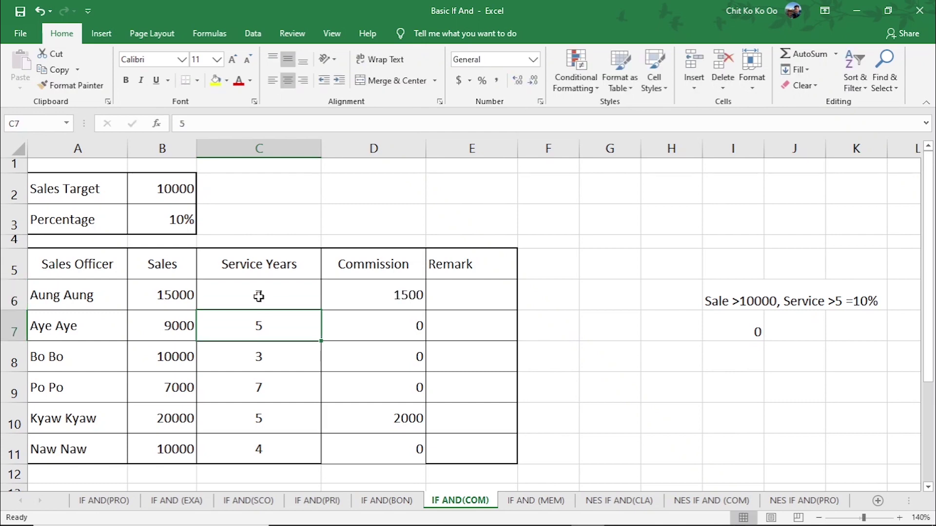
{"action": "left_click", "coordinate": [536, 313]}
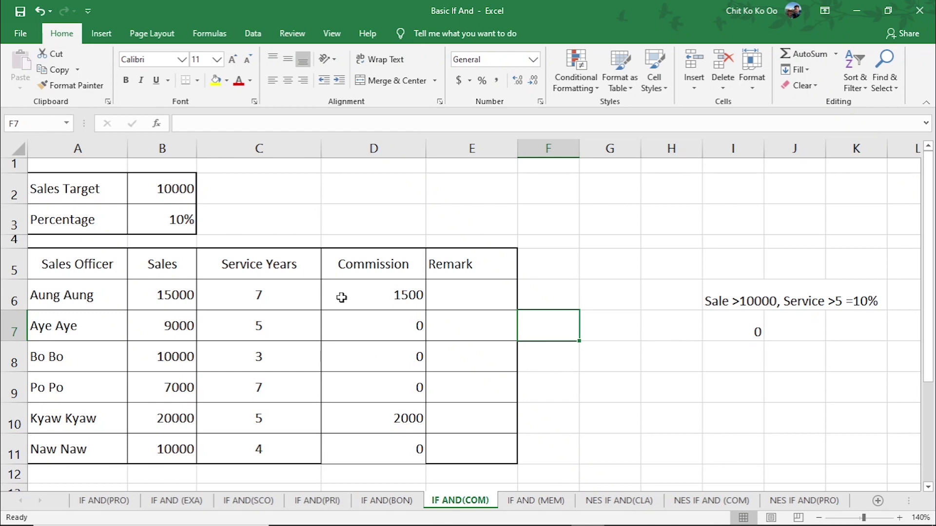
Switch to the IF AND (MEM) sheet and look over the Min Qty, Customer Group and customer names
{"action": "left_click", "coordinate": [540, 502]}
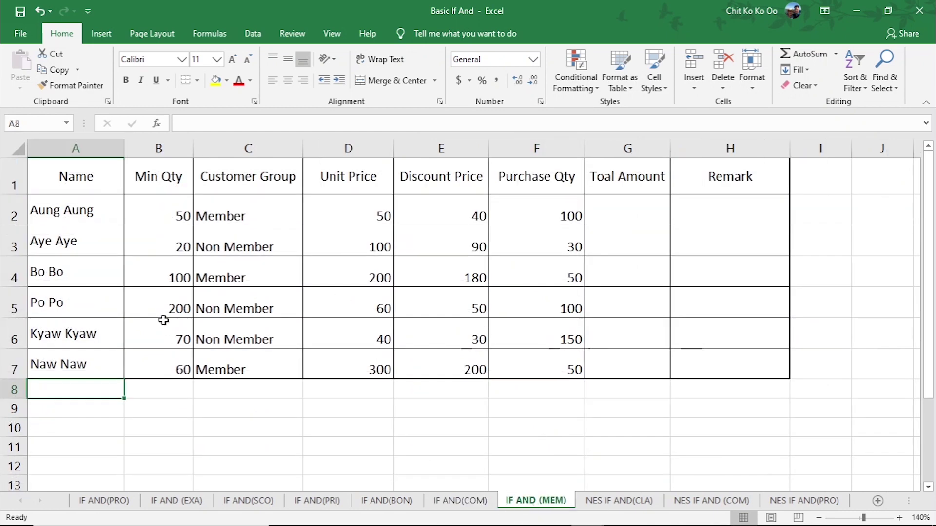
{"action": "left_click", "coordinate": [282, 284]}
{"action": "left_click", "coordinate": [250, 215]}
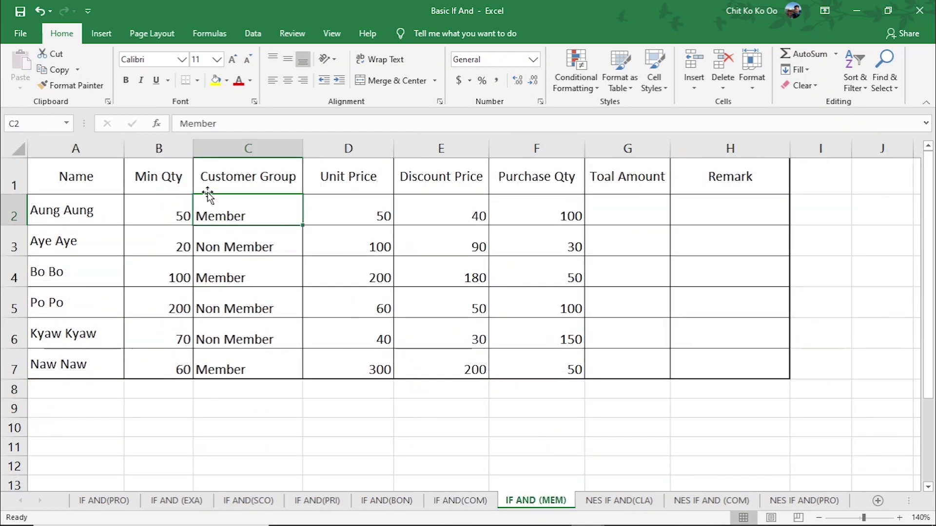
{"action": "left_click", "coordinate": [161, 176]}
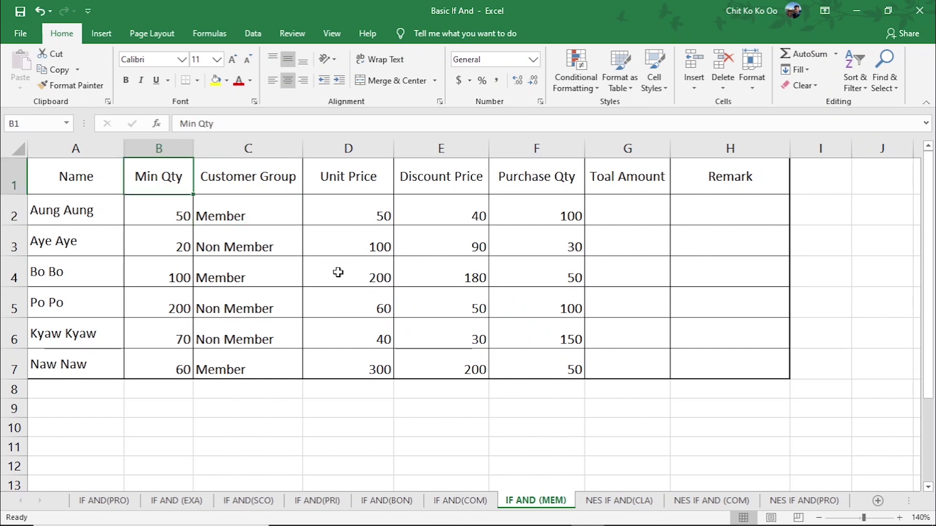
{"action": "left_click_drag", "start_coordinate": [86, 214], "coordinate": [86, 362]}
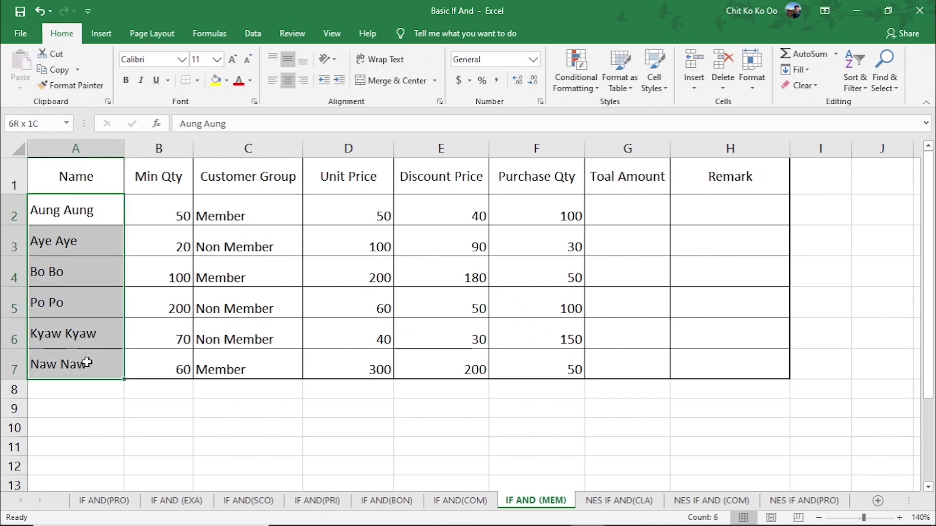
{"action": "left_click_drag", "start_coordinate": [349, 305], "coordinate": [390, 332]}
Review the first row's Min Qty, customer group, discount and unit price, then select G2
{"action": "left_click", "coordinate": [441, 337]}
{"action": "left_click", "coordinate": [180, 211]}
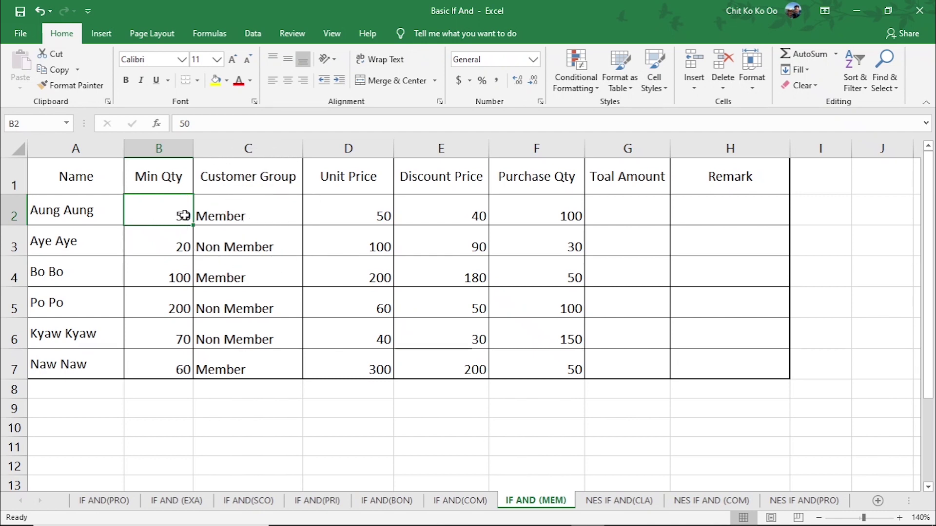
{"action": "left_click", "coordinate": [254, 212]}
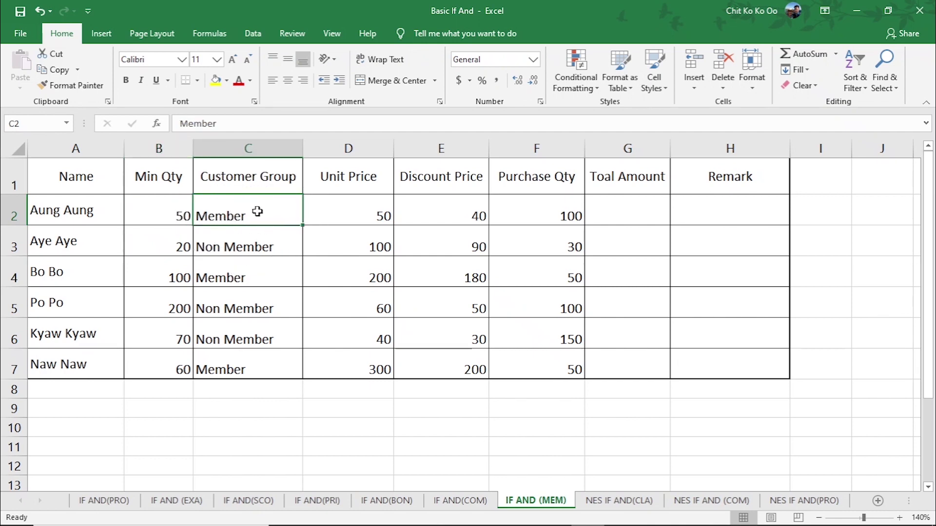
{"action": "left_click", "coordinate": [438, 213]}
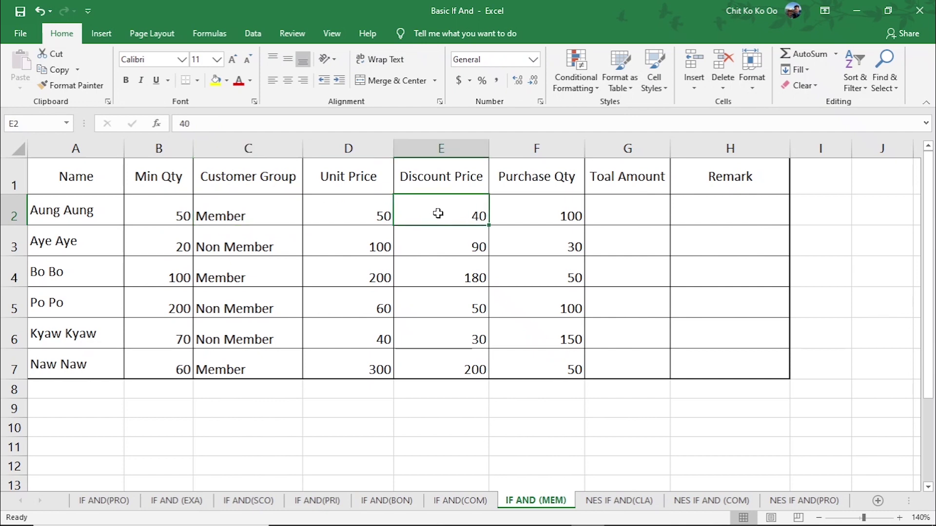
{"action": "left_click", "coordinate": [362, 210]}
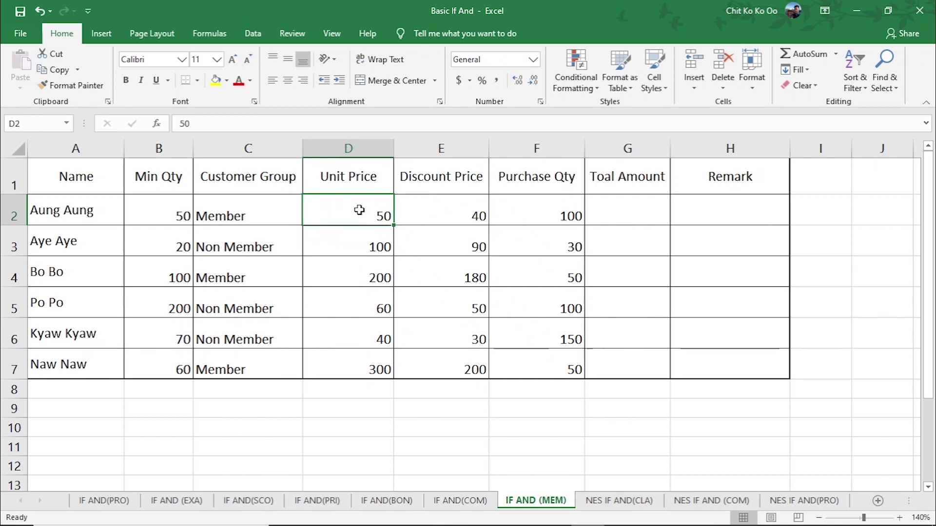
{"action": "left_click", "coordinate": [627, 210]}
Start G2 with IF(AND(...)) testing quantity F2 against Min Qty B2 and C2="Member"
{"action": "type", "text": "="}
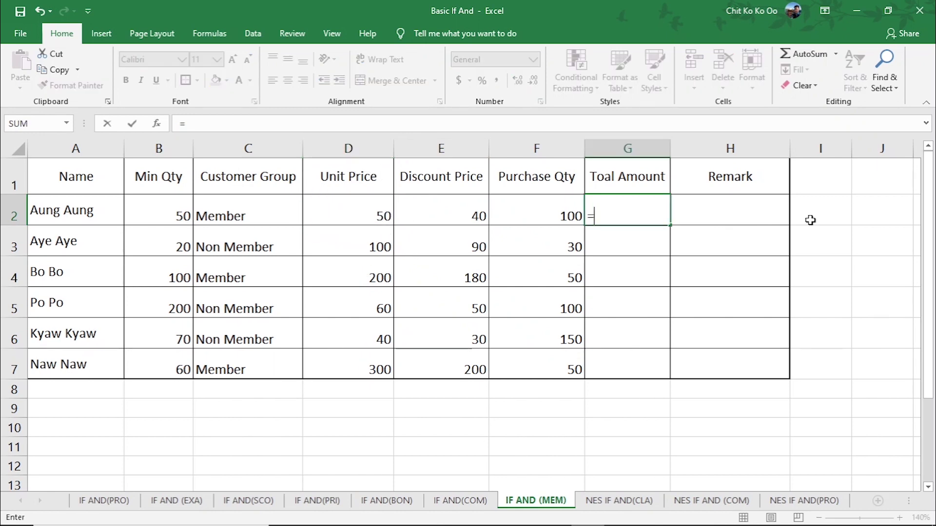
{"action": "type", "text": "if"}
{"action": "key", "text": "Tab"}
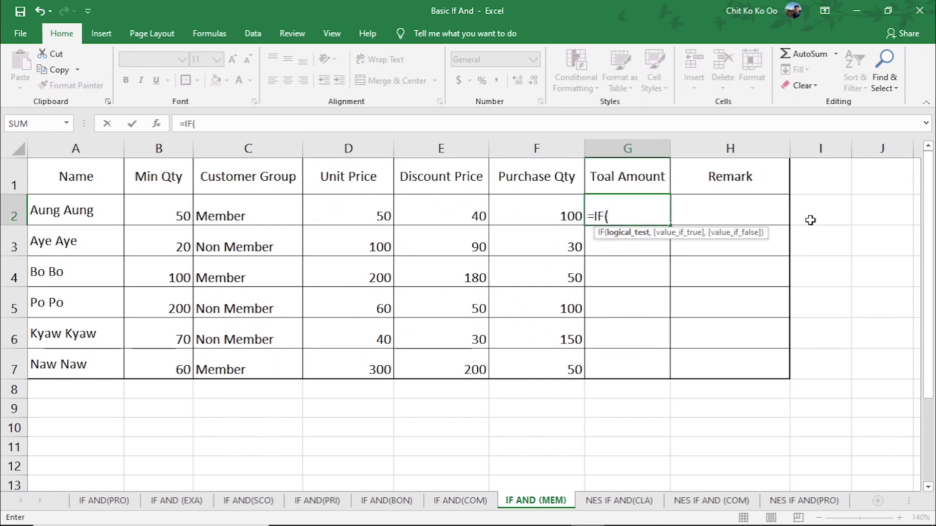
{"action": "type", "text": "and"}
{"action": "key", "text": "Tab"}
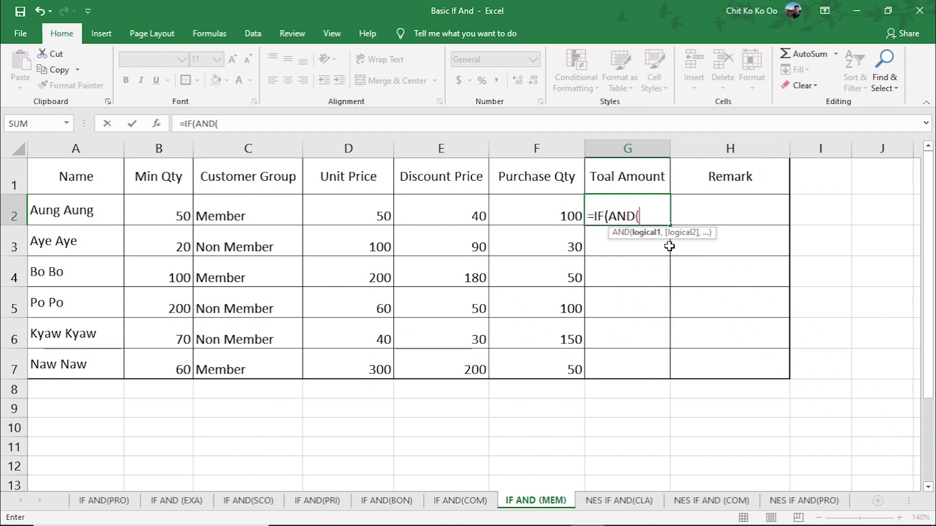
{"action": "left_click", "coordinate": [544, 209]}
{"action": "type", "text": ">="}
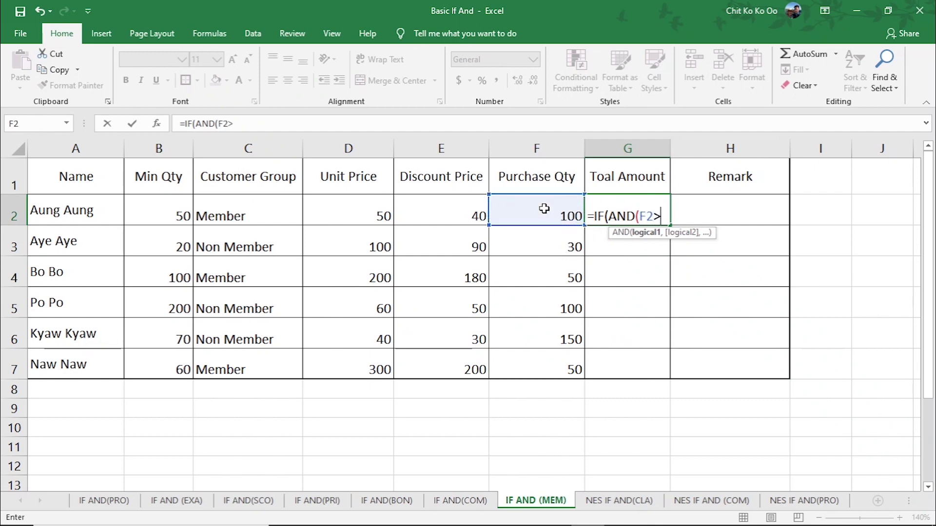
{"action": "left_click", "coordinate": [166, 215]}
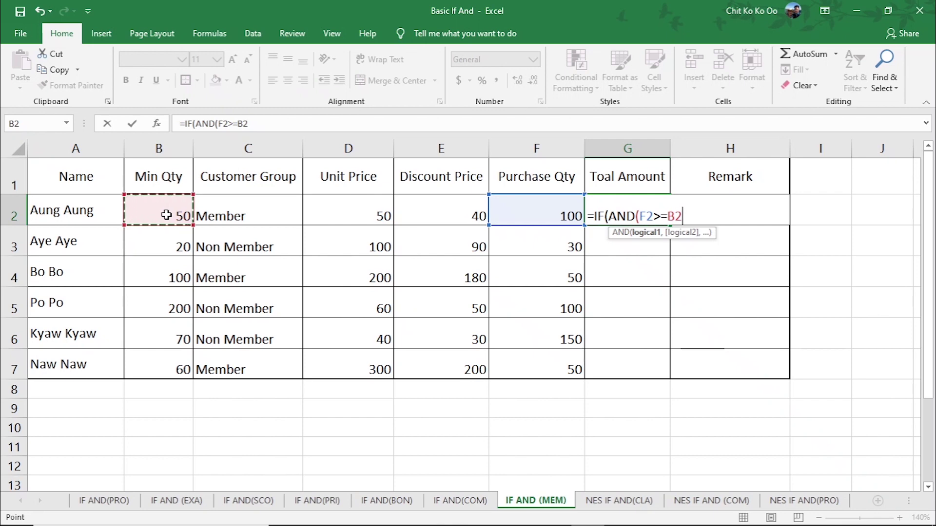
{"action": "type", "text": ","}
{"action": "left_click", "coordinate": [239, 218]}
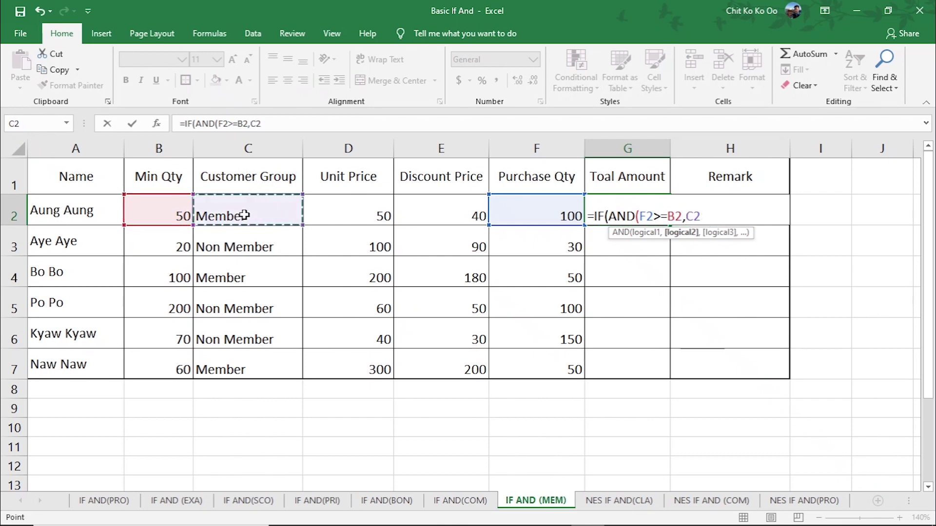
{"action": "type", "text": "=\""}
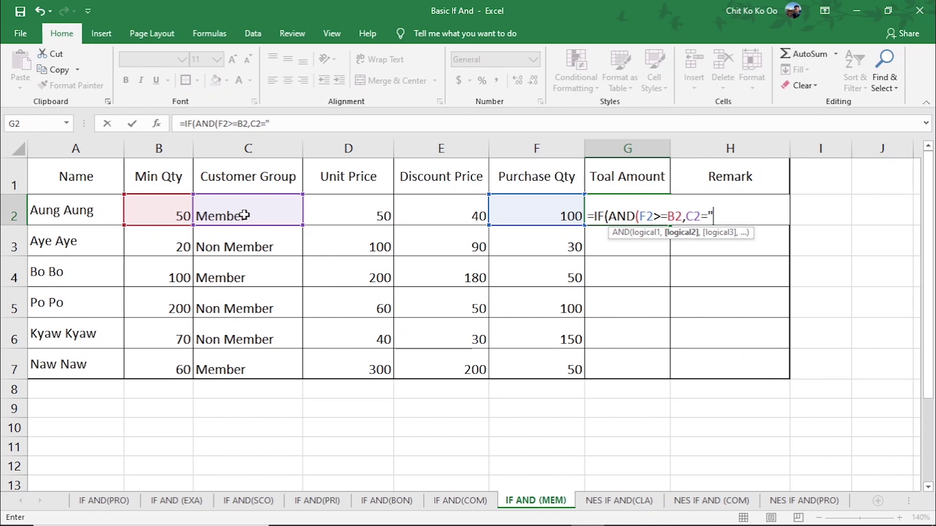
{"action": "type", "text": "Member"}
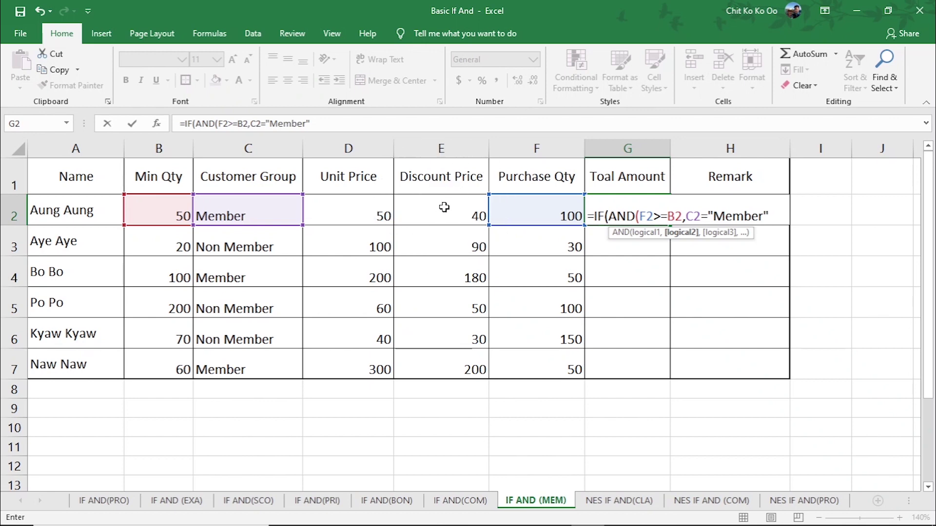
{"action": "type", "text": ")"}
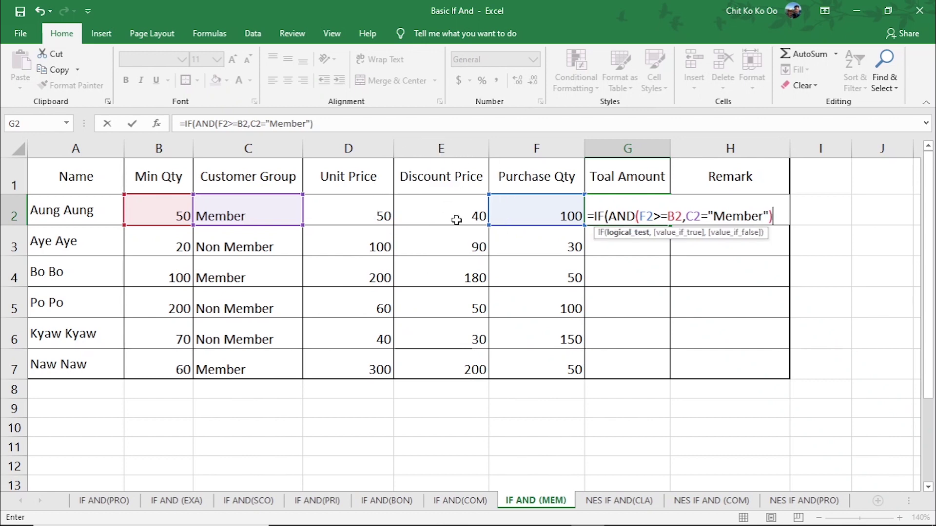
{"action": "type", "text": ","}
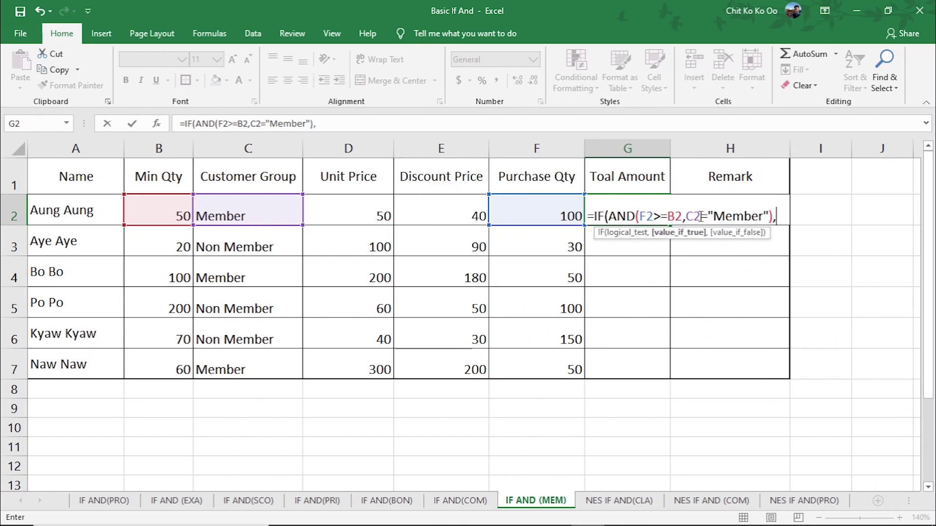
Return E2*F2 for qualifying Members, otherwise D2*F2, and commit the formula showing 4000
{"action": "left_click", "coordinate": [459, 215]}
{"action": "type", "text": "*"}
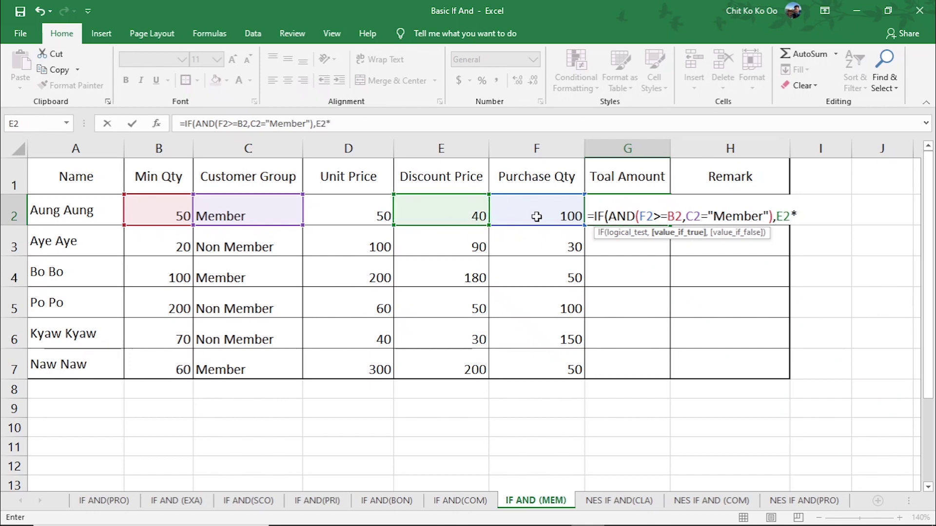
{"action": "left_click", "coordinate": [536, 216]}
{"action": "type", "text": ","}
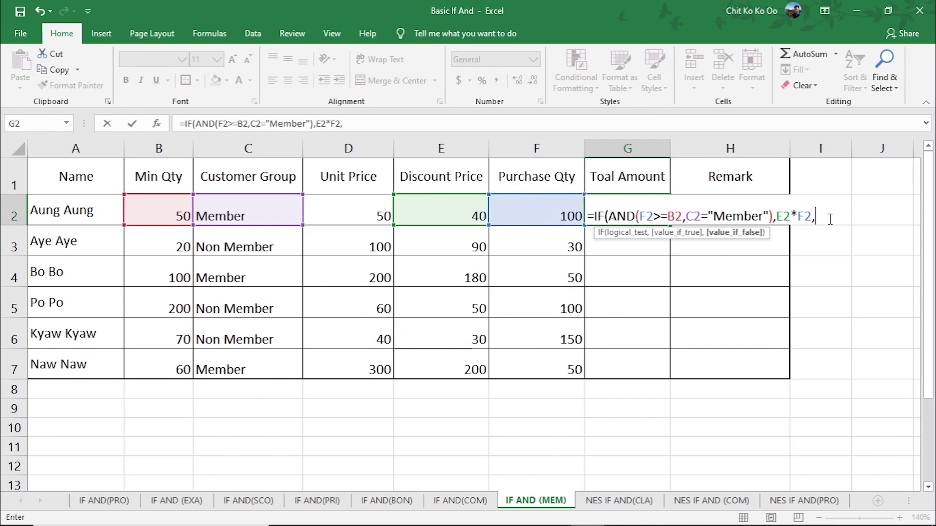
{"action": "left_click", "coordinate": [380, 205]}
{"action": "type", "text": "*"}
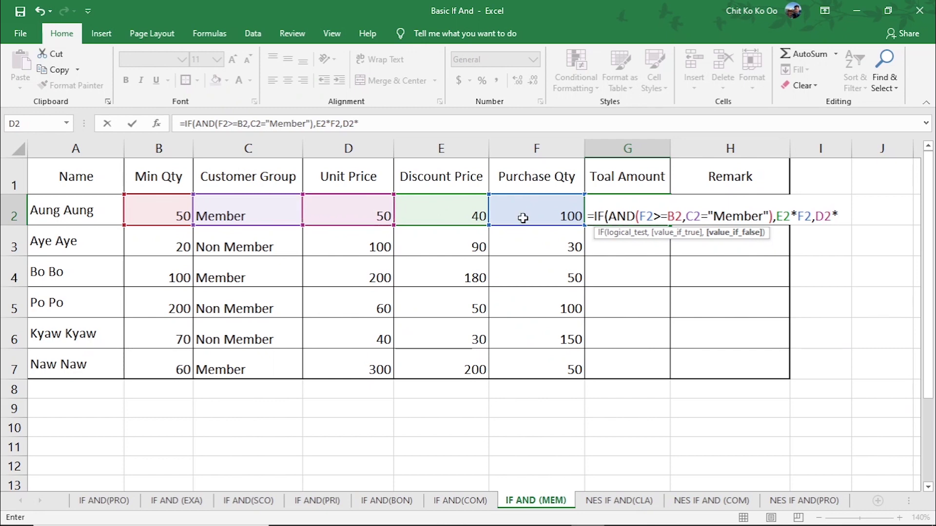
{"action": "left_click", "coordinate": [543, 205]}
{"action": "type", "text": ")"}
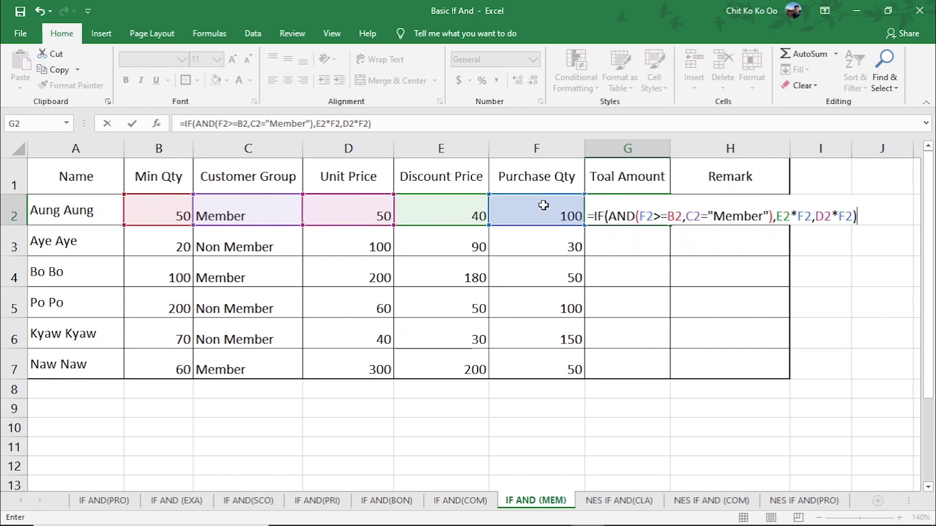
{"action": "key", "text": "Return"}
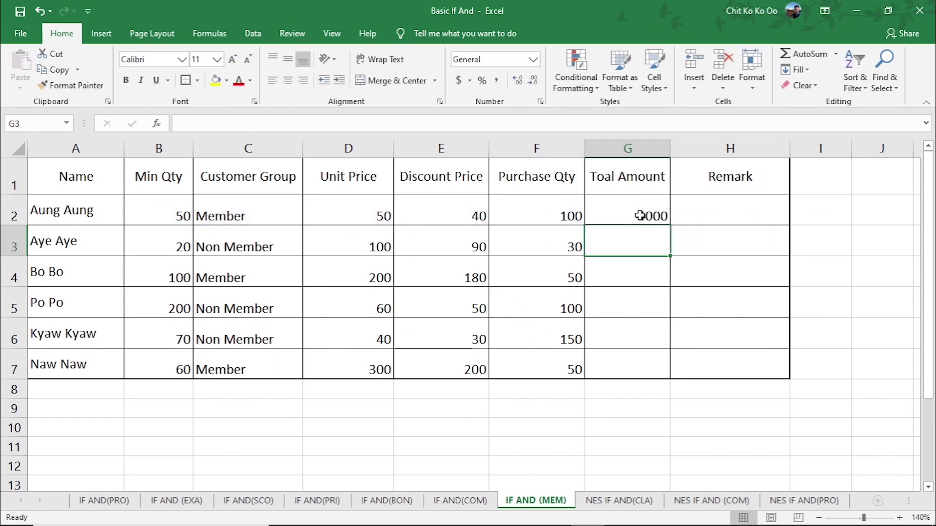
Fill the G2 total down to G7, giving 3000, 10000, 6000, 6000 and 15000
{"action": "left_click", "coordinate": [640, 215]}
{"action": "left_click_drag", "start_coordinate": [670, 226], "coordinate": [666, 369]}
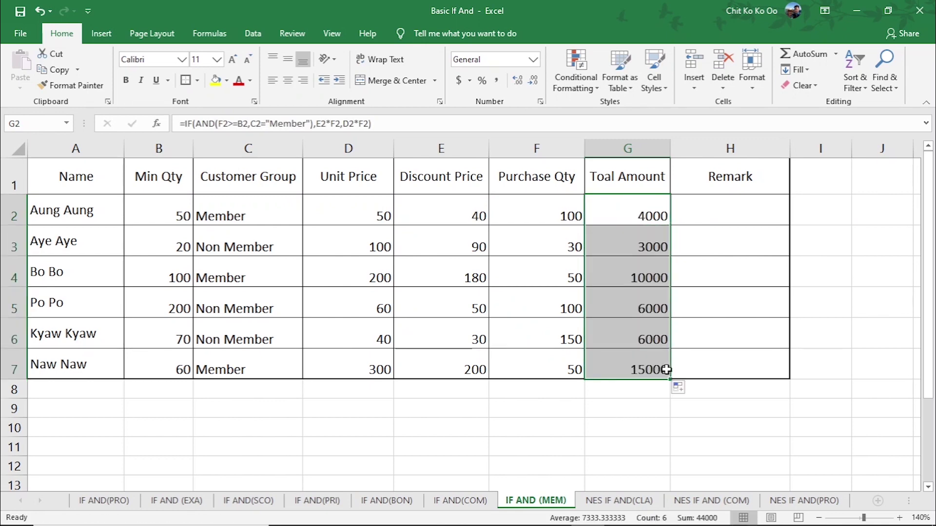
{"action": "left_click", "coordinate": [622, 323]}
{"action": "left_click", "coordinate": [630, 218]}
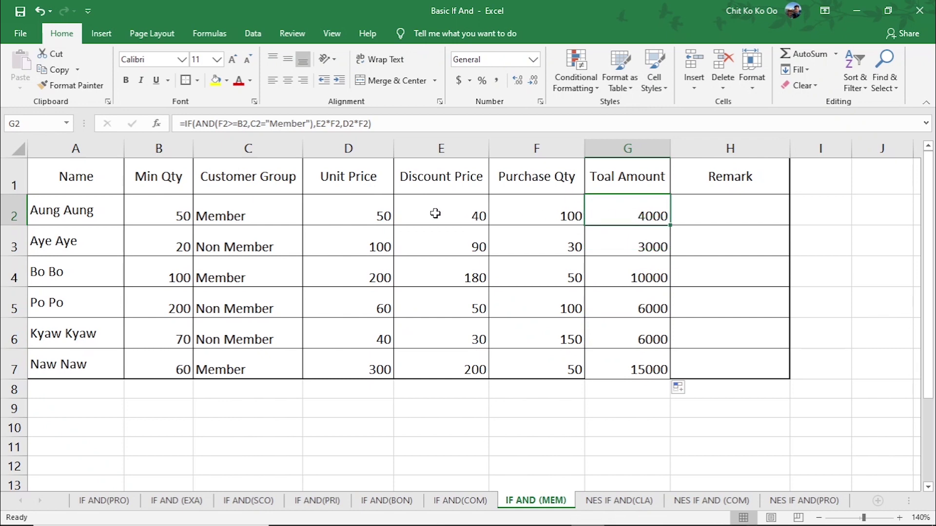
{"action": "left_click", "coordinate": [549, 212]}
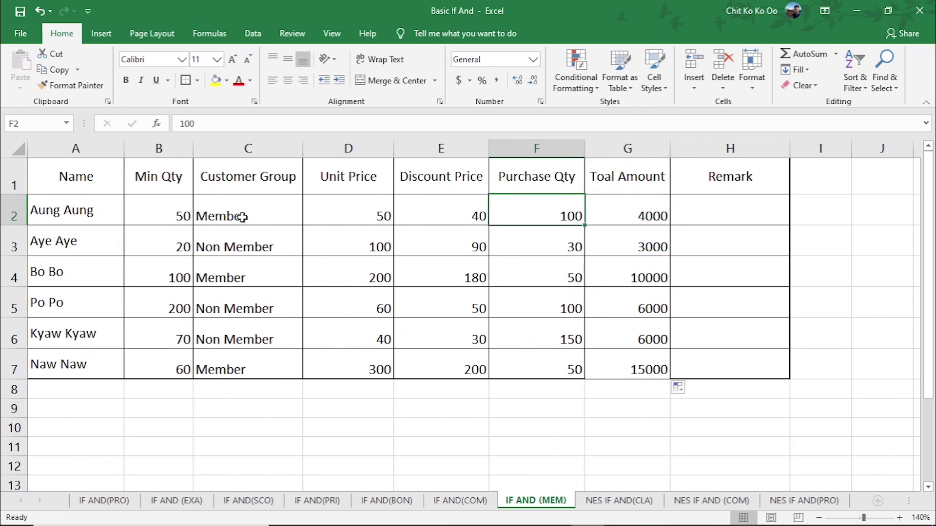
{"action": "left_click", "coordinate": [654, 217]}
{"action": "key", "text": "ctrl"}
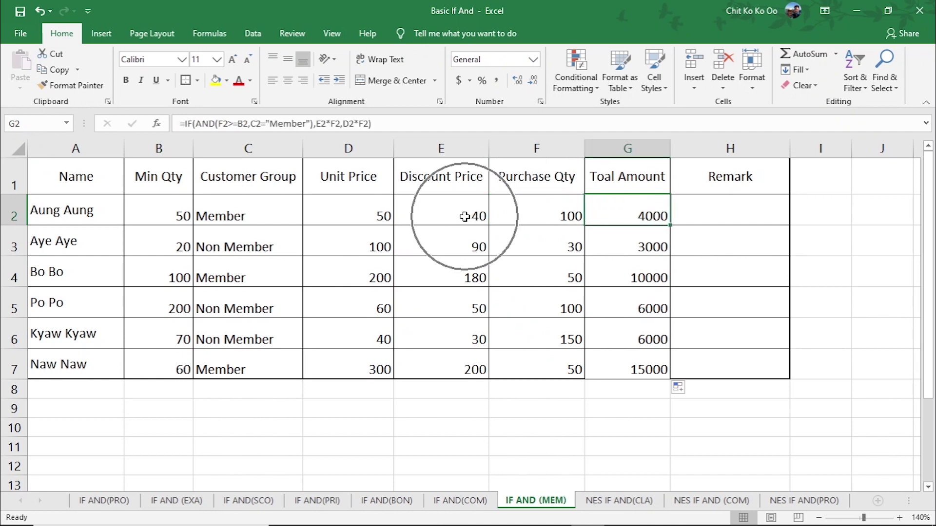
{"action": "left_click", "coordinate": [465, 217]}
{"action": "left_click", "coordinate": [556, 219]}
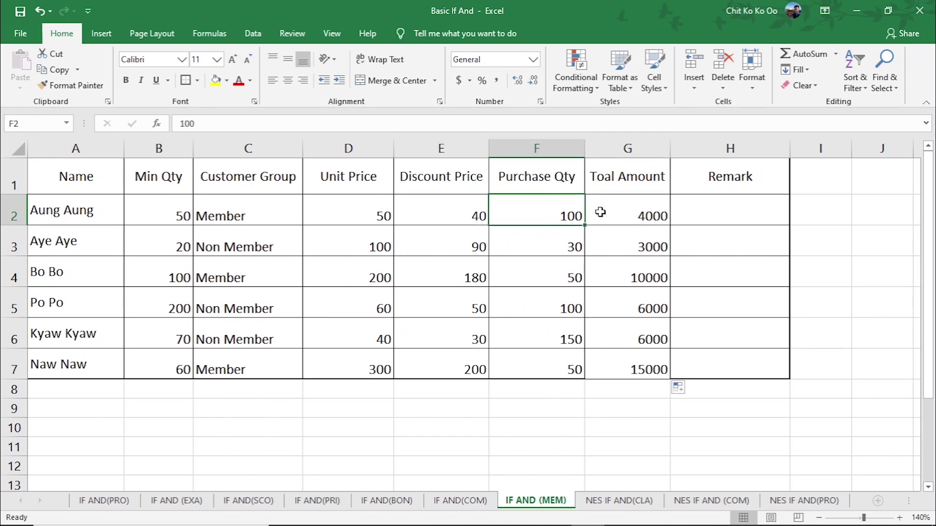
{"action": "left_click", "coordinate": [639, 210]}
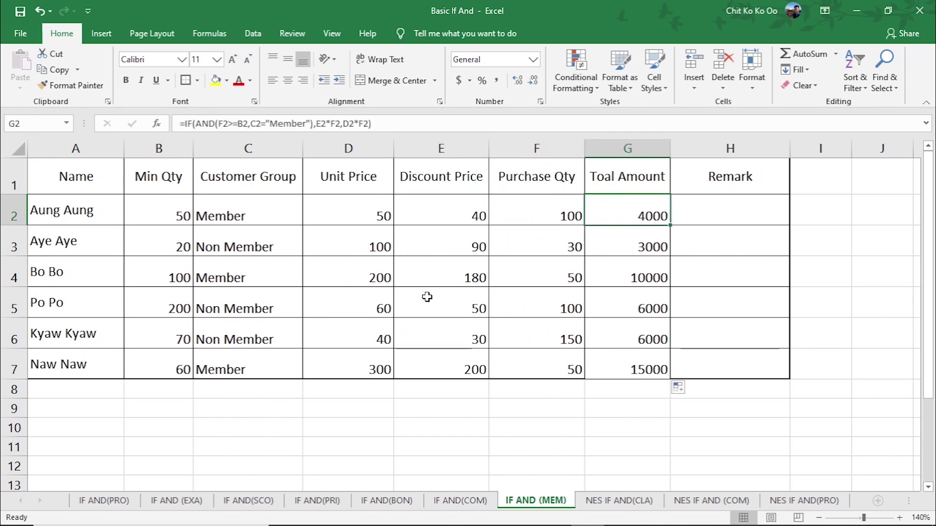
{"action": "left_click", "coordinate": [557, 276]}
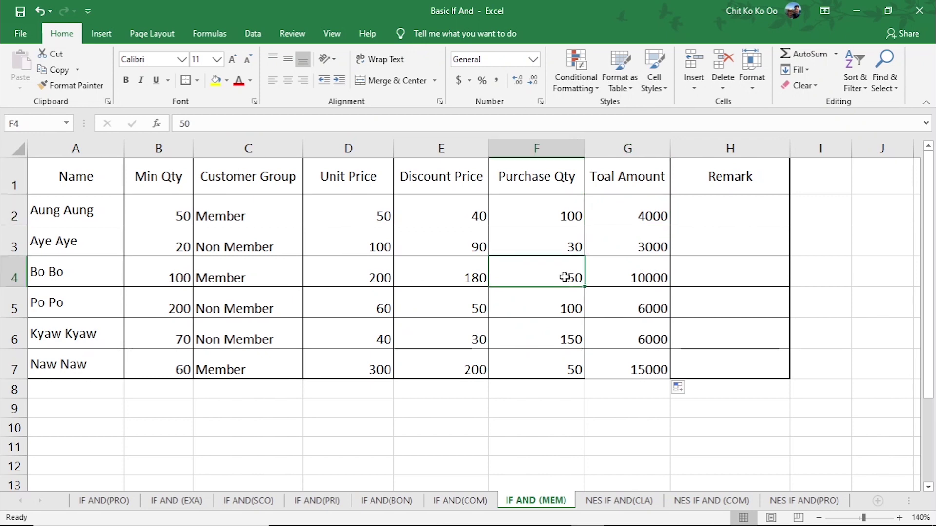
{"action": "left_click", "coordinate": [154, 275]}
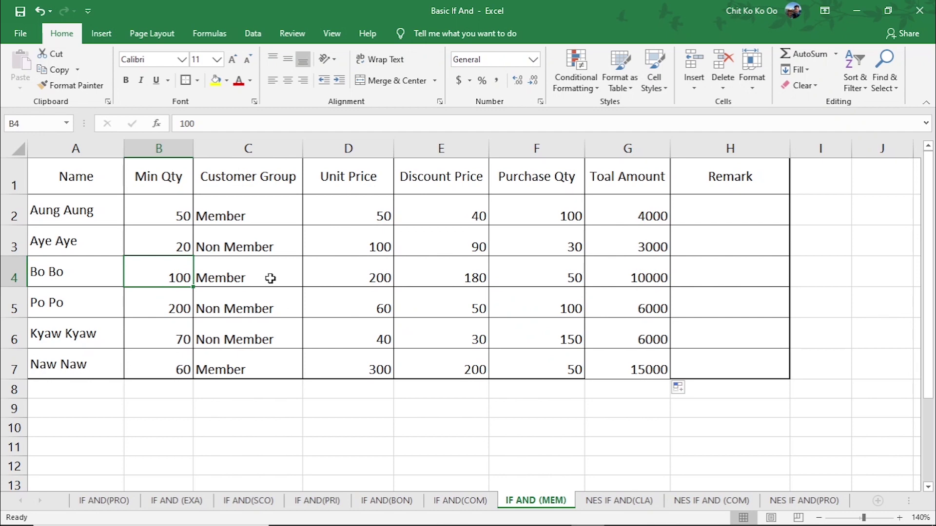
{"action": "left_click", "coordinate": [632, 276]}
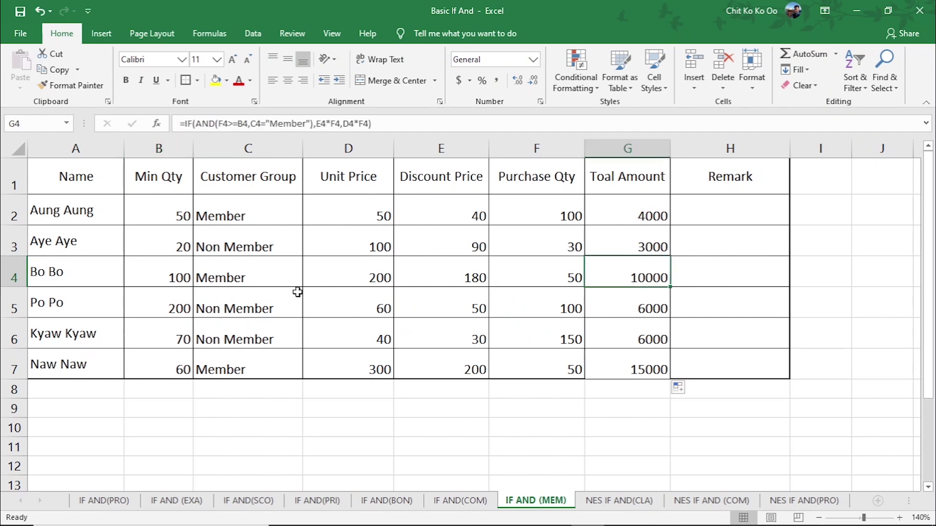
{"action": "left_click", "coordinate": [346, 278]}
{"action": "left_click", "coordinate": [634, 278]}
{"action": "left_click", "coordinate": [563, 276]}
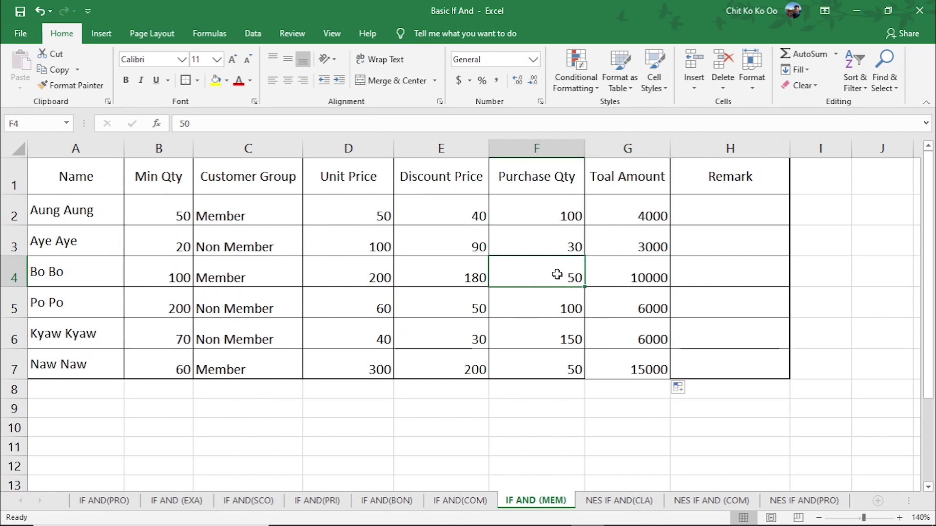
{"action": "type", "text": "100"}
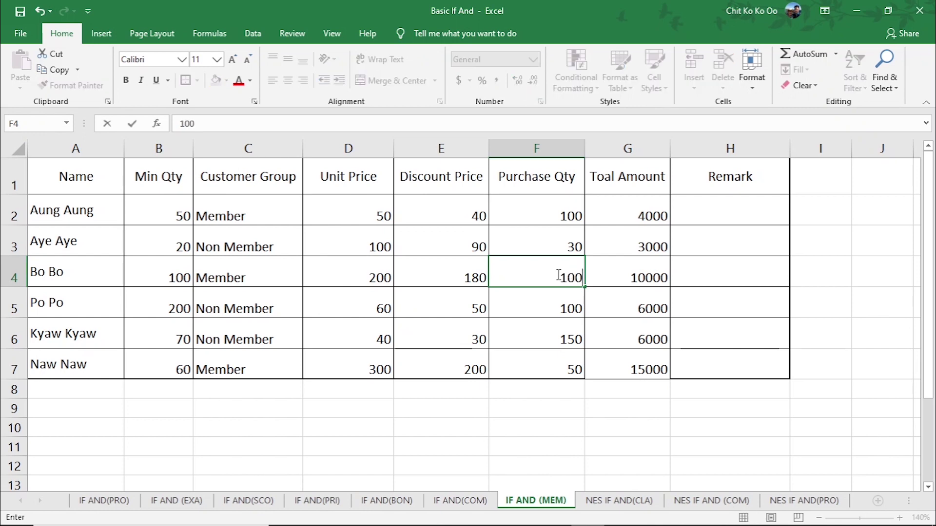
{"action": "key", "text": "Return"}
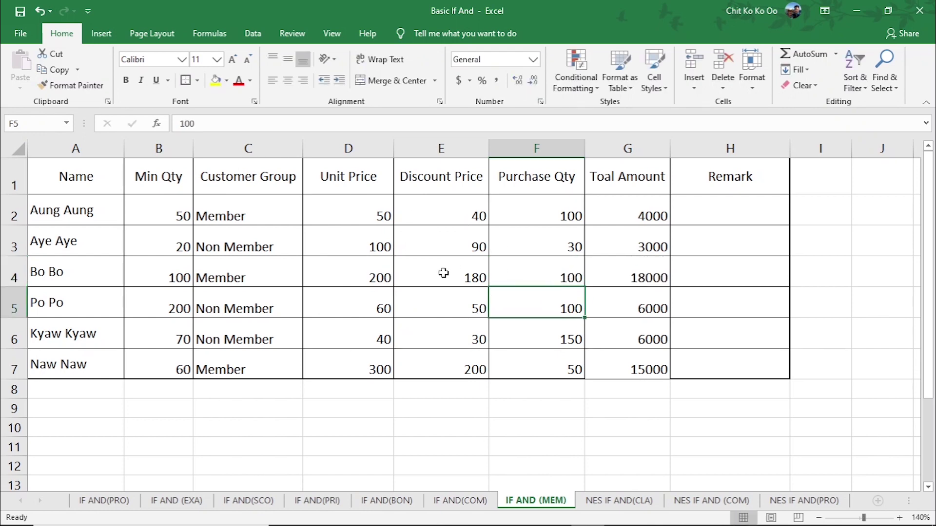
{"action": "left_click", "coordinate": [554, 275]}
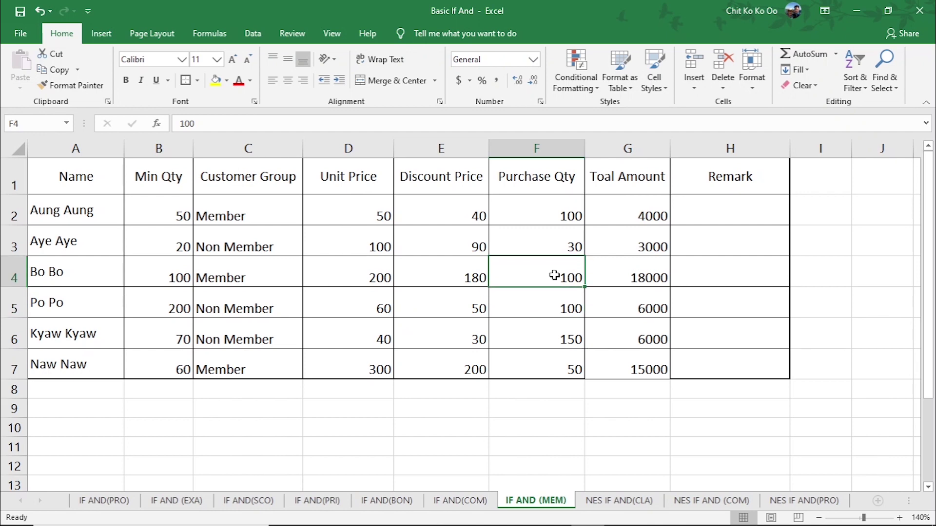
{"action": "type", "text": "50"}
{"action": "key", "text": "Return"}
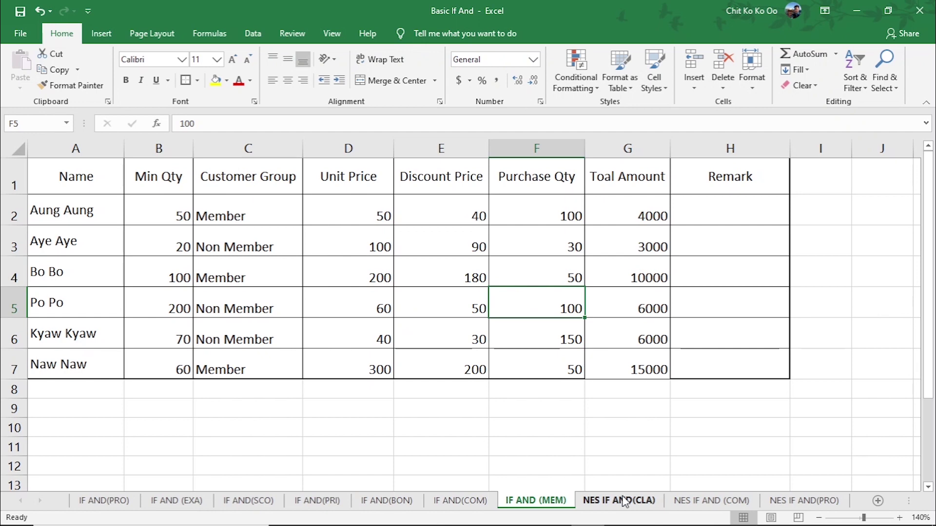
Switch to the NES IF AND(CLA) sheet and review the three score headings and the Class A rule
{"action": "left_click", "coordinate": [623, 502]}
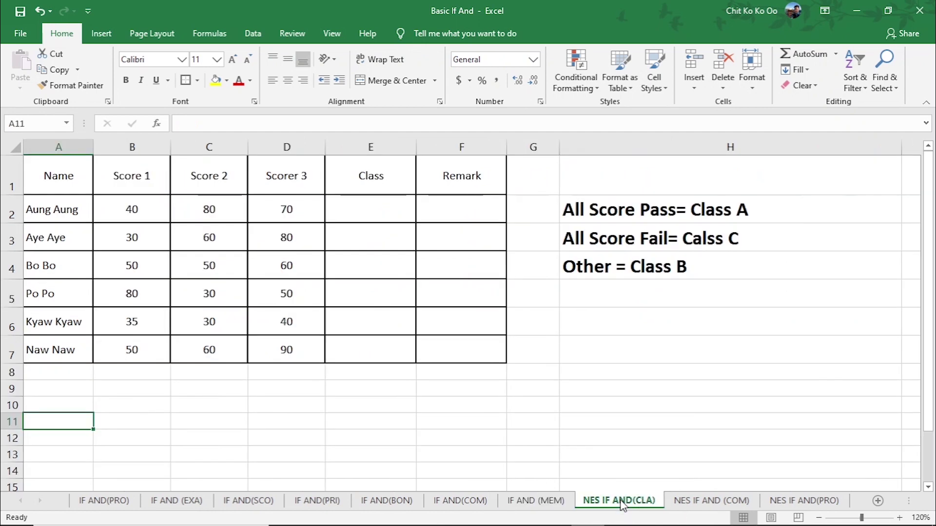
{"action": "left_click", "coordinate": [508, 426]}
{"action": "left_click", "coordinate": [130, 179]}
{"action": "left_click", "coordinate": [224, 179]}
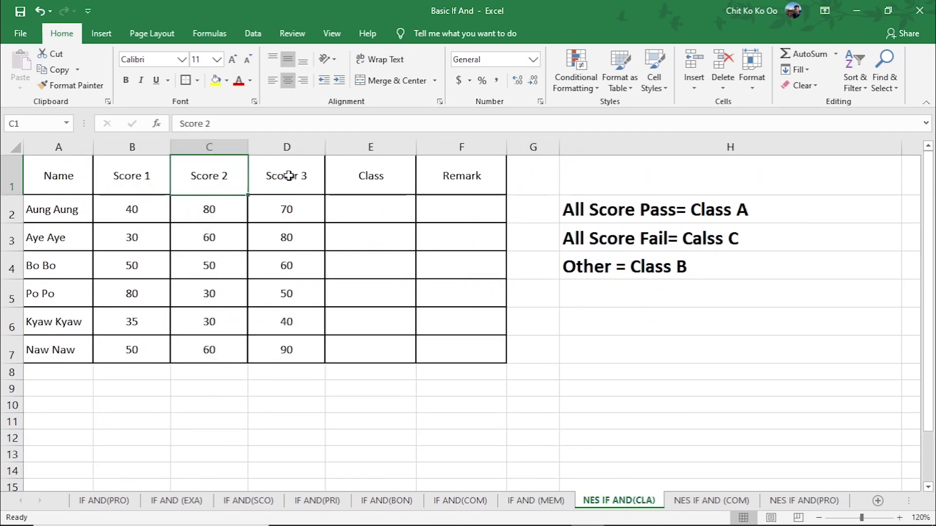
{"action": "left_click", "coordinate": [286, 176]}
{"action": "left_click", "coordinate": [632, 216]}
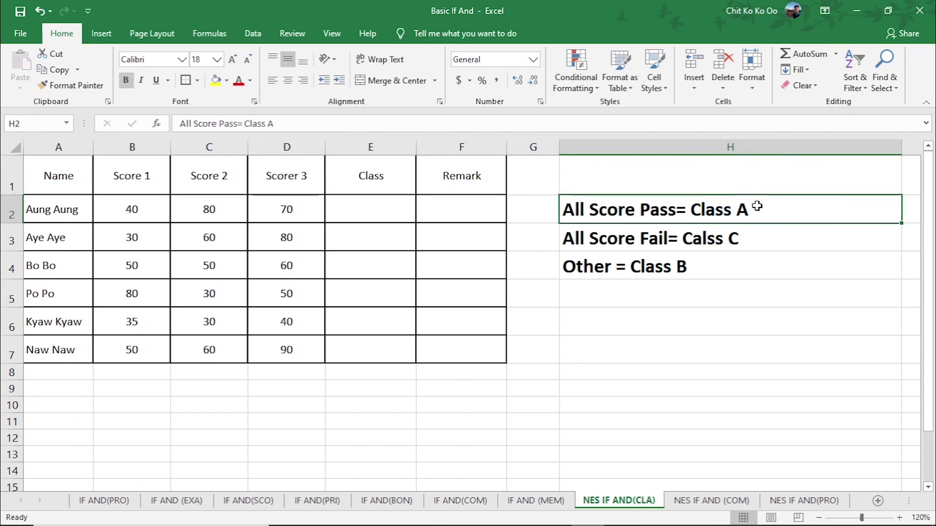
Review the first student's three scores and the Class C rule, then select E2
{"action": "left_click", "coordinate": [138, 211]}
{"action": "left_click", "coordinate": [199, 206]}
{"action": "left_click", "coordinate": [289, 211]}
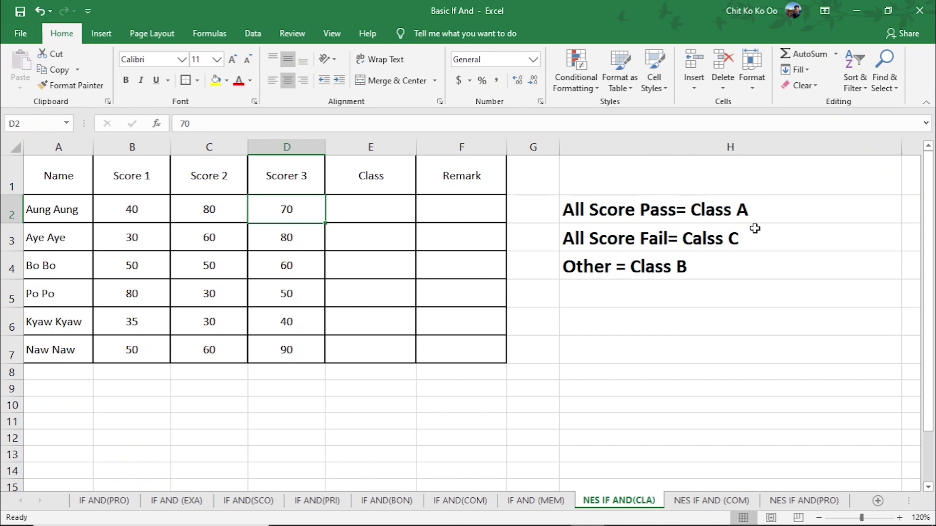
{"action": "left_click", "coordinate": [657, 247]}
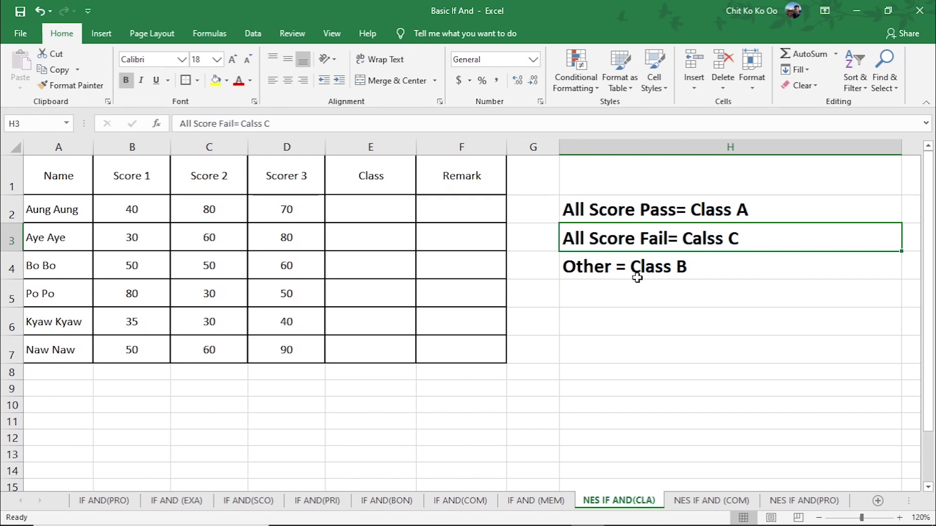
{"action": "left_click", "coordinate": [375, 208]}
Enter =IF(AND(B2>=50,C2>=50,D2>=50),"Class A", in E2 using the three score cells
{"action": "type", "text": "="}
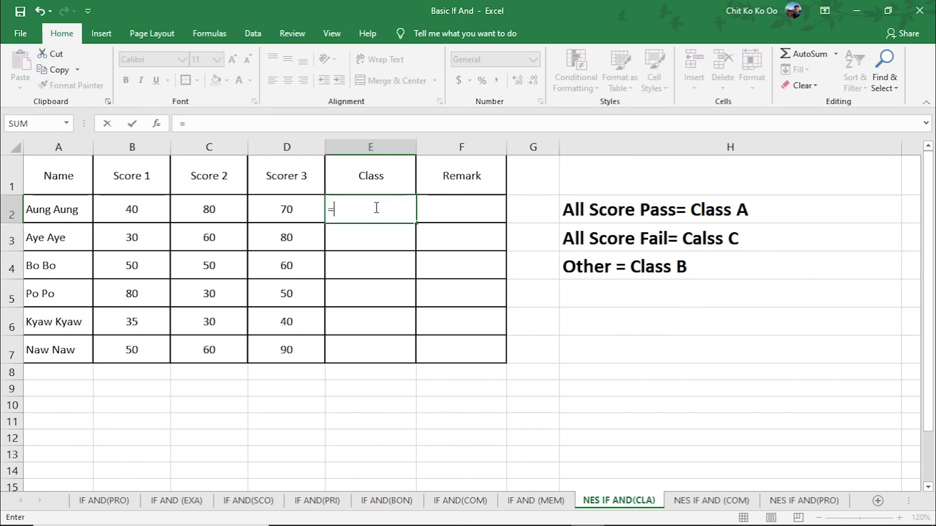
{"action": "type", "text": "if"}
{"action": "key", "text": "Tab"}
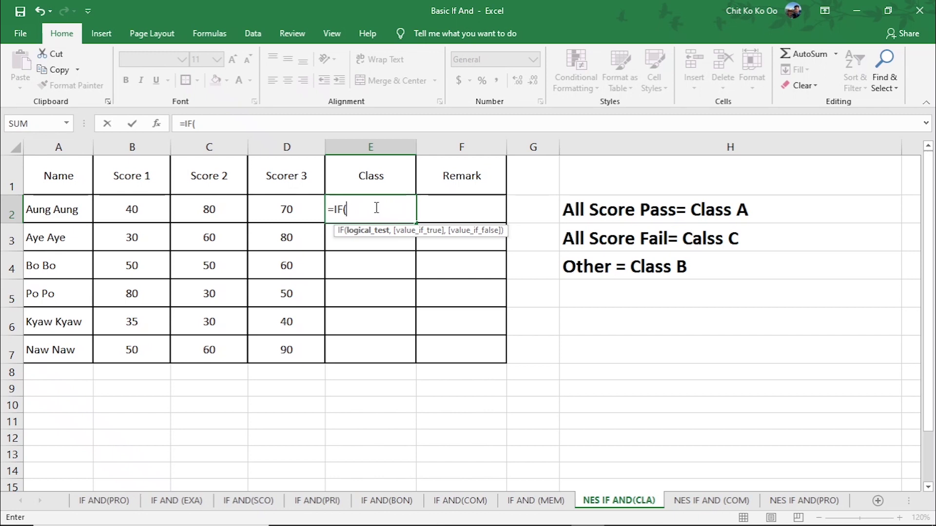
{"action": "type", "text": "and"}
{"action": "key", "text": "Tab"}
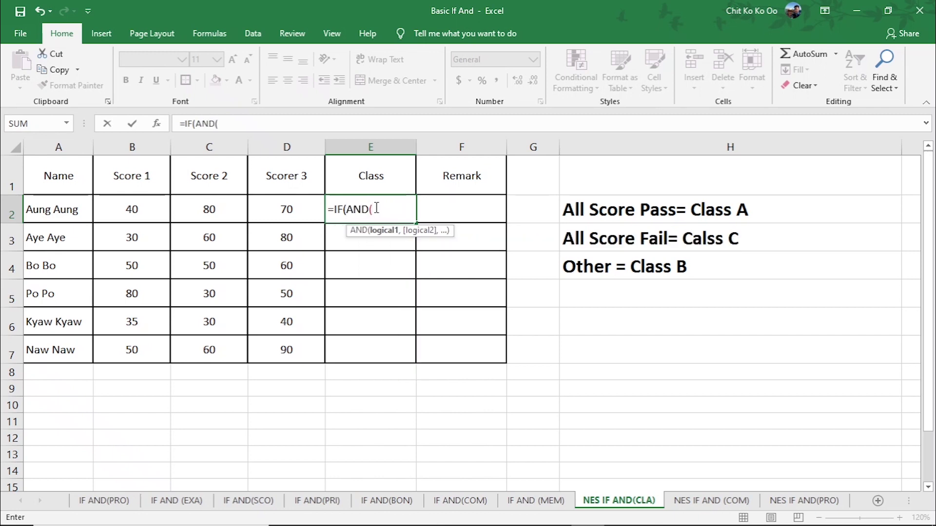
{"action": "left_click", "coordinate": [134, 212]}
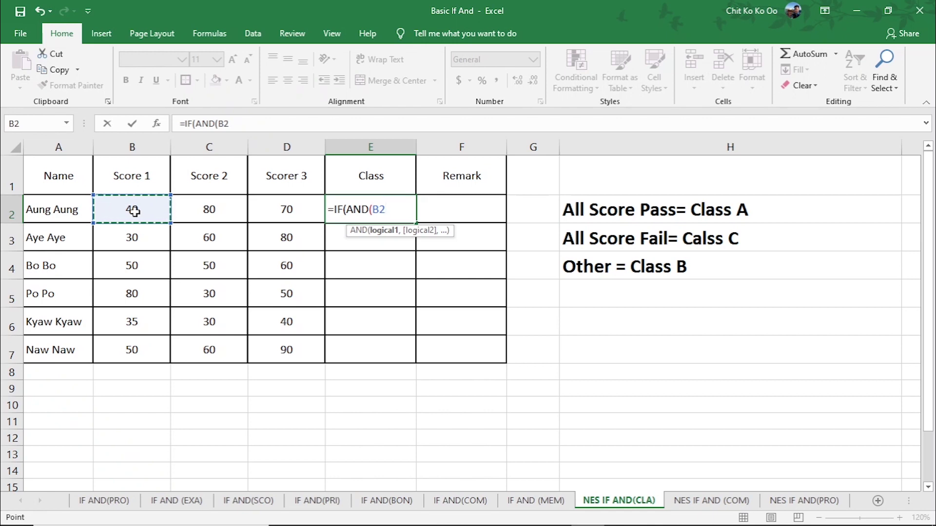
{"action": "type", "text": ">=5"}
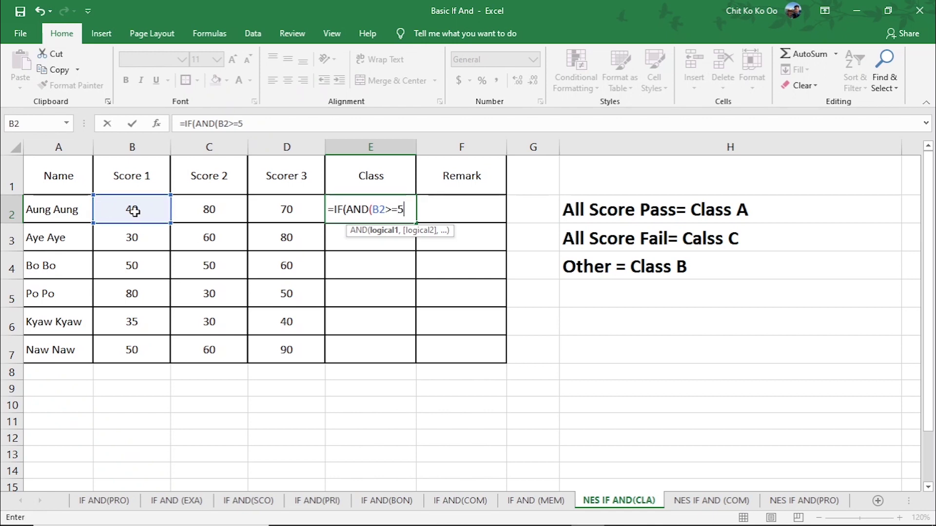
{"action": "type", "text": "0,"}
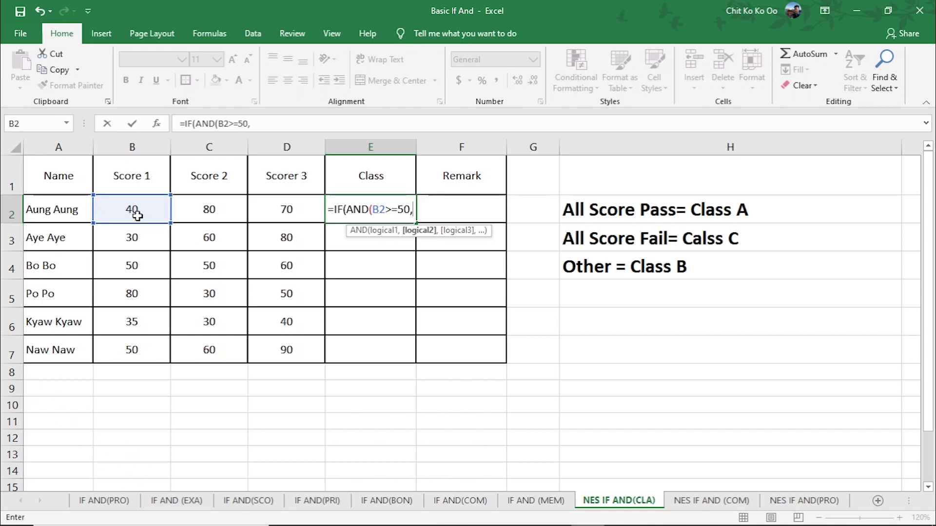
{"action": "left_click", "coordinate": [227, 208]}
{"action": "type", "text": ">="}
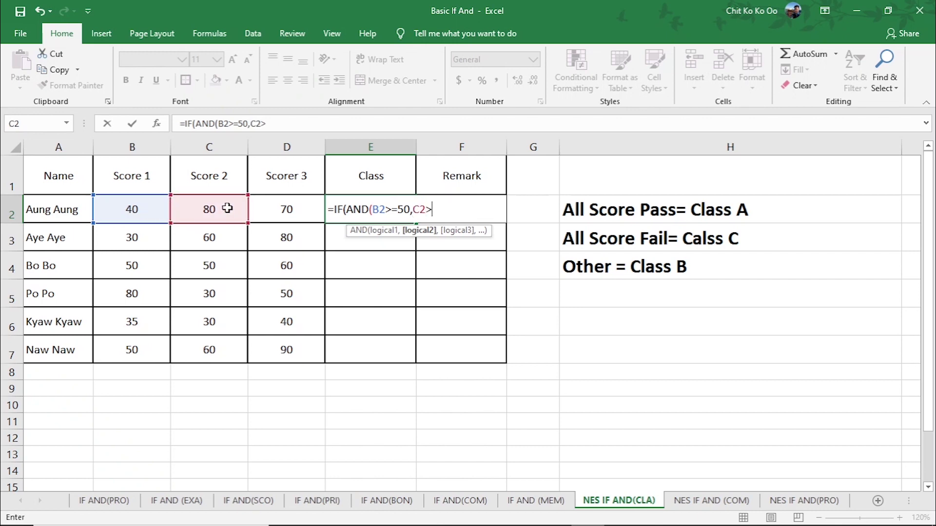
{"action": "type", "text": "50"}
{"action": "type", "text": ","}
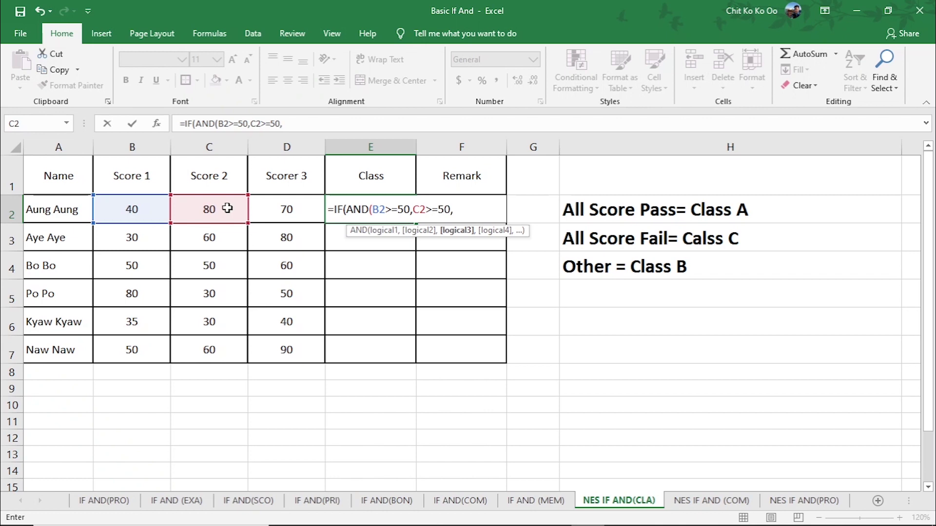
{"action": "left_click", "coordinate": [286, 208]}
{"action": "type", "text": ">="}
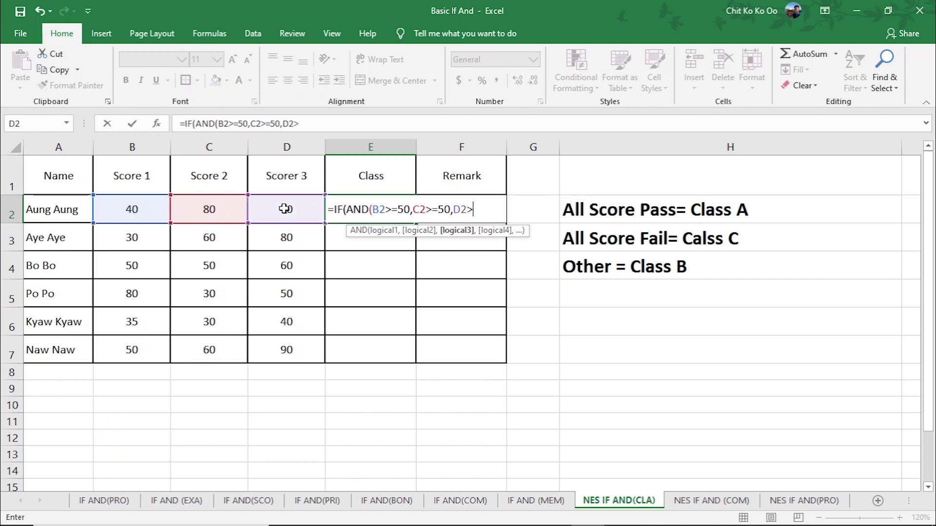
{"action": "type", "text": "50"}
{"action": "type", "text": ")"}
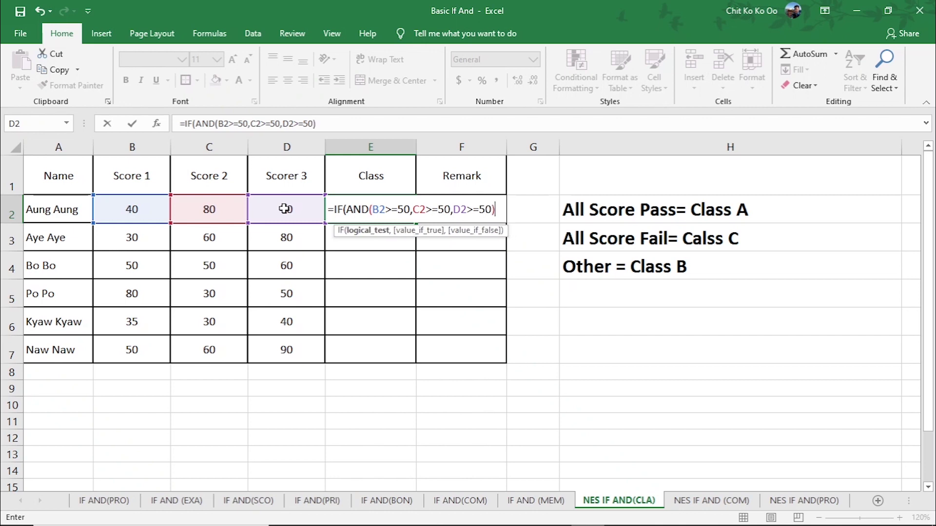
{"action": "type", "text": ","}
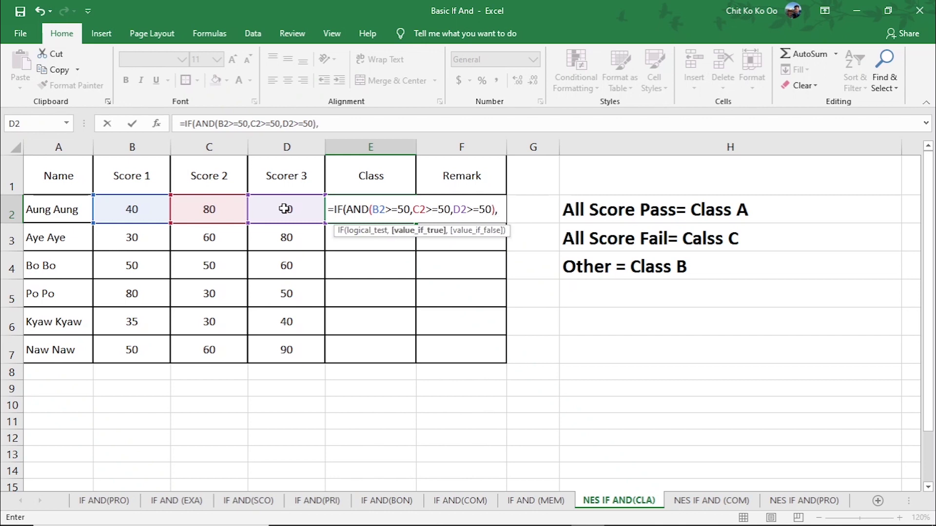
{"action": "type", "text": "\"Cla"}
{"action": "type", "text": "ss A\""}
{"action": "type", "text": ","}
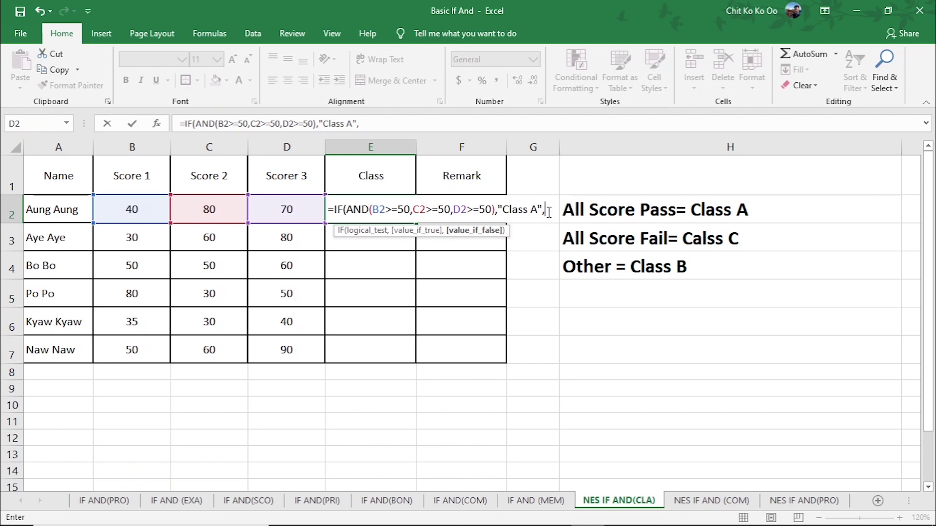
Append the nested IF(AND(B2<50,C2<50,D2<50),"Class C","Class B") after the Class A branch
{"action": "type", "text": "IF("}
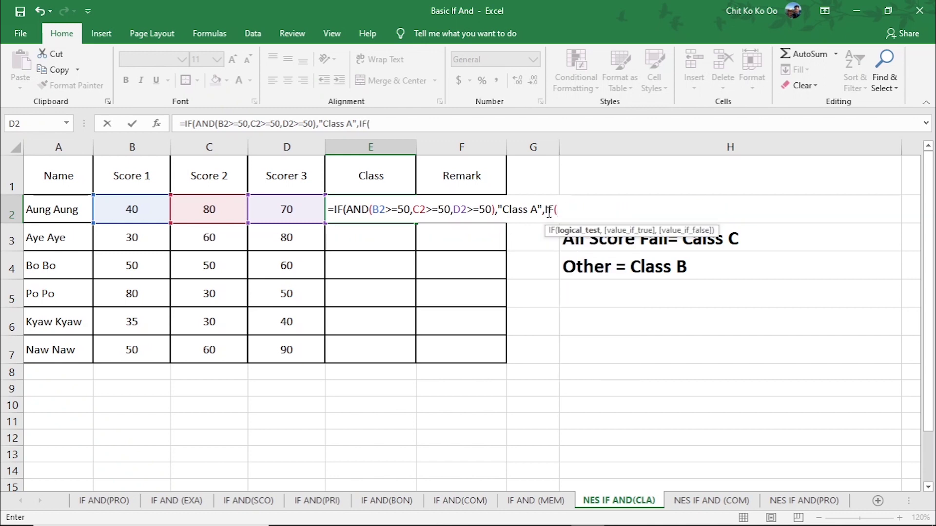
{"action": "type", "text": "and("}
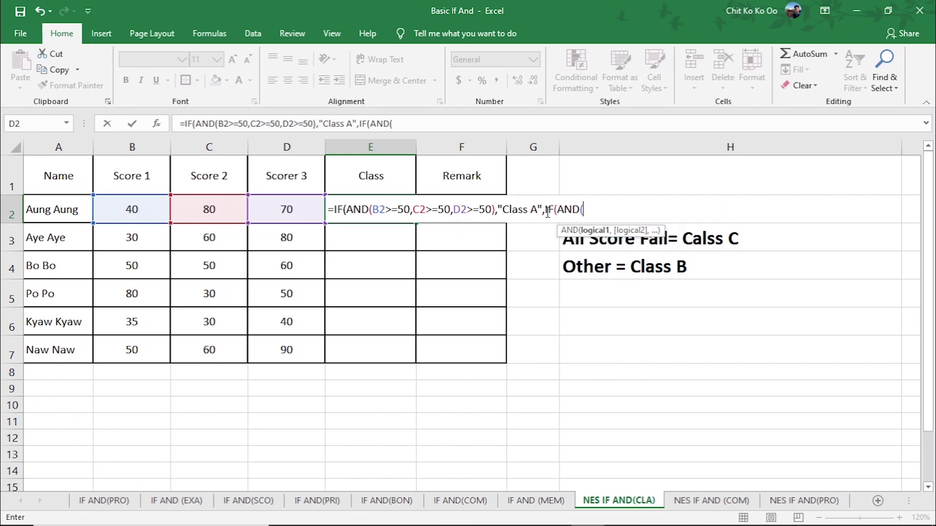
{"action": "left_click", "coordinate": [138, 214]}
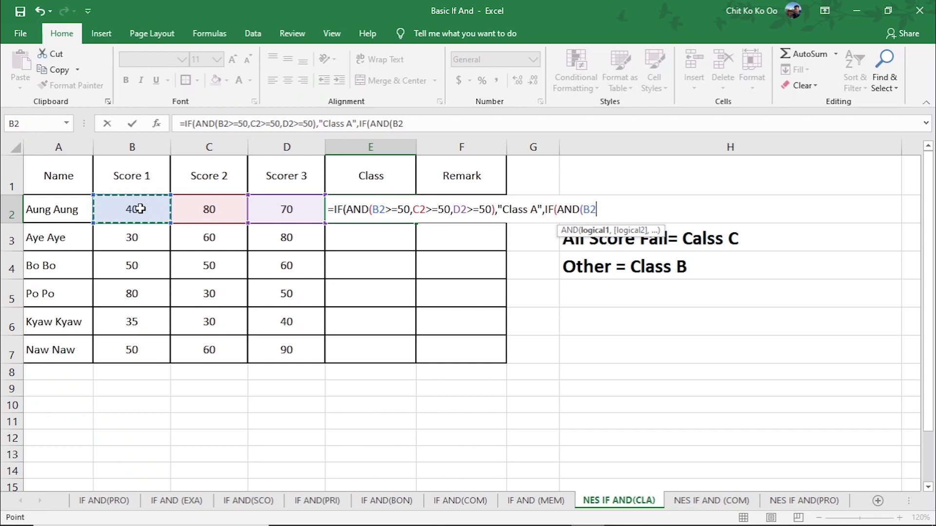
{"action": "type", "text": "<"}
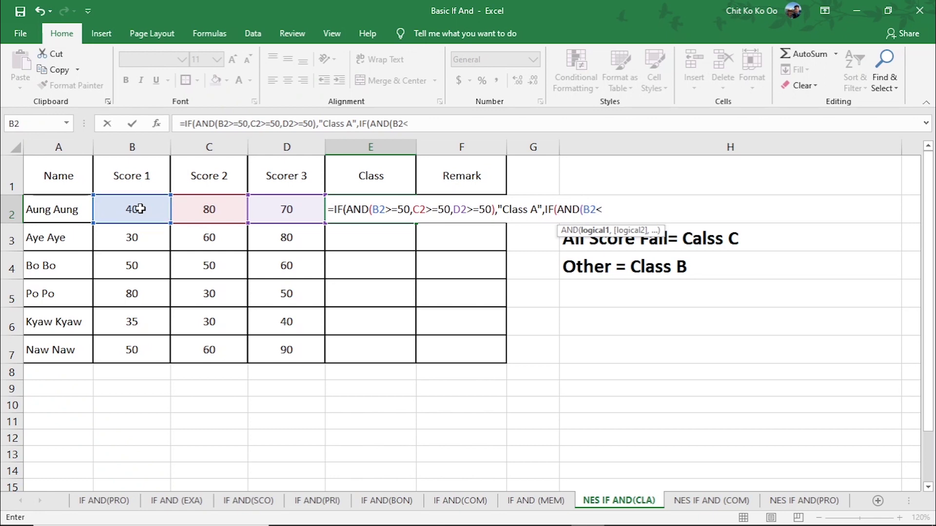
{"action": "type", "text": "50"}
{"action": "type", "text": ","}
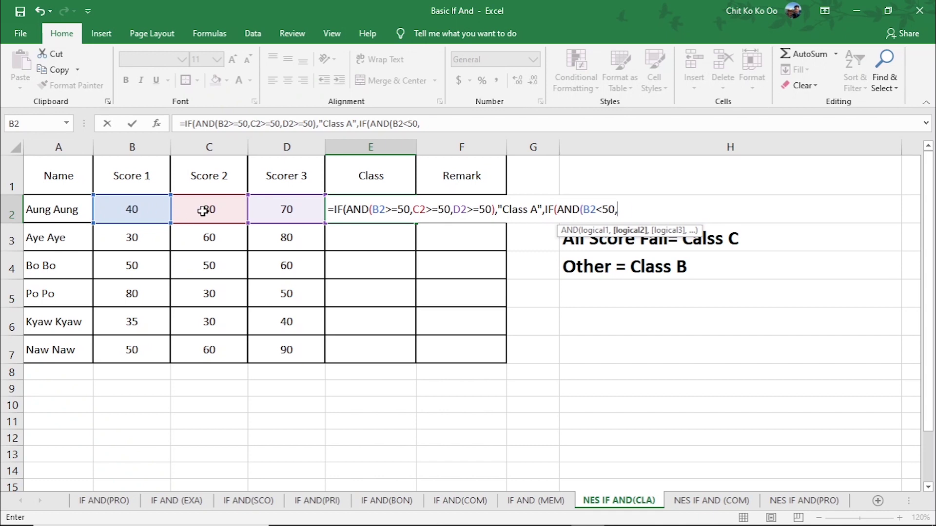
{"action": "left_click", "coordinate": [203, 211]}
{"action": "type", "text": "<5"}
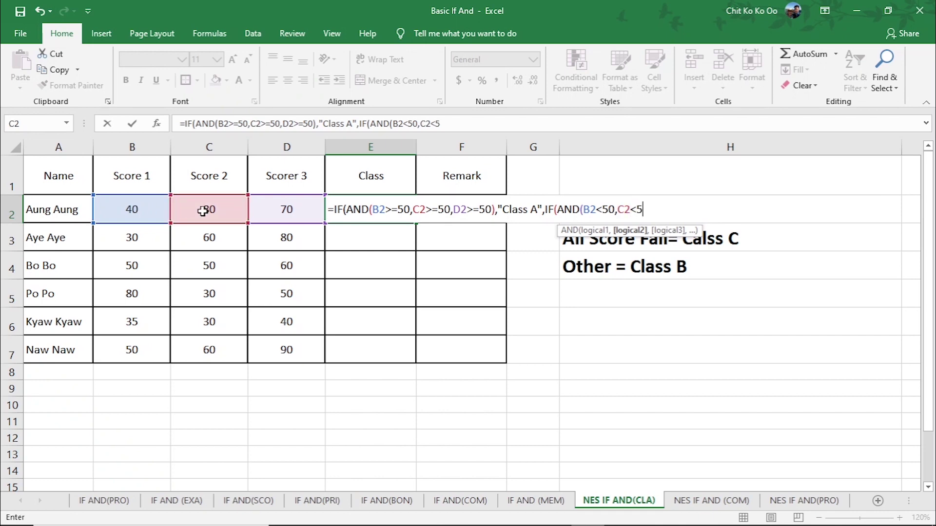
{"action": "type", "text": "0,"}
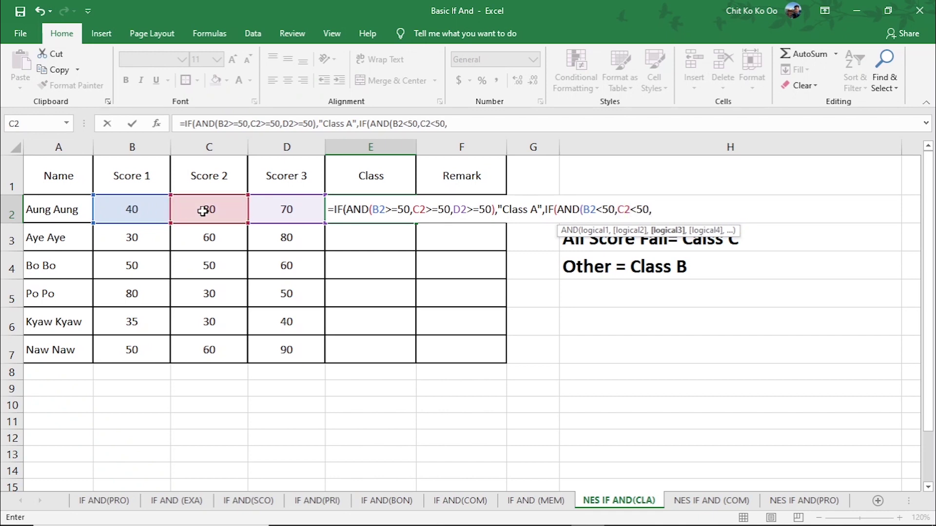
{"action": "left_click", "coordinate": [274, 217]}
{"action": "type", "text": "<"}
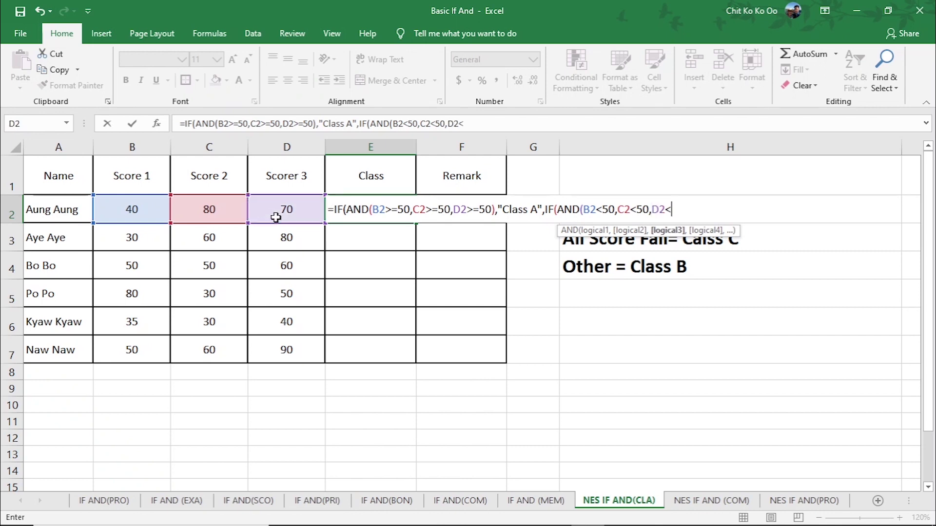
{"action": "type", "text": "50"}
{"action": "type", "text": ")"}
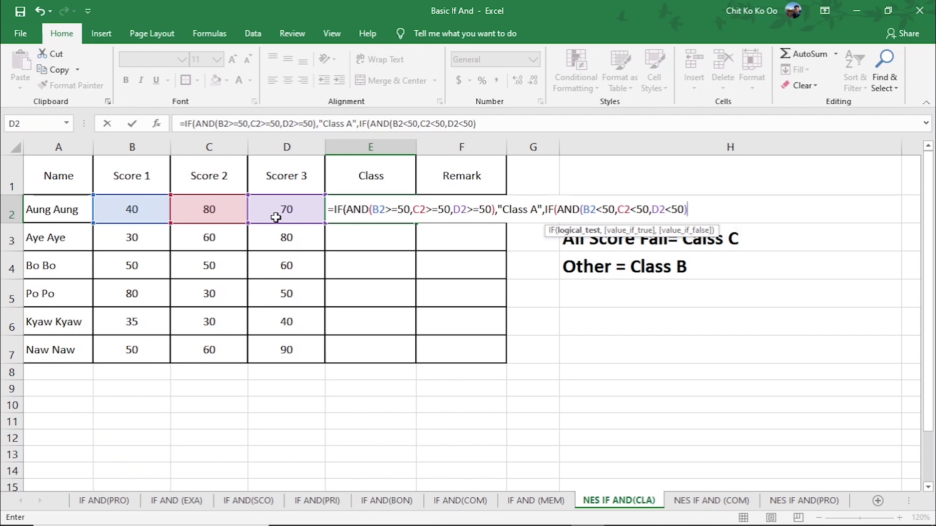
{"action": "type", "text": ","}
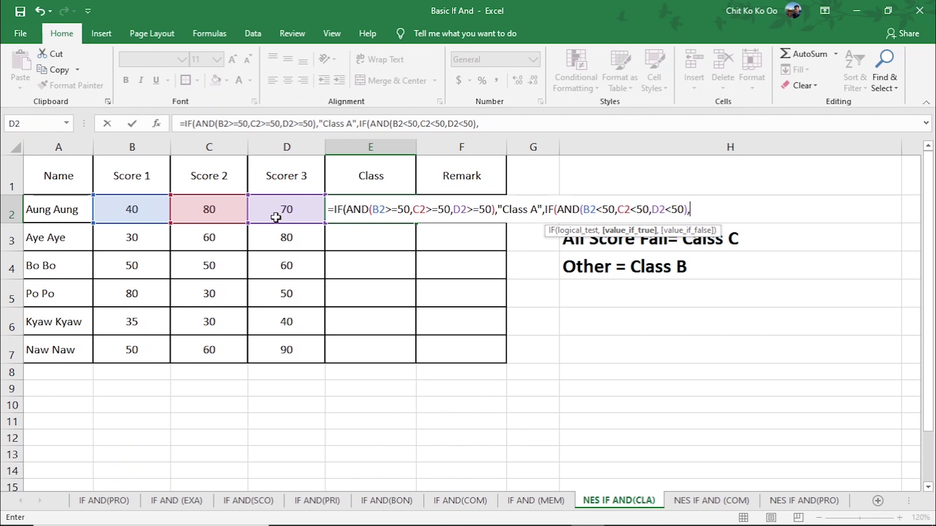
{"action": "type", "text": "\"Cla"}
{"action": "type", "text": "ss C"}
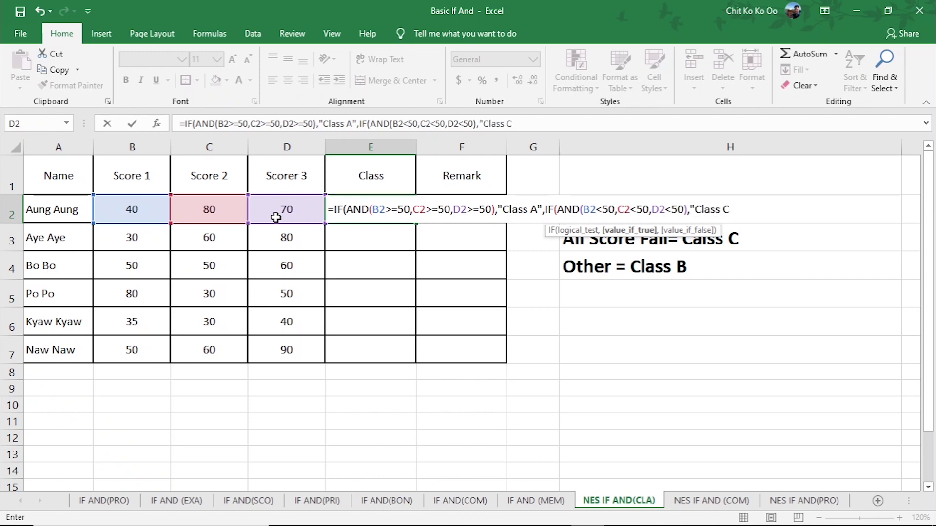
{"action": "type", "text": "\""}
{"action": "type", "text": ",\""}
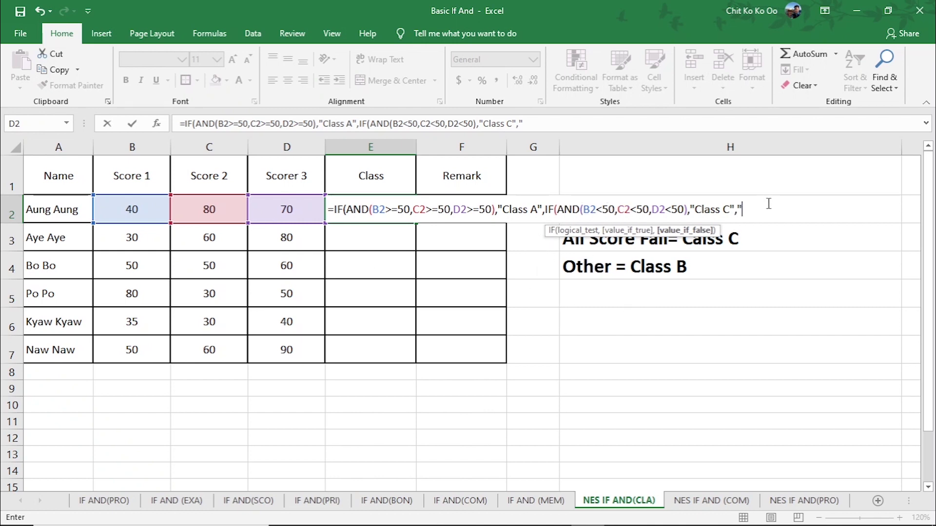
{"action": "type", "text": "Class"}
{"action": "type", "text": " B\""}
{"action": "type", "text": ")"}
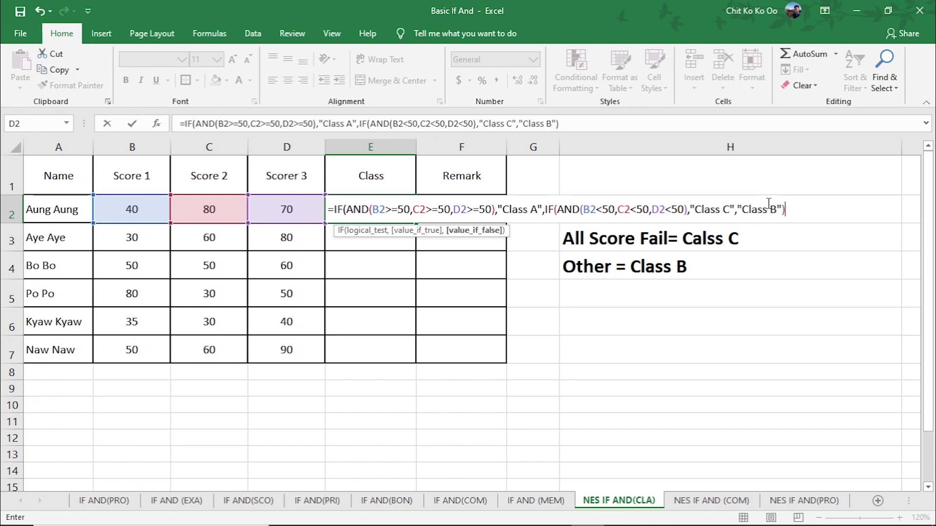
Decline the correction, dismiss the parenthesis warning, add the final bracket, and commit E2 showing Class B
{"action": "key", "text": "Return"}
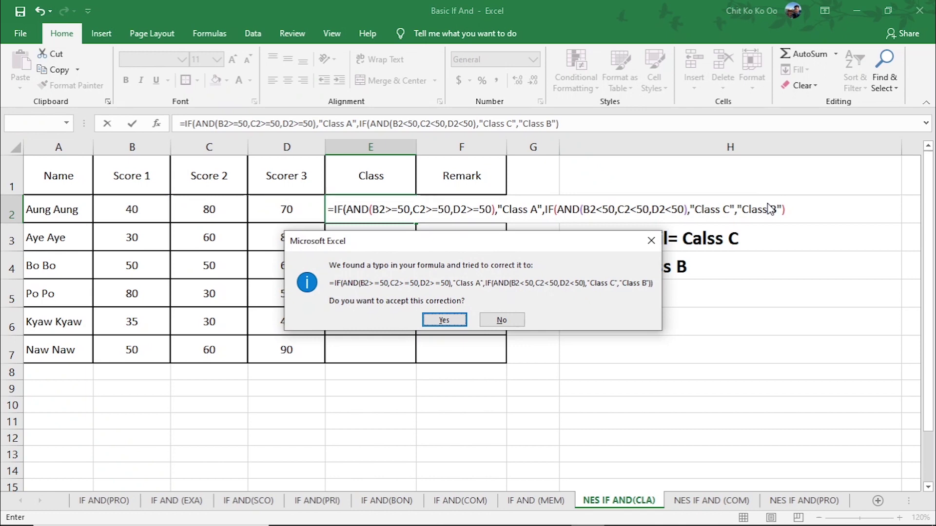
{"action": "left_click", "coordinate": [510, 320]}
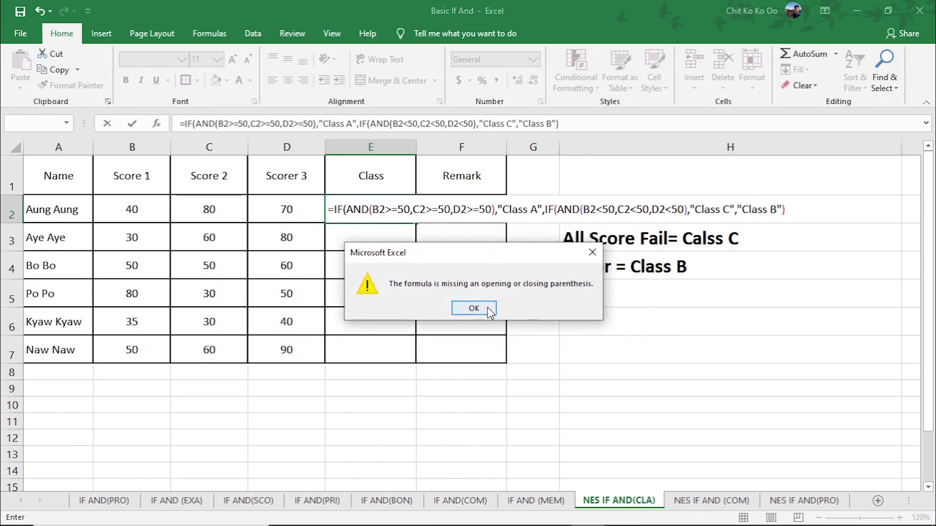
{"action": "left_click", "coordinate": [473, 311]}
{"action": "left_click", "coordinate": [793, 215]}
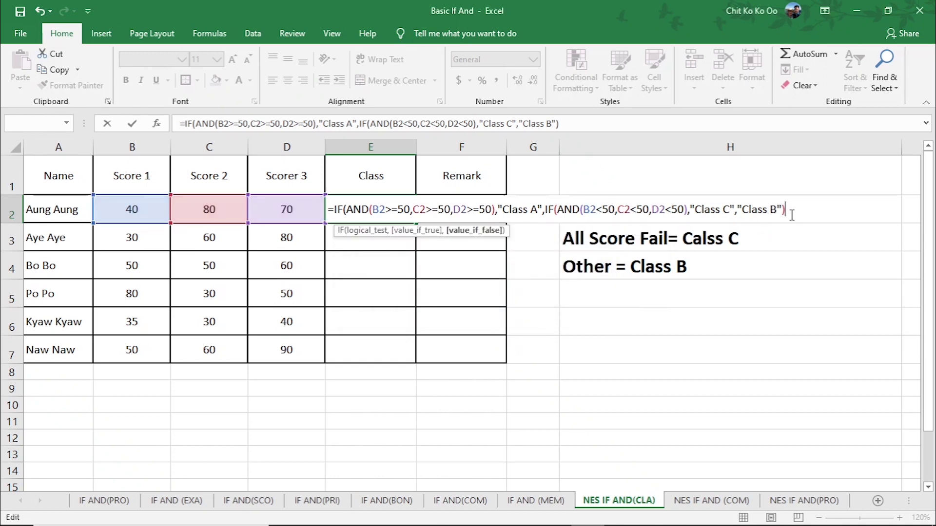
{"action": "type", "text": ")"}
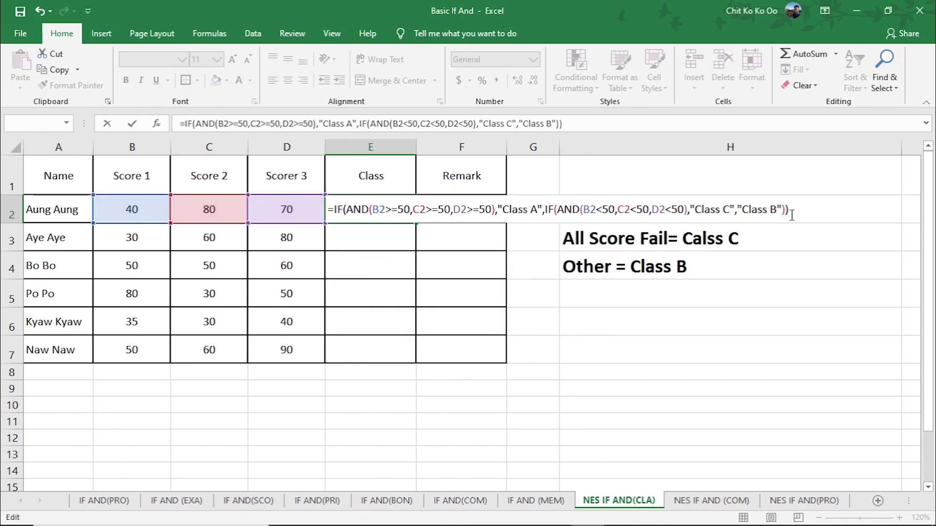
{"action": "key", "text": "Return"}
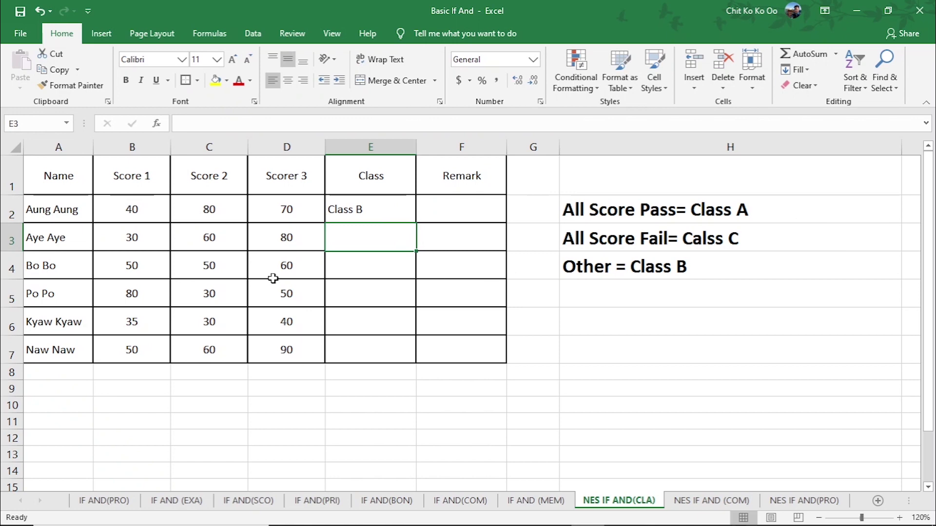
{"action": "left_click", "coordinate": [361, 208]}
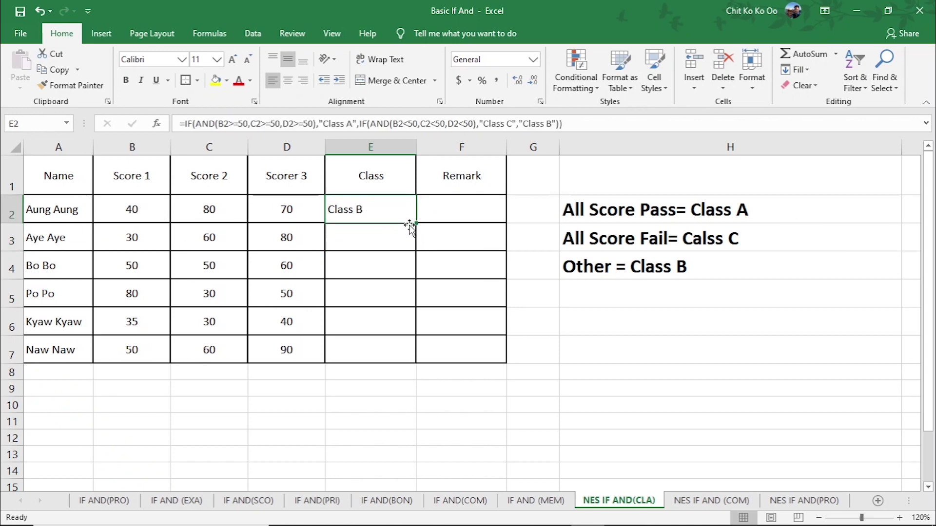
{"action": "left_click_drag", "start_coordinate": [417, 223], "coordinate": [416, 354]}
{"action": "left_click", "coordinate": [370, 262]}
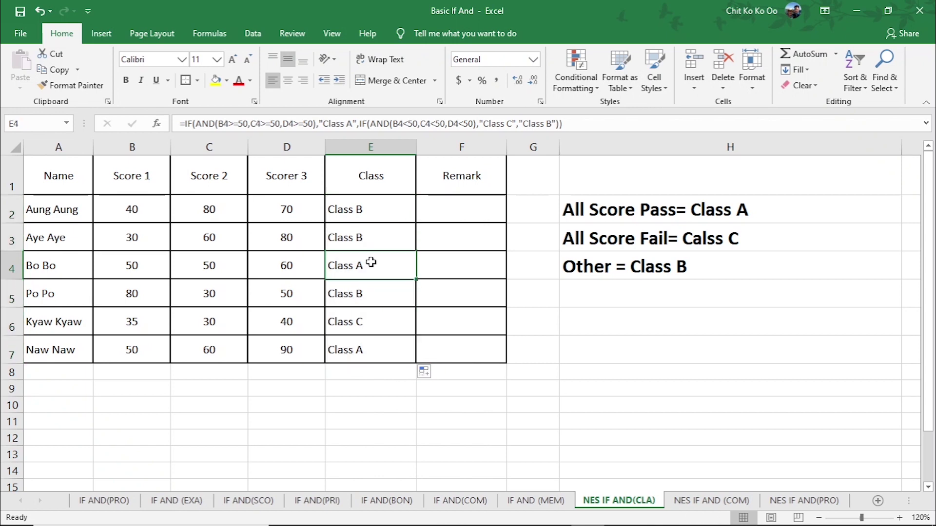
{"action": "left_click", "coordinate": [128, 263]}
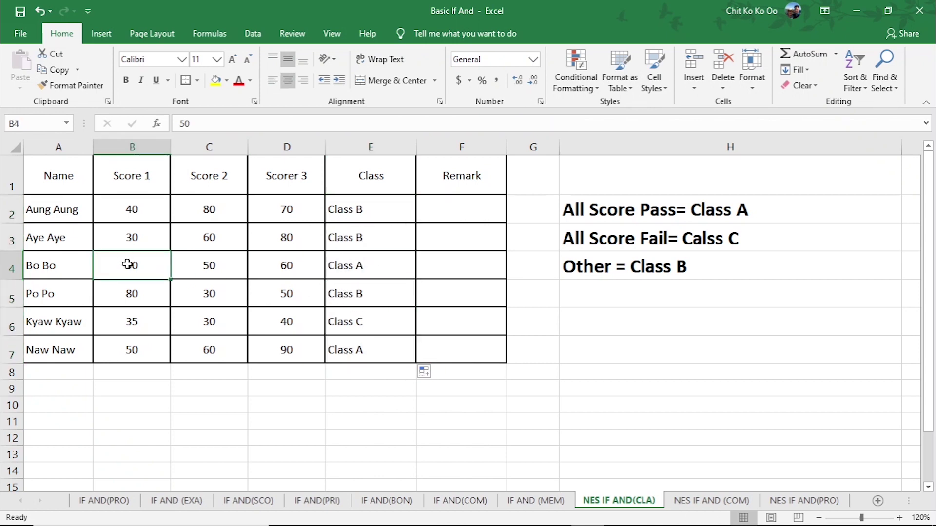
{"action": "left_click", "coordinate": [195, 266]}
{"action": "left_click", "coordinate": [276, 265]}
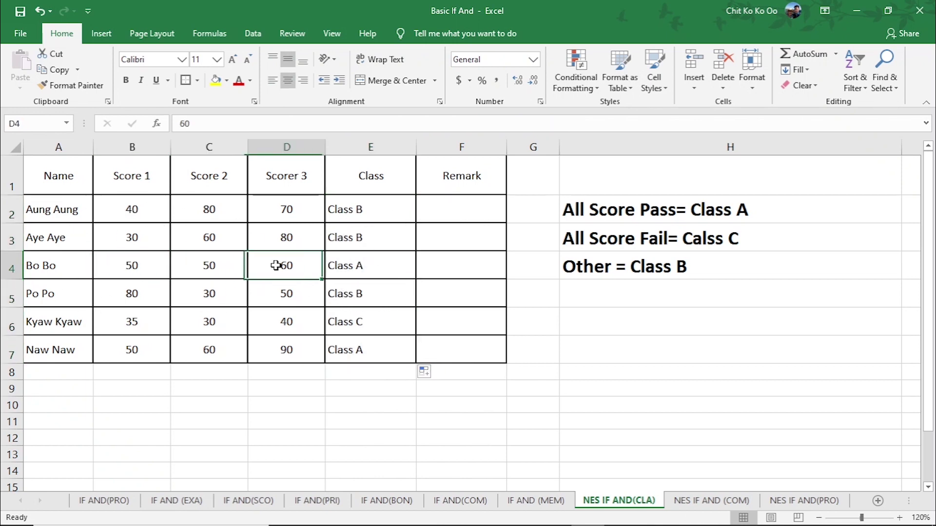
{"action": "left_click", "coordinate": [330, 282]}
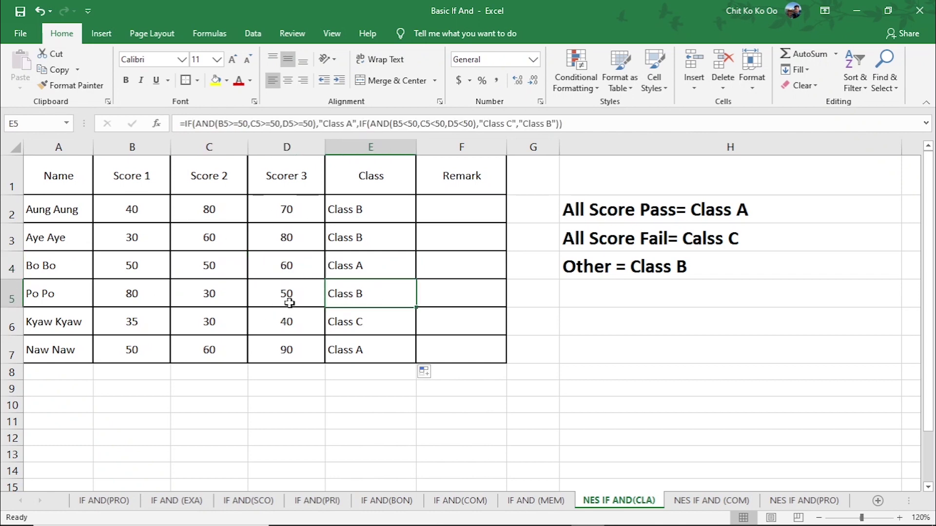
{"action": "left_click", "coordinate": [211, 294]}
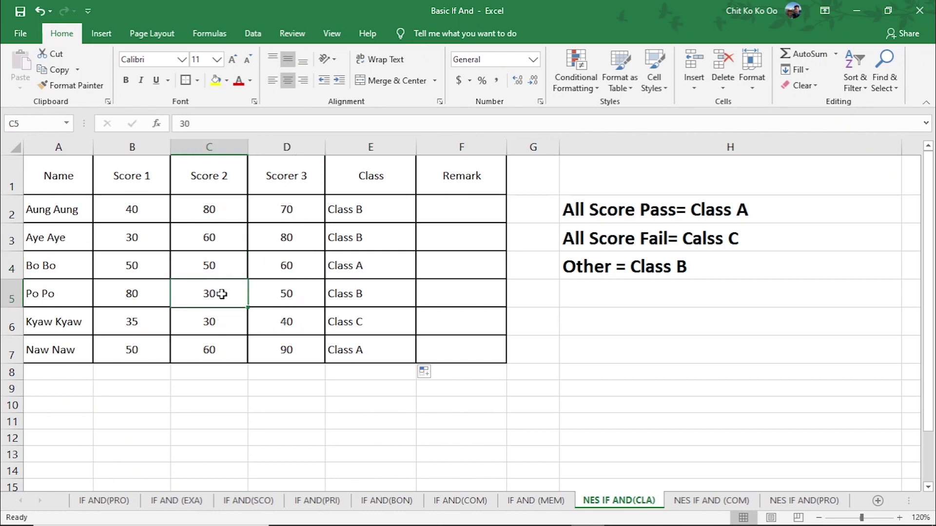
{"action": "left_click", "coordinate": [352, 295]}
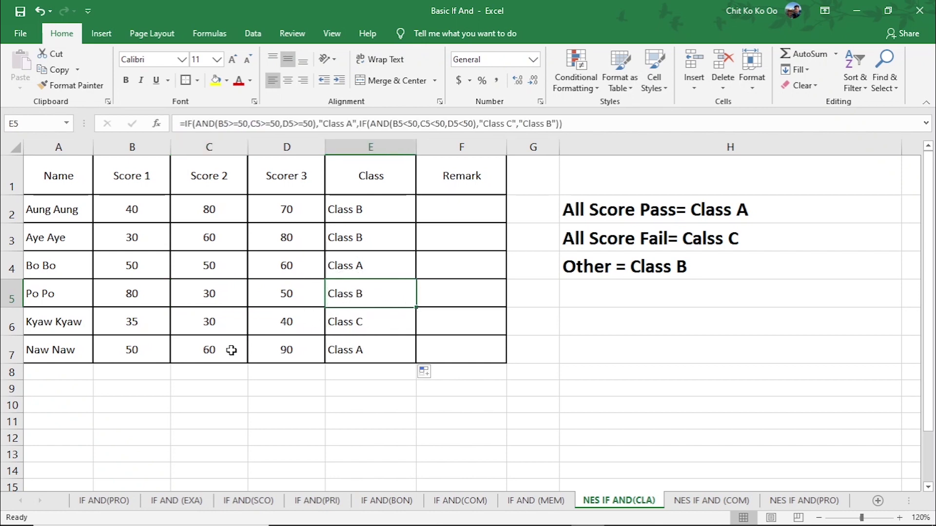
{"action": "left_click", "coordinate": [137, 319]}
{"action": "left_click", "coordinate": [219, 321]}
{"action": "left_click", "coordinate": [285, 322]}
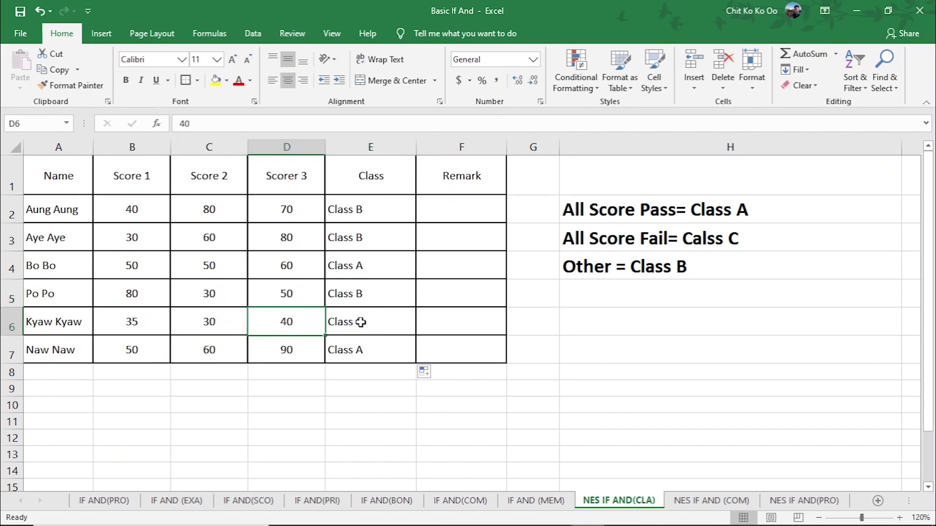
{"action": "left_click", "coordinate": [360, 323]}
{"action": "left_click", "coordinate": [130, 211]}
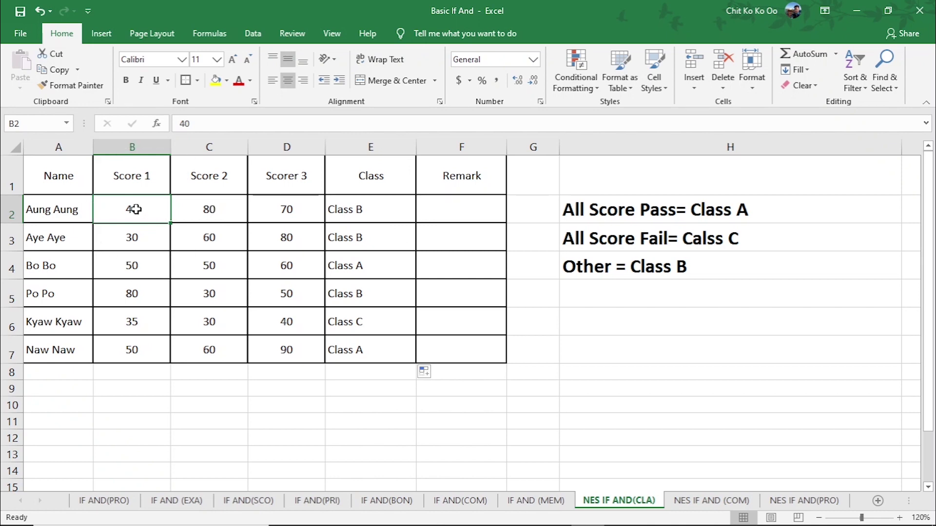
Try Score 1 at 50, check the Class result, then set B2 back to 40
{"action": "type", "text": "50"}
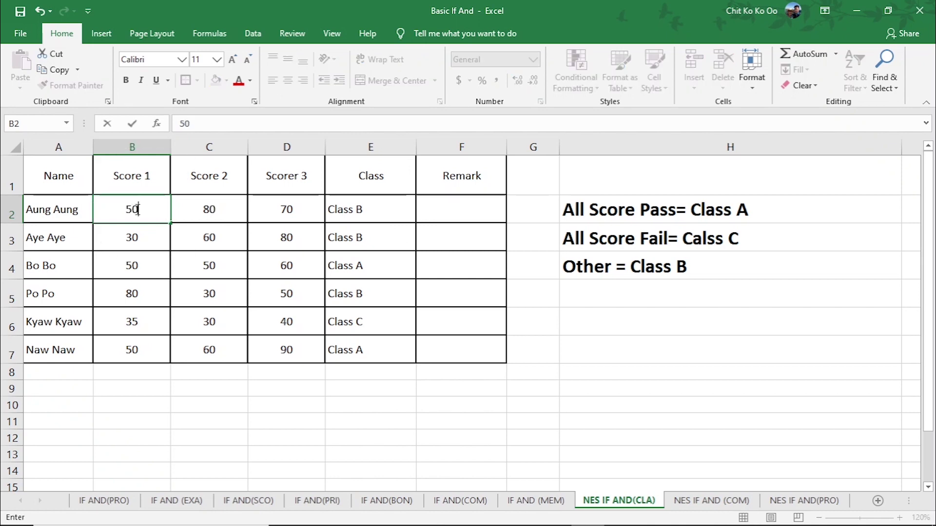
{"action": "key", "text": "Return"}
{"action": "left_click", "coordinate": [354, 218]}
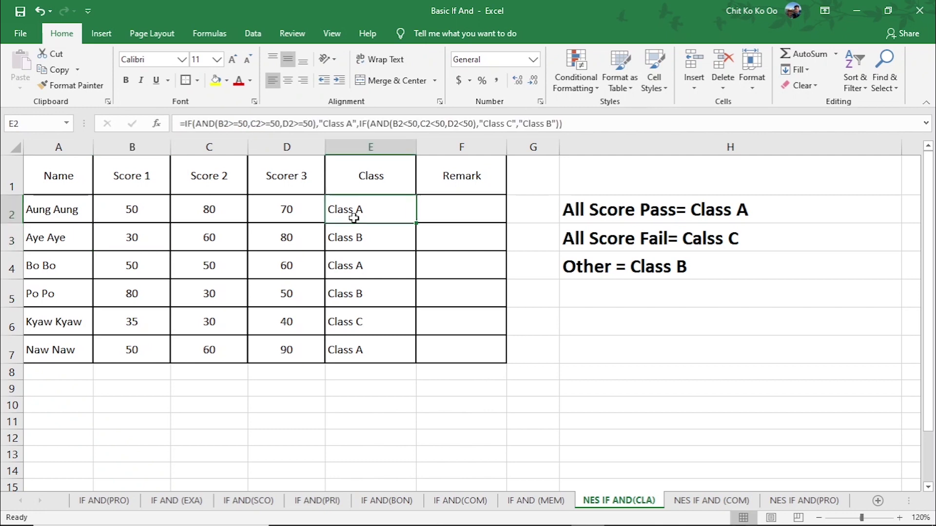
{"action": "left_click", "coordinate": [153, 213]}
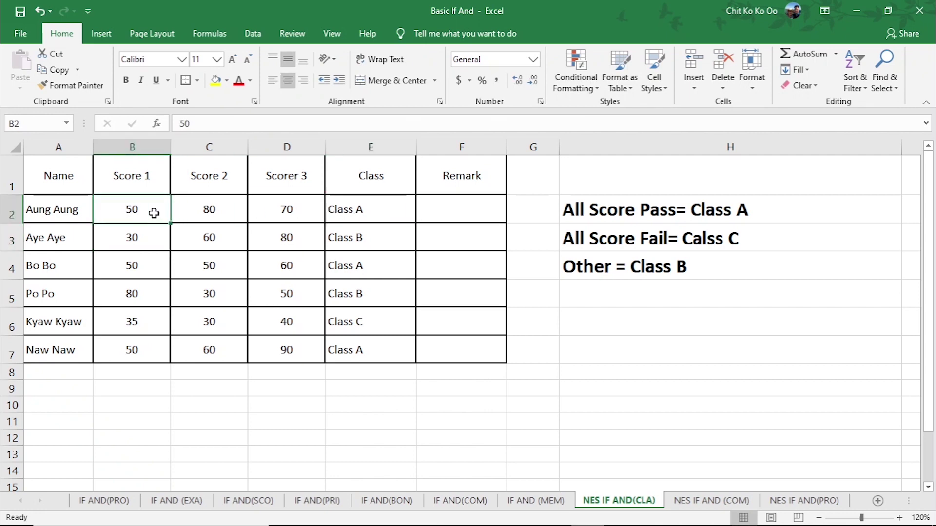
{"action": "type", "text": "40"}
{"action": "key", "text": "Return"}
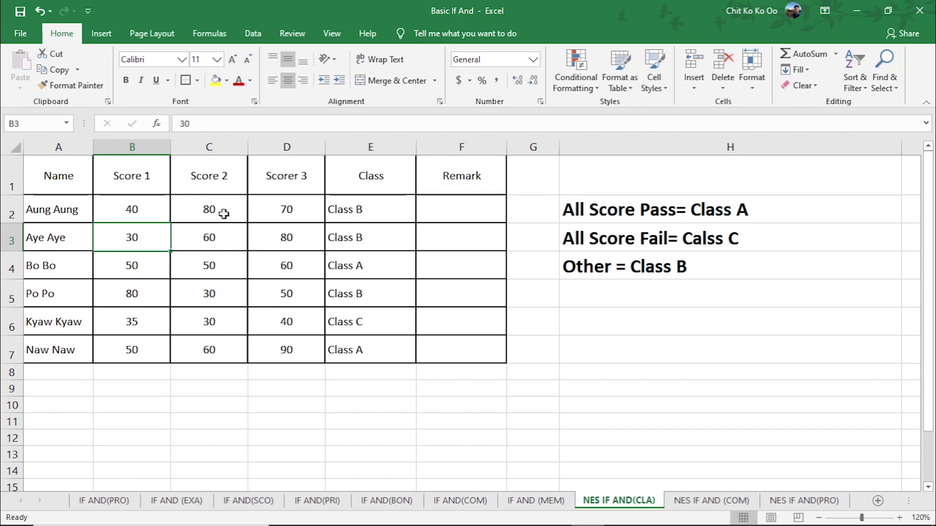
Set Score 2 to 30 and Score 3 to 20, confirm E2 shows Class C, and inspect its formula
{"action": "left_click", "coordinate": [221, 213]}
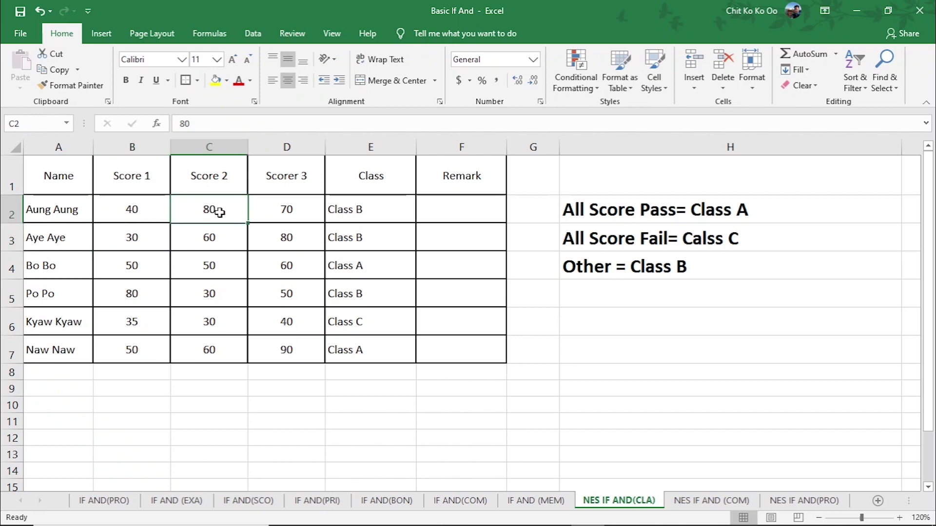
{"action": "type", "text": "30"}
{"action": "left_click", "coordinate": [310, 205]}
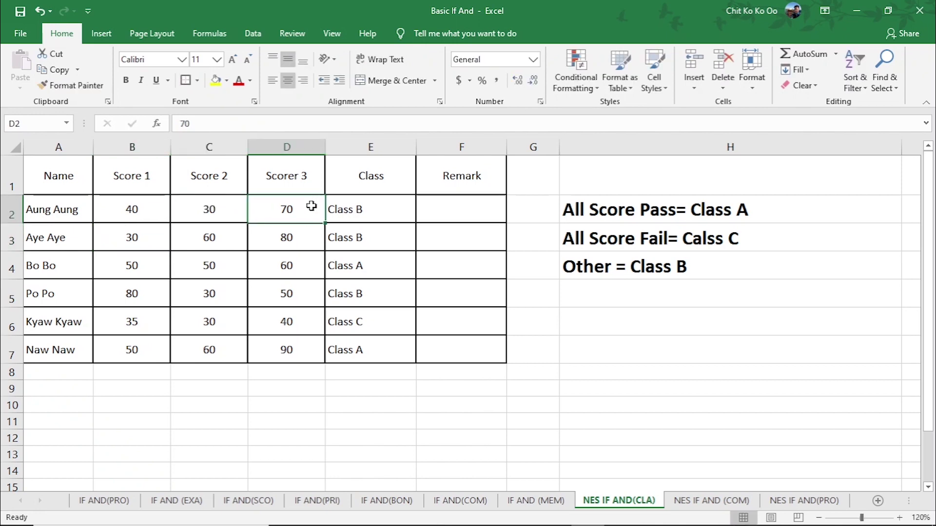
{"action": "type", "text": "20"}
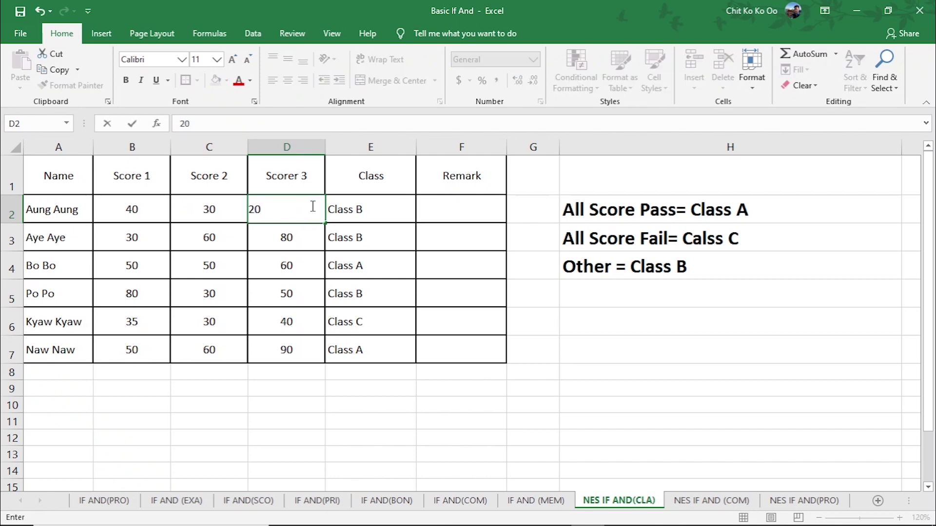
{"action": "key", "text": "Return"}
{"action": "left_click", "coordinate": [361, 209]}
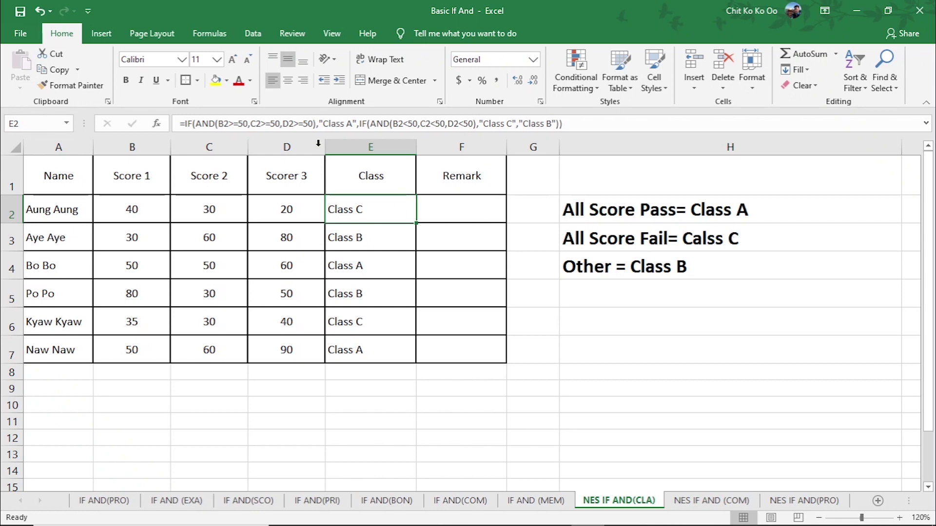
{"action": "double_click", "coordinate": [370, 211]}
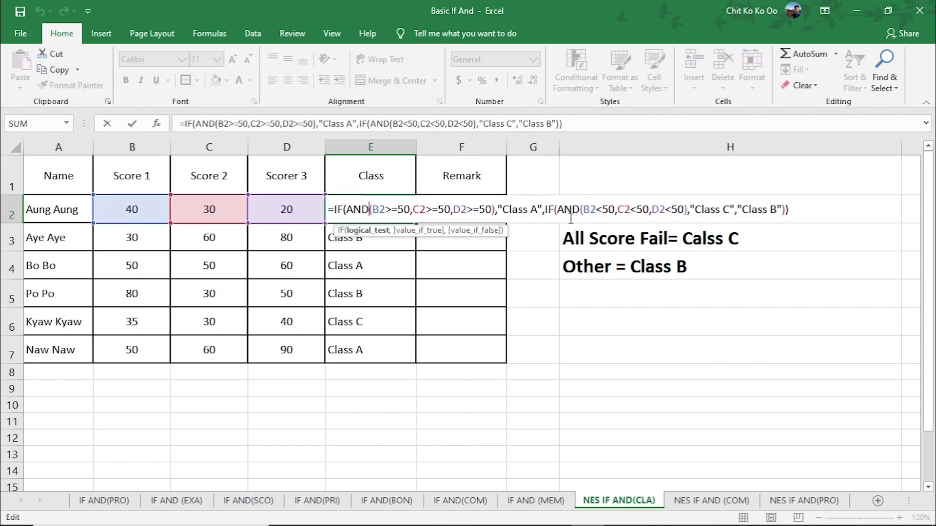
{"action": "left_click", "coordinate": [578, 213]}
{"action": "key", "text": "Return"}
{"action": "left_click", "coordinate": [673, 502]}
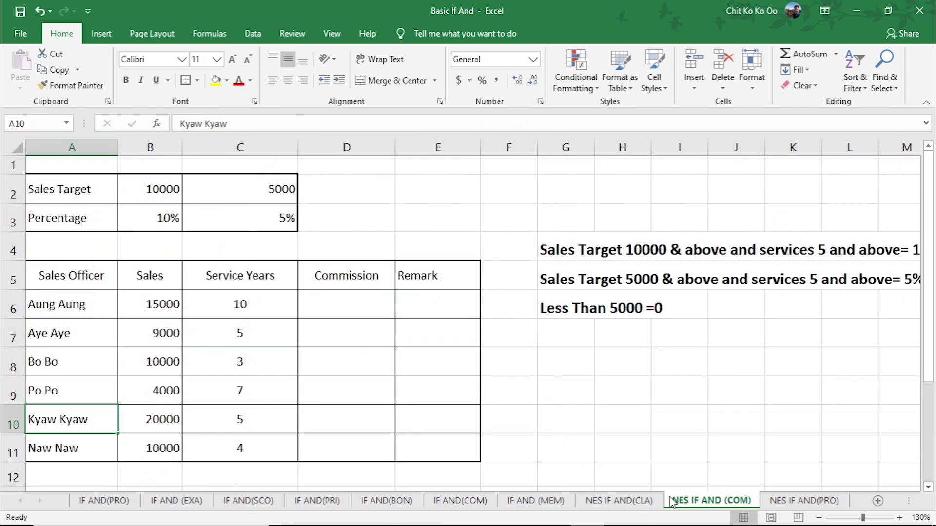
{"action": "left_click", "coordinate": [417, 337]}
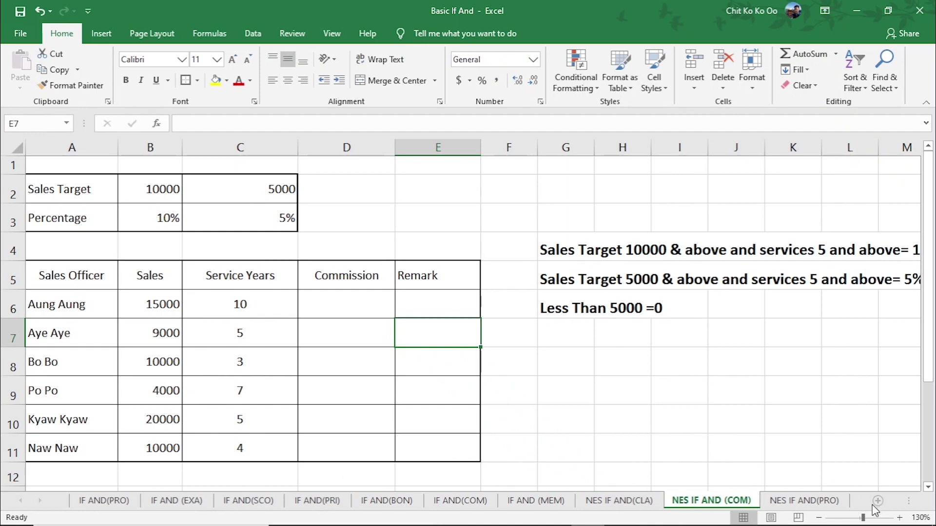
{"action": "left_click", "coordinate": [819, 517]}
{"action": "left_click", "coordinate": [705, 431]}
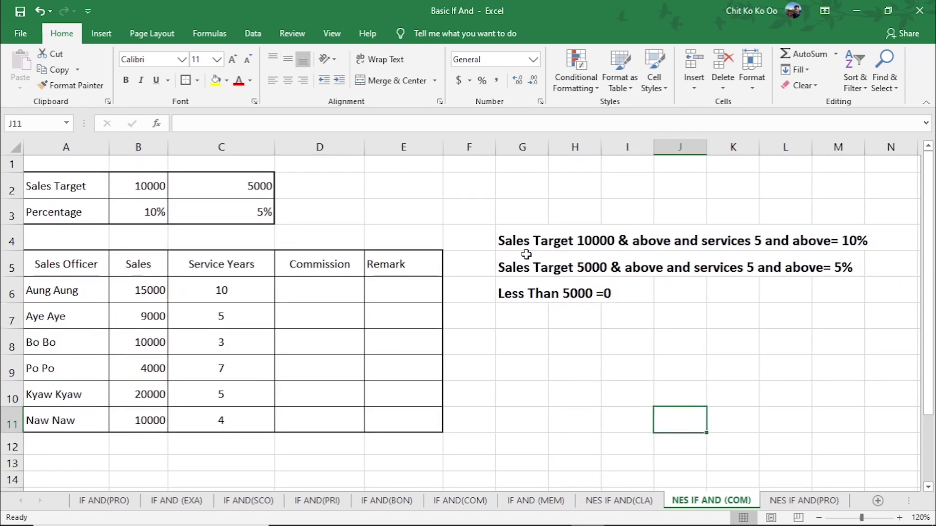
{"action": "left_click", "coordinate": [612, 264]}
{"action": "left_click", "coordinate": [609, 240]}
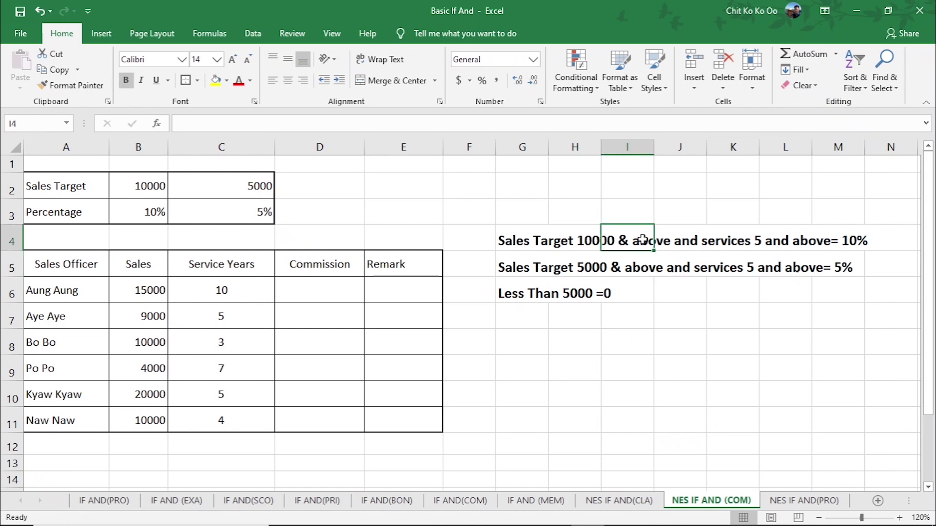
{"action": "left_click", "coordinate": [756, 247]}
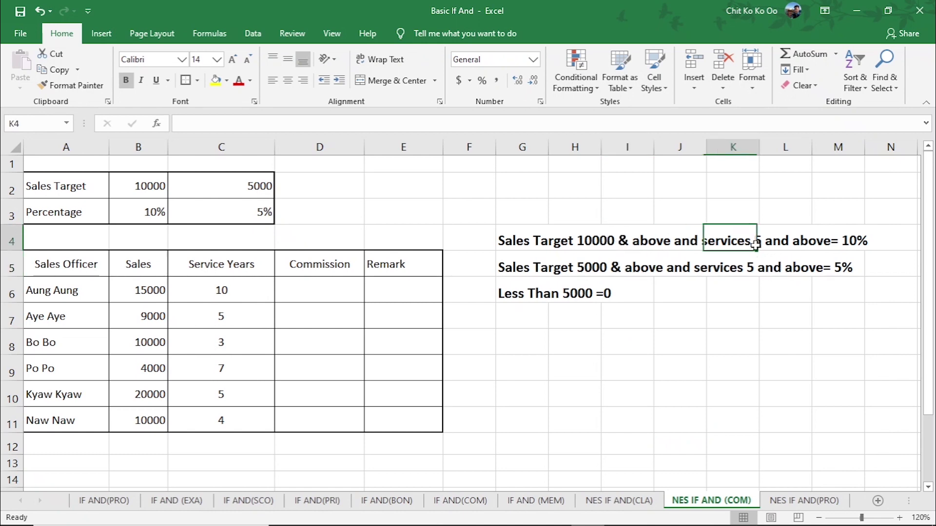
{"action": "left_click", "coordinate": [863, 241]}
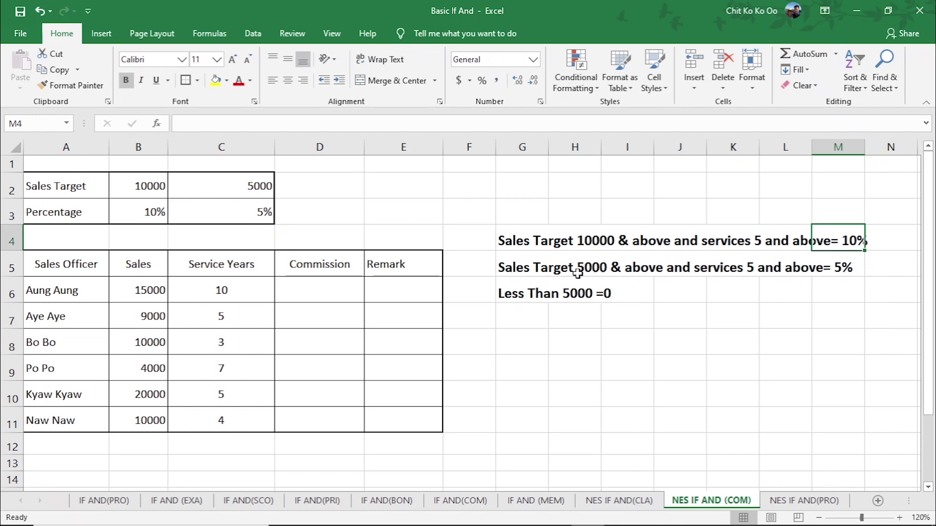
{"action": "left_click", "coordinate": [605, 272]}
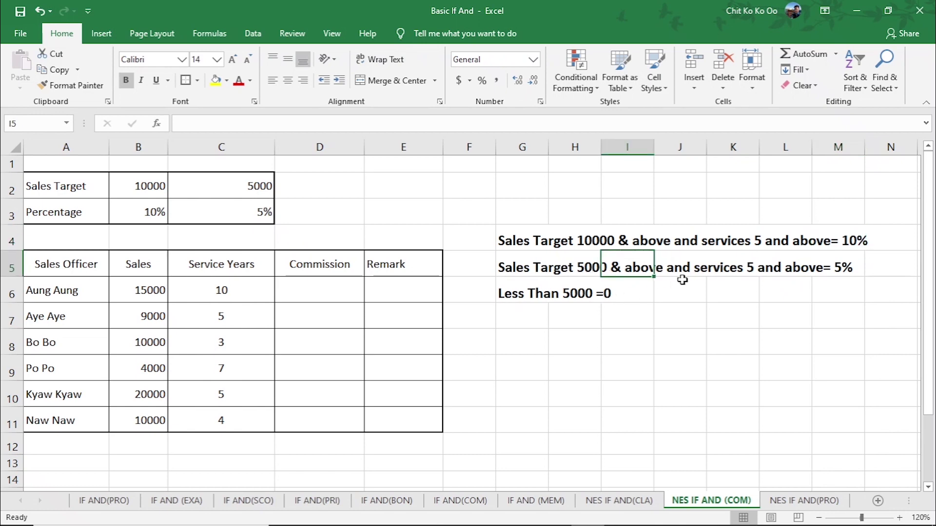
{"action": "left_click", "coordinate": [744, 269]}
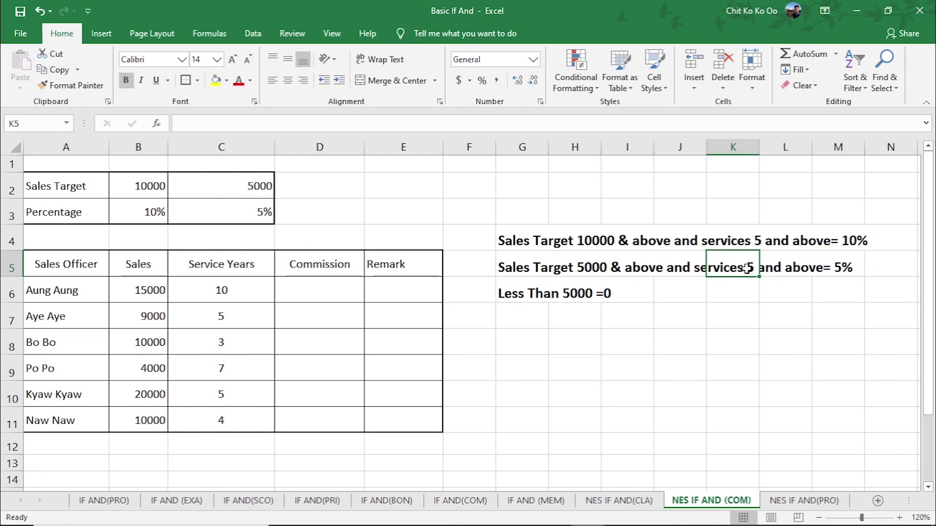
{"action": "left_click", "coordinate": [810, 269]}
{"action": "left_click", "coordinate": [846, 271]}
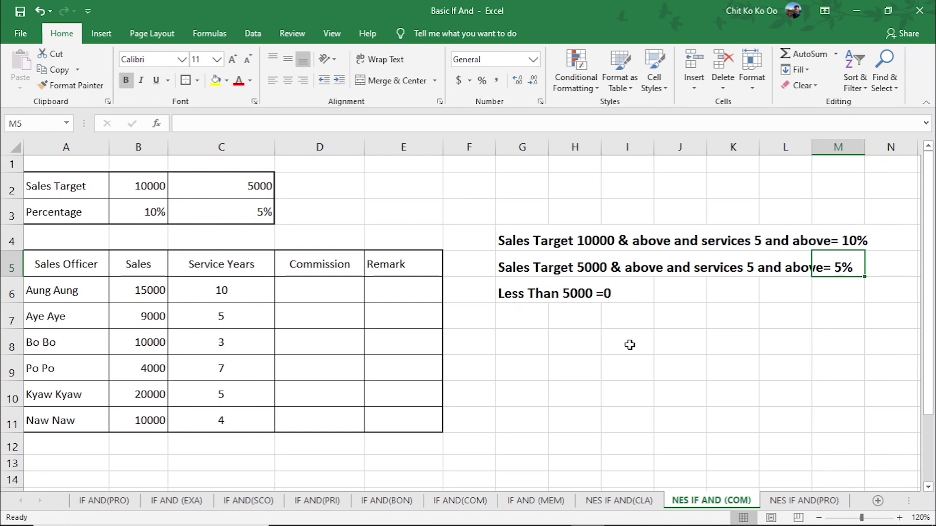
{"action": "left_click", "coordinate": [578, 292]}
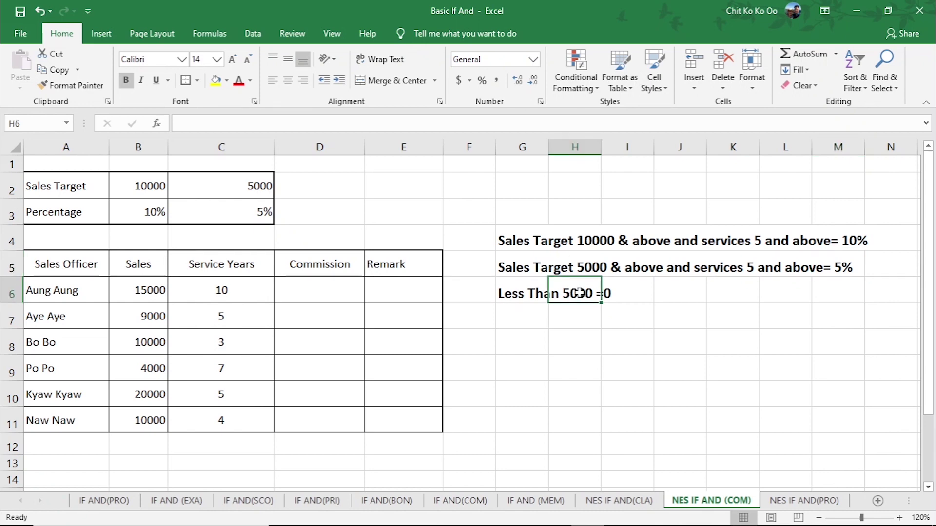
{"action": "left_click", "coordinate": [315, 291]}
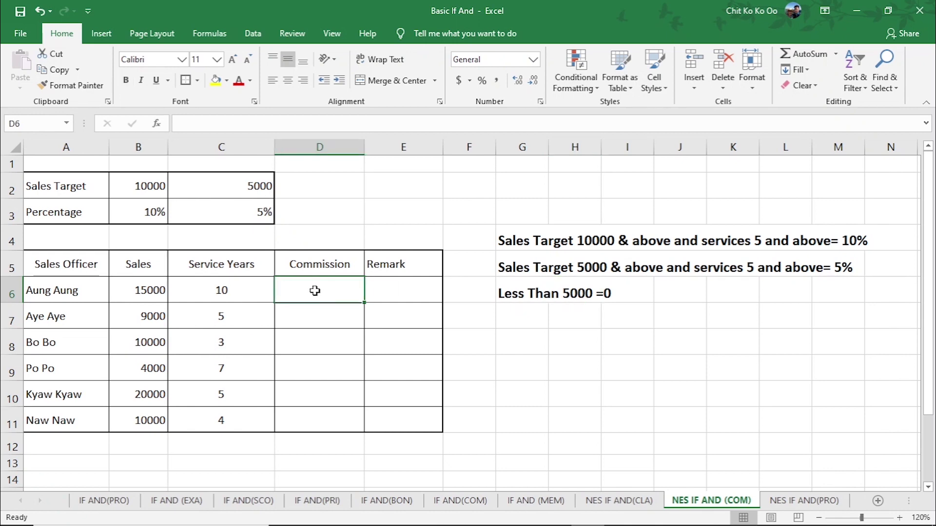
Start D6's formula with =IF(AND(B6>=$B$2,C6>=5) as the first commission condition
{"action": "type", "text": "=if"}
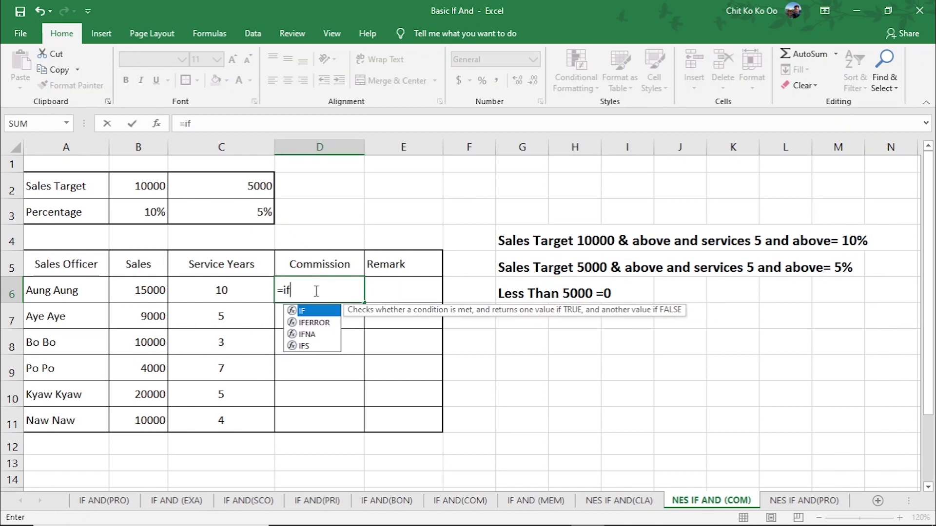
{"action": "key", "text": "Tab"}
{"action": "type", "text": "and"}
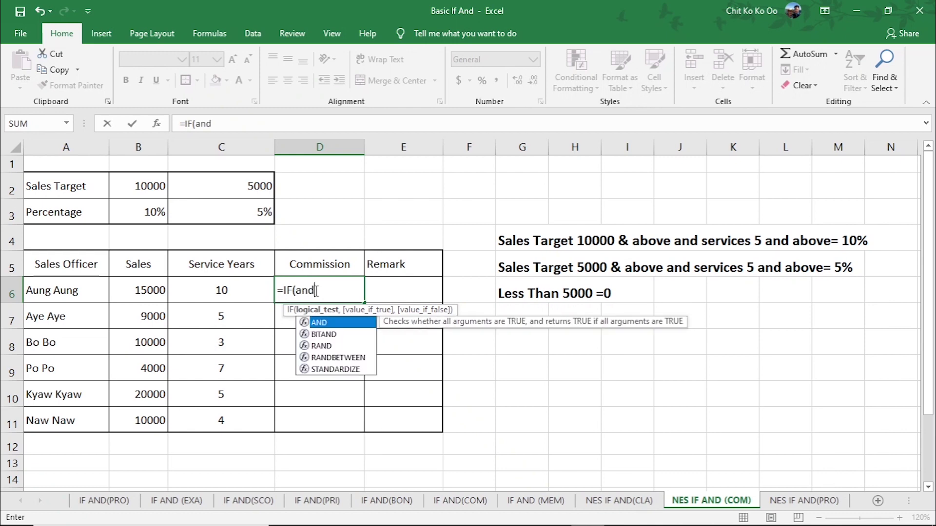
{"action": "key", "text": "Tab"}
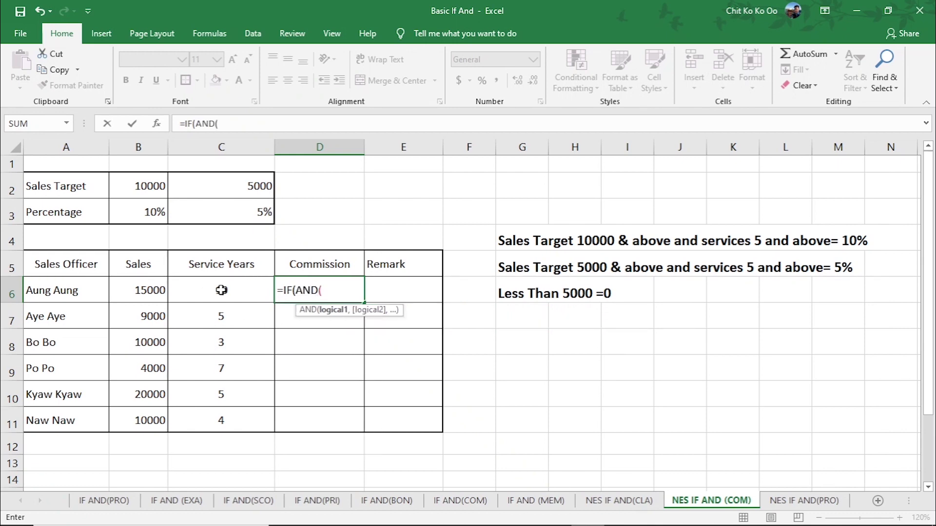
{"action": "left_click", "coordinate": [154, 292]}
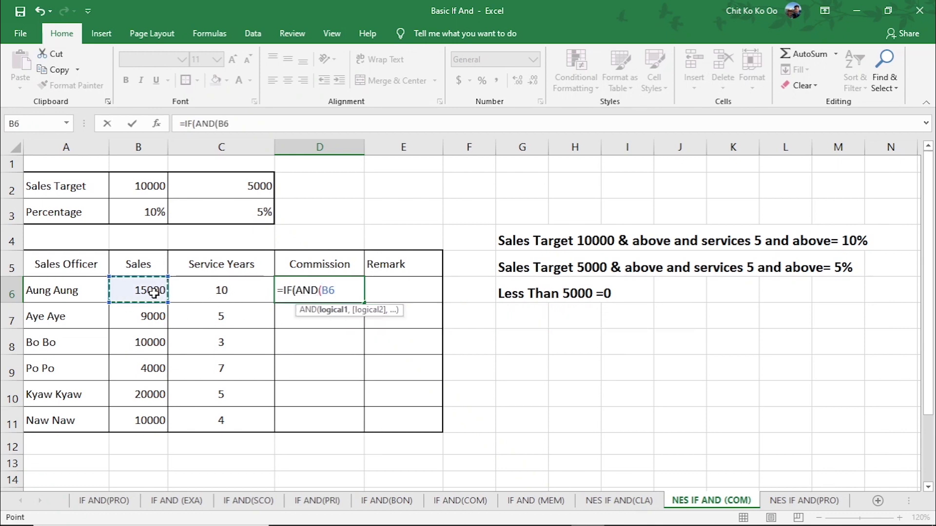
{"action": "type", "text": ">="}
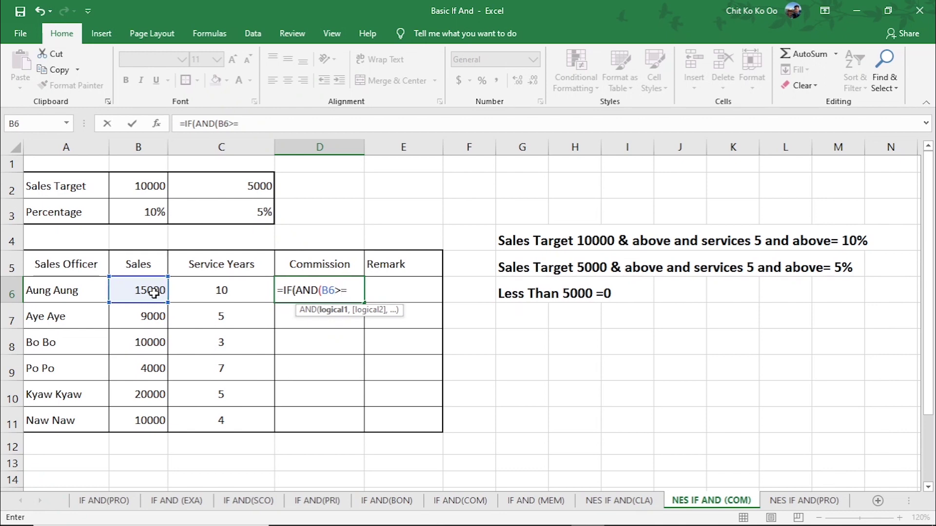
{"action": "left_click", "coordinate": [138, 189]}
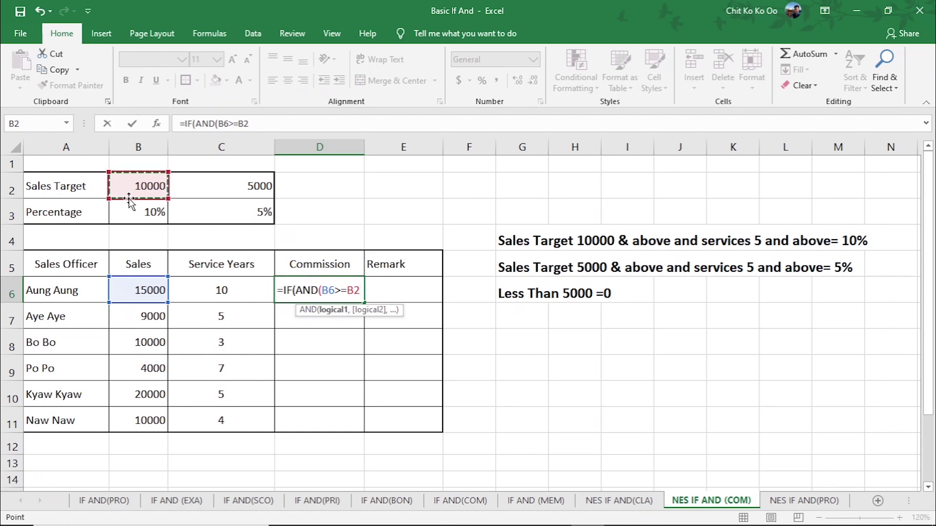
{"action": "key", "text": "F4"}
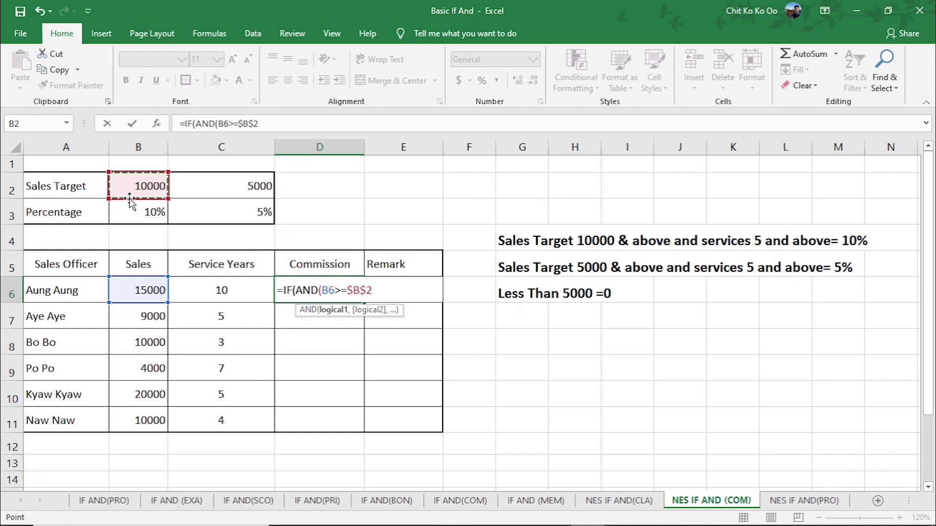
{"action": "type", "text": ","}
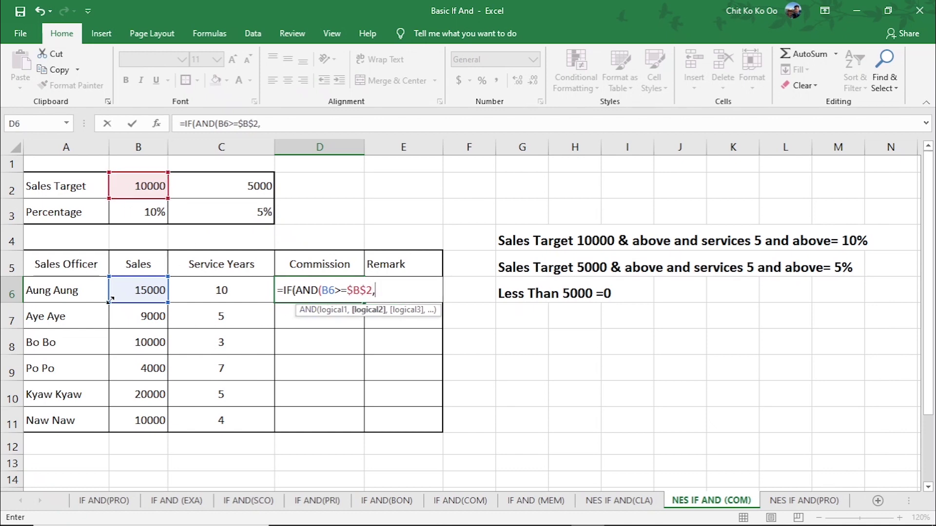
{"action": "left_click", "coordinate": [232, 293]}
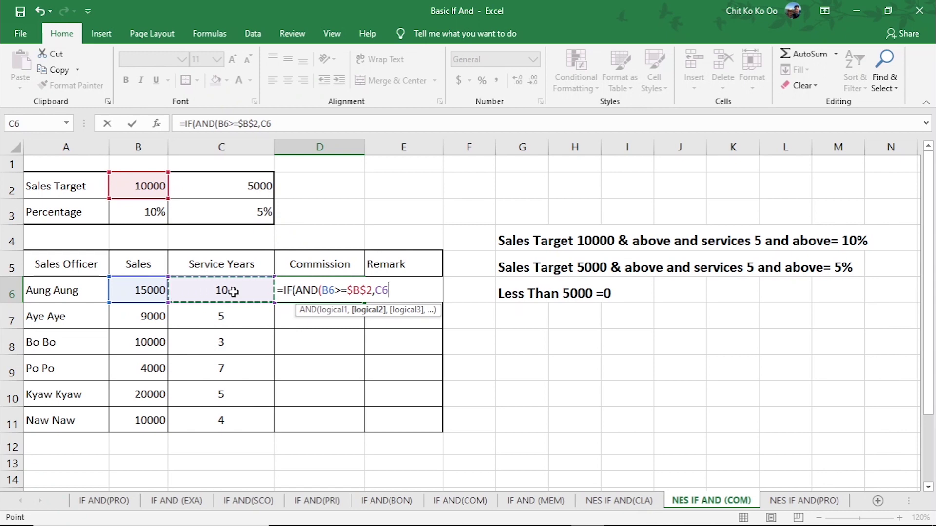
{"action": "type", "text": ">=5"}
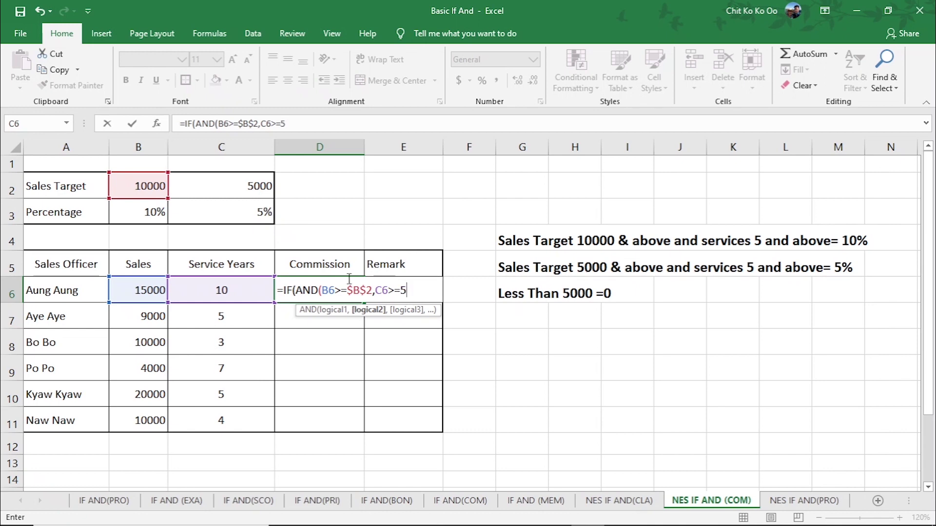
{"action": "type", "text": ")"}
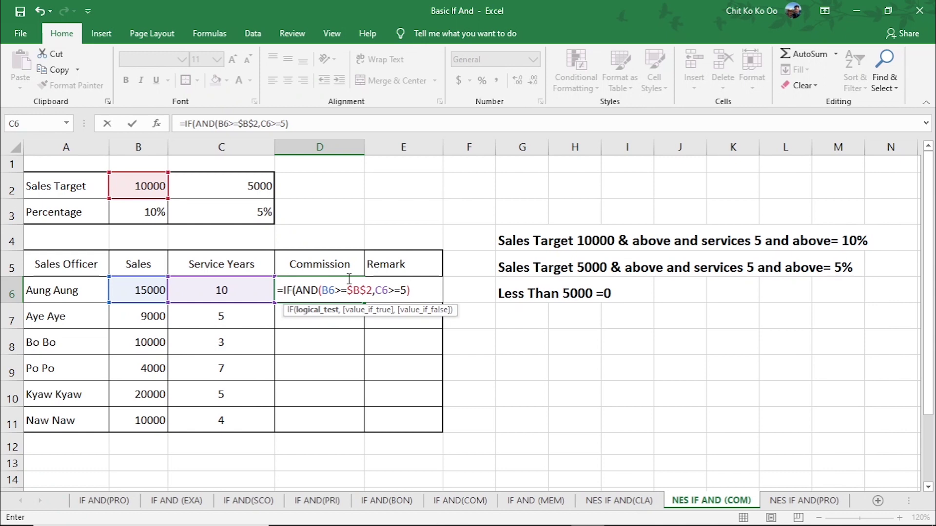
Make the first result B6*$B$3, then begin a nested IF(AND( for the second condition
{"action": "type", "text": ","}
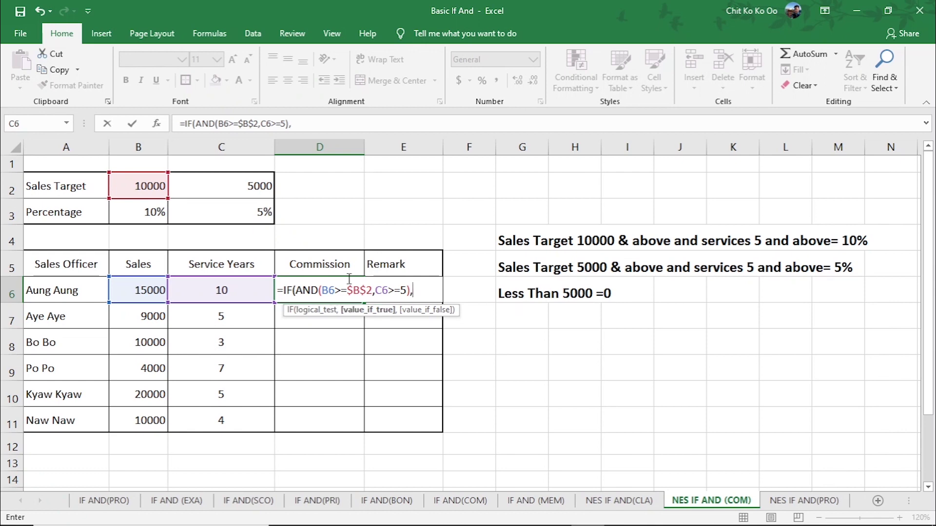
{"action": "left_click", "coordinate": [146, 289]}
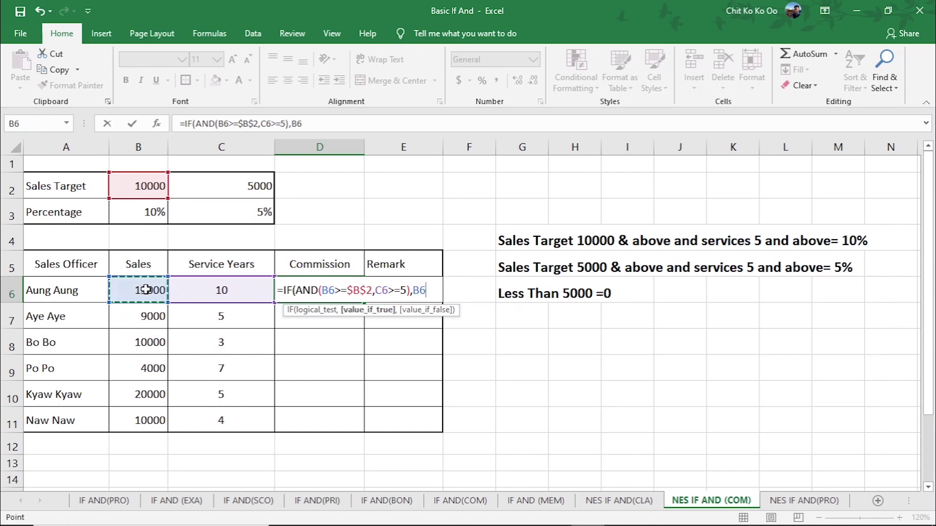
{"action": "type", "text": "*"}
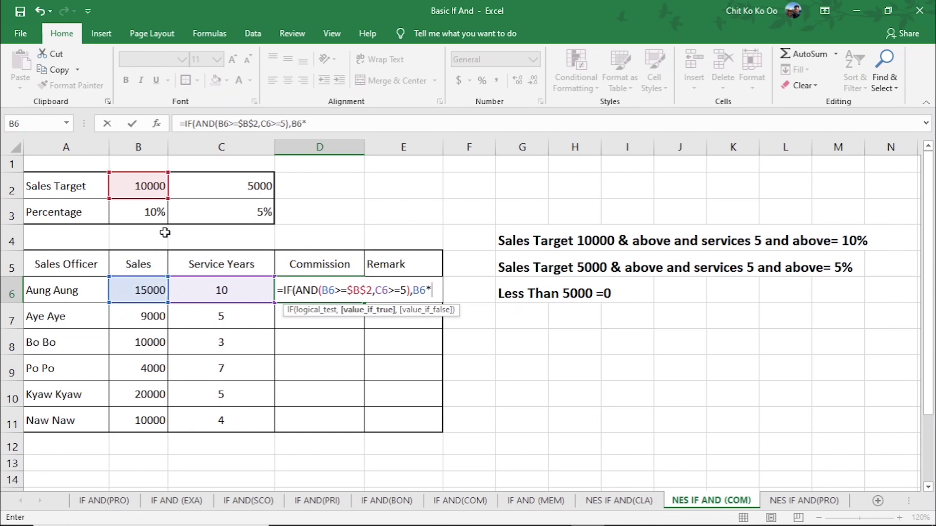
{"action": "left_click", "coordinate": [137, 214]}
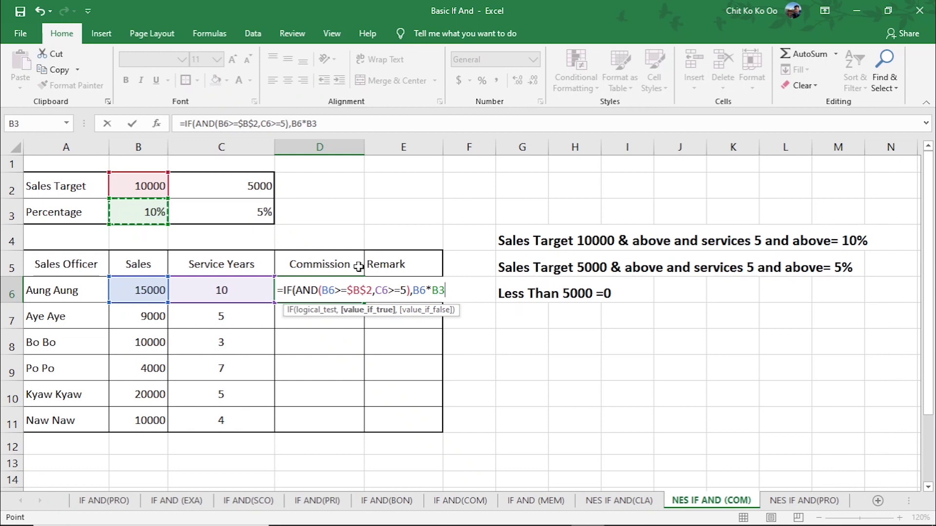
{"action": "key", "text": "F4"}
{"action": "type", "text": "$B$3,"}
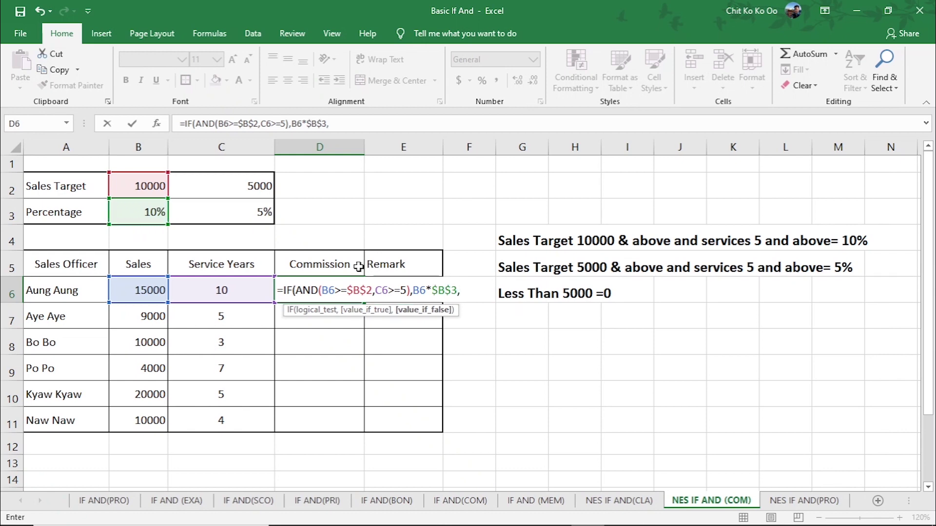
{"action": "type", "text": "if"}
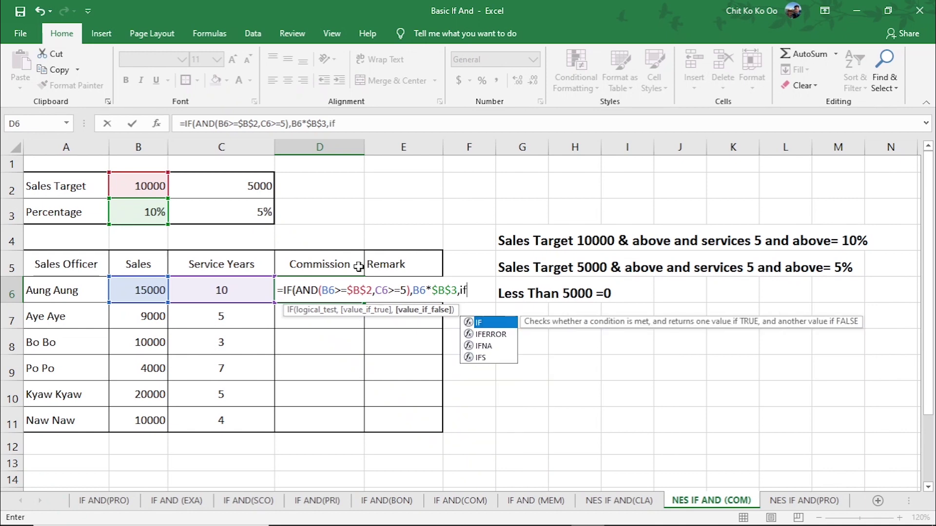
{"action": "key", "text": "Tab"}
{"action": "type", "text": "and"}
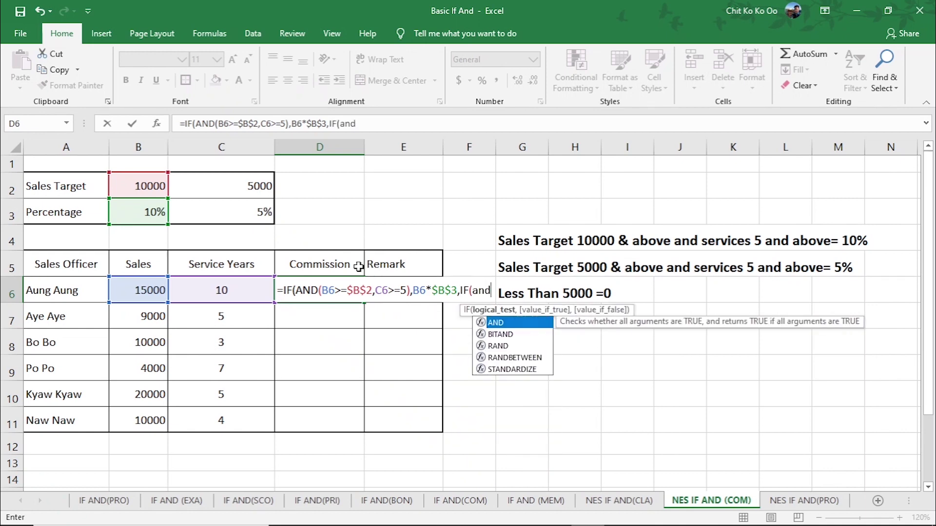
{"action": "key", "text": "Tab"}
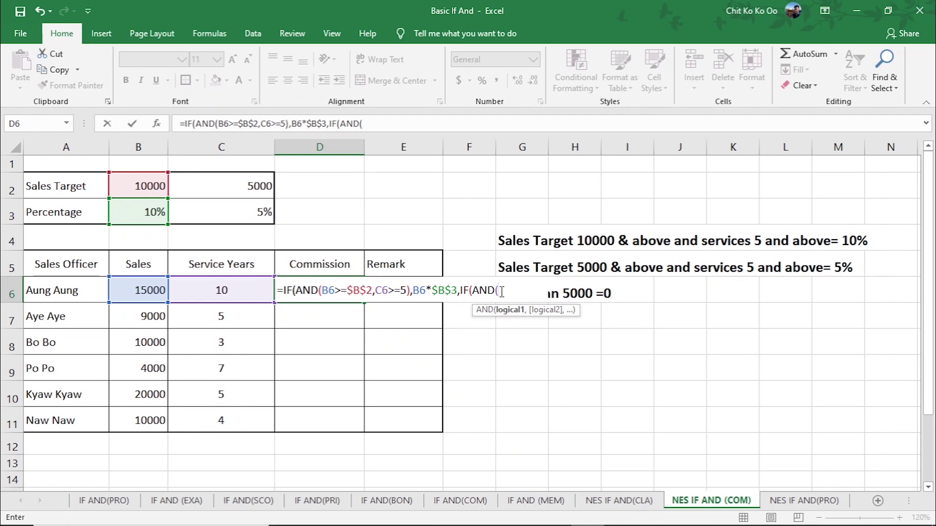
Write the second condition B6>=$C$2,C6>=5 inside the nested IF(AND()
{"action": "left_click", "coordinate": [146, 288]}
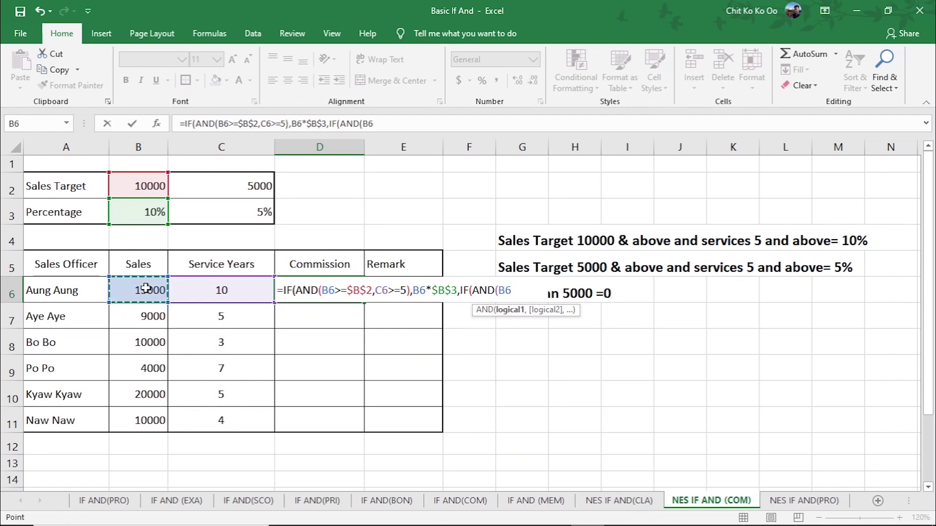
{"action": "type", "text": ">="}
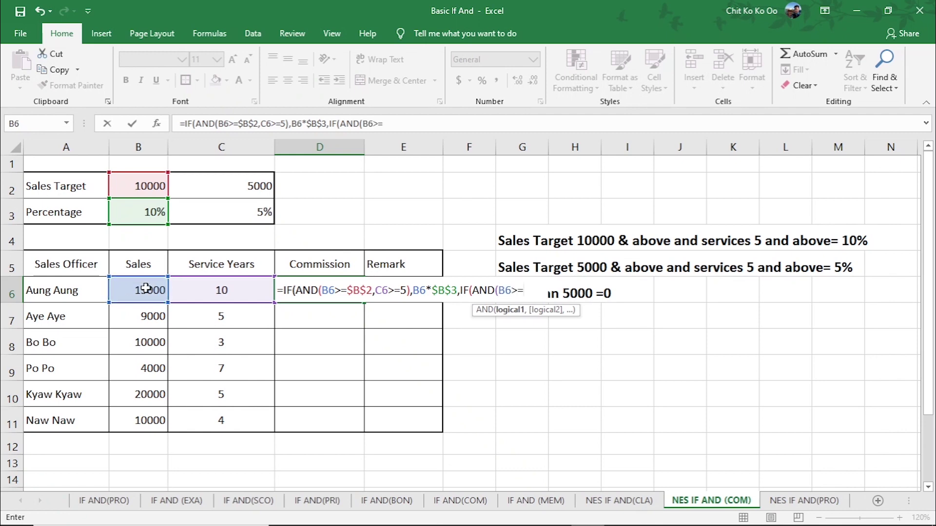
{"action": "left_click", "coordinate": [240, 187]}
{"action": "key", "text": "F4"}
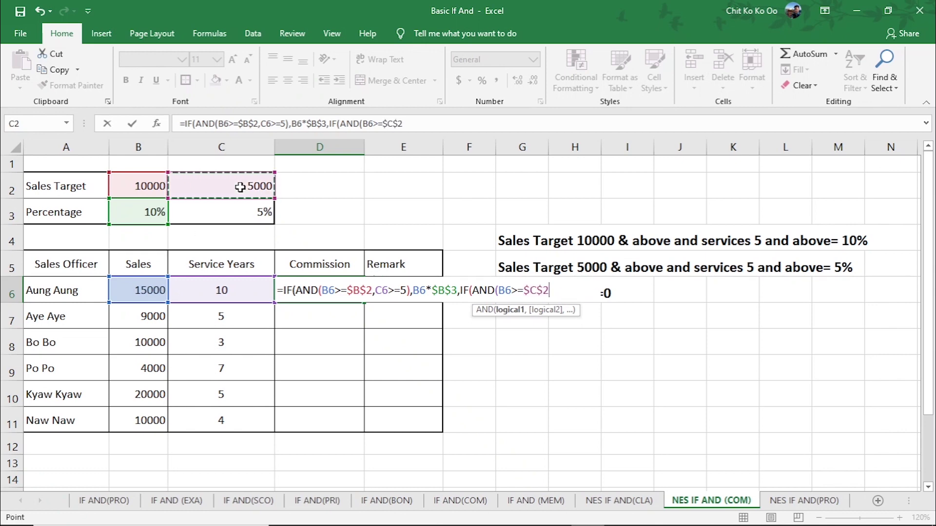
{"action": "type", "text": ","}
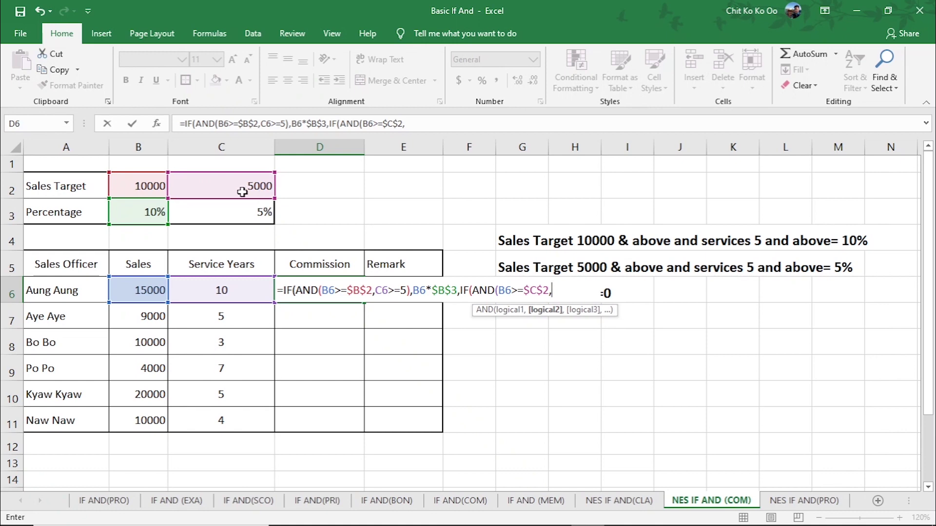
{"action": "left_click", "coordinate": [229, 292]}
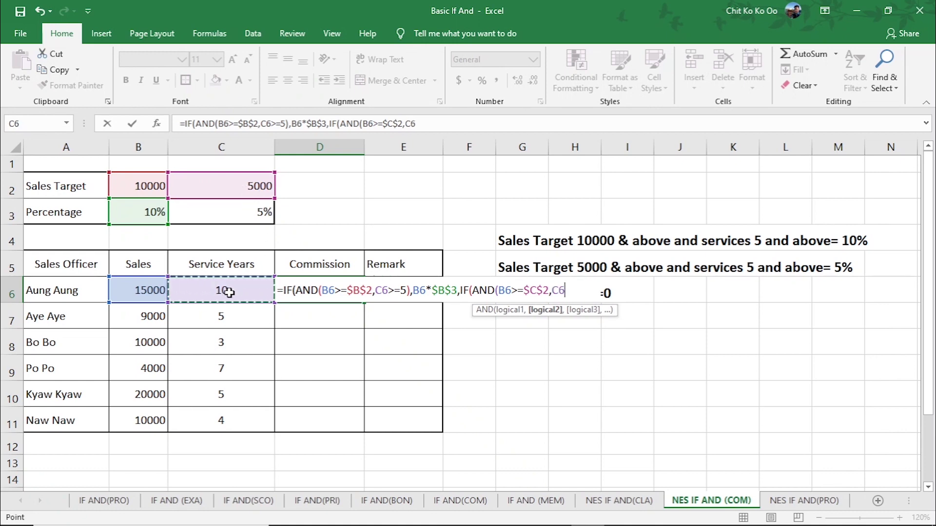
{"action": "type", "text": ">=5"}
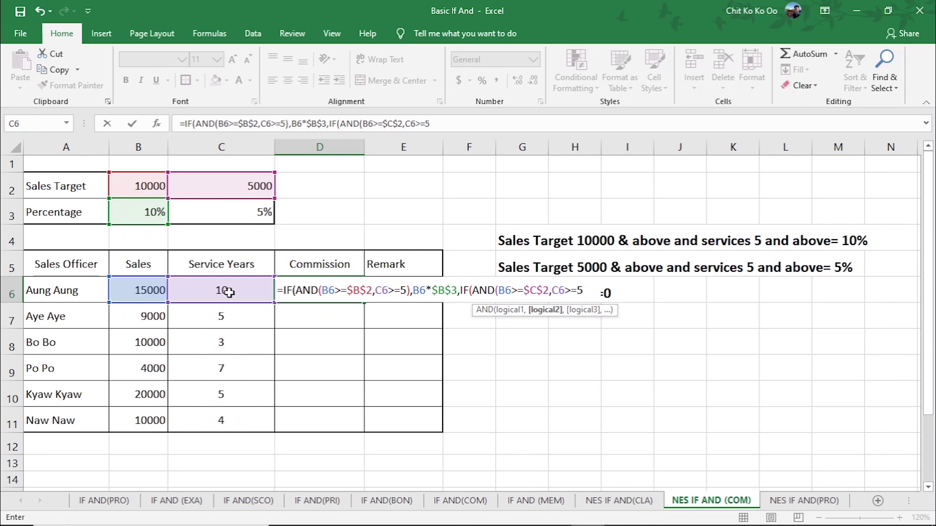
{"action": "type", "text": ")"}
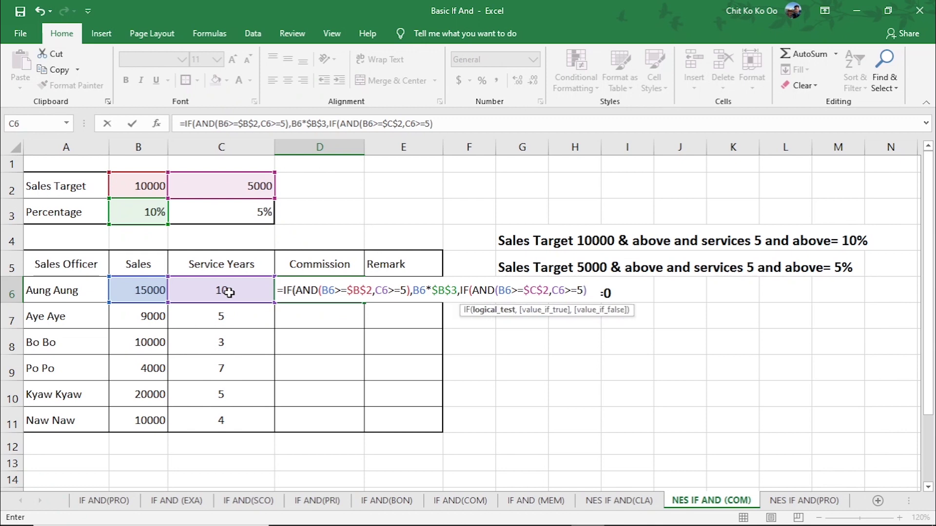
{"action": "type", "text": ","}
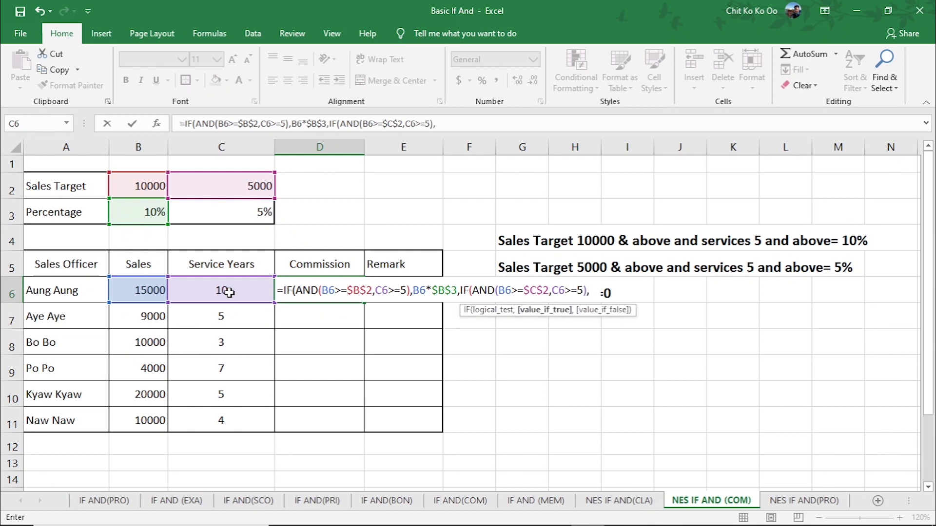
Return B6*$C$3 or else 0, closing and committing the formula to show 1500
{"action": "left_click", "coordinate": [144, 288]}
{"action": "type", "text": "*"}
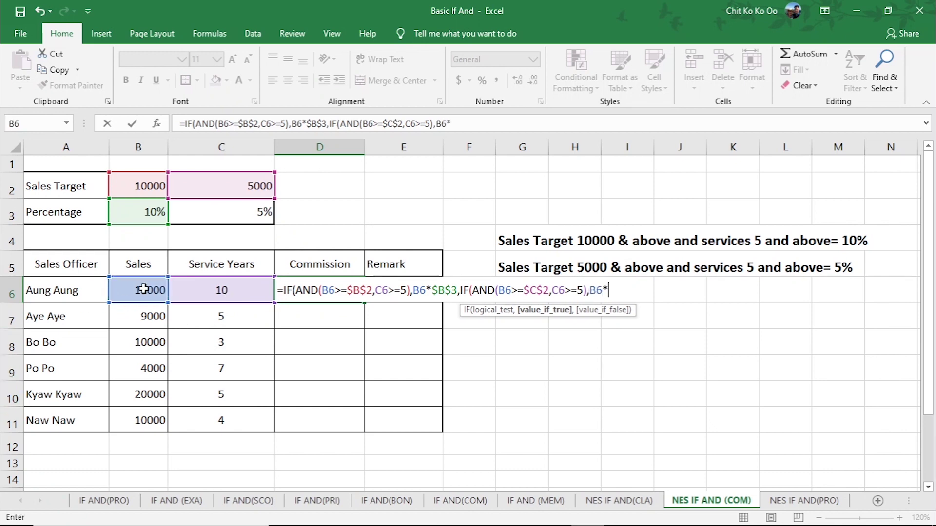
{"action": "left_click", "coordinate": [251, 213]}
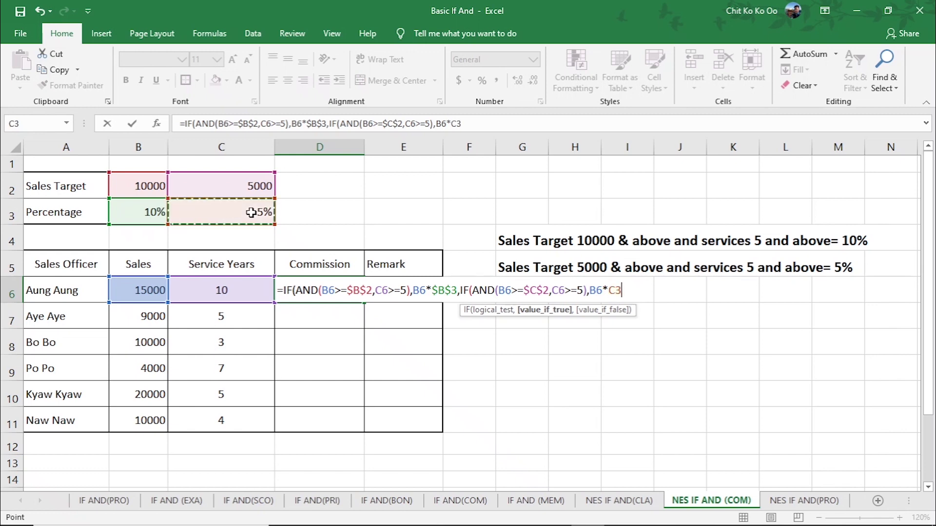
{"action": "key", "text": "F4"}
{"action": "type", "text": "$C$3,"}
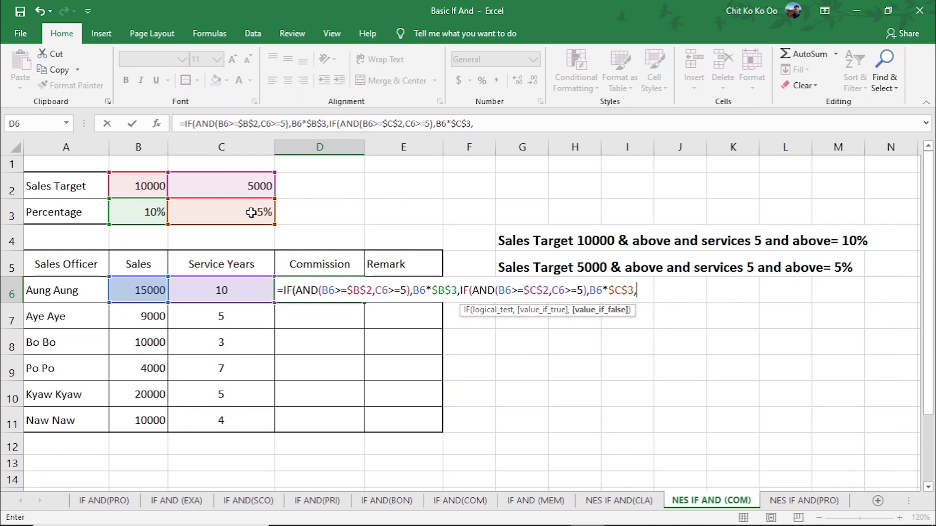
{"action": "type", "text": "0"}
{"action": "type", "text": ")"}
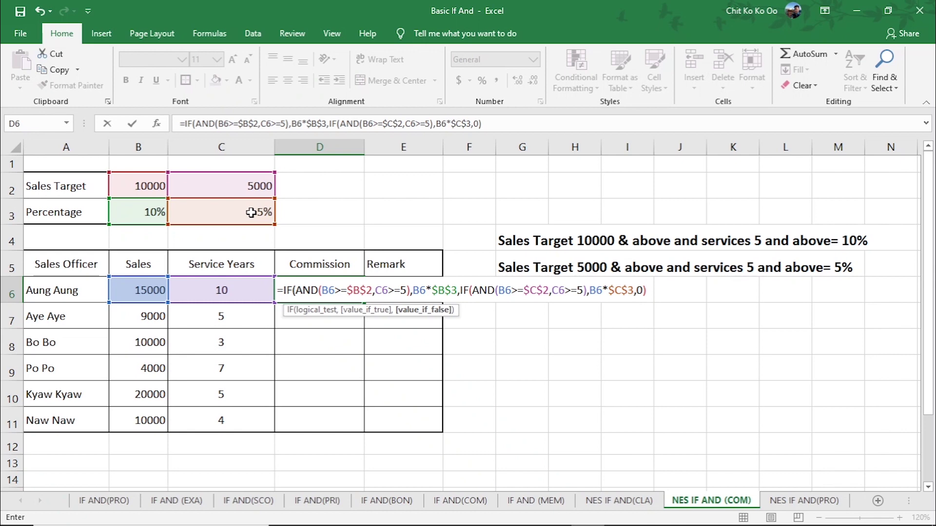
{"action": "type", "text": ")"}
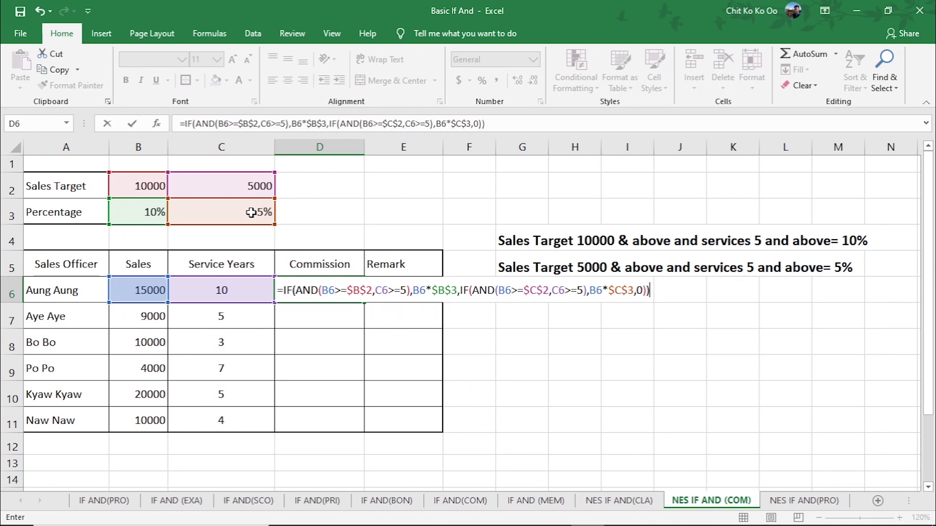
{"action": "key", "text": "Return"}
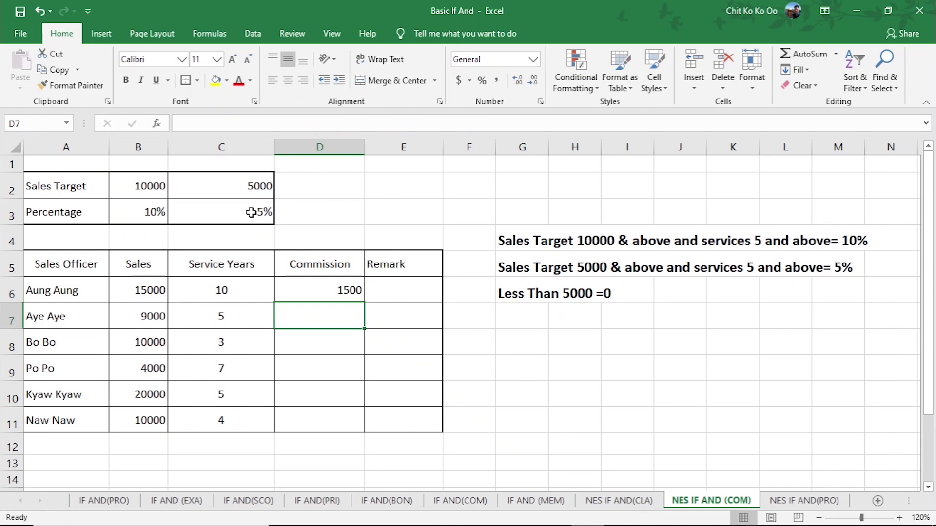
{"action": "left_click", "coordinate": [232, 291]}
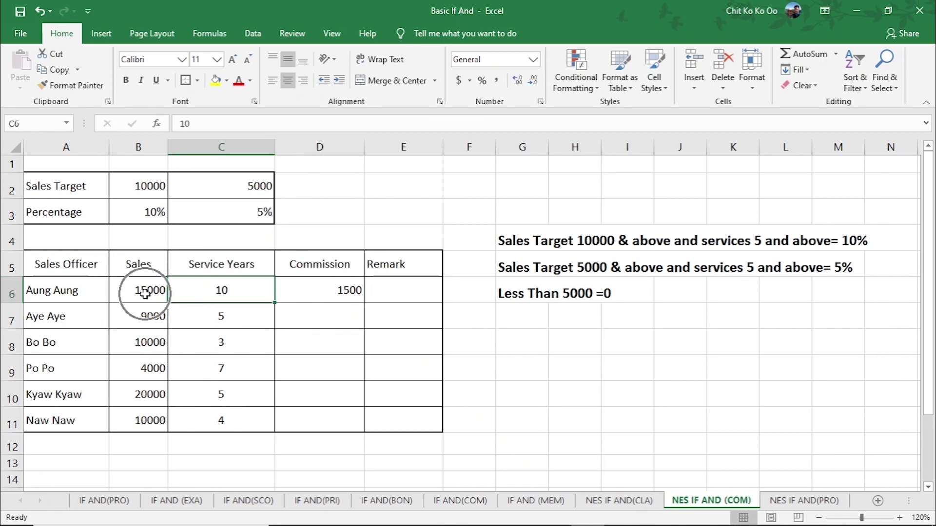
{"action": "left_click", "coordinate": [341, 291]}
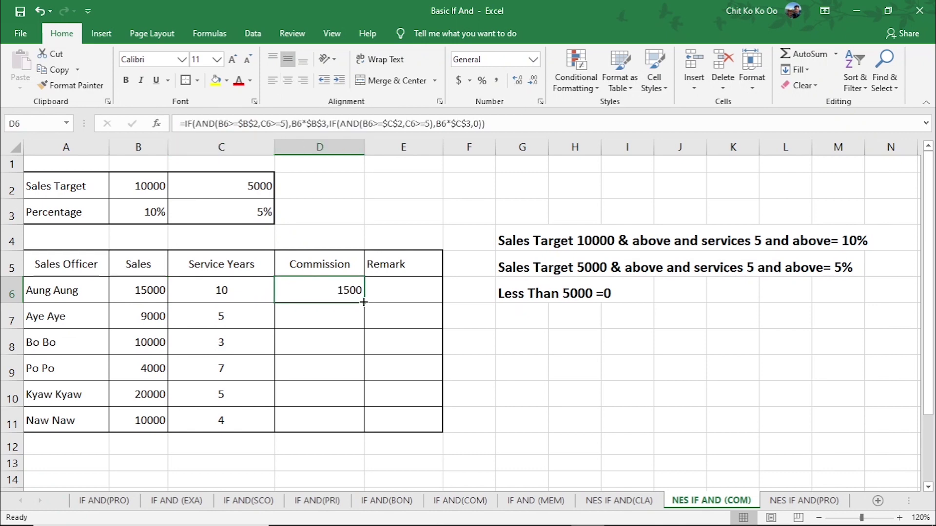
{"action": "left_click_drag", "start_coordinate": [364, 302], "coordinate": [364, 425]}
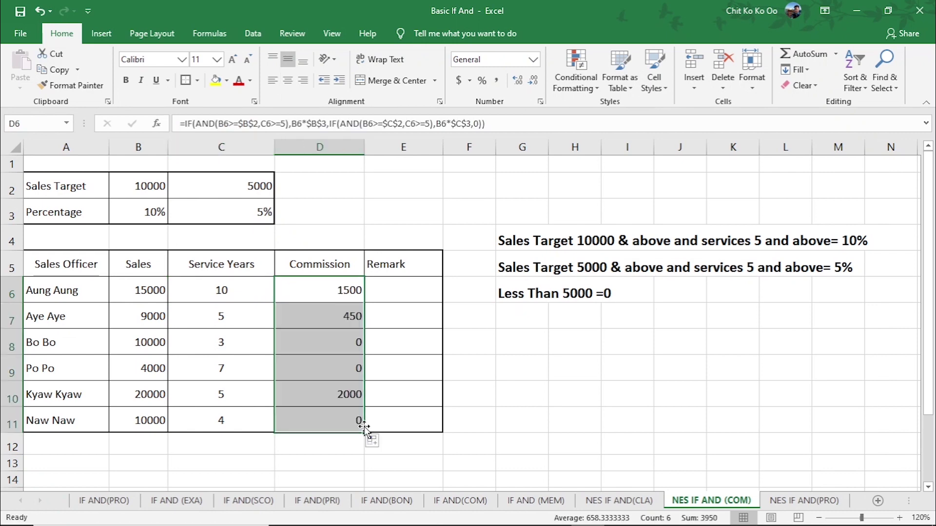
{"action": "left_click", "coordinate": [142, 340]}
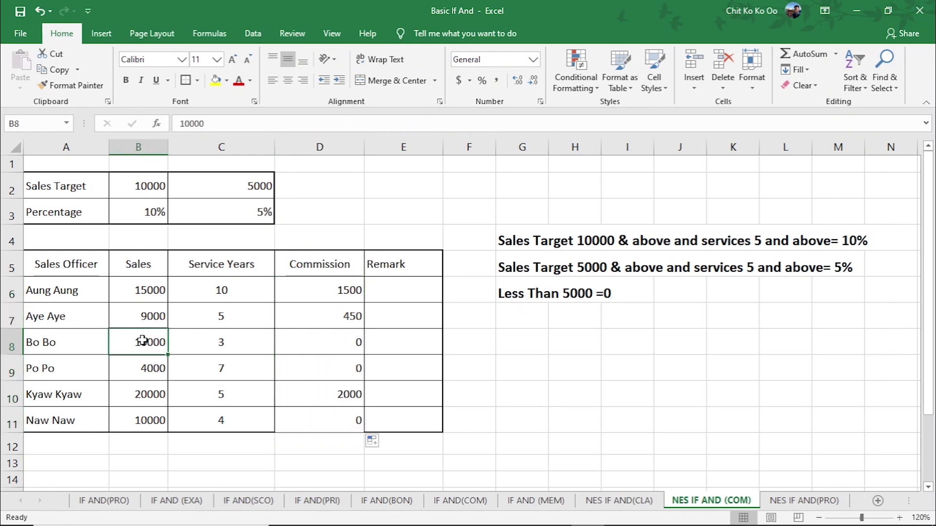
{"action": "left_click", "coordinate": [232, 341]}
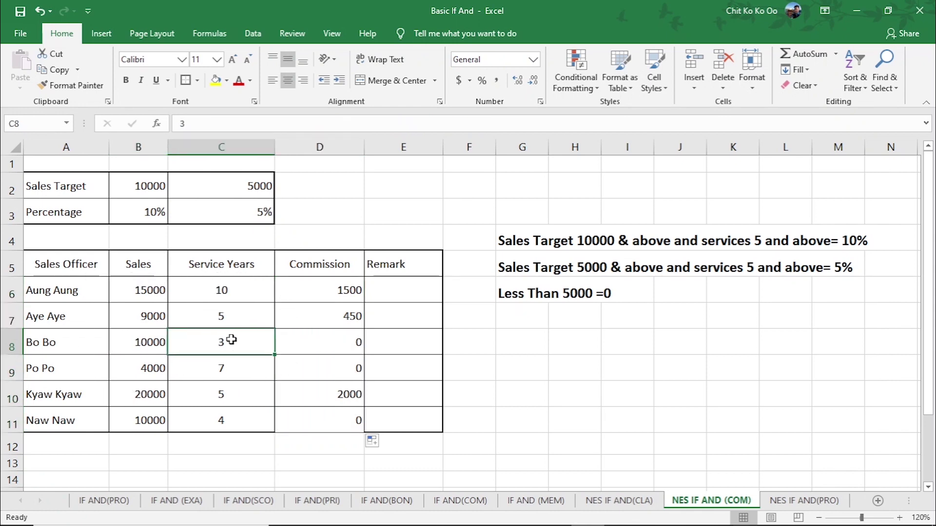
{"action": "left_click", "coordinate": [331, 344]}
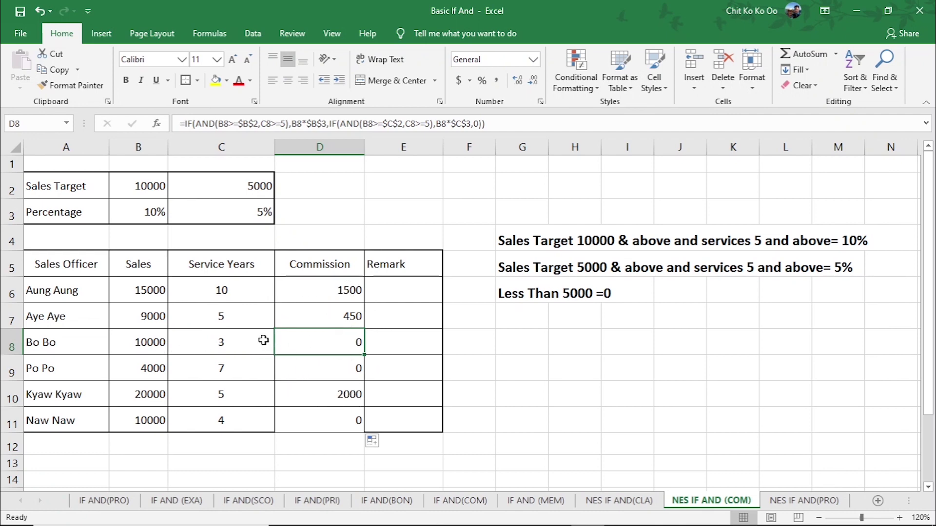
{"action": "left_click", "coordinate": [344, 337]}
{"action": "left_click", "coordinate": [146, 319]}
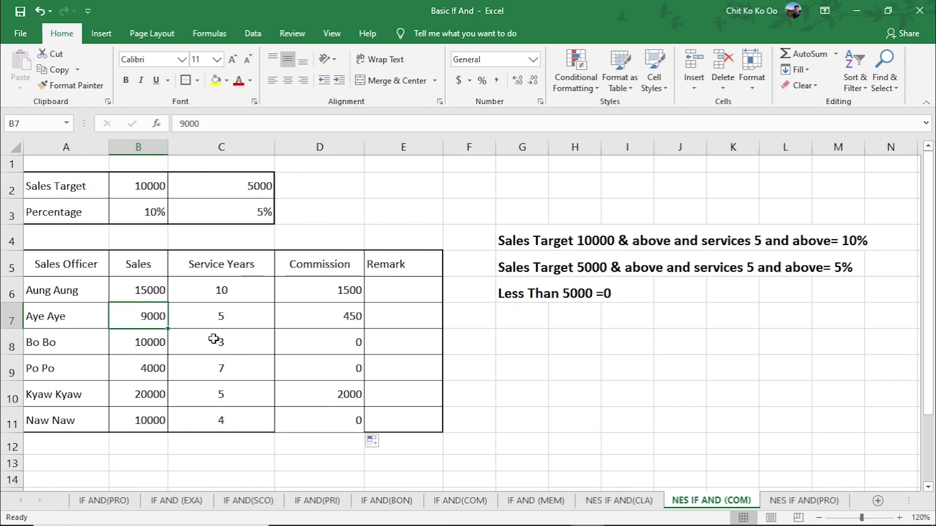
{"action": "left_click", "coordinate": [226, 316]}
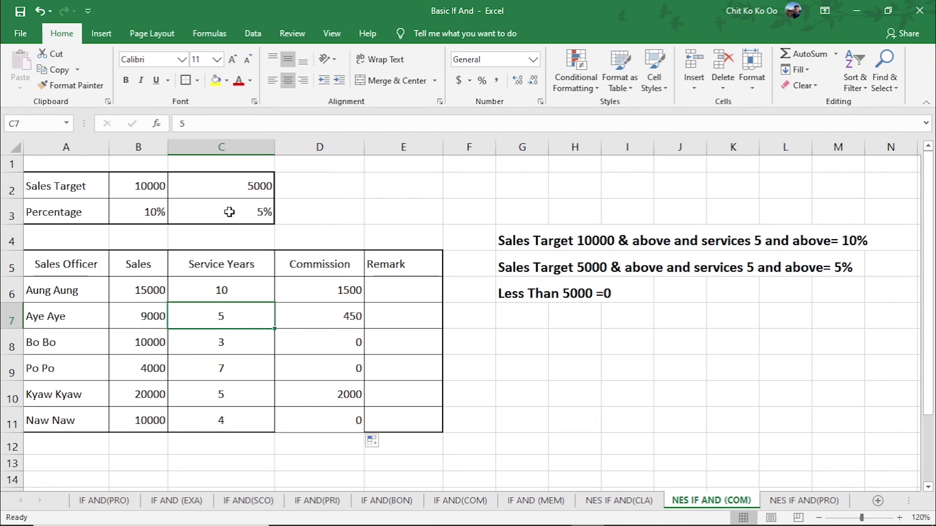
{"action": "left_click", "coordinate": [349, 318]}
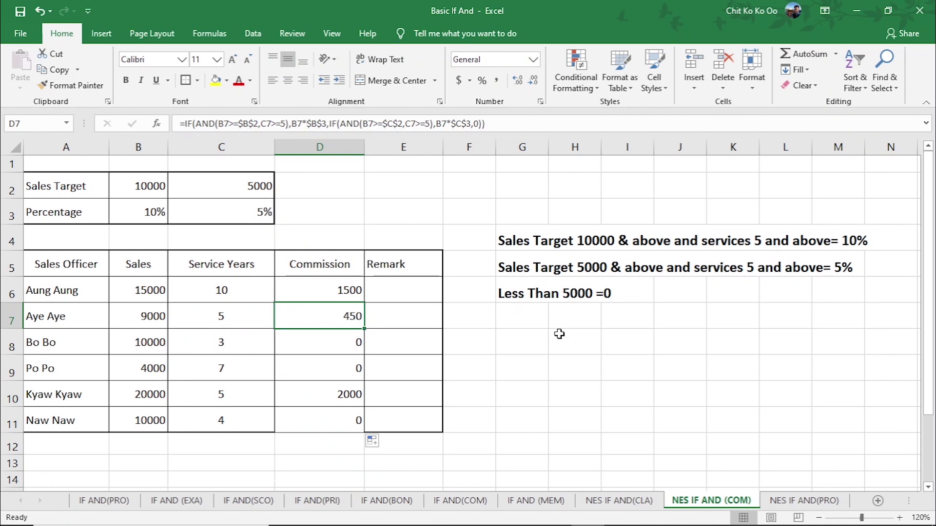
{"action": "left_click", "coordinate": [588, 432]}
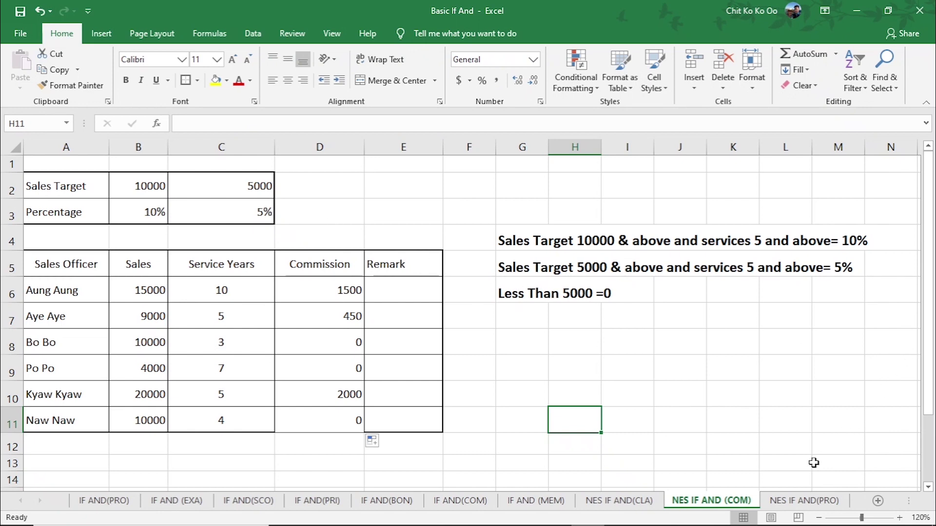
Switch to the NES IF AND(PRO) sheet and point out the Car, iPhone, Condo criteria and answers
{"action": "left_click", "coordinate": [802, 501]}
{"action": "left_click", "coordinate": [603, 317]}
{"action": "left_click", "coordinate": [658, 359]}
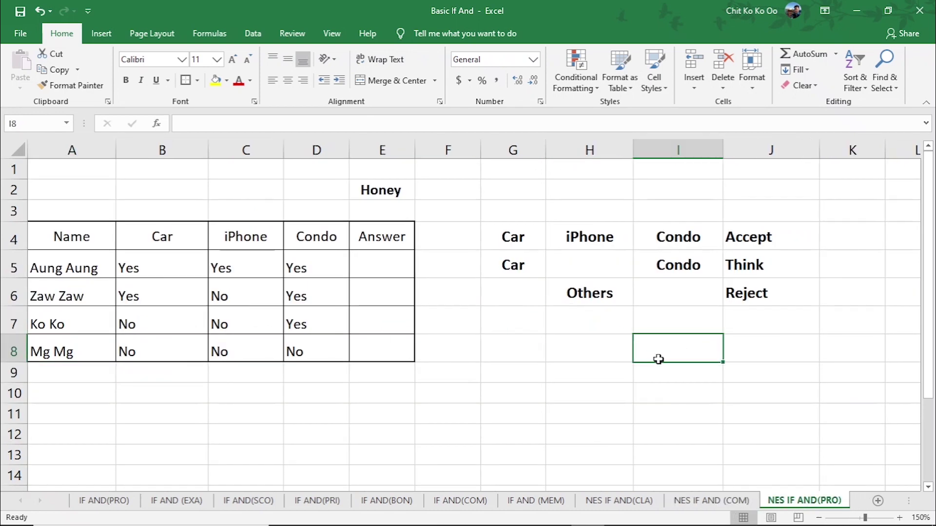
{"action": "left_click", "coordinate": [506, 238]}
{"action": "left_click", "coordinate": [588, 254]}
{"action": "left_click", "coordinate": [664, 243]}
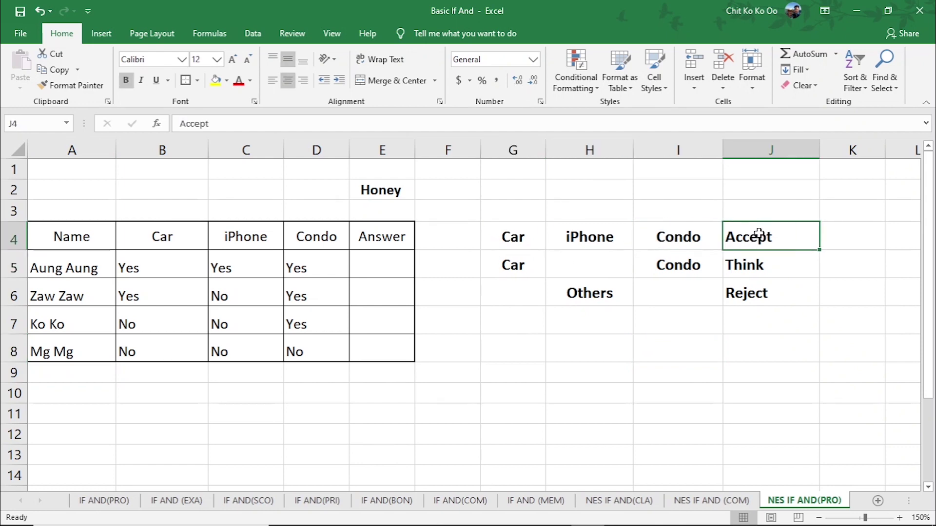
{"action": "left_click_drag", "start_coordinate": [761, 240], "coordinate": [768, 293]}
{"action": "left_click", "coordinate": [703, 350]}
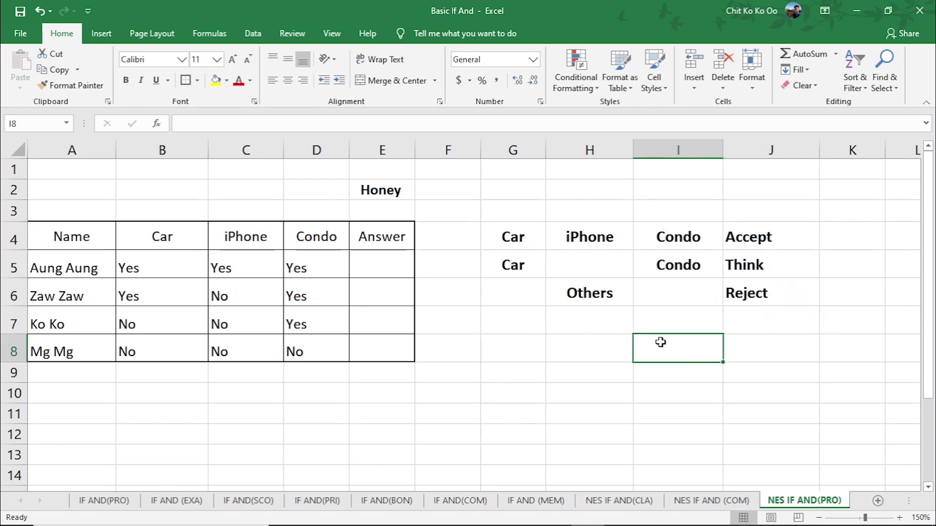
Show that Car and Condo gives Think and all other combinations give Reject
{"action": "left_click", "coordinate": [514, 264]}
{"action": "left_click", "coordinate": [648, 269]}
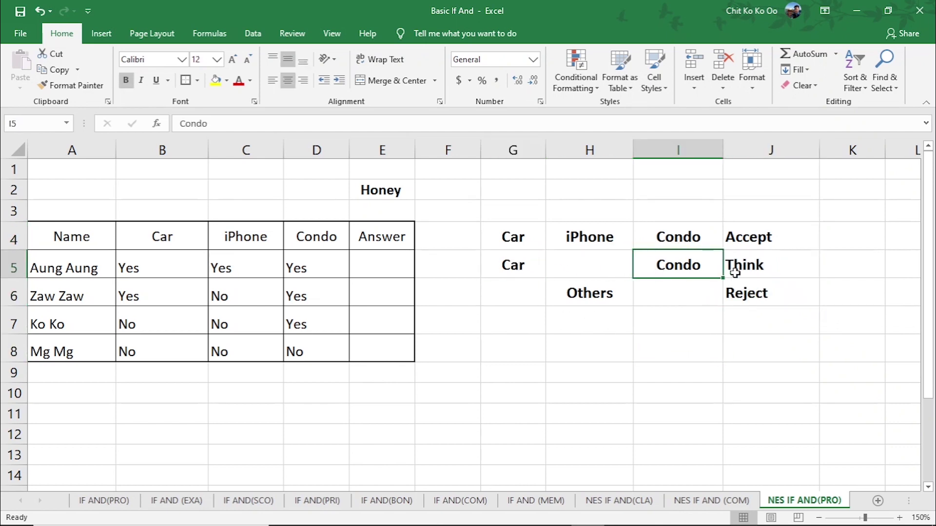
{"action": "left_click", "coordinate": [757, 268]}
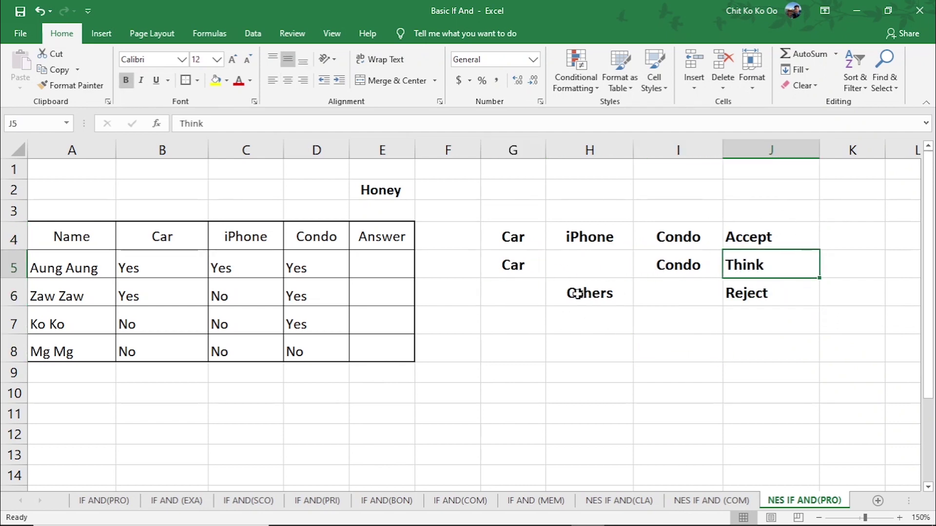
{"action": "left_click_drag", "start_coordinate": [507, 284], "coordinate": [647, 303]}
{"action": "left_click", "coordinate": [765, 295]}
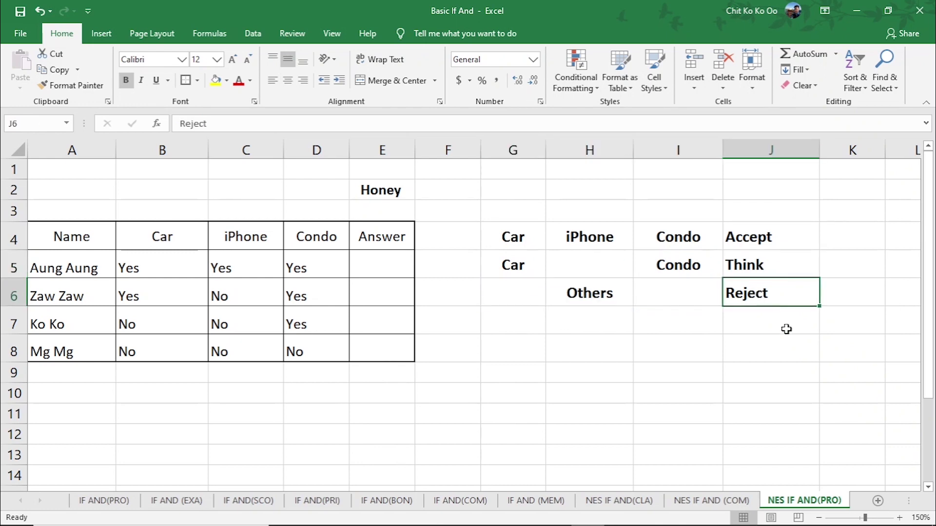
{"action": "mouse_move", "coordinate": [514, 285]}
{"action": "left_mouse_down"}
{"action": "mouse_move", "coordinate": [631, 307]}
{"action": "mouse_move", "coordinate": [661, 307]}
{"action": "mouse_move", "coordinate": [658, 294]}
{"action": "left_mouse_up"}
{"action": "left_click", "coordinate": [601, 313]}
{"action": "left_click_drag", "start_coordinate": [525, 290], "coordinate": [695, 311]}
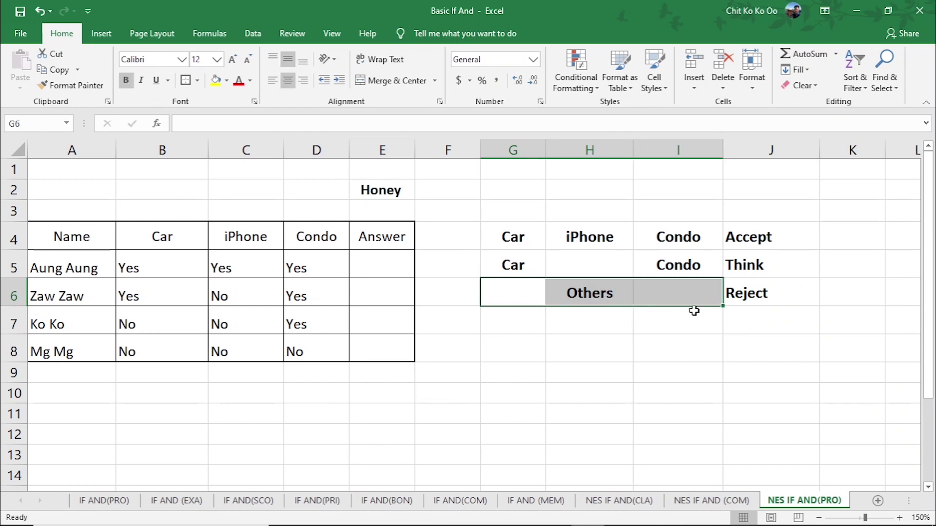
{"action": "left_click", "coordinate": [760, 305]}
Walk through Car and Condo leading to Think, and Car, iPhone, Condo leading to Accept
{"action": "left_click", "coordinate": [501, 264]}
{"action": "left_click", "coordinate": [655, 263]}
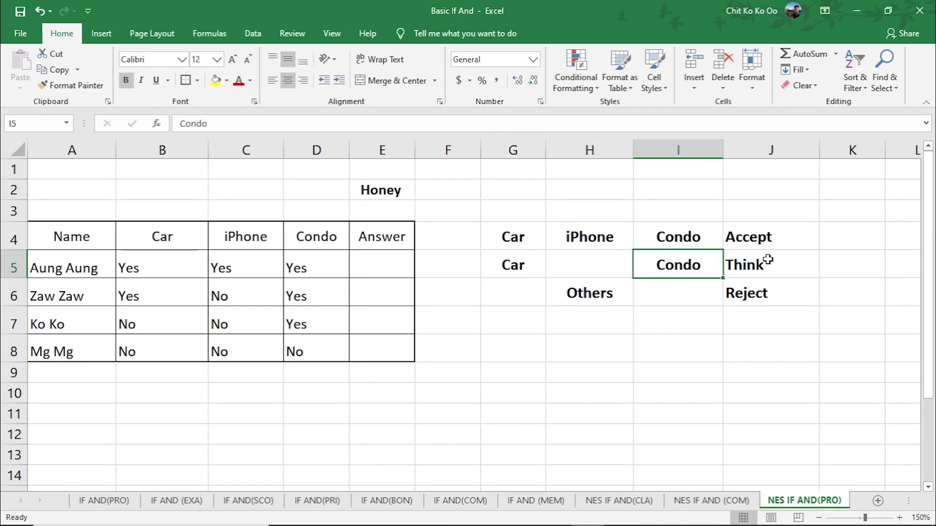
{"action": "left_click", "coordinate": [767, 259]}
{"action": "left_click", "coordinate": [525, 234]}
{"action": "left_click", "coordinate": [594, 239]}
{"action": "left_click", "coordinate": [665, 241]}
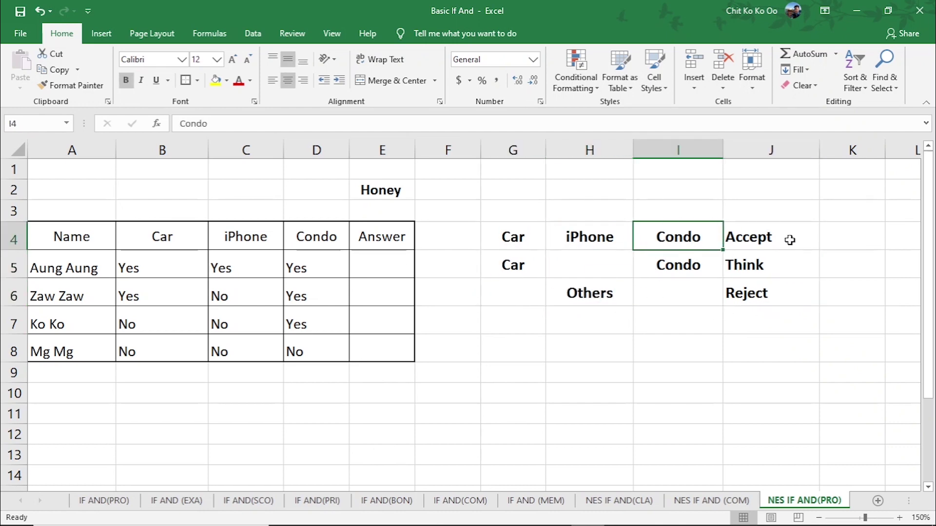
{"action": "left_click", "coordinate": [789, 239]}
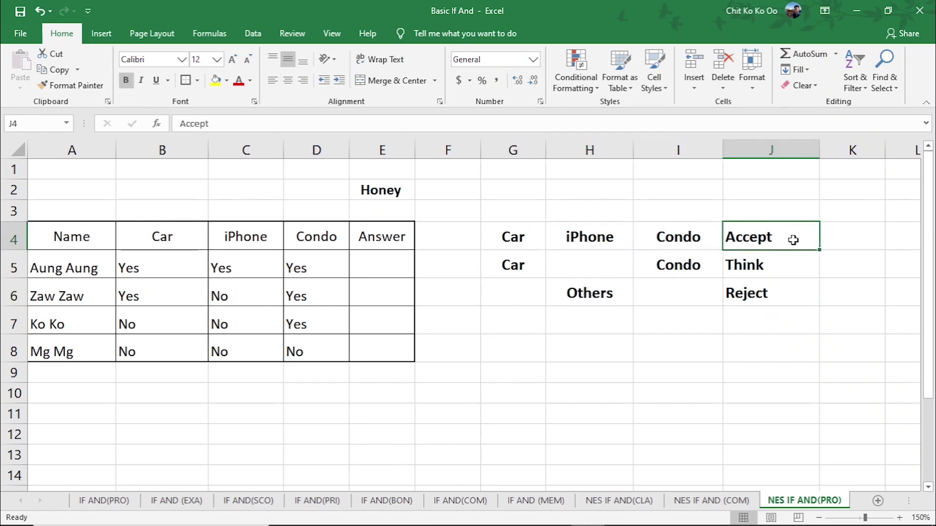
Widen columns E and F to make room for the answers
{"action": "left_click", "coordinate": [378, 263]}
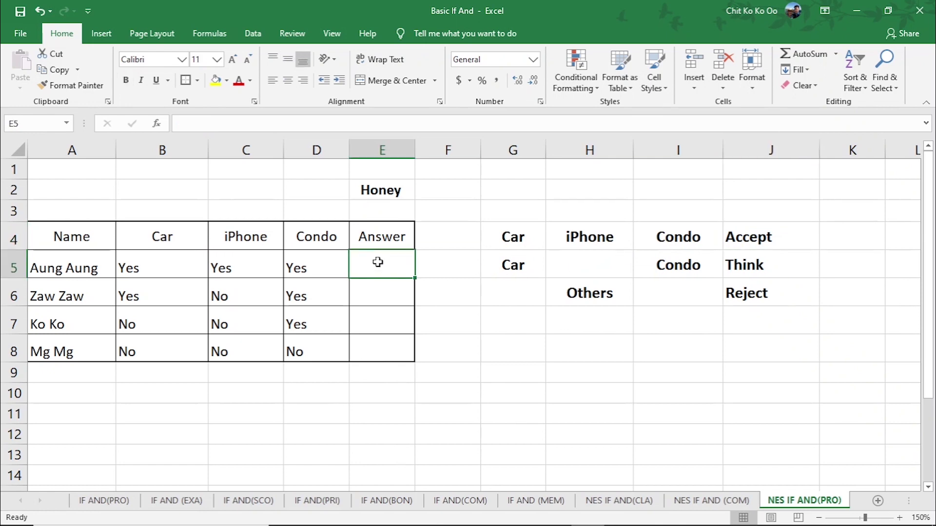
{"action": "left_click", "coordinate": [623, 401]}
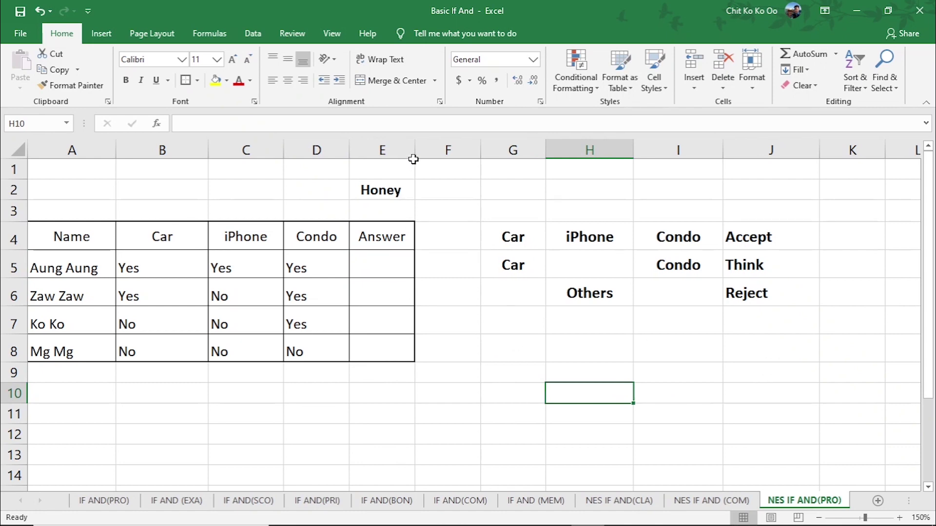
{"action": "left_click_drag", "start_coordinate": [415, 151], "coordinate": [425, 151]}
{"action": "left_click_drag", "start_coordinate": [491, 150], "coordinate": [588, 150]}
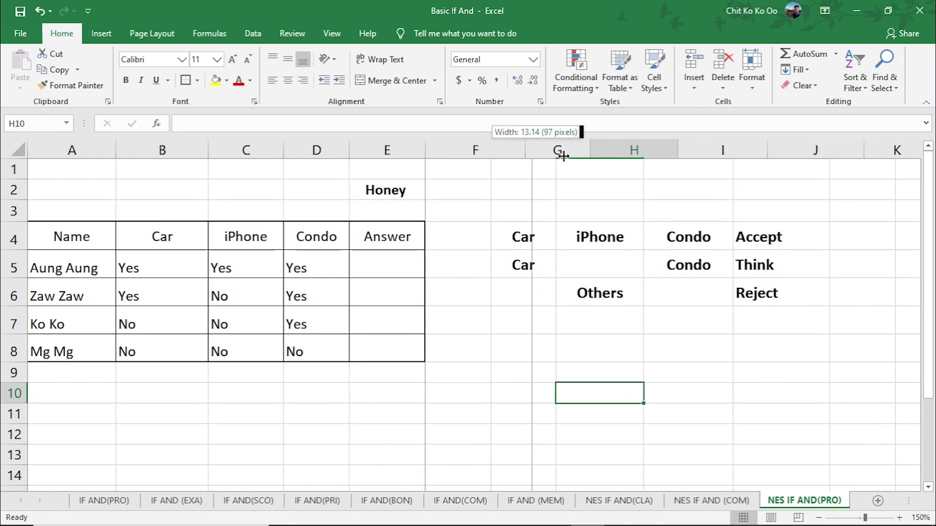
In E5, start =IF(AND(B5="Yes",C5="Yes",D5="Yes" testing all three answers
{"action": "left_click", "coordinate": [372, 266]}
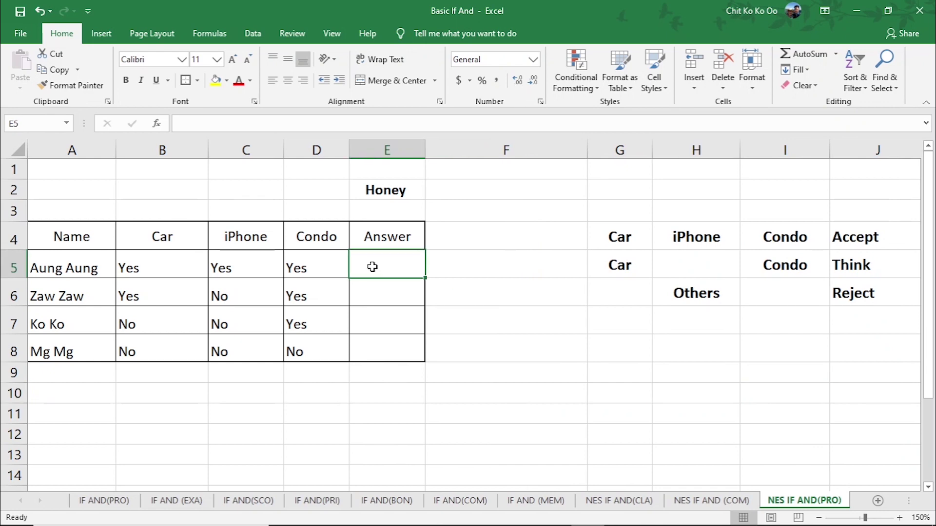
{"action": "type", "text": "=if"}
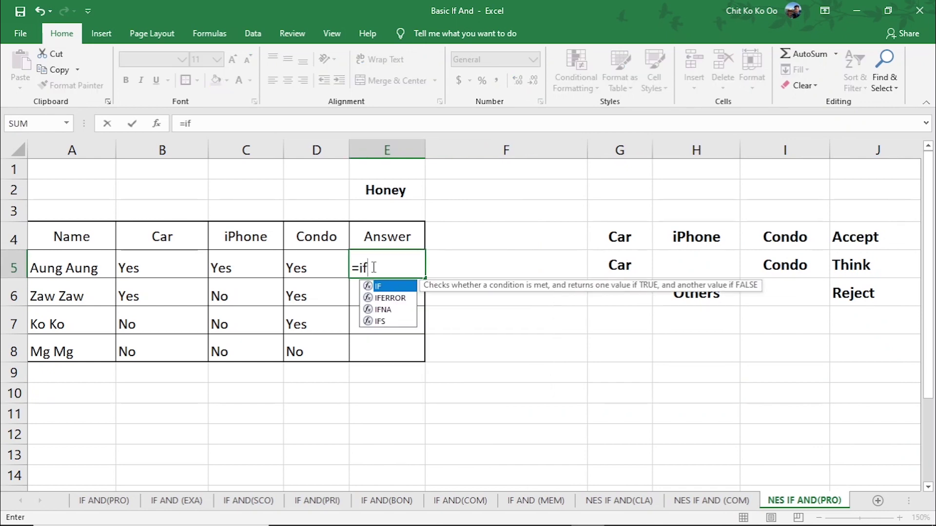
{"action": "type", "text": "(and"}
{"action": "key", "text": "Tab"}
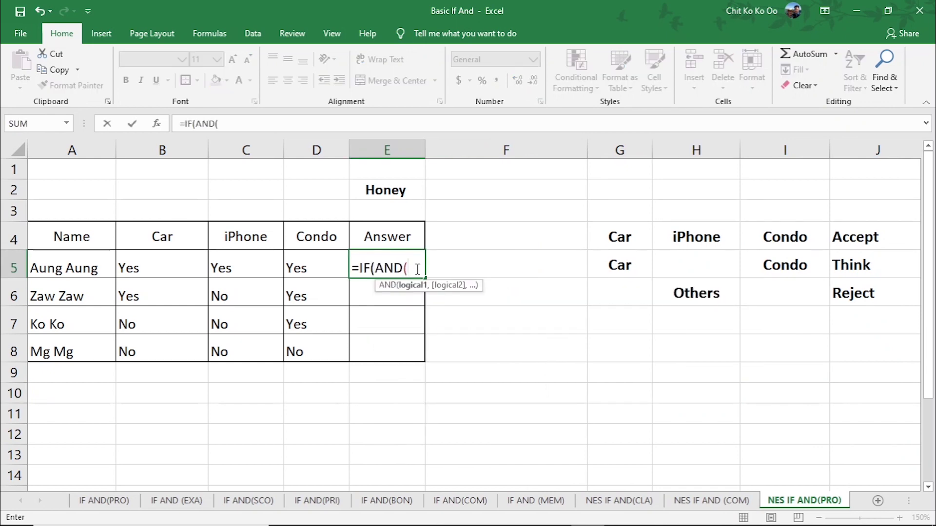
{"action": "left_click", "coordinate": [171, 267]}
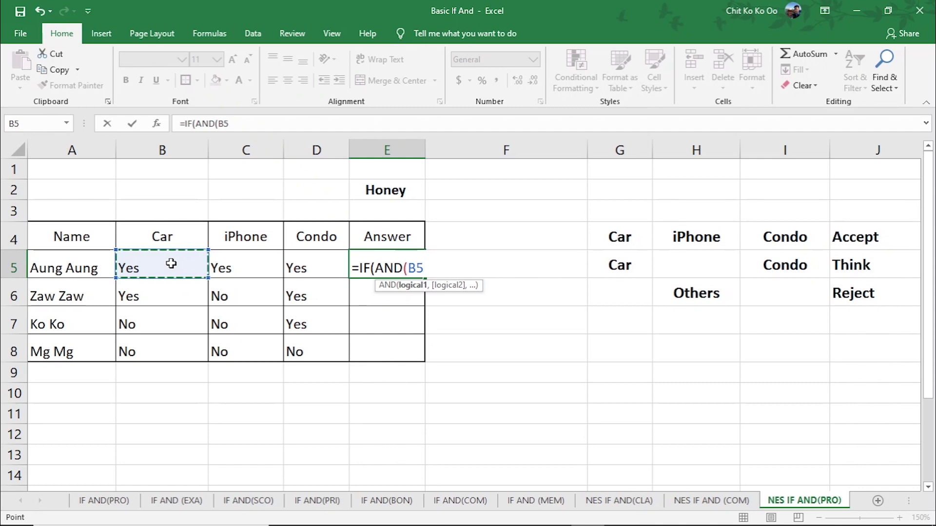
{"action": "type", "text": "=\""}
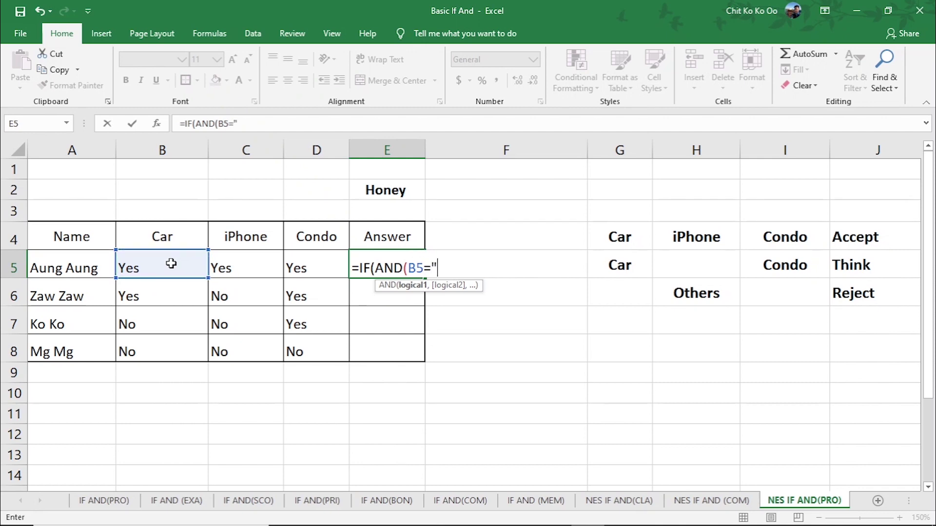
{"action": "type", "text": "Yes\","}
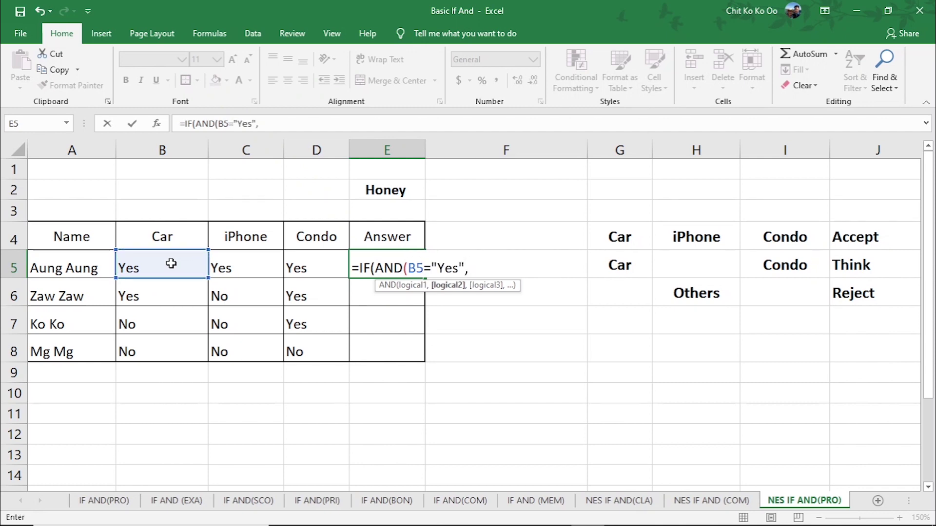
{"action": "left_click", "coordinate": [246, 270]}
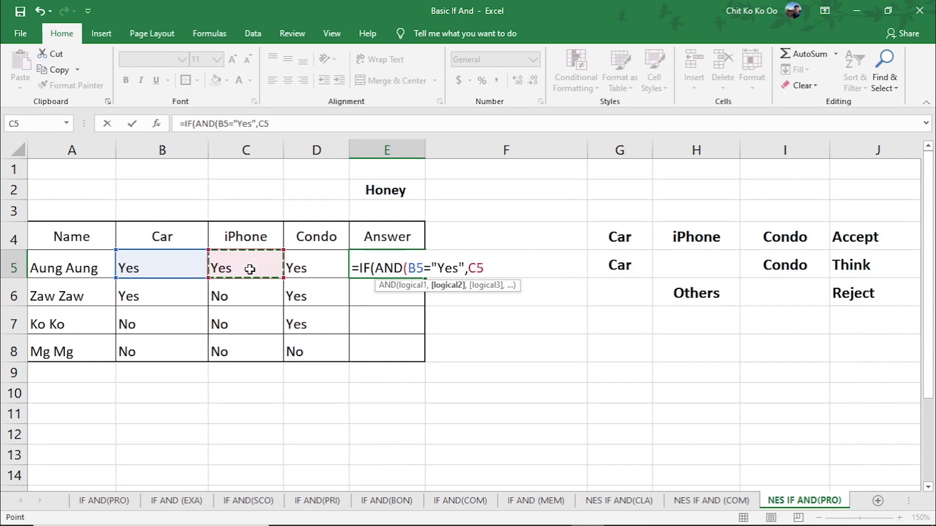
{"action": "type", "text": "=\"Yes"}
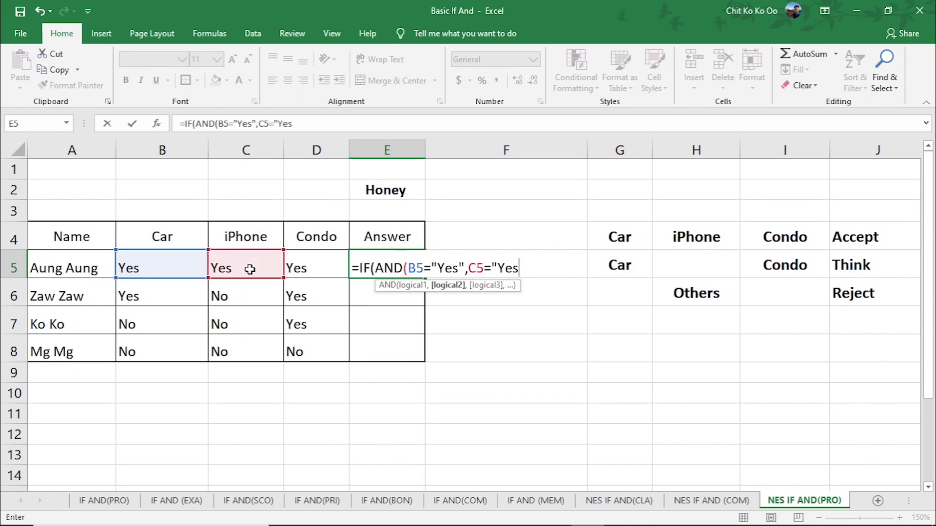
{"action": "type", "text": "\","}
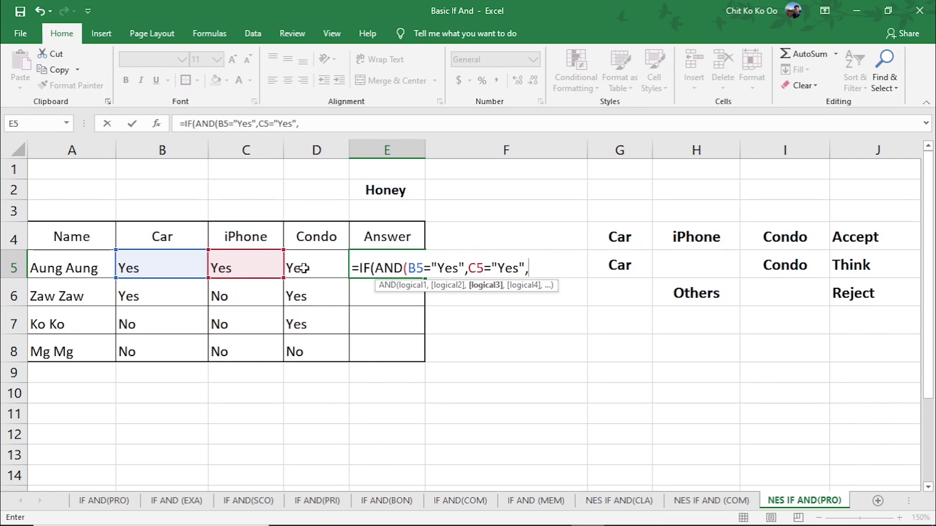
{"action": "left_click", "coordinate": [314, 269]}
{"action": "type", "text": "=\""}
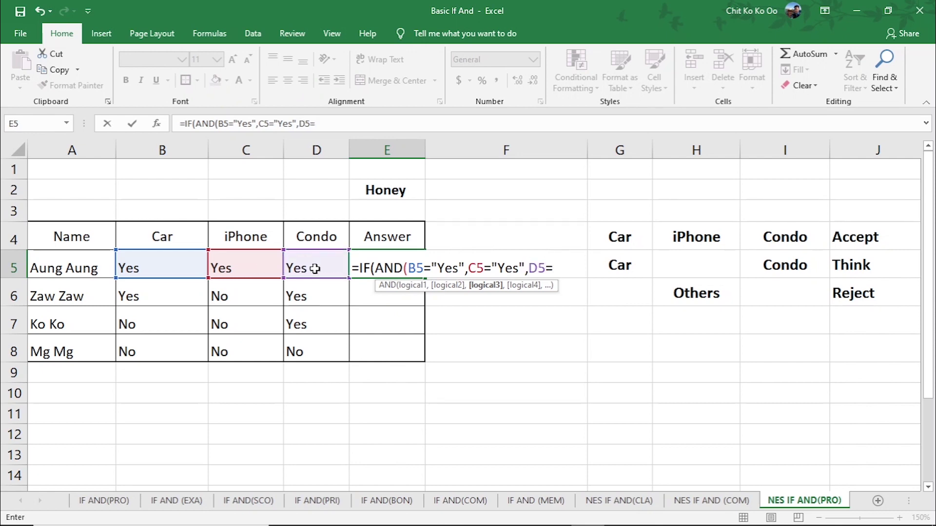
{"action": "type", "text": "Yes\","}
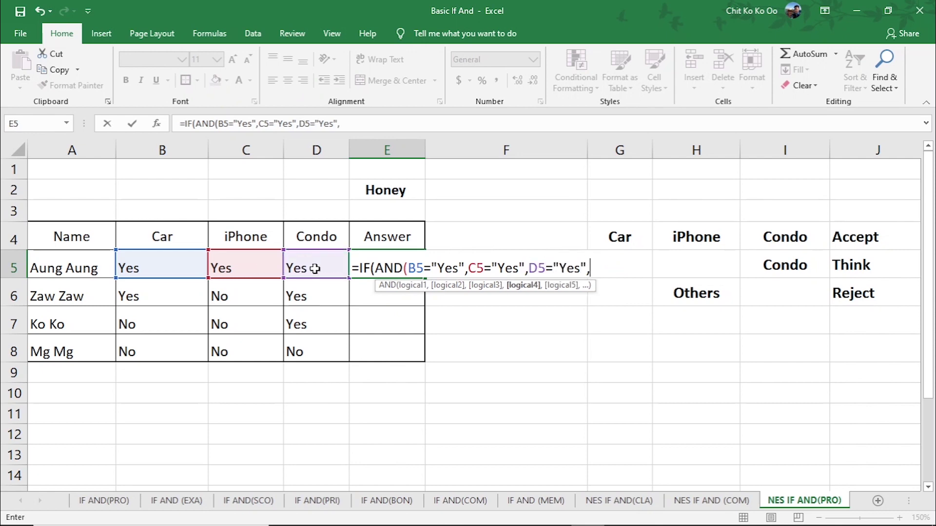
Close the test with "Accept" as the result and begin a nested IF(AND(
{"action": "key", "text": "BackSpace"}
{"action": "type", "text": ")"}
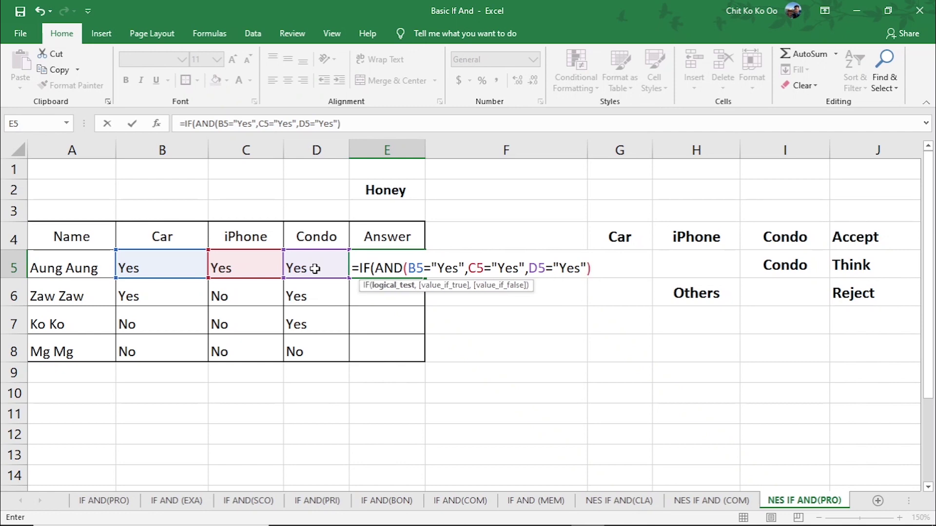
{"action": "type", "text": ","}
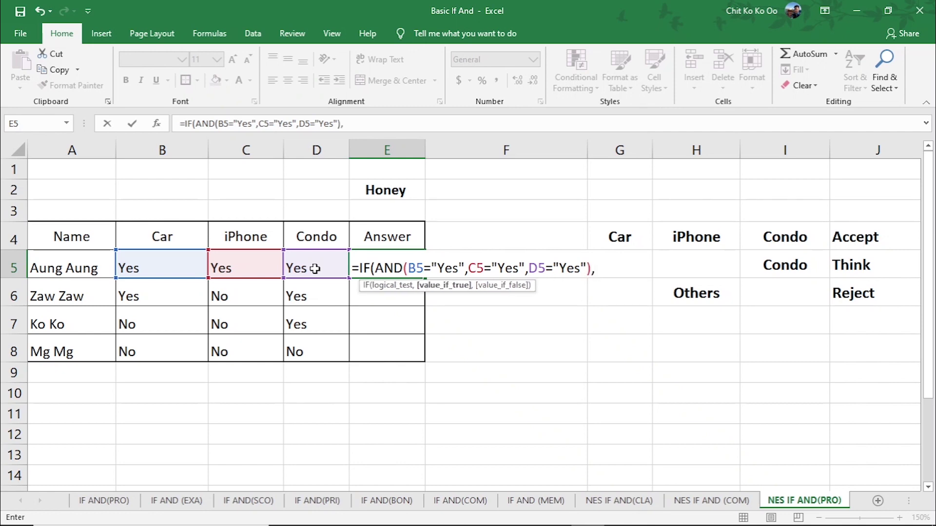
{"action": "type", "text": "\"Accep"}
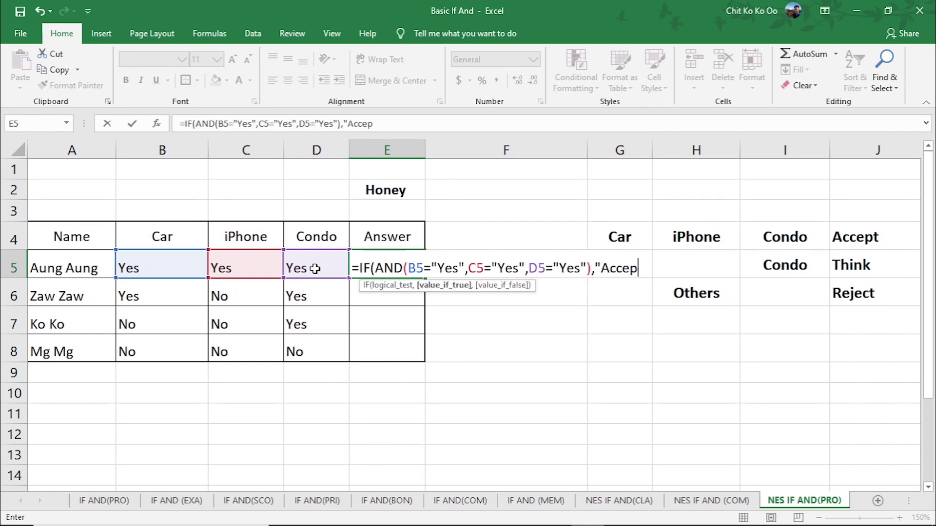
{"action": "type", "text": "t\""}
{"action": "type", "text": ",if"}
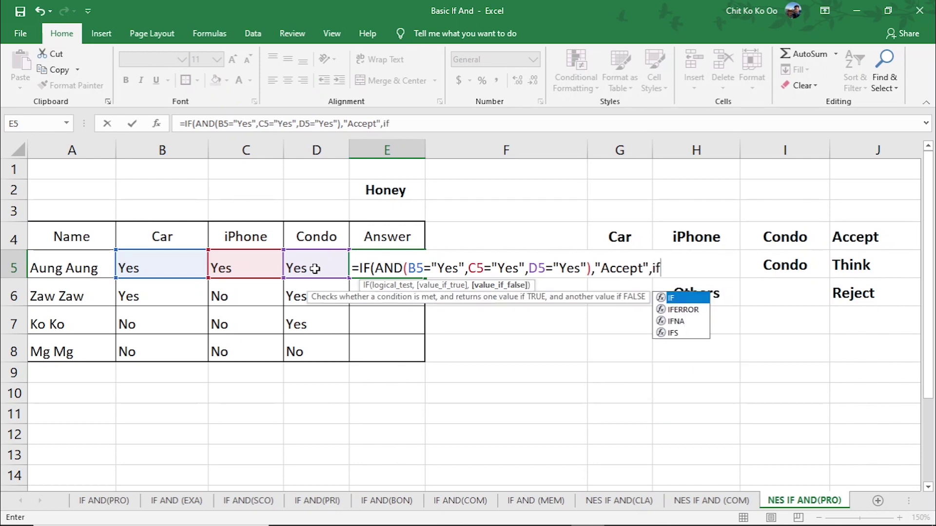
{"action": "key", "text": "Tab"}
{"action": "type", "text": "and"}
{"action": "key", "text": "Tab"}
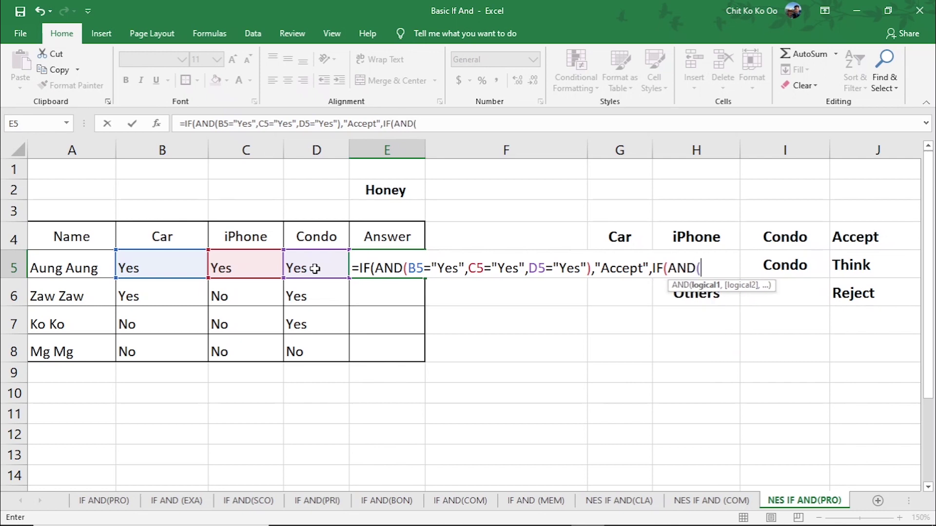
Finish E5 with IF(AND(B5="Yes",D5="Yes"),"Think","Reject")) so it shows Accept
{"action": "left_click", "coordinate": [164, 269]}
{"action": "type", "text": "=\""}
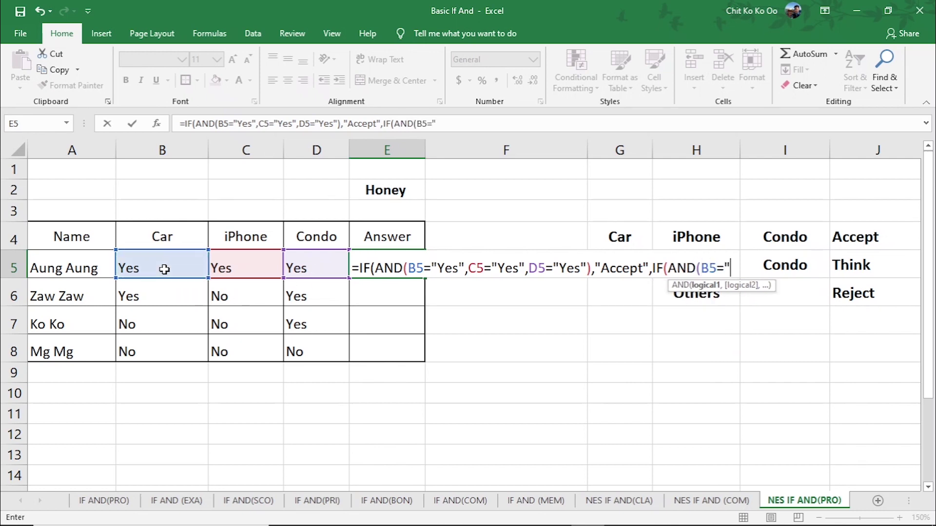
{"action": "type", "text": "Yes\","}
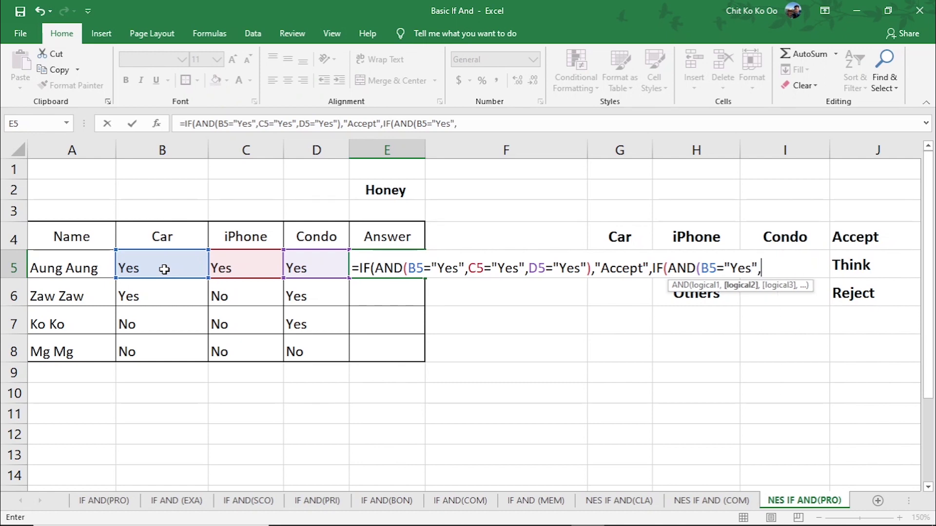
{"action": "left_click", "coordinate": [310, 268]}
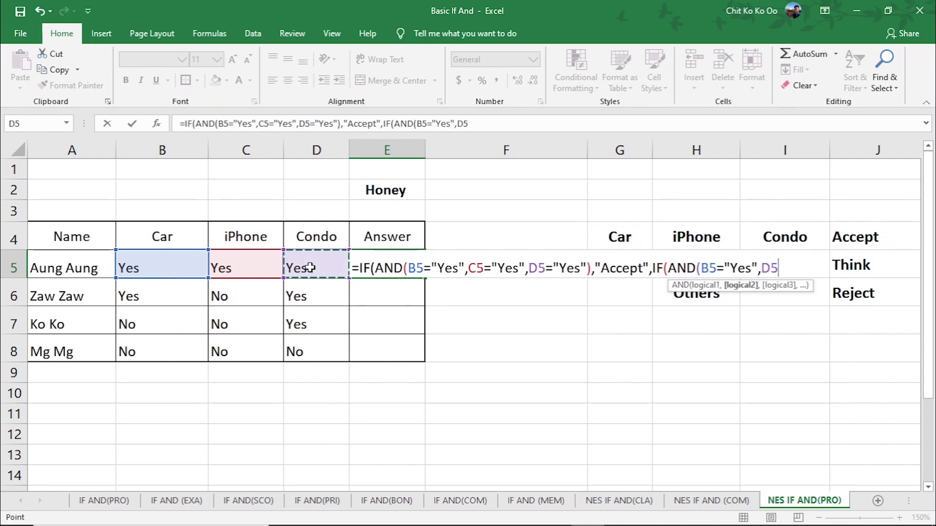
{"action": "type", "text": "=\"Yes\""}
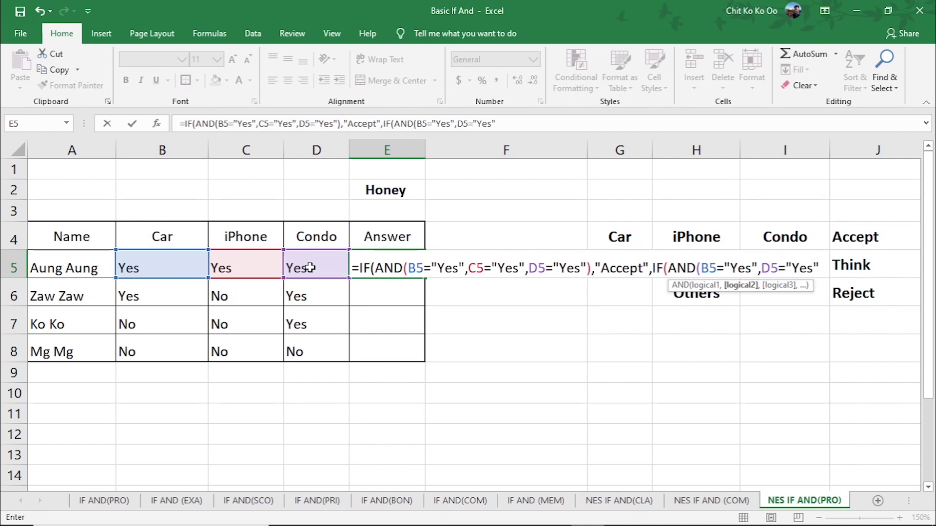
{"action": "type", "text": "),"}
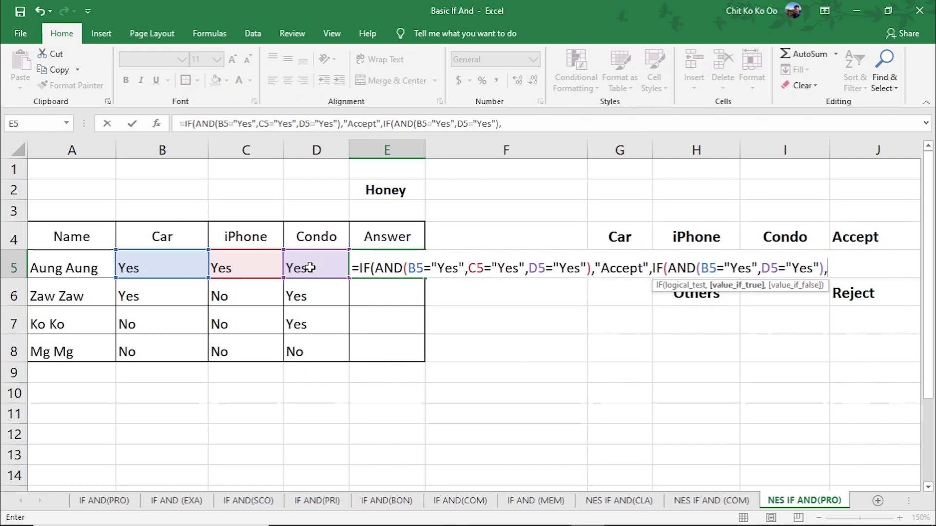
{"action": "type", "text": "\"Thin"}
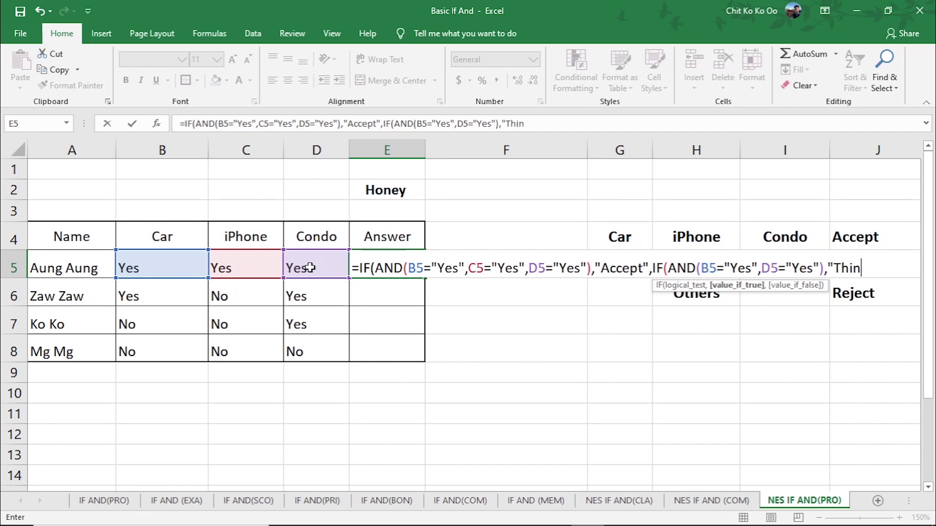
{"action": "type", "text": "k\","}
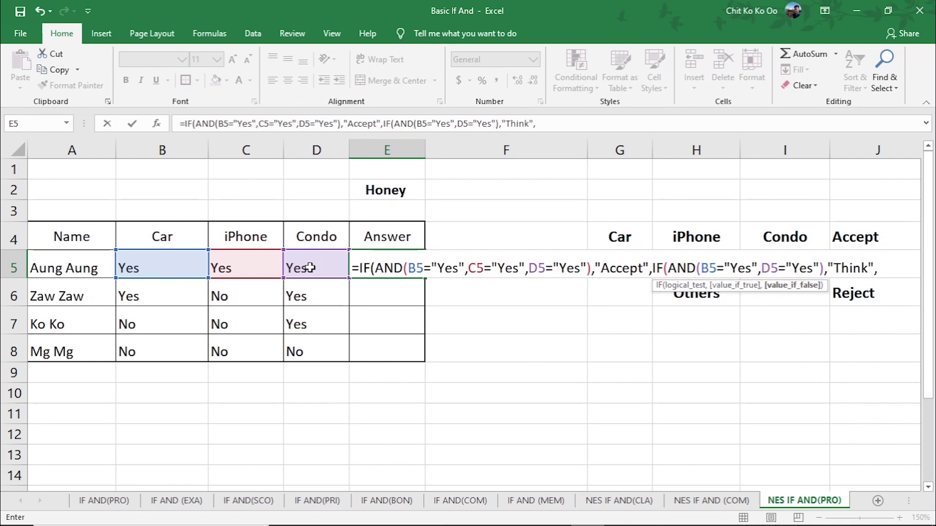
{"action": "type", "text": "\"R"}
{"action": "type", "text": "eject\""}
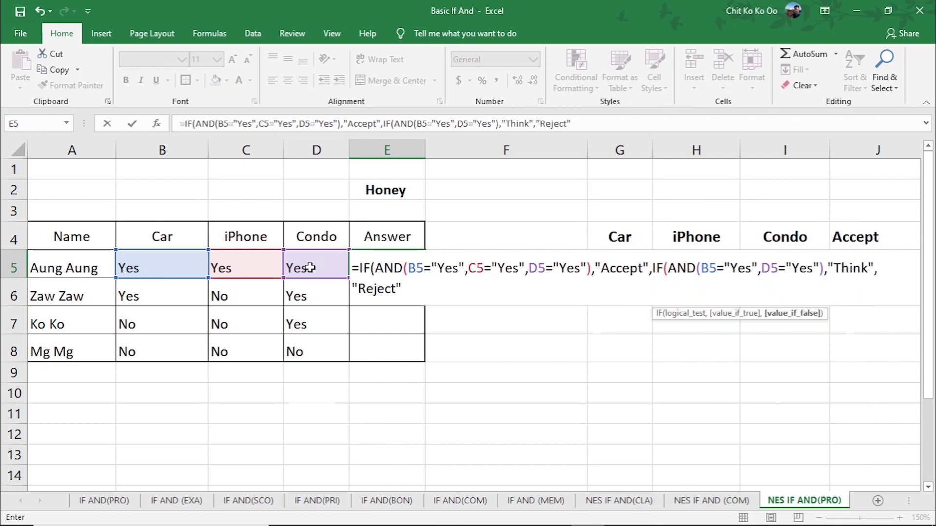
{"action": "type", "text": ")"}
{"action": "key", "text": "BackSpace"}
{"action": "type", "text": ")"}
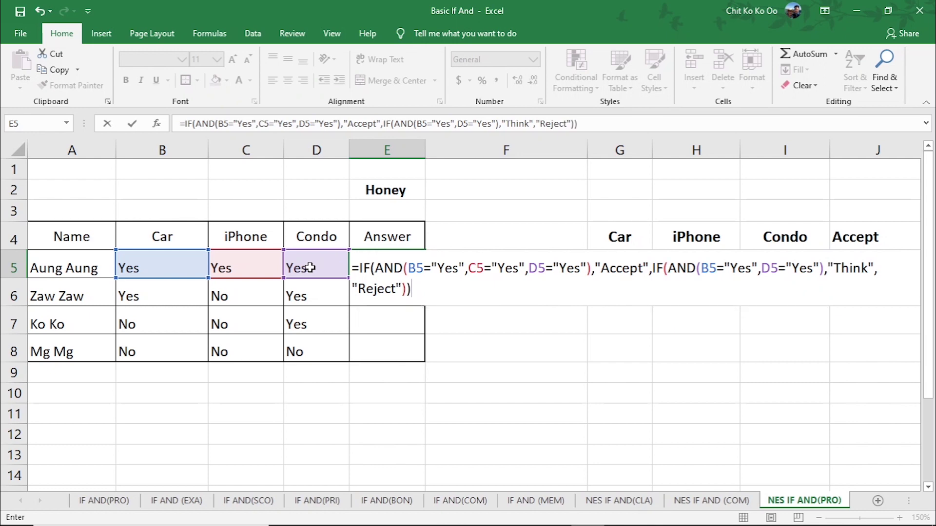
{"action": "key", "text": "Return"}
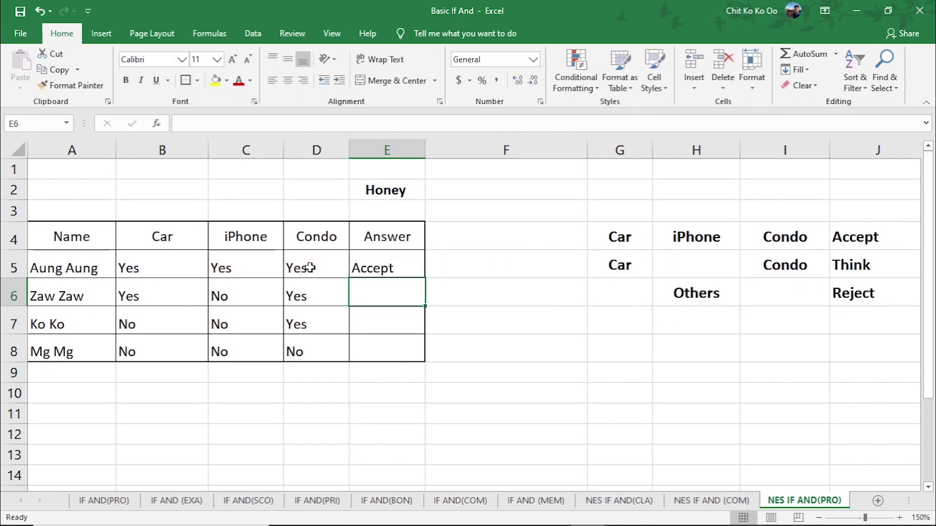
Review row 5's answers, then fill E5's formula down to E8
{"action": "left_click", "coordinate": [376, 270]}
{"action": "left_click", "coordinate": [156, 268]}
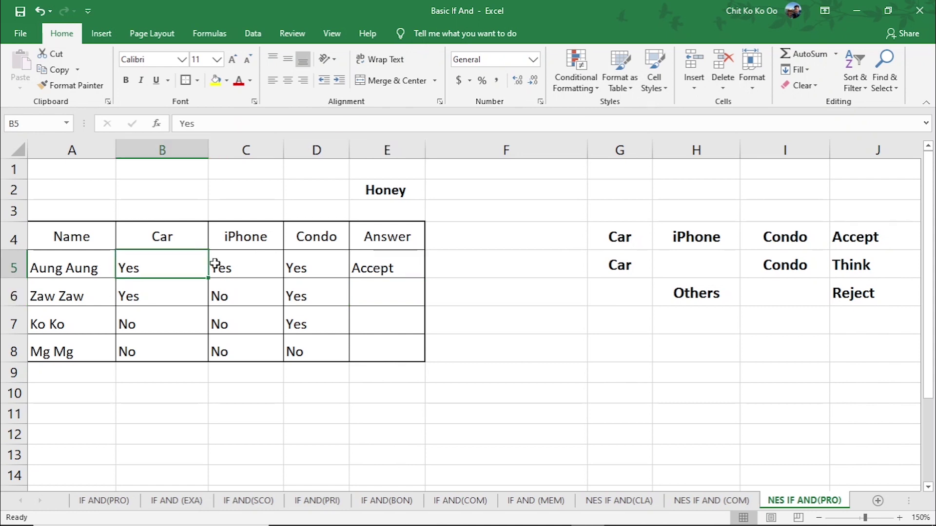
{"action": "left_click", "coordinate": [234, 268]}
{"action": "left_click", "coordinate": [307, 268]}
{"action": "left_click", "coordinate": [385, 268]}
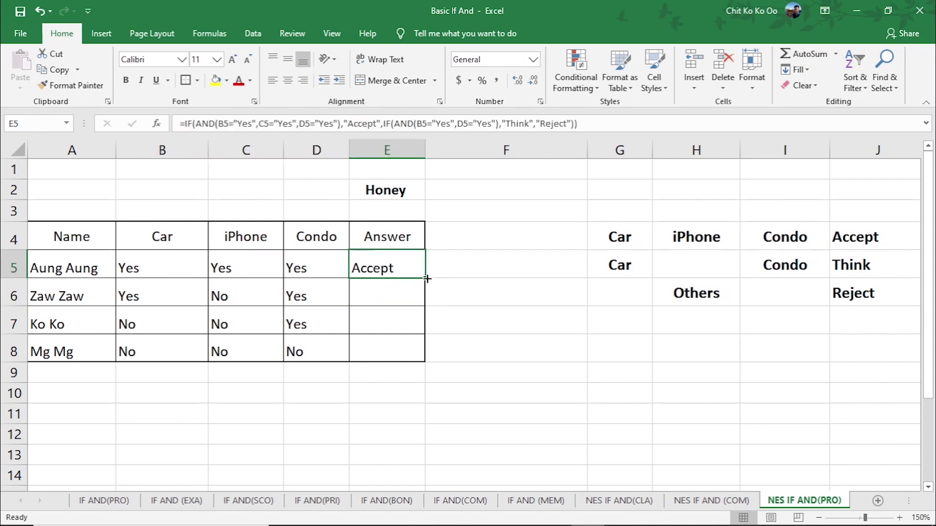
{"action": "left_click_drag", "start_coordinate": [425, 279], "coordinate": [431, 356]}
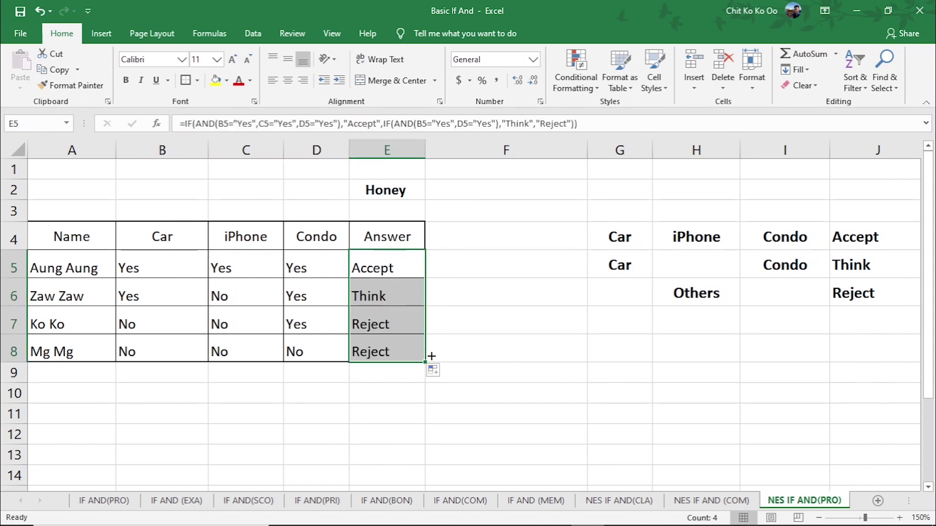
Check rows 6–8 against their answers, confirming Think, Reject and Reject
{"action": "left_click", "coordinate": [155, 294]}
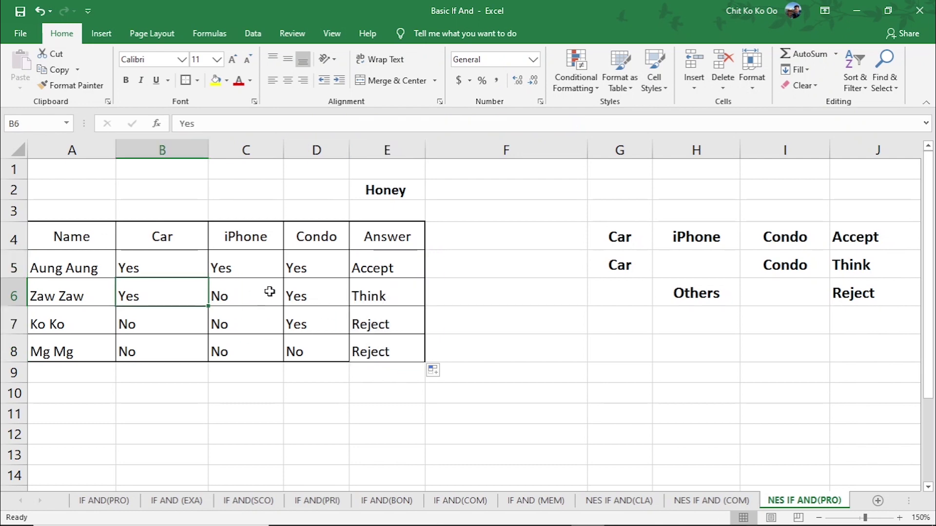
{"action": "left_click", "coordinate": [328, 296]}
{"action": "left_click", "coordinate": [373, 295]}
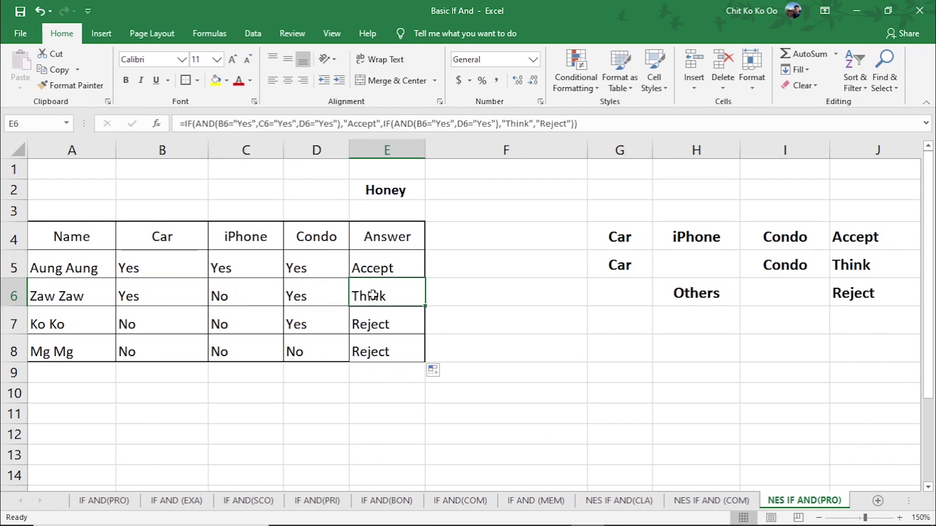
{"action": "left_click", "coordinate": [129, 324]}
{"action": "left_click", "coordinate": [249, 319]}
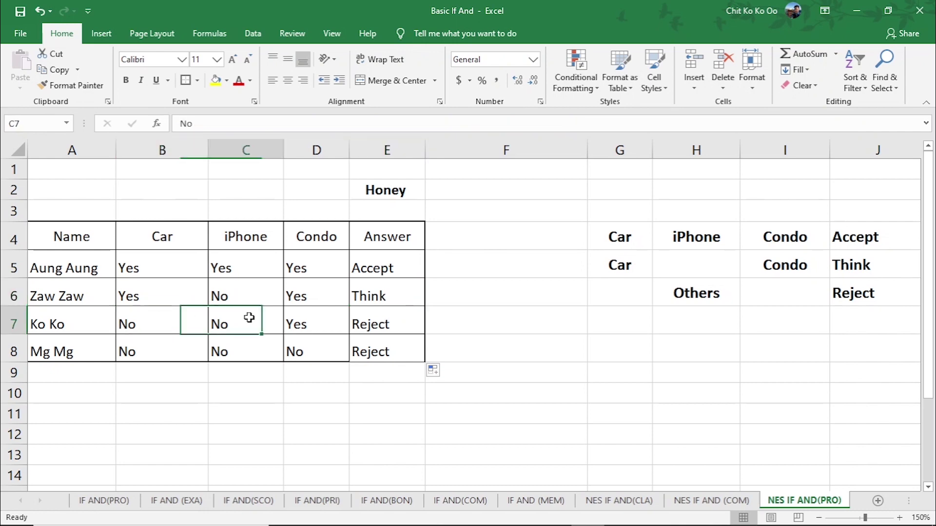
{"action": "left_click", "coordinate": [330, 330]}
{"action": "left_click", "coordinate": [314, 356]}
{"action": "left_click", "coordinate": [198, 347]}
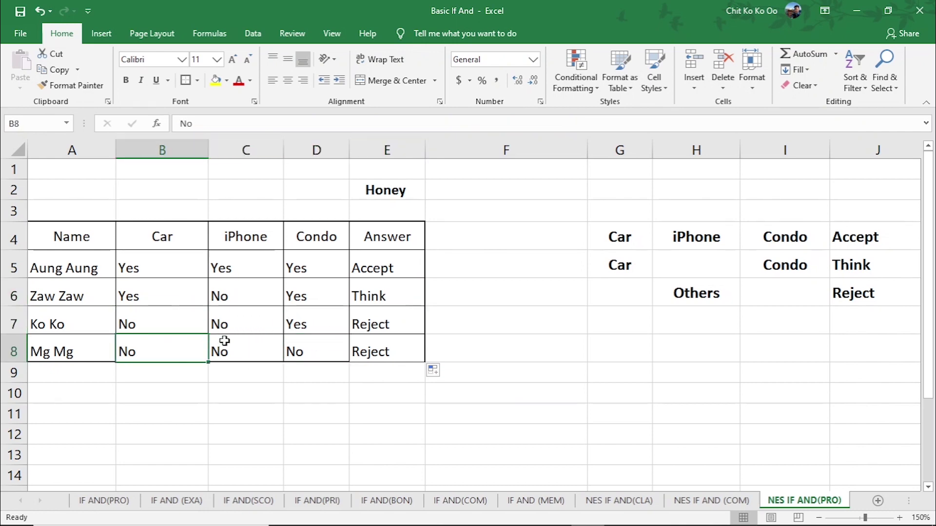
{"action": "left_click_drag", "start_coordinate": [153, 268], "coordinate": [303, 292]}
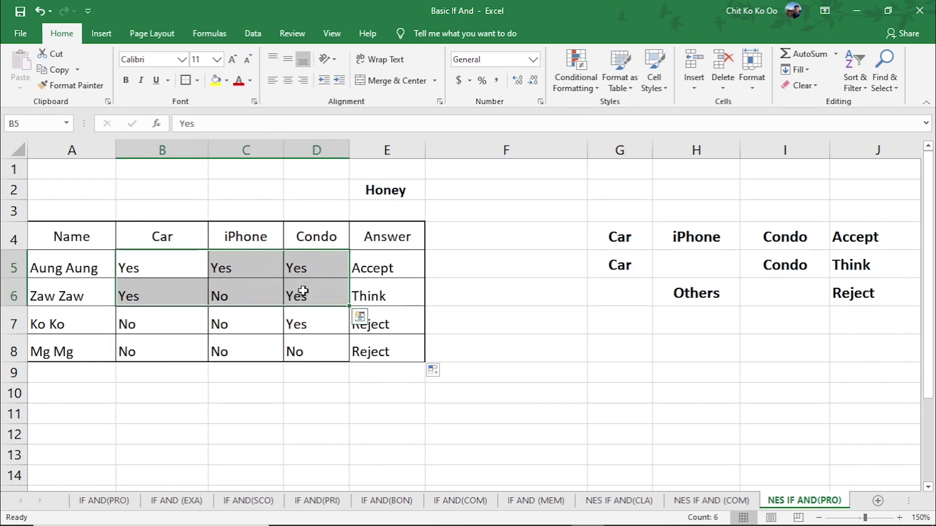
{"action": "left_click", "coordinate": [324, 344]}
{"action": "left_click", "coordinate": [199, 347]}
{"action": "left_click", "coordinate": [417, 324]}
{"action": "left_click", "coordinate": [397, 354]}
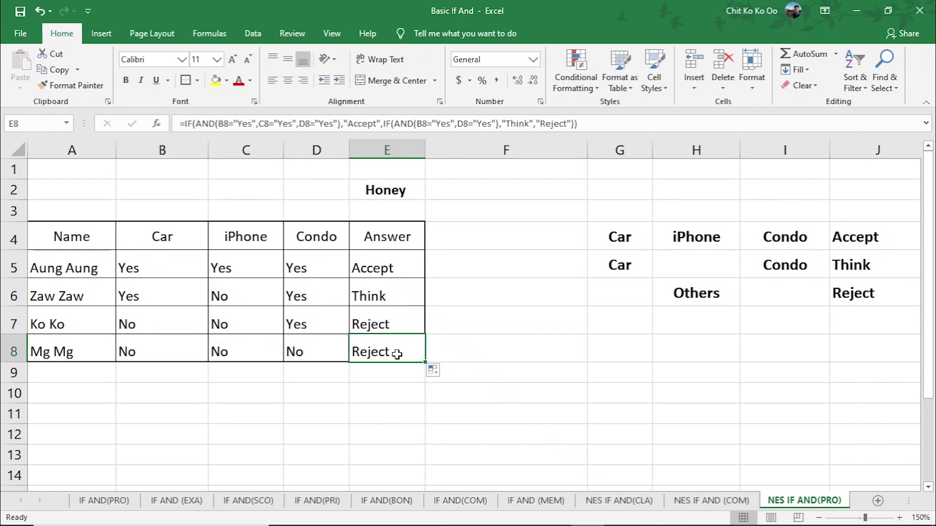
Change C5 to No and confirm E5 now shows Think
{"action": "left_click", "coordinate": [254, 273]}
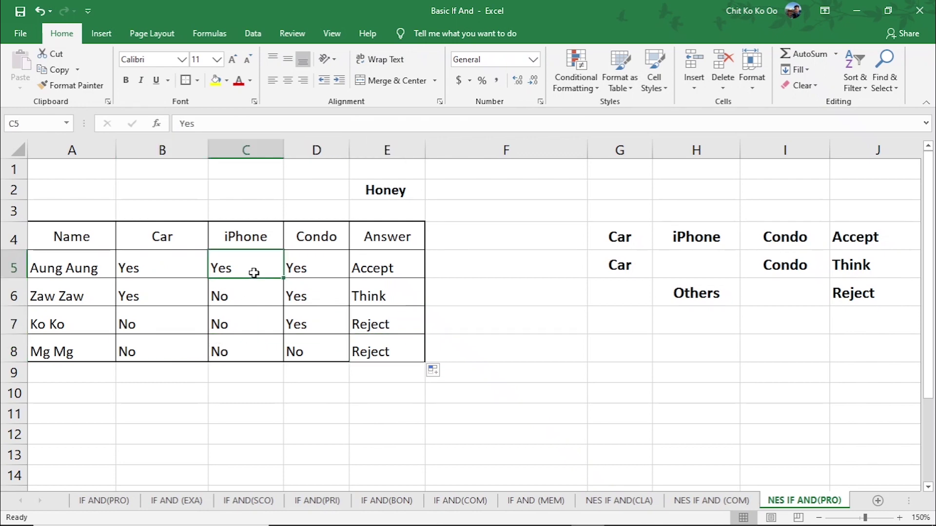
{"action": "type", "text": "No"}
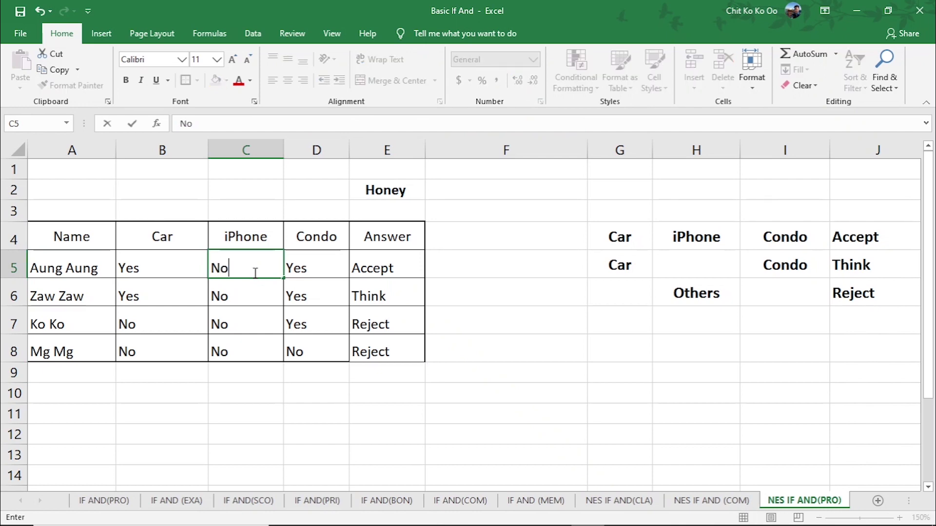
{"action": "key", "text": "Return"}
{"action": "left_click", "coordinate": [372, 276]}
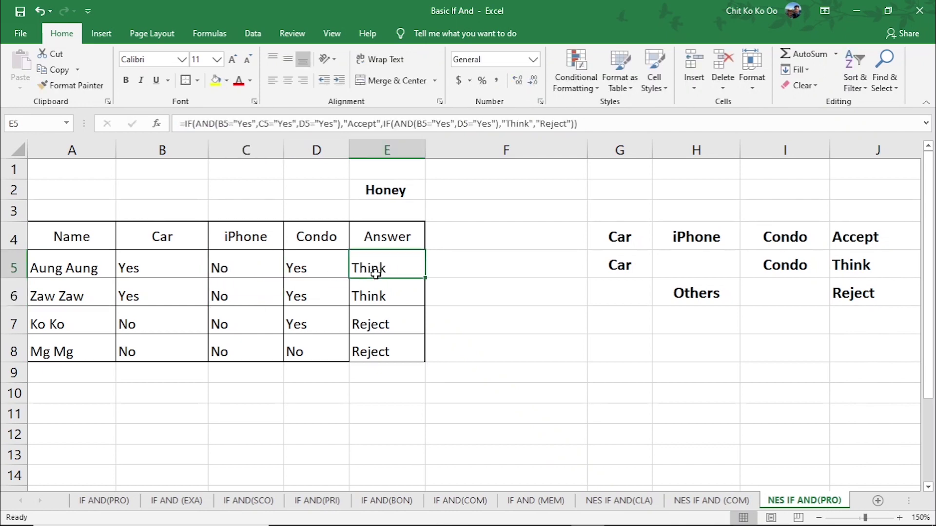
Change C6 to Yes and confirm E6 now shows Accept
{"action": "left_click", "coordinate": [238, 295]}
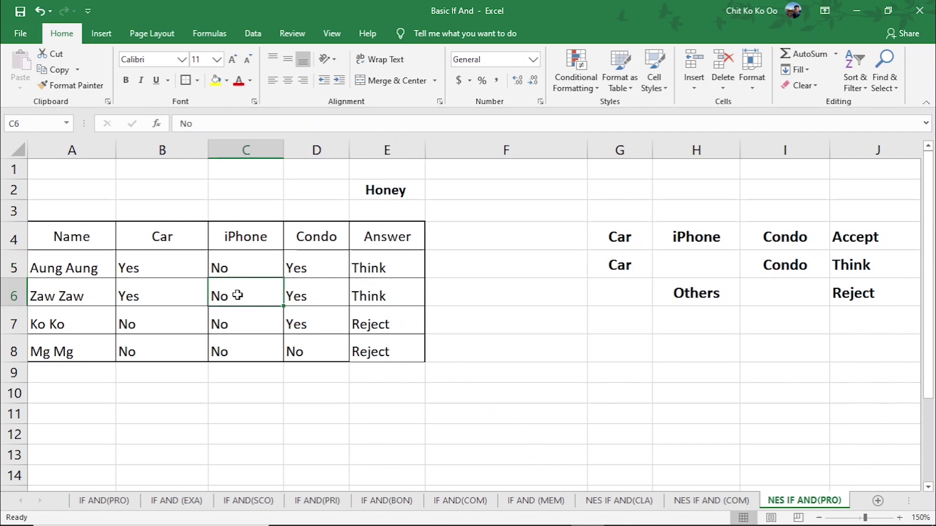
{"action": "type", "text": "Yes"}
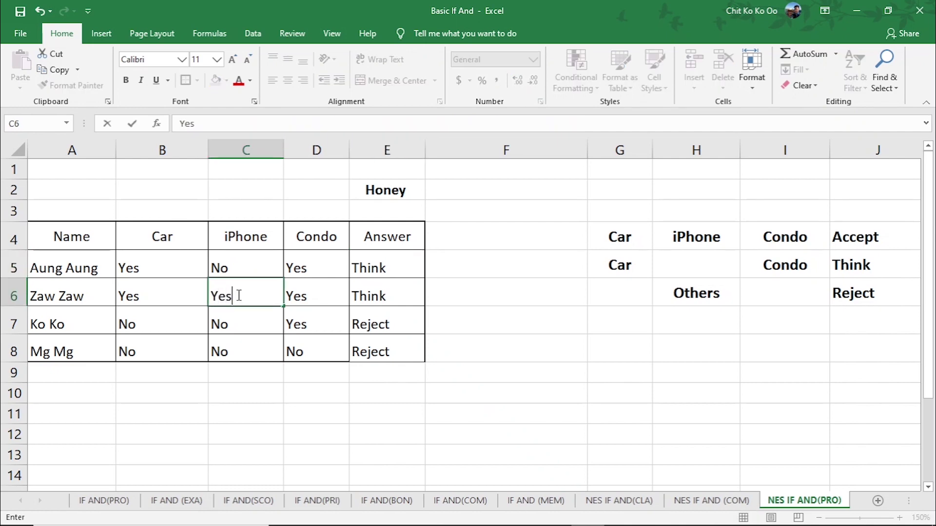
{"action": "key", "text": "Return"}
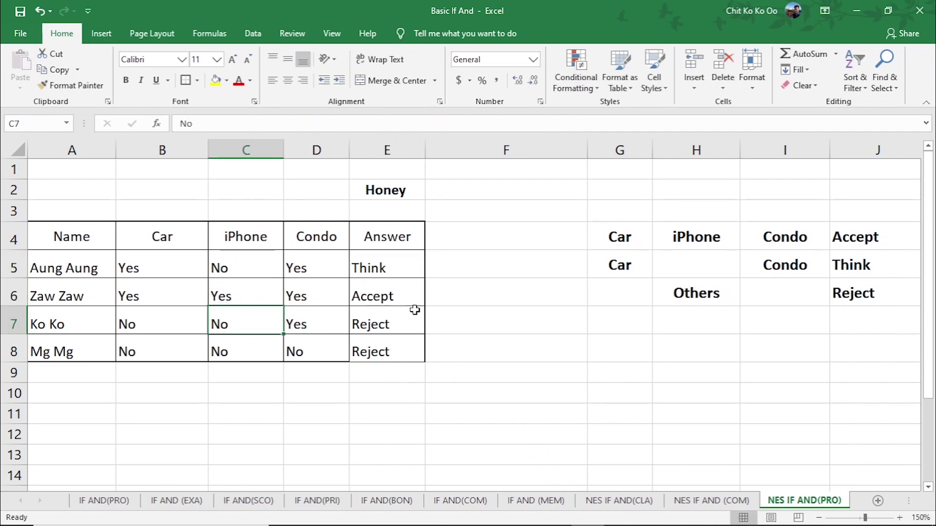
{"action": "left_click", "coordinate": [409, 302]}
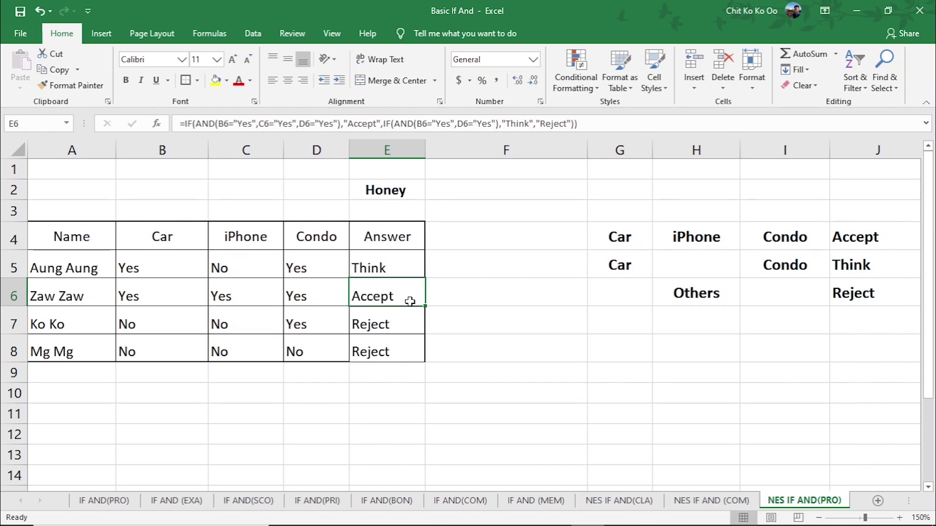
{"action": "double_click", "coordinate": [384, 271]}
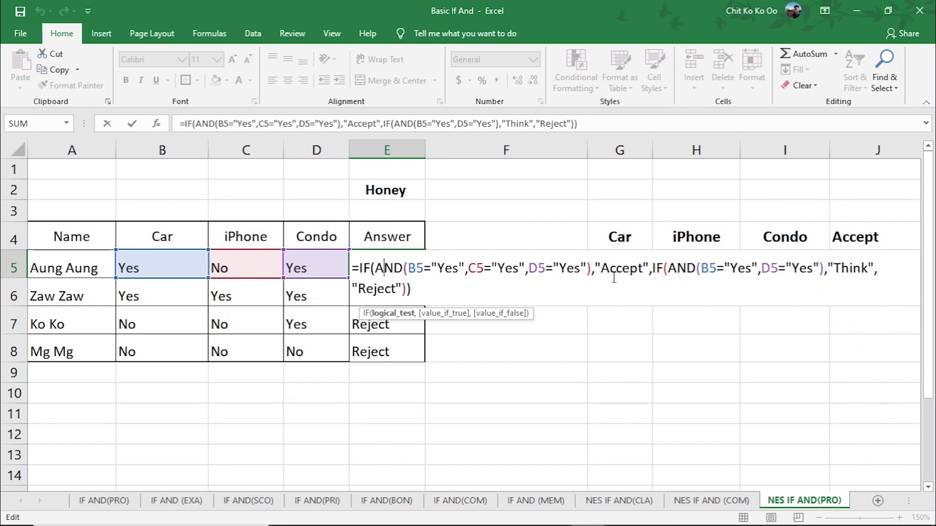
{"action": "key", "text": "ctrl+Return"}
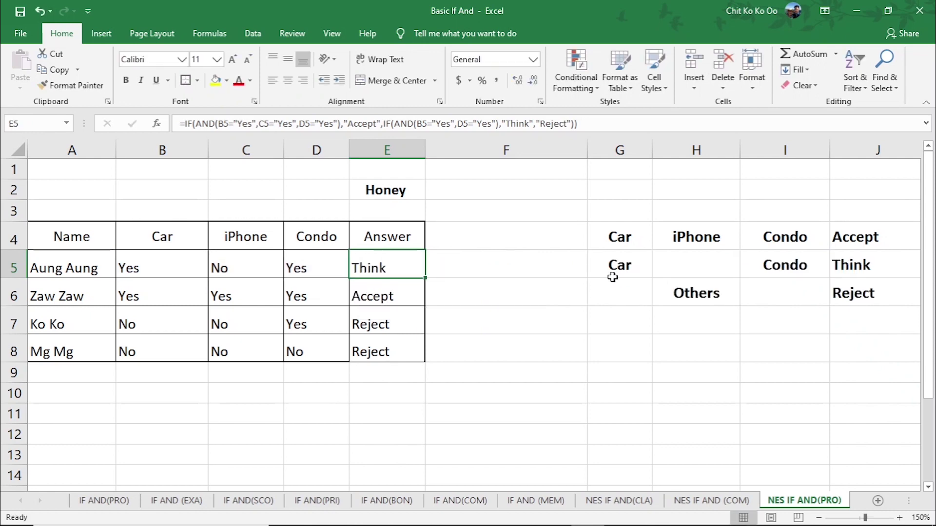